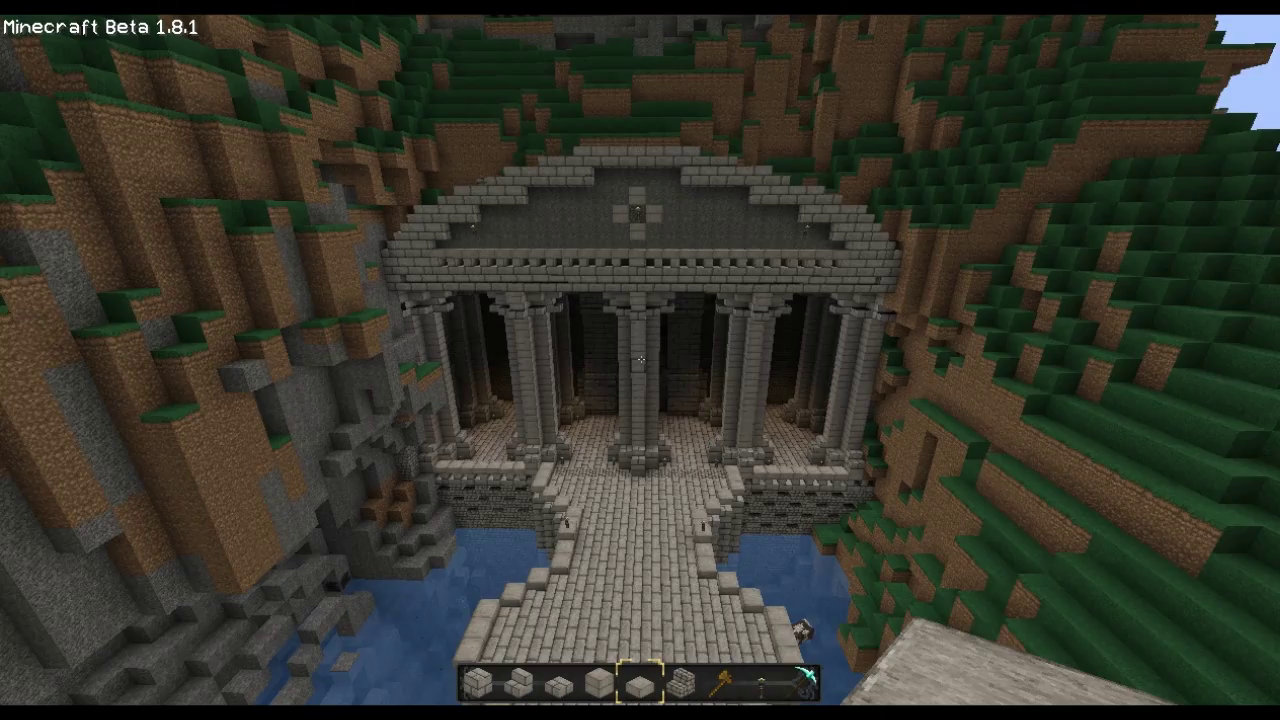
scroll(641, 359, "down", 1)
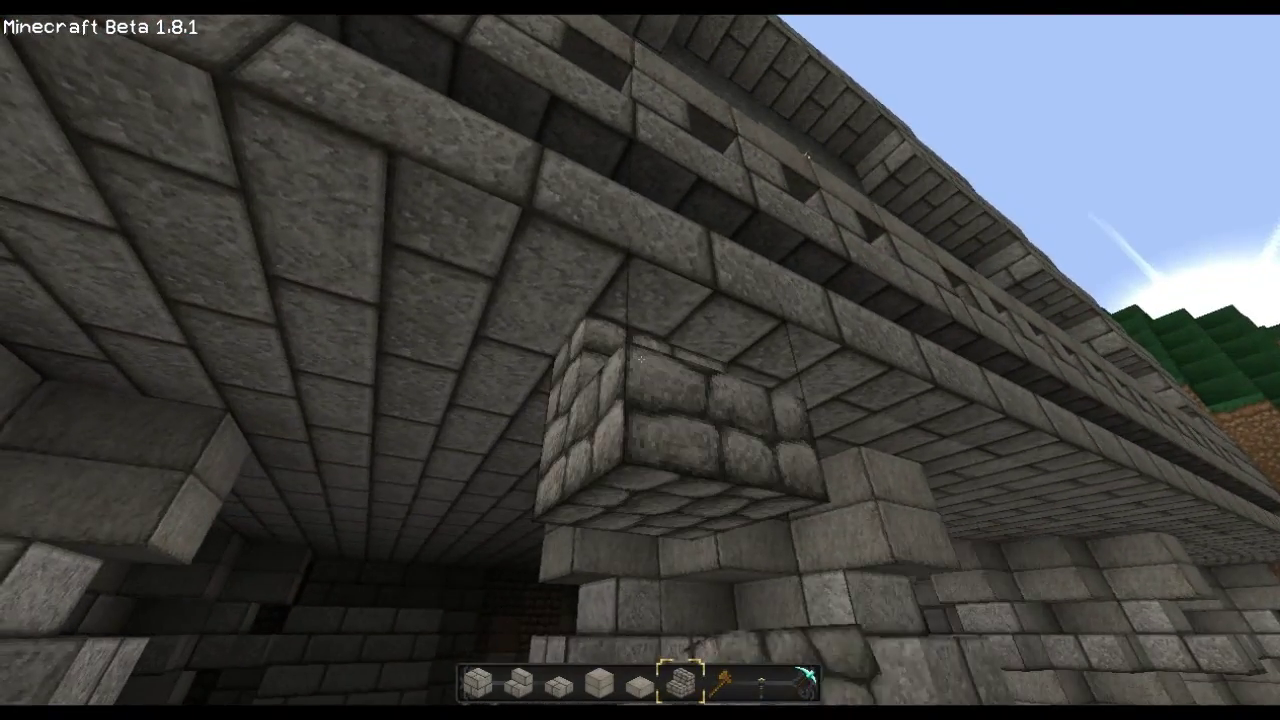
scroll(641, 359, "down", 1)
- Mark both wand corners in the temple front and set the 103 blocks to air
left_click(641, 358)
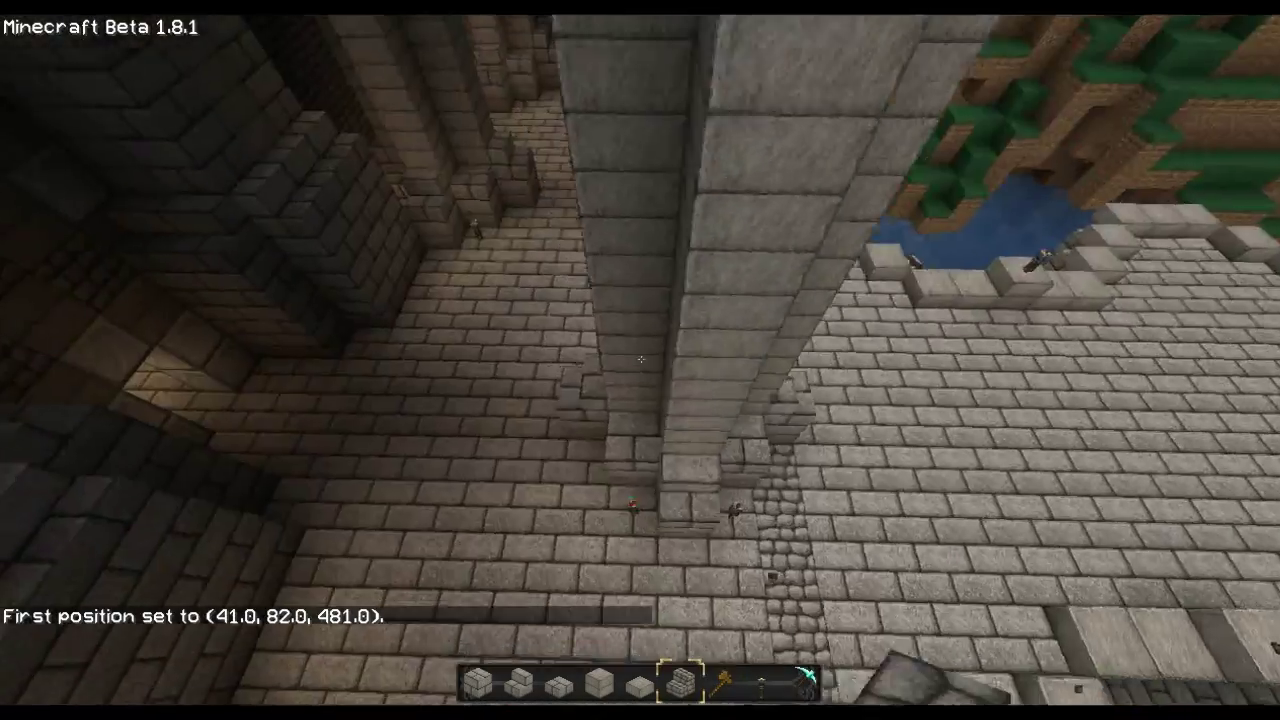
scroll(640, 360, "up", 1)
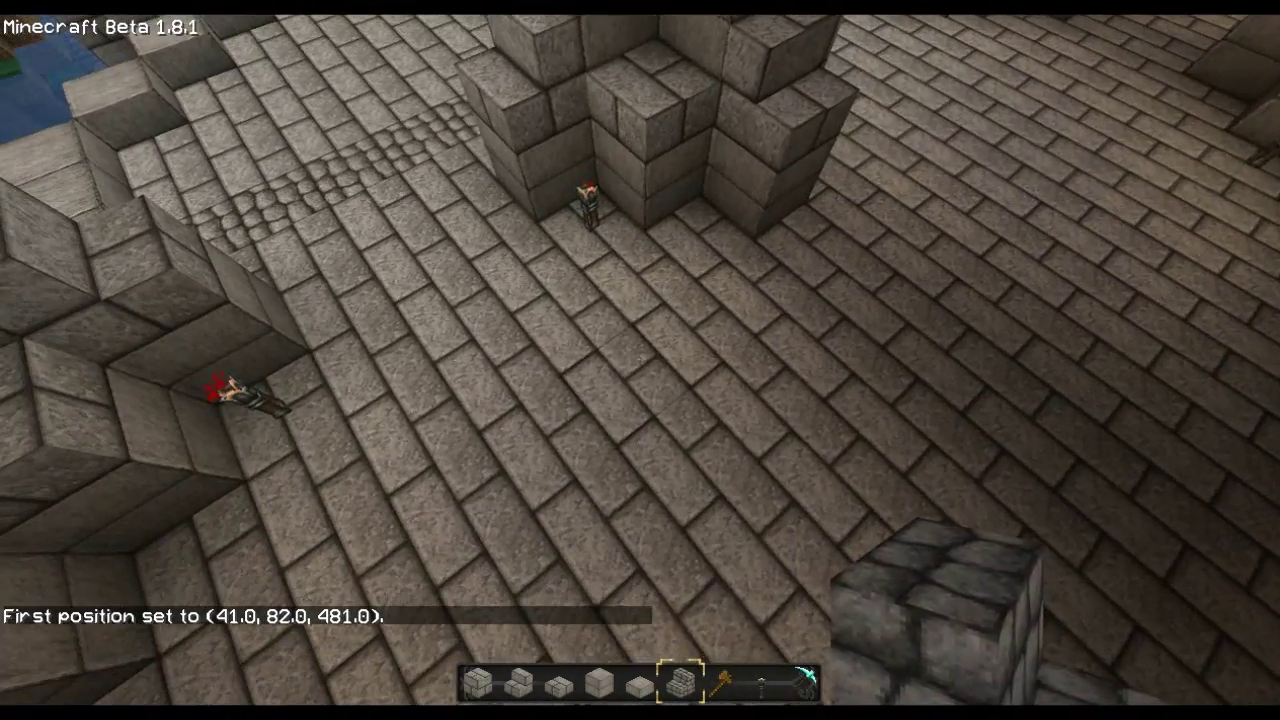
scroll(640, 360, "down", 1)
right_click(640, 360)
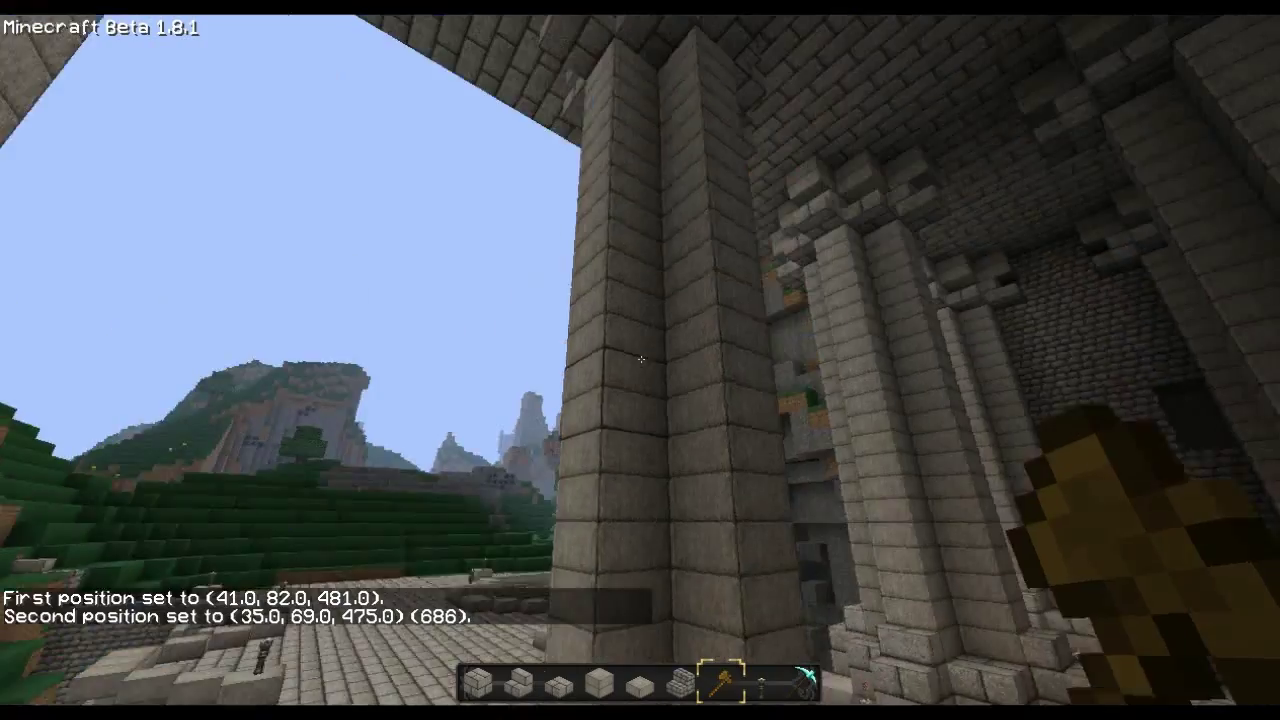
type("tt air")
key("Return")
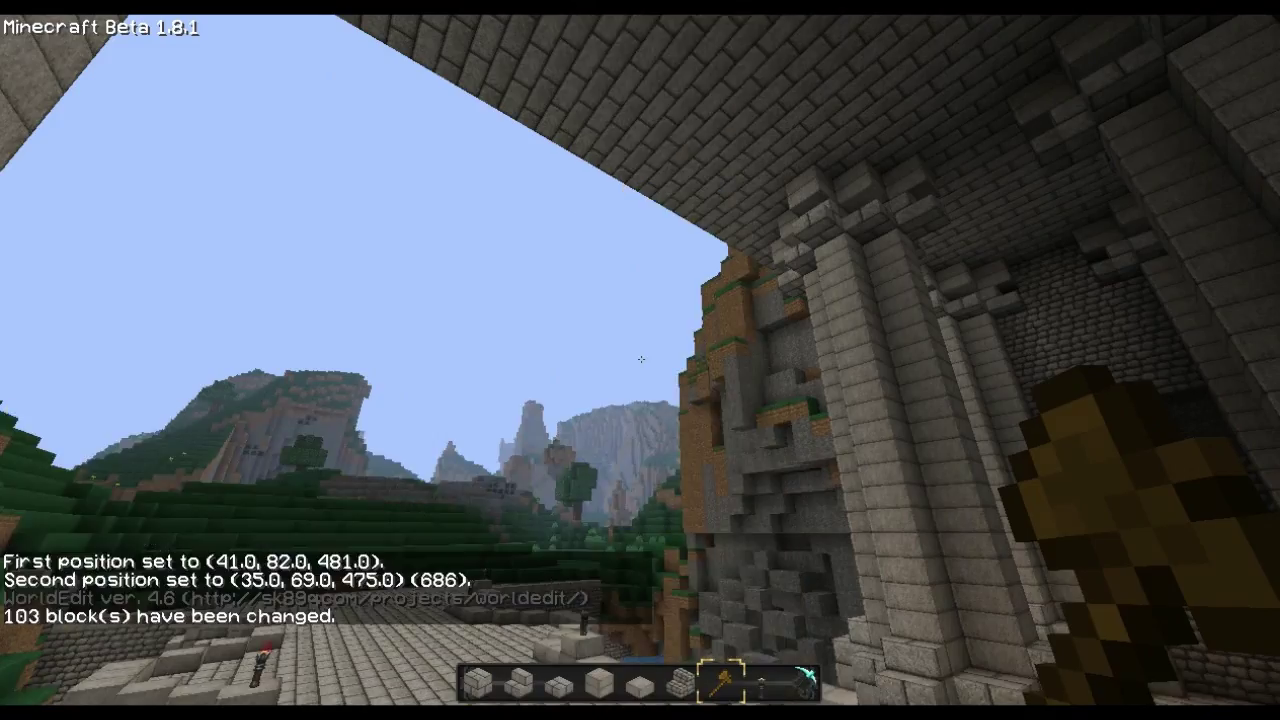
key("s")
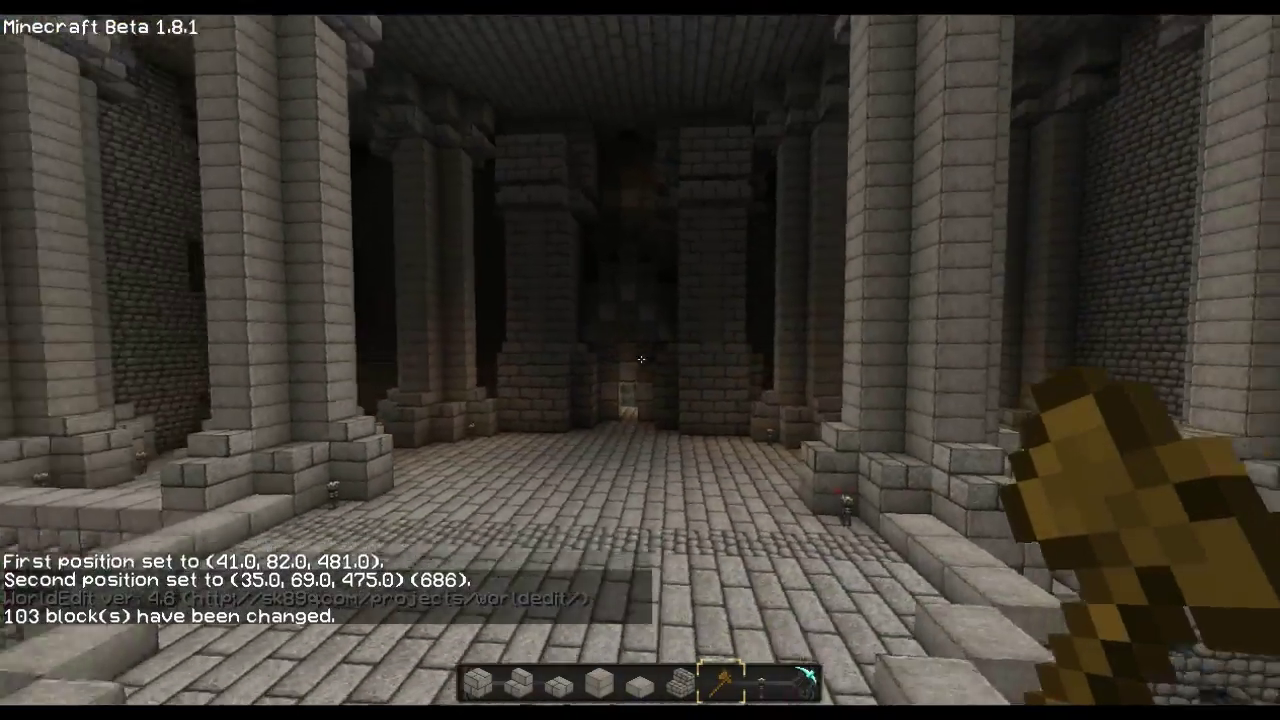
key("s")
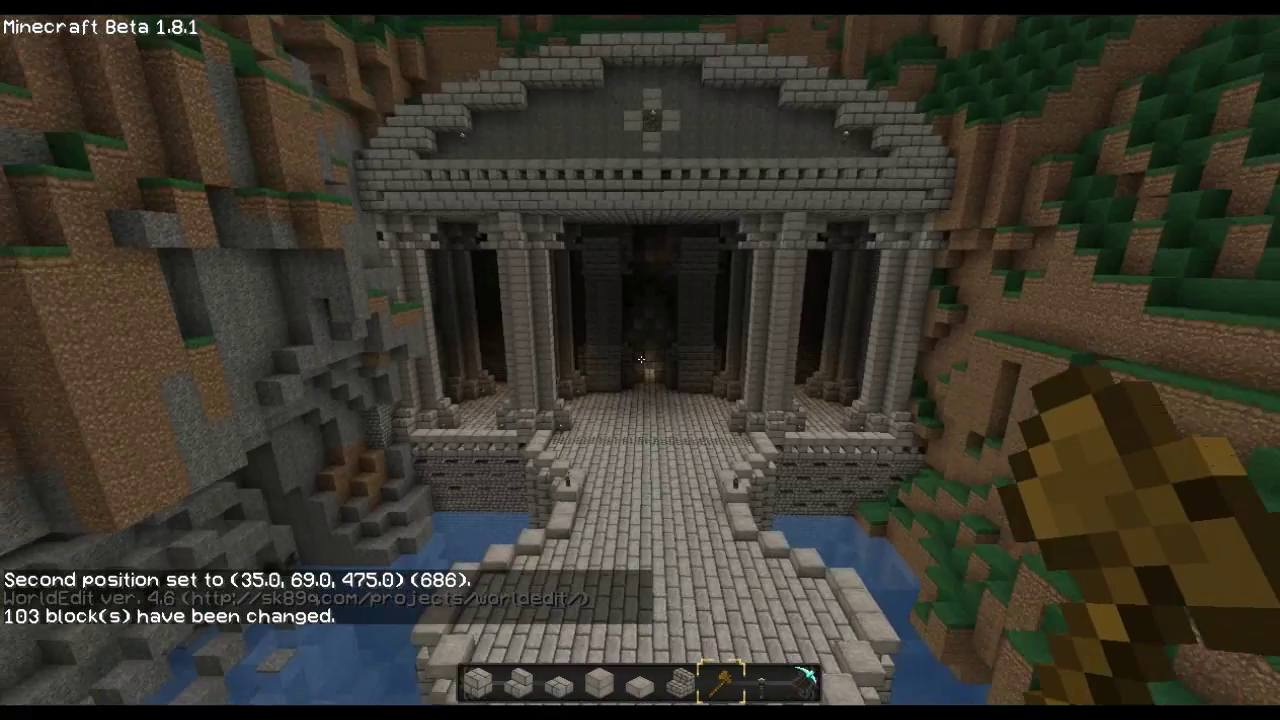
key("s")
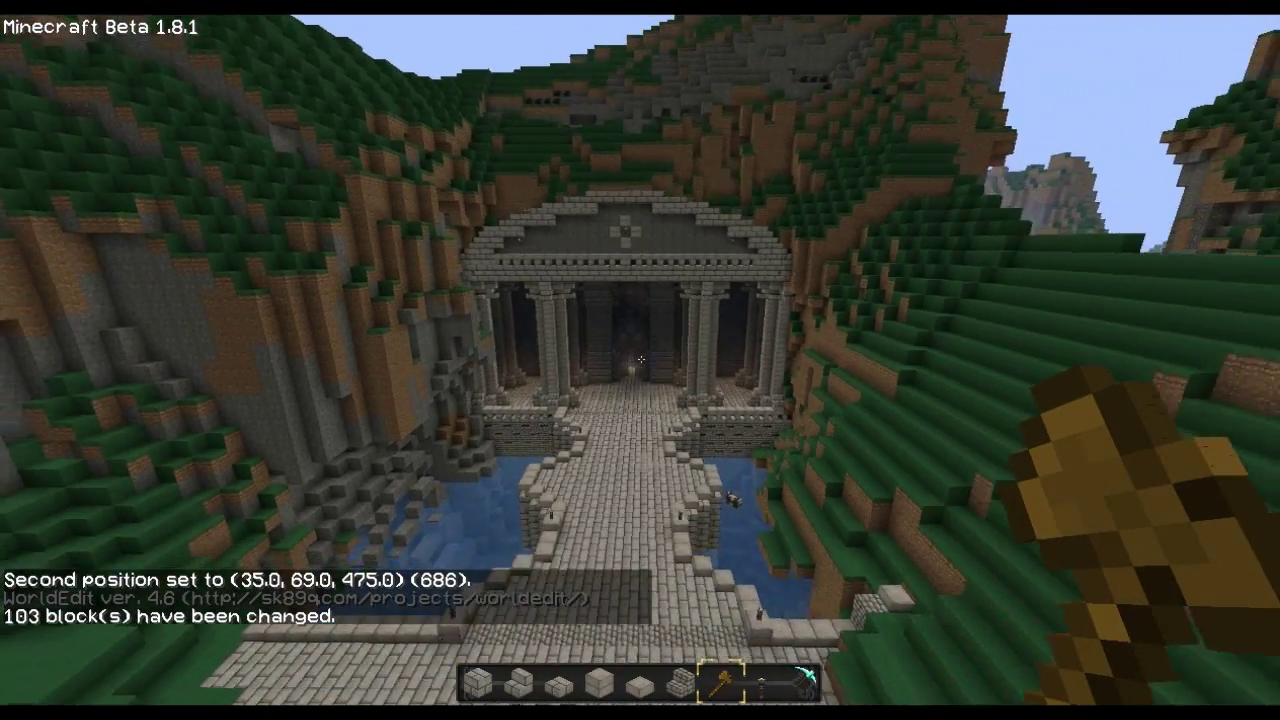
key("w")
key("d")
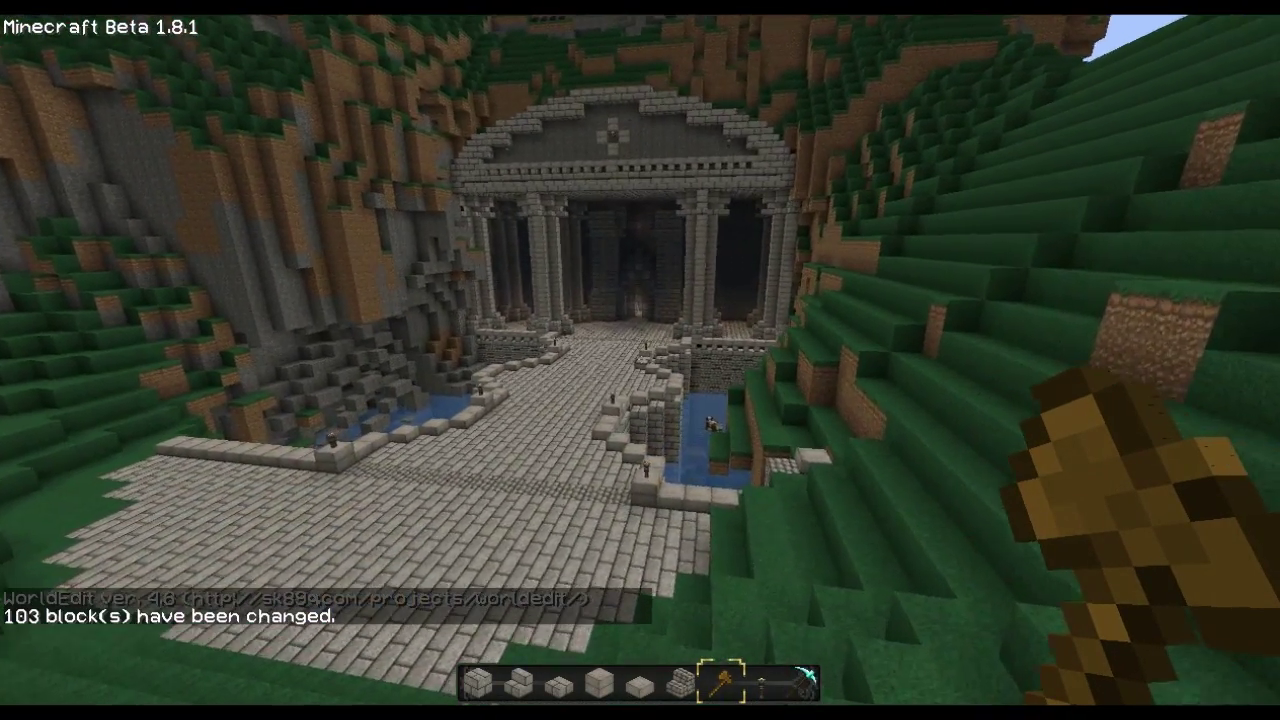
key("w")
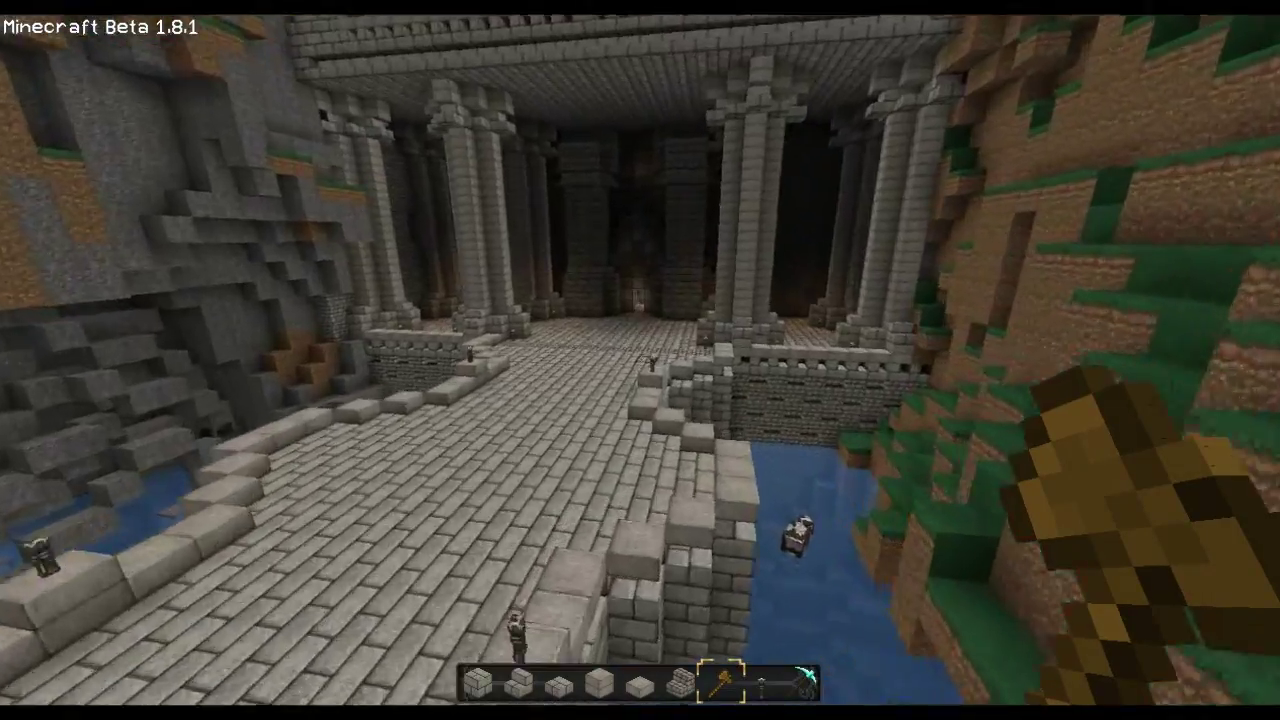
key("w")
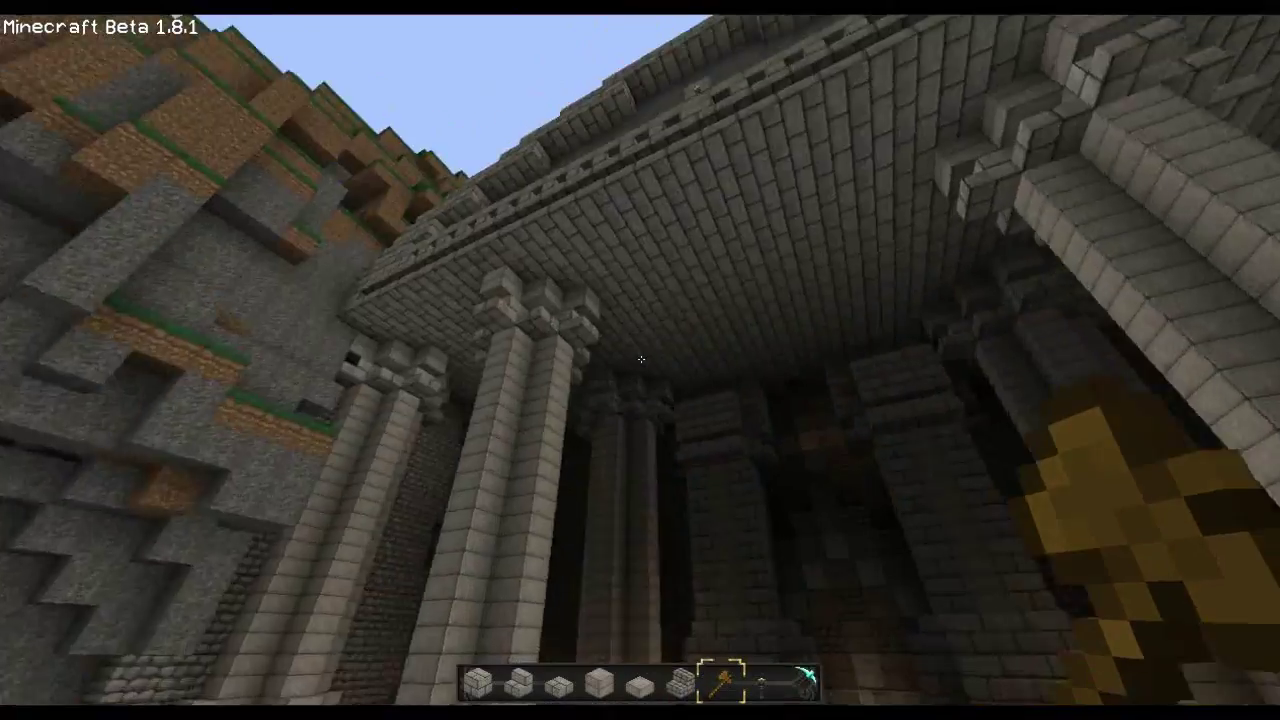
key("w")
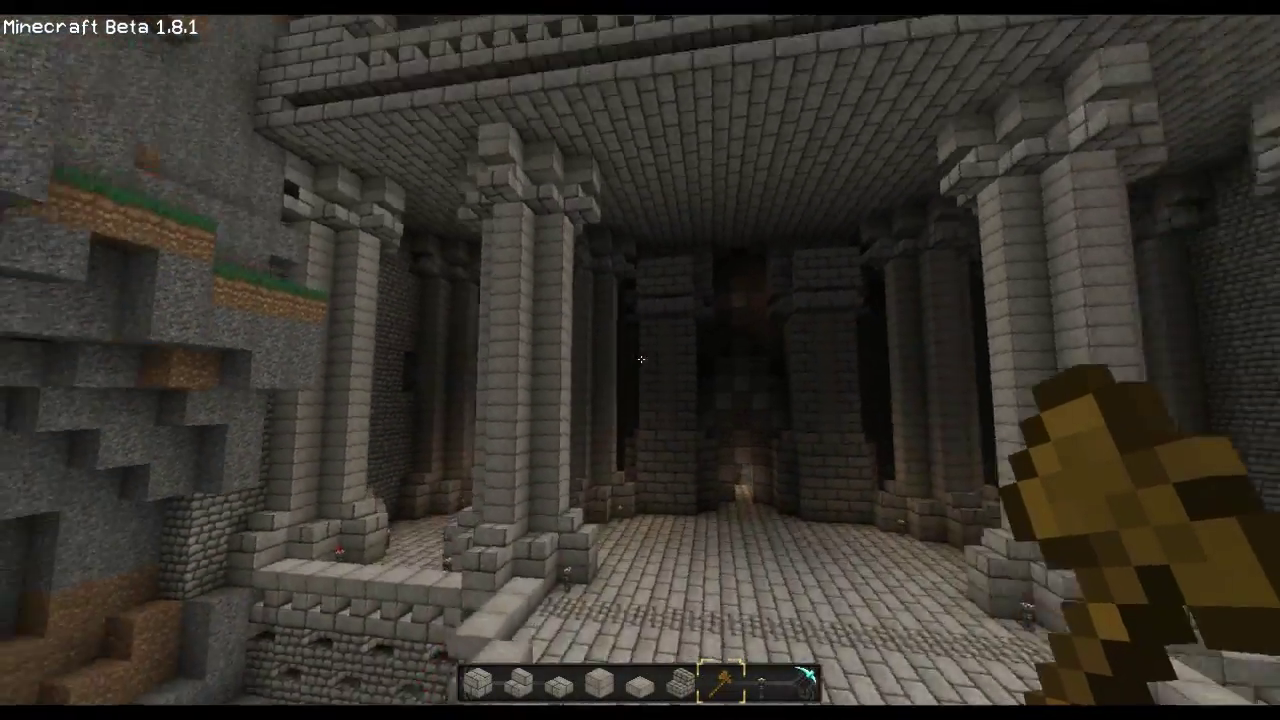
key("s")
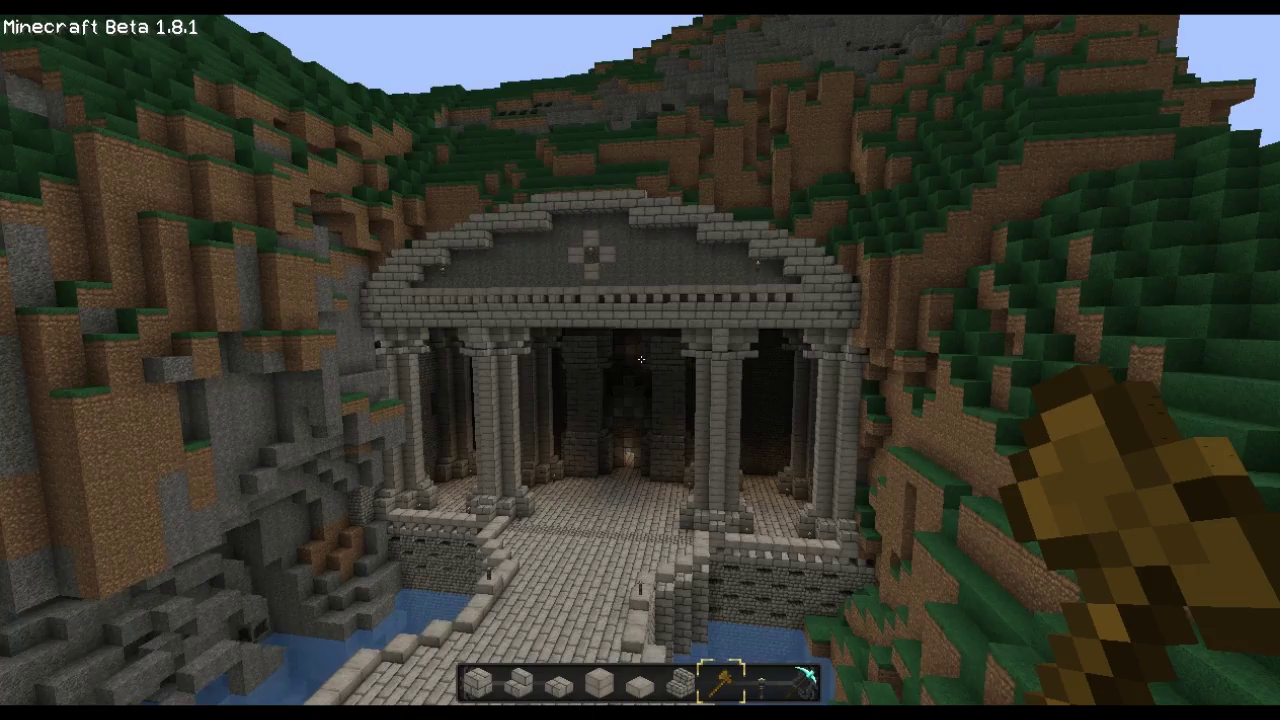
key("w")
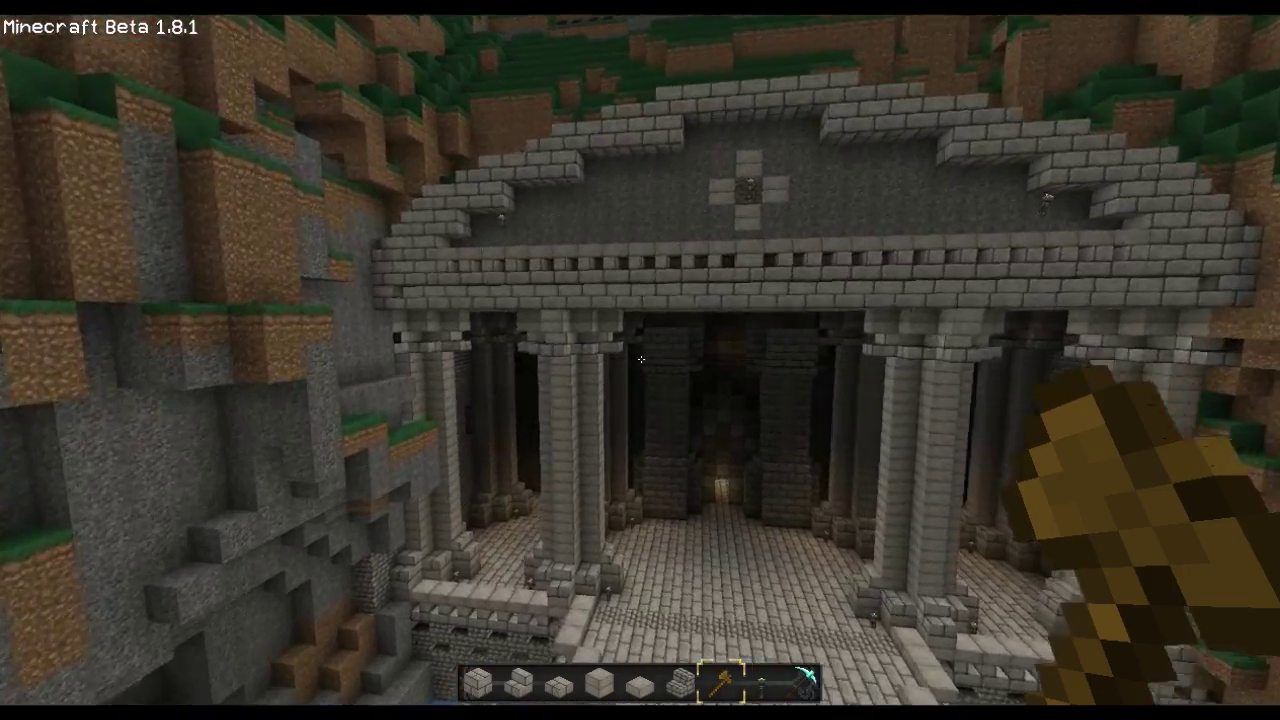
key("w")
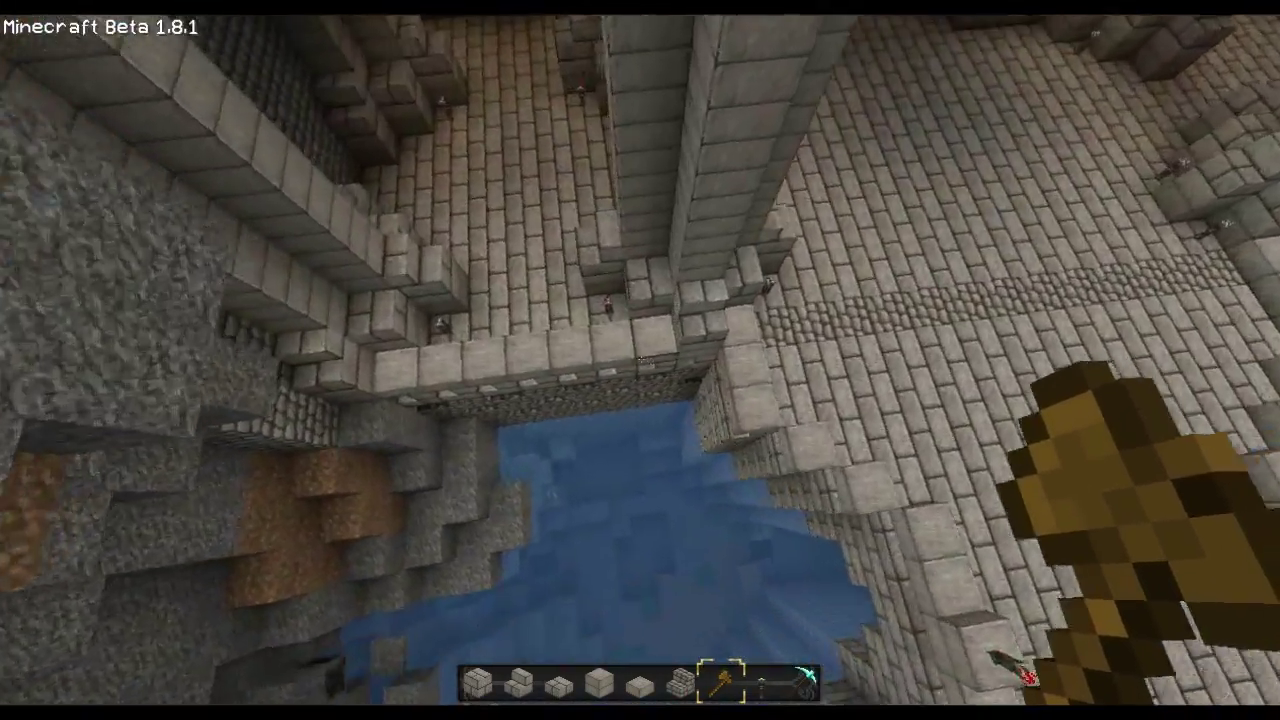
key("w")
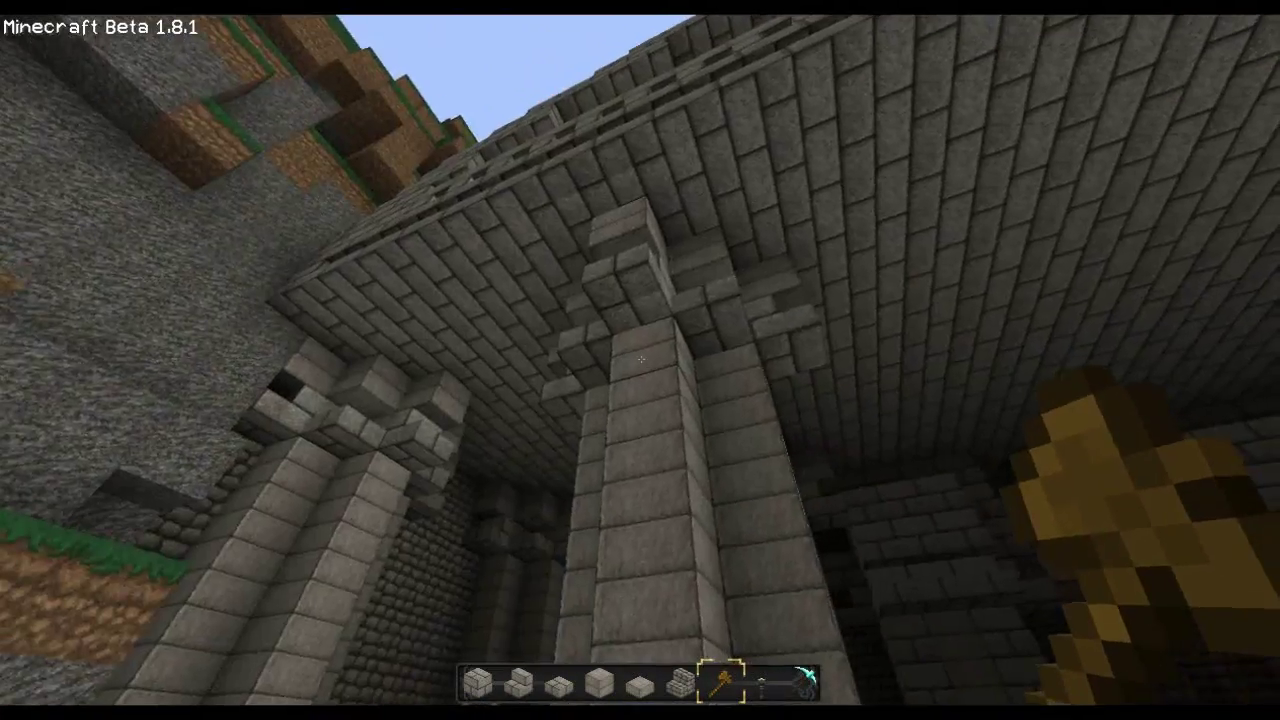
key("s")
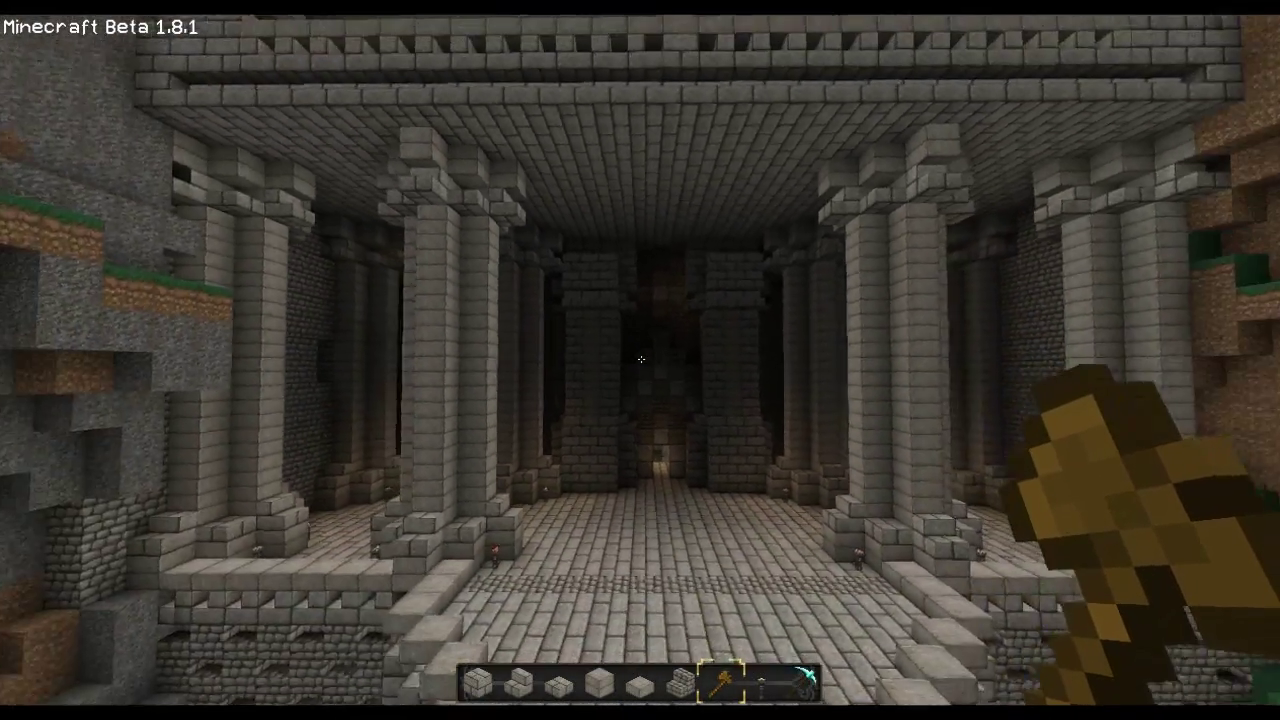
key("s")
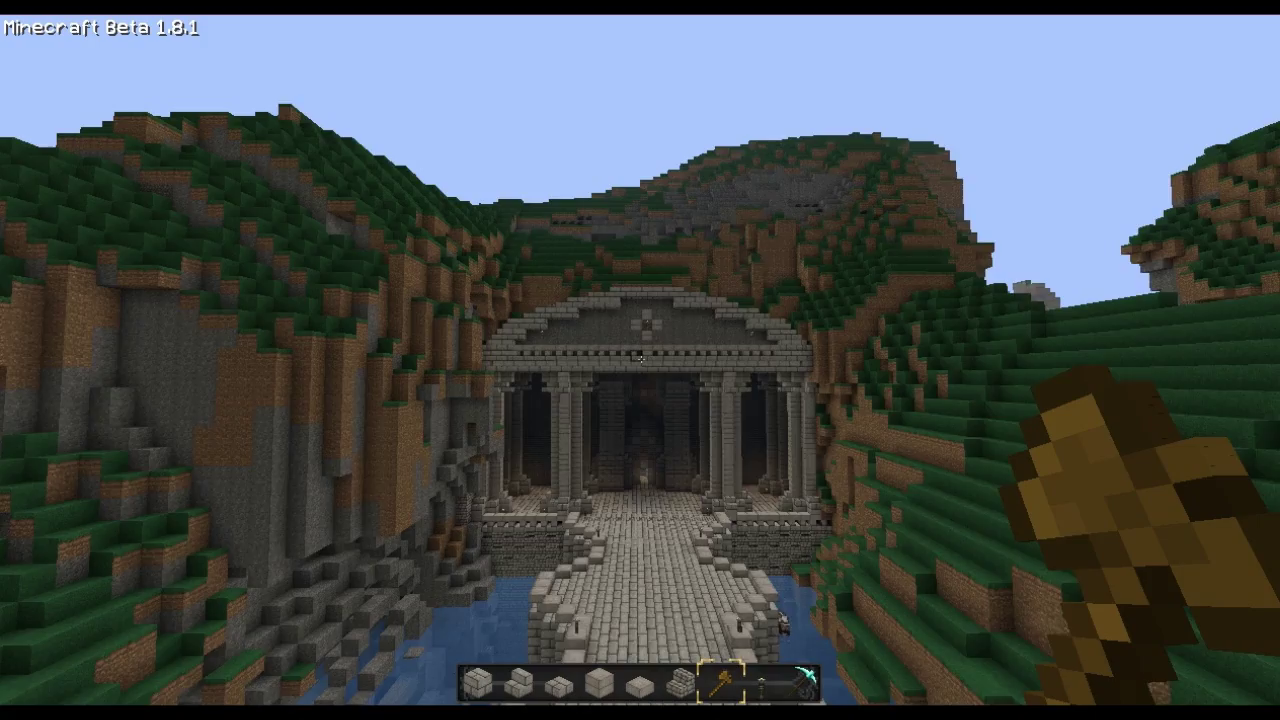
- Fly into the temple colonnade, save the world from the Game menu, and resume playing
key("w")
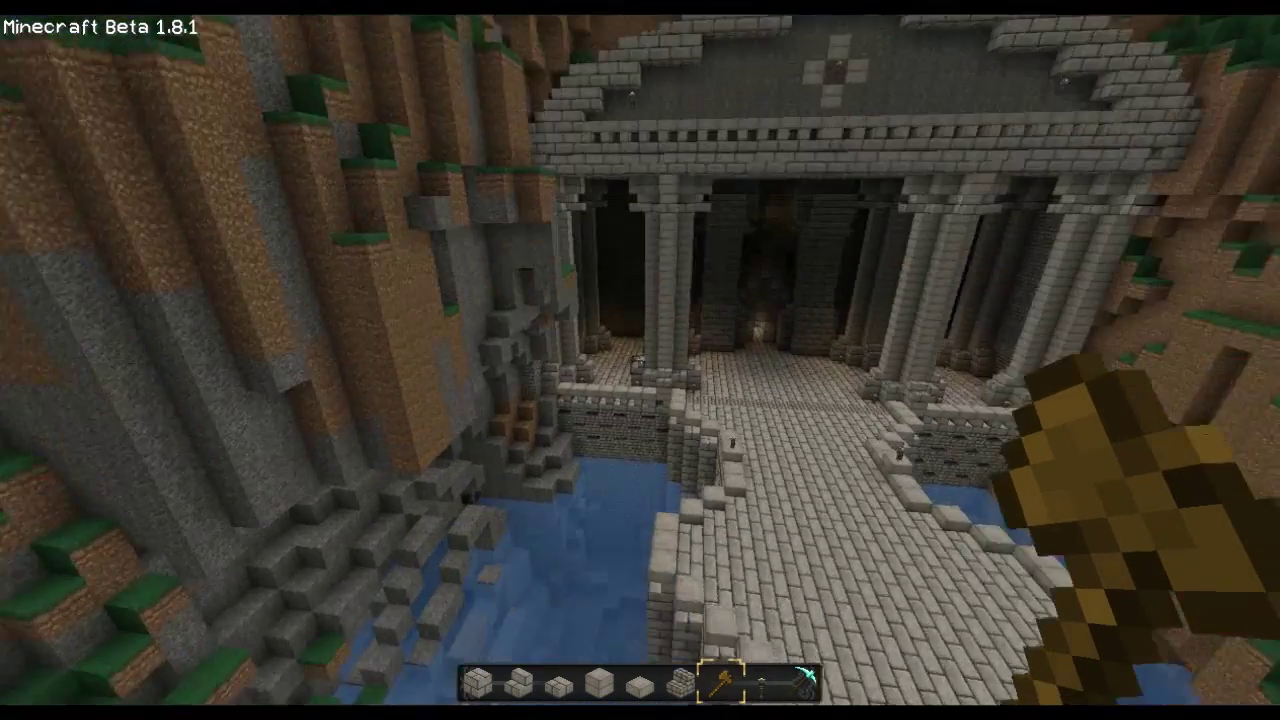
key("w")
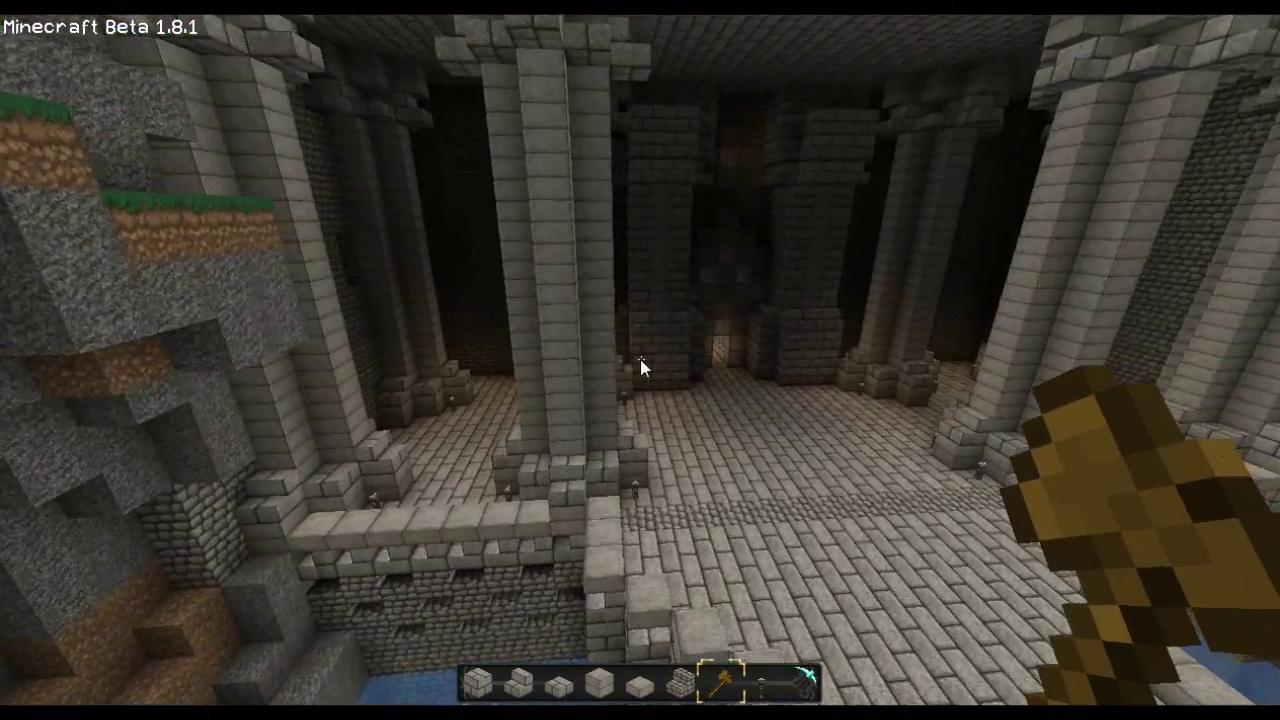
key("Escape")
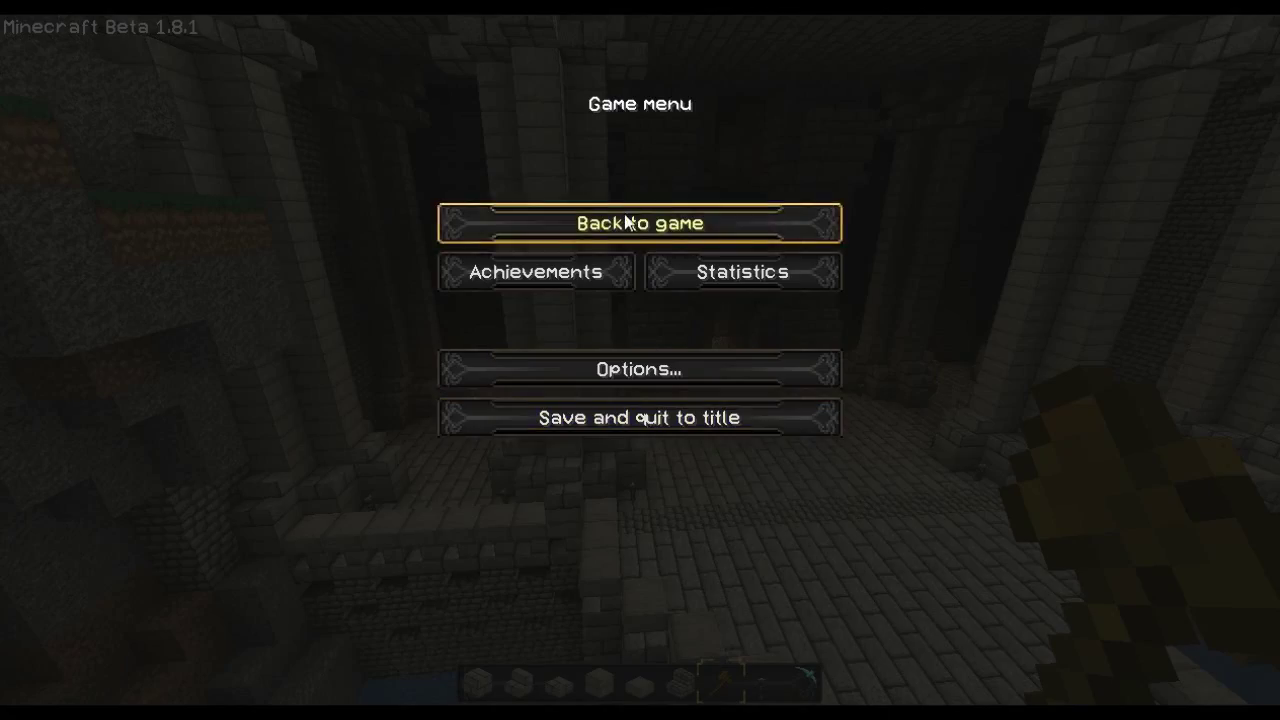
left_click(628, 218)
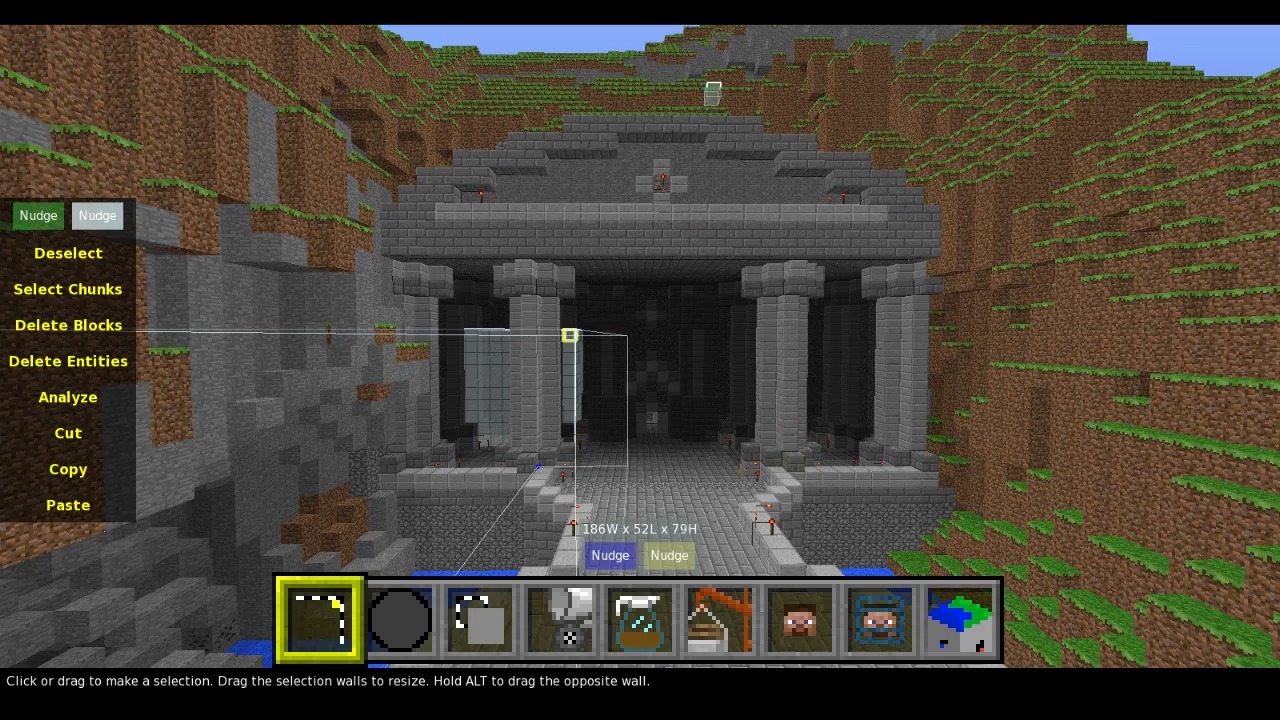
- Place an initial pair of selection corners near the temple
key("s")
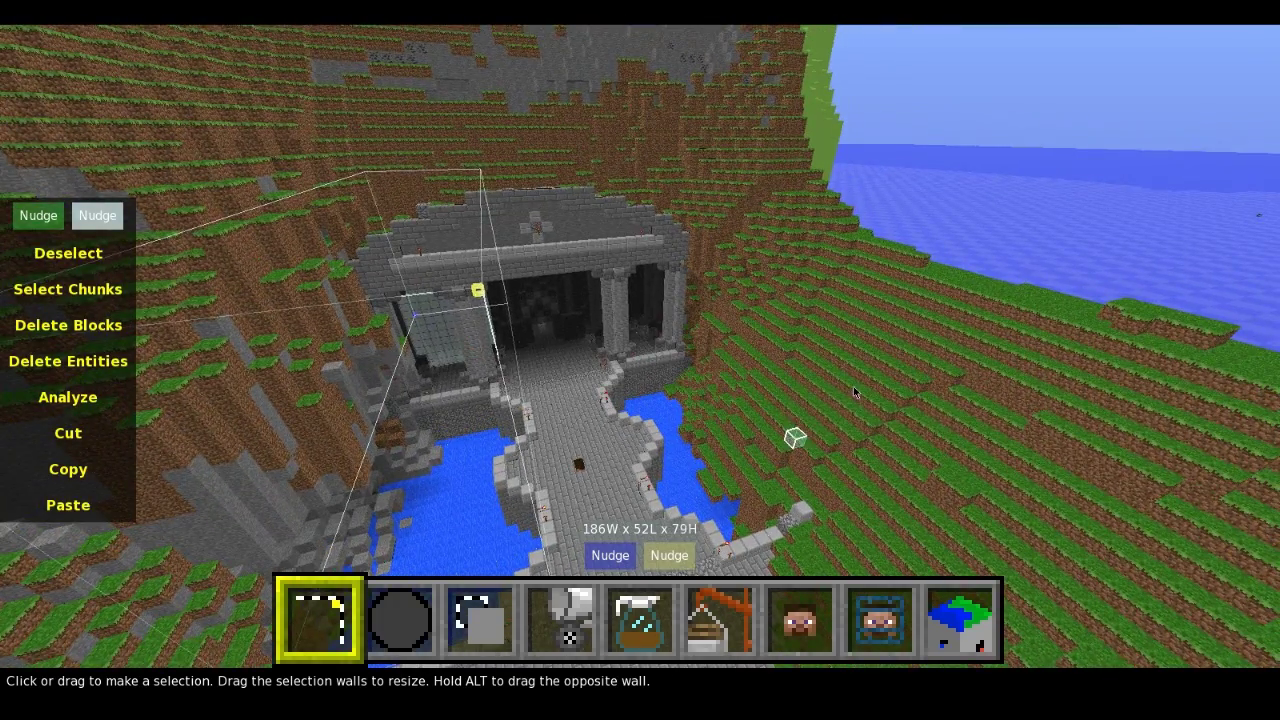
left_click(889, 353)
key("w")
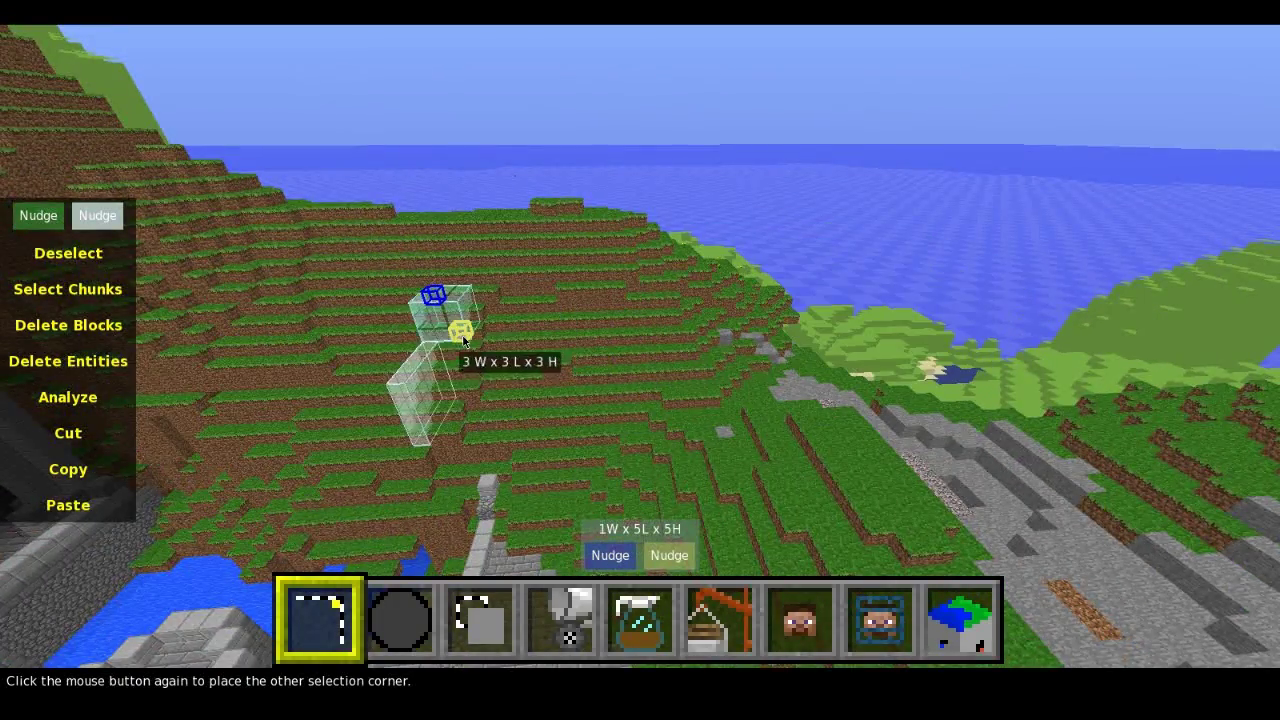
left_click(457, 335)
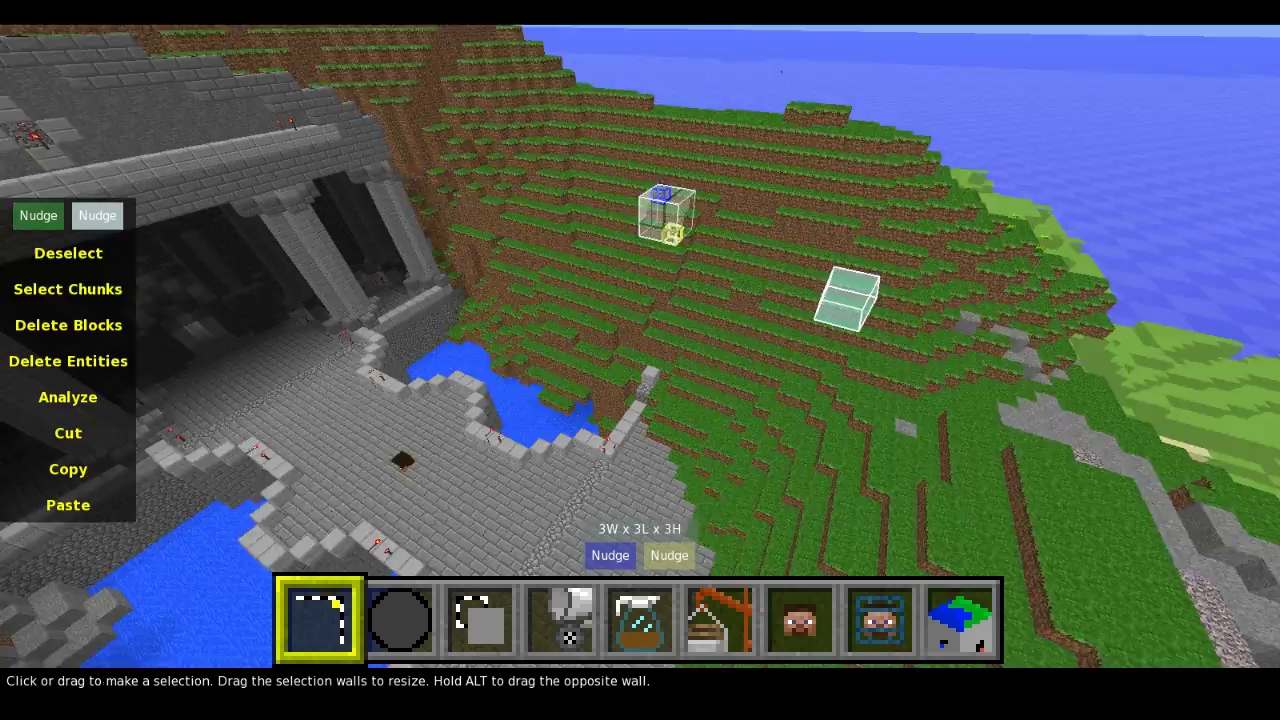
- Fly around the shaft and place the first corner at the dark stone wall
key("w")
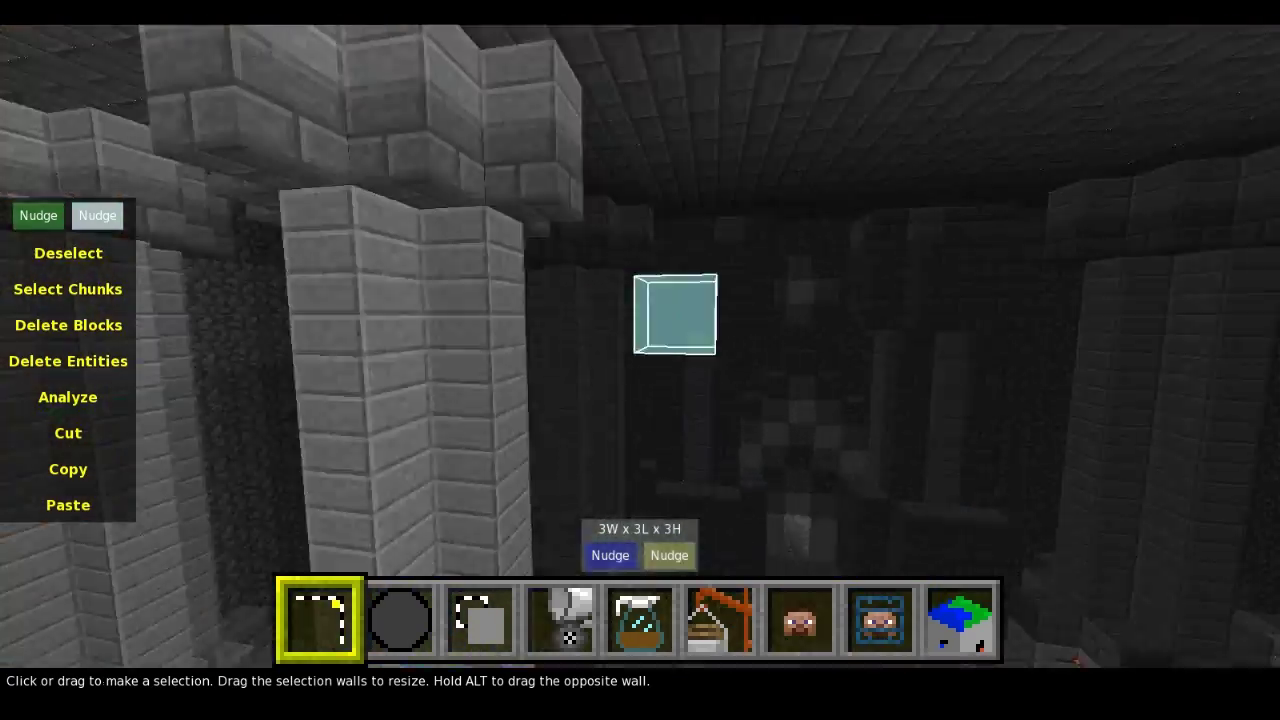
key("s")
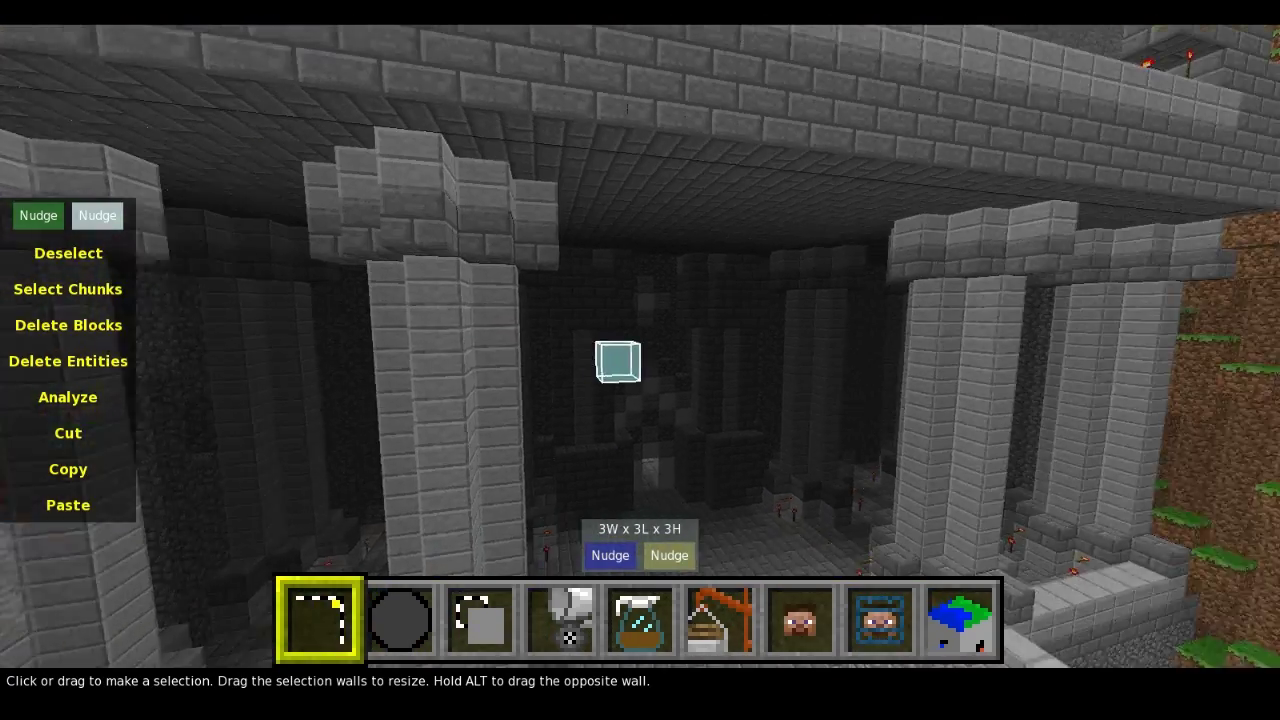
key("s")
key("space")
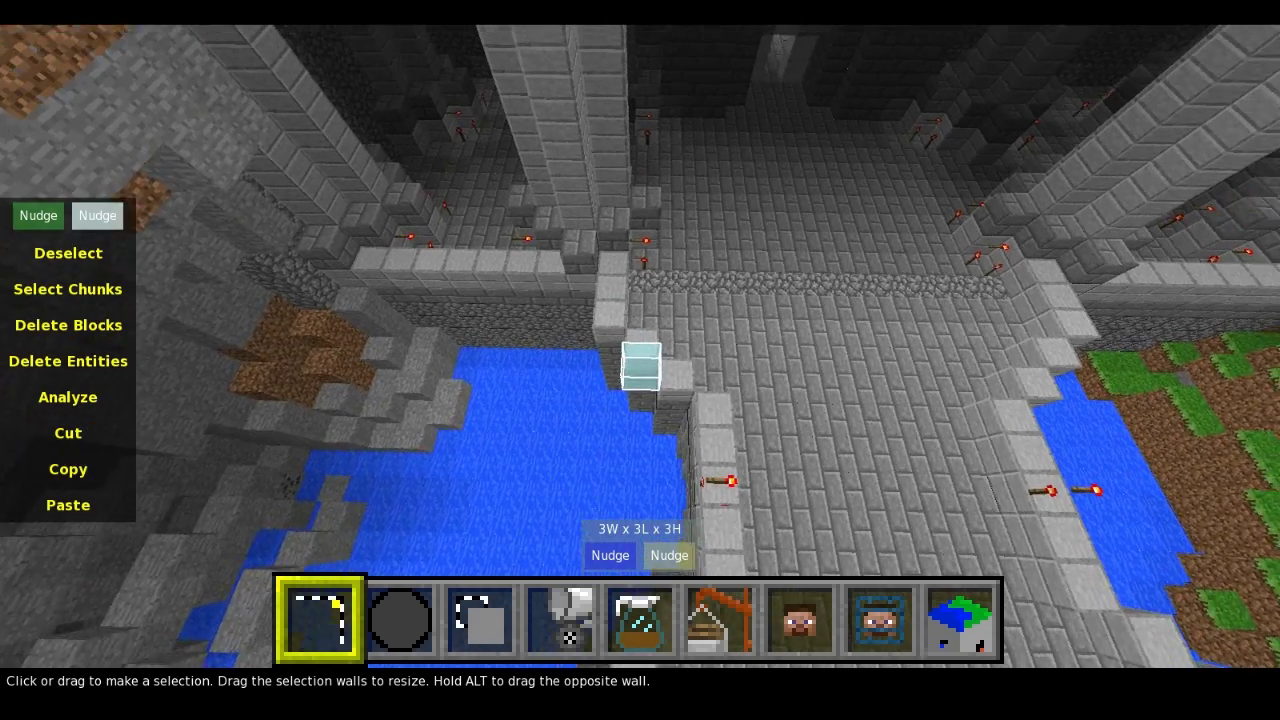
key("space")
key("a")
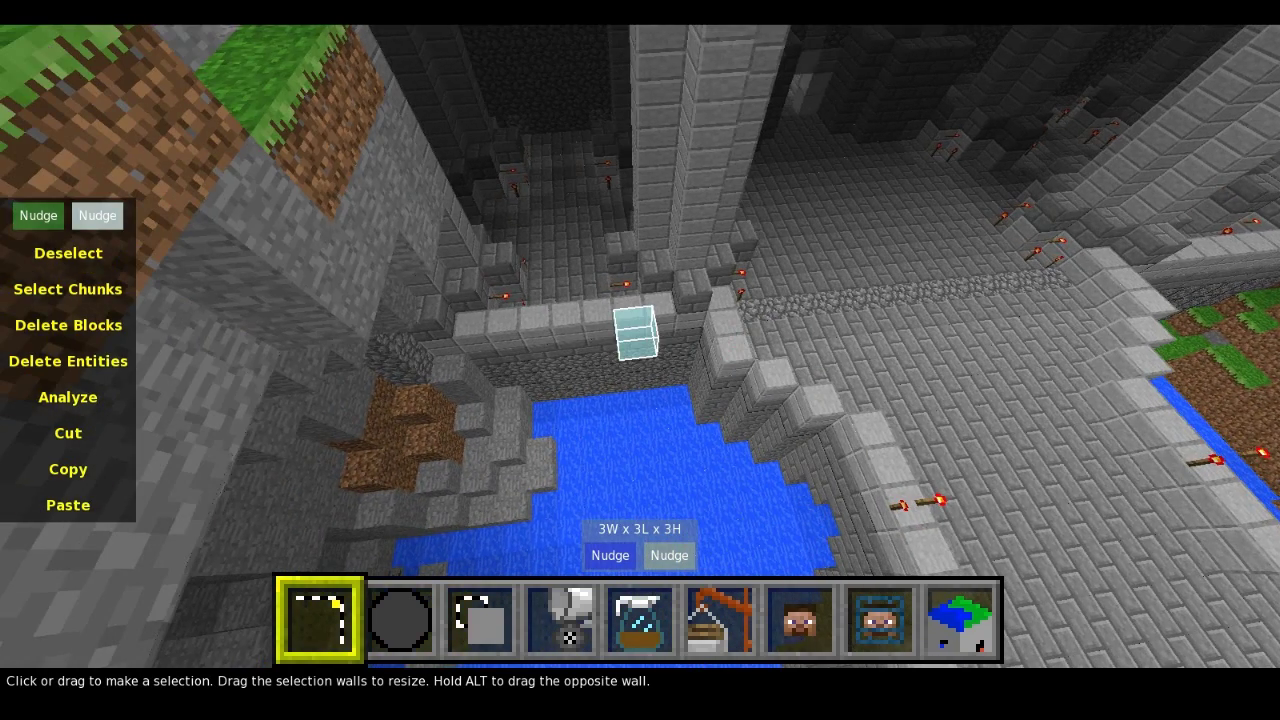
key("space")
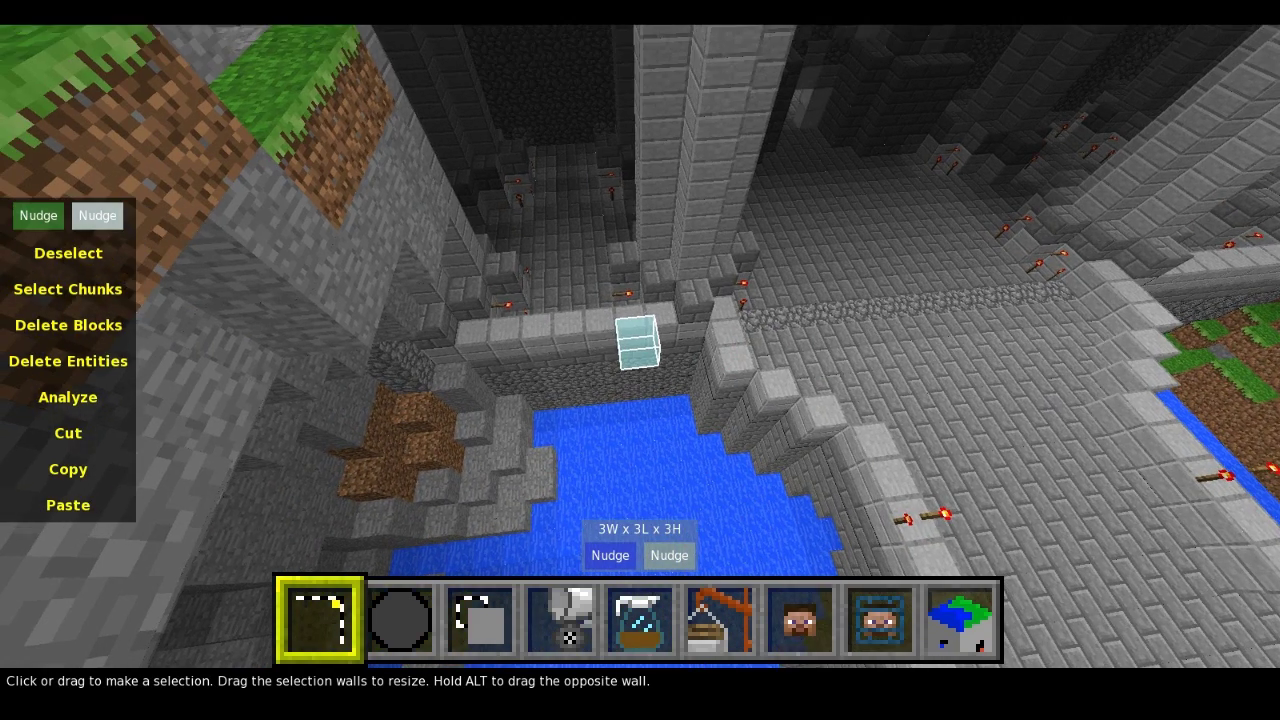
key("w")
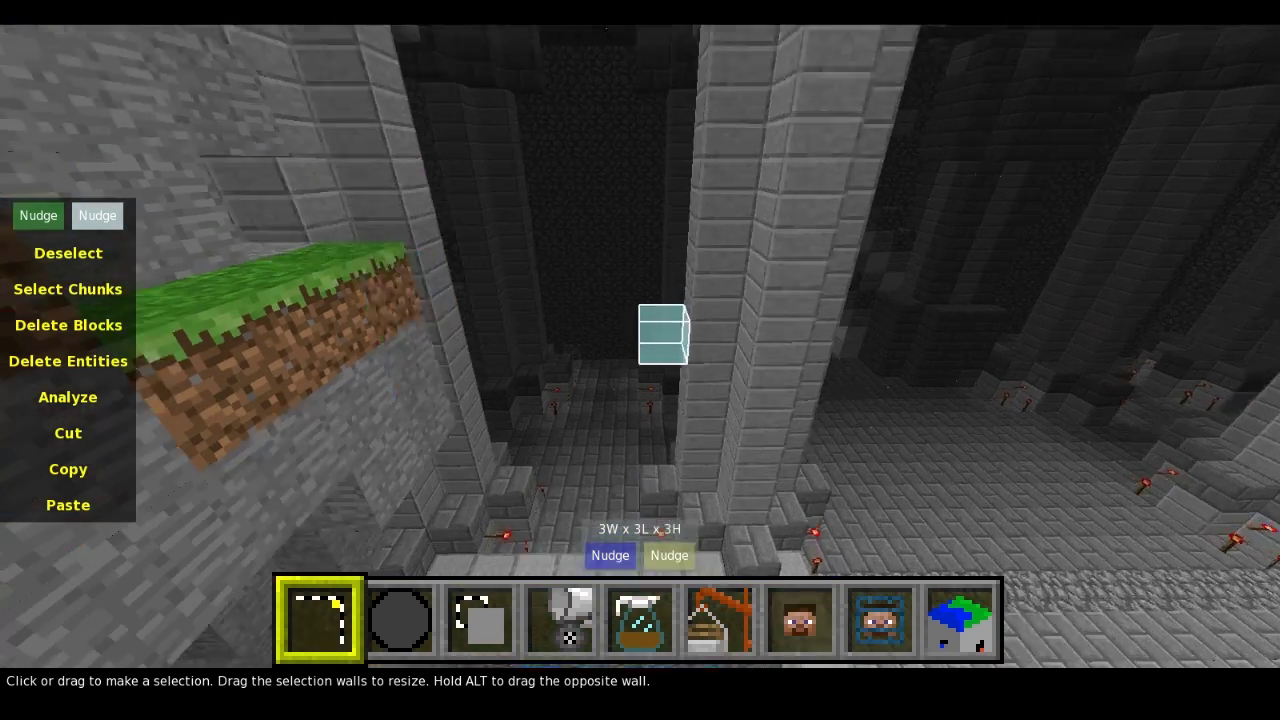
key("w")
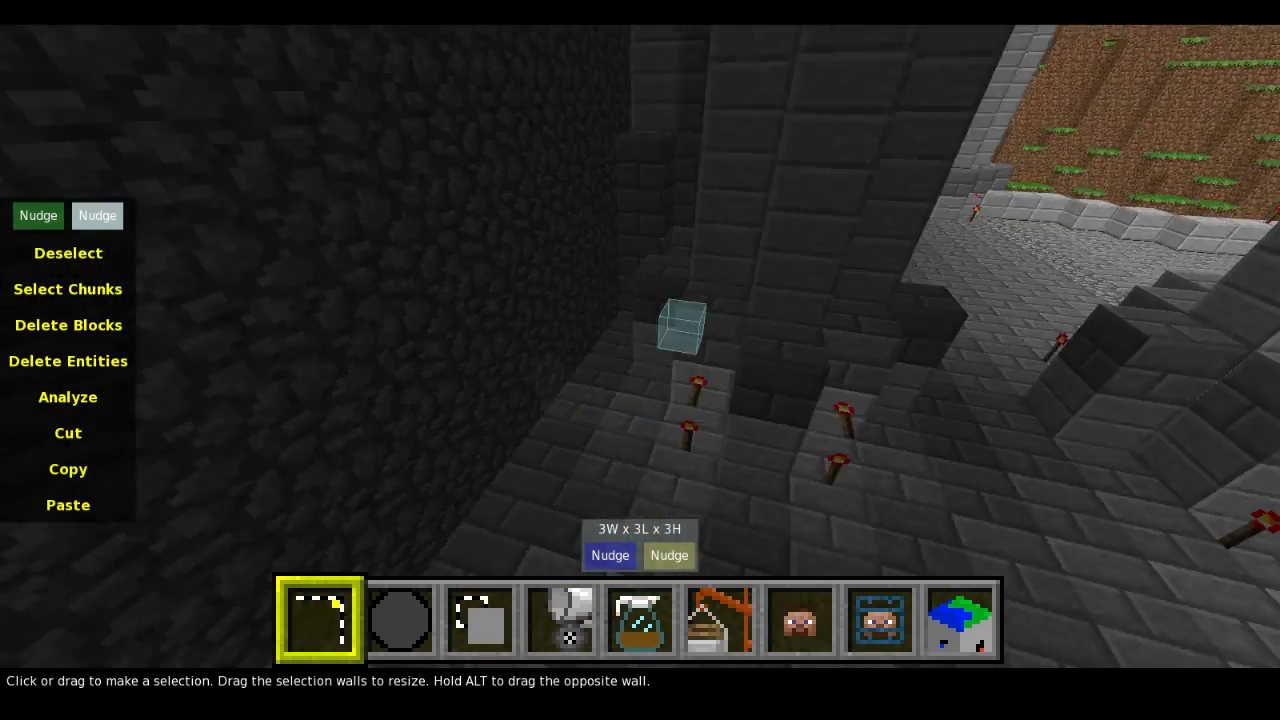
key("w")
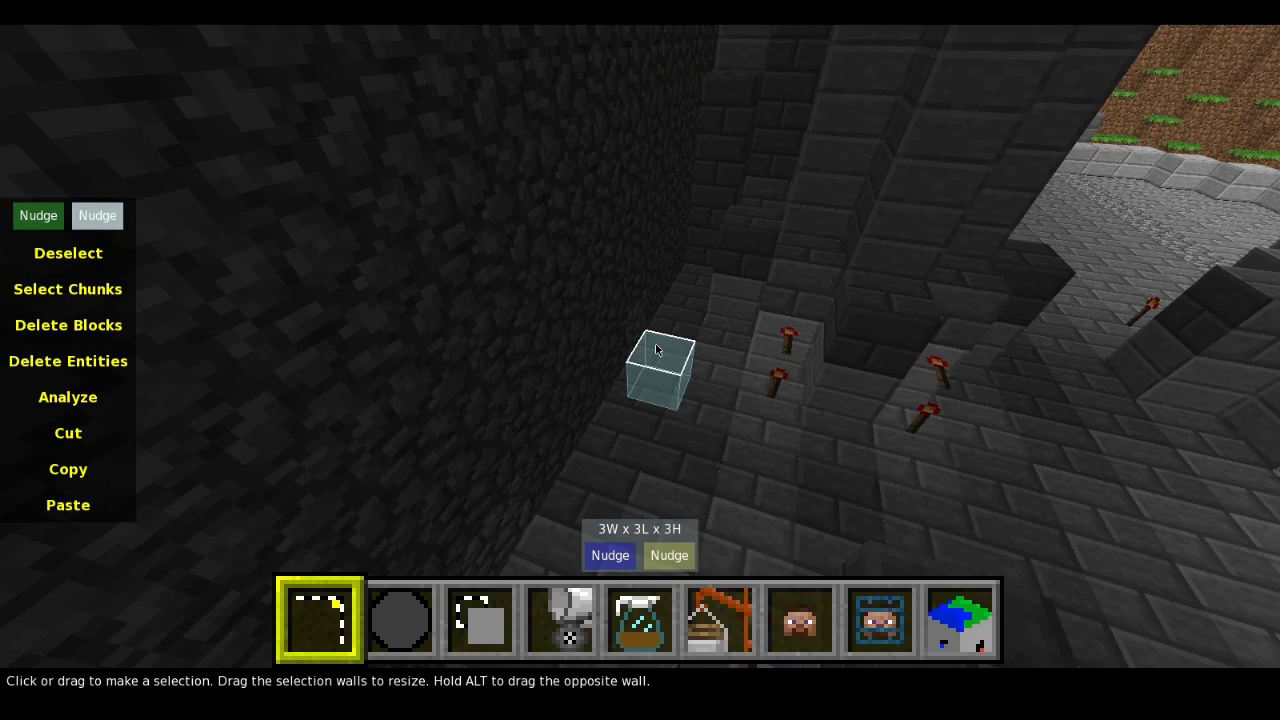
left_click(656, 349)
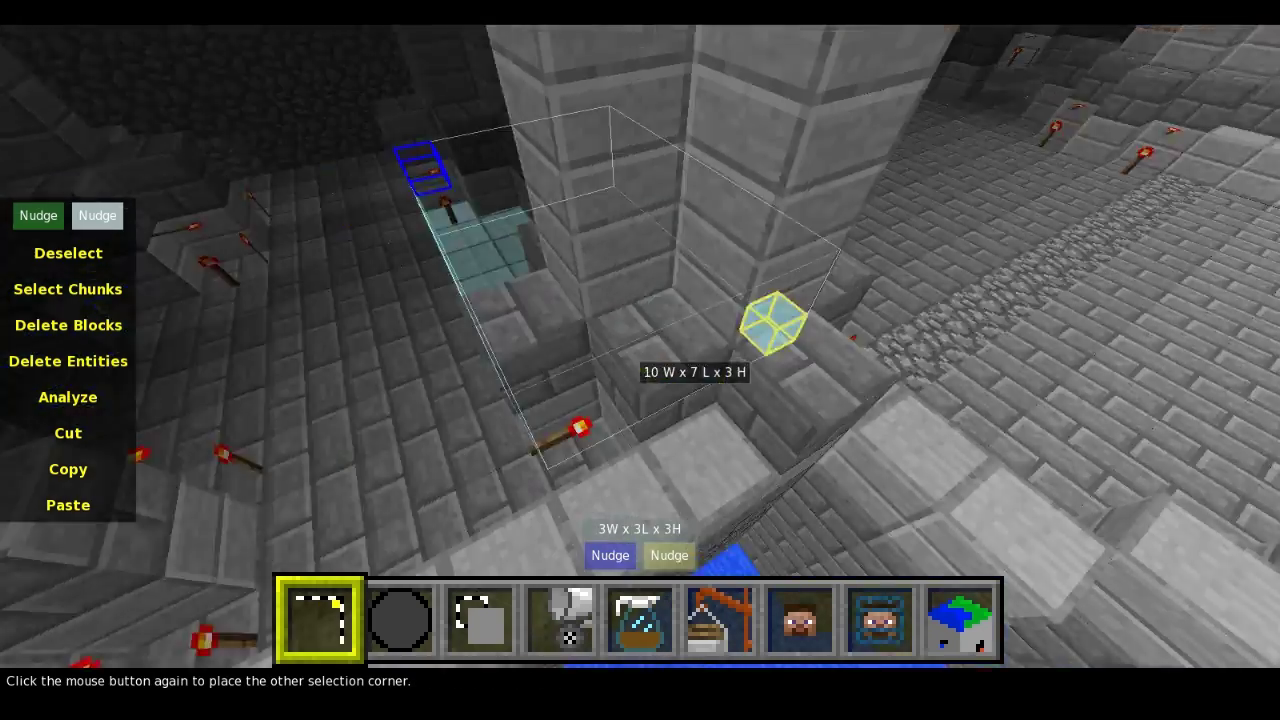
- Set the second corner at the top of the wall, completing the 13×5×16 box
key("s")
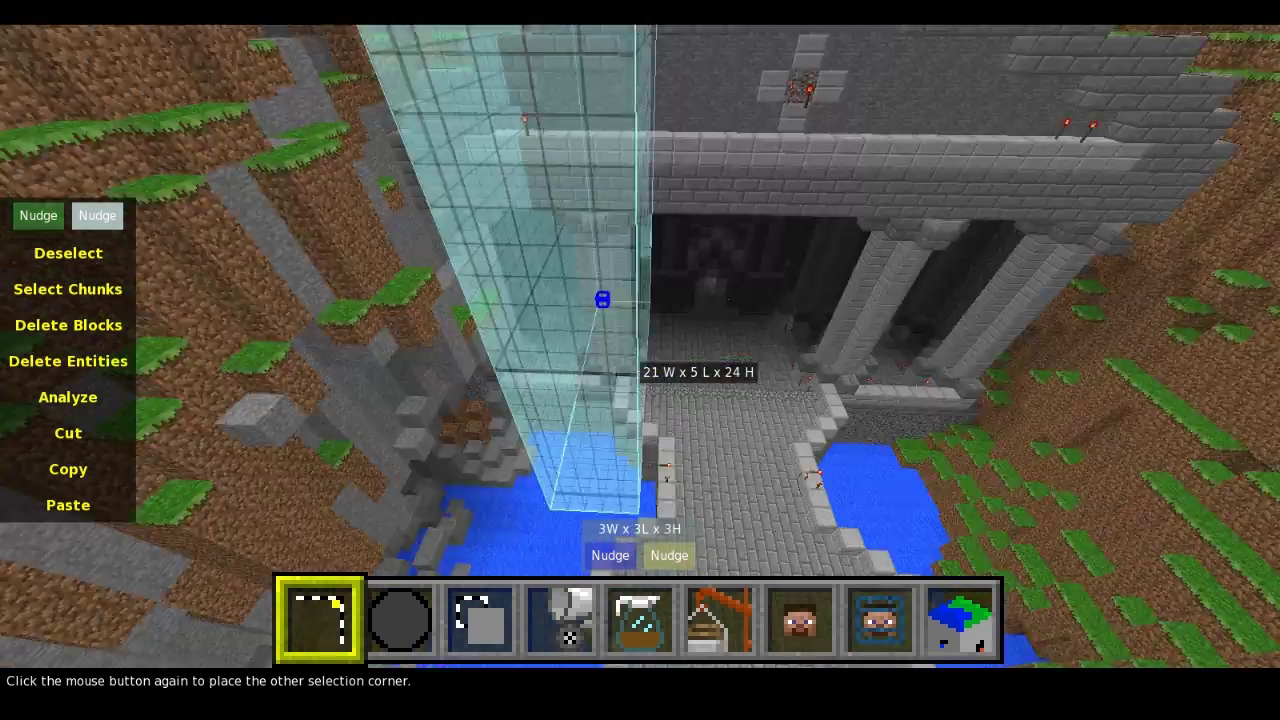
key("w")
key("w")
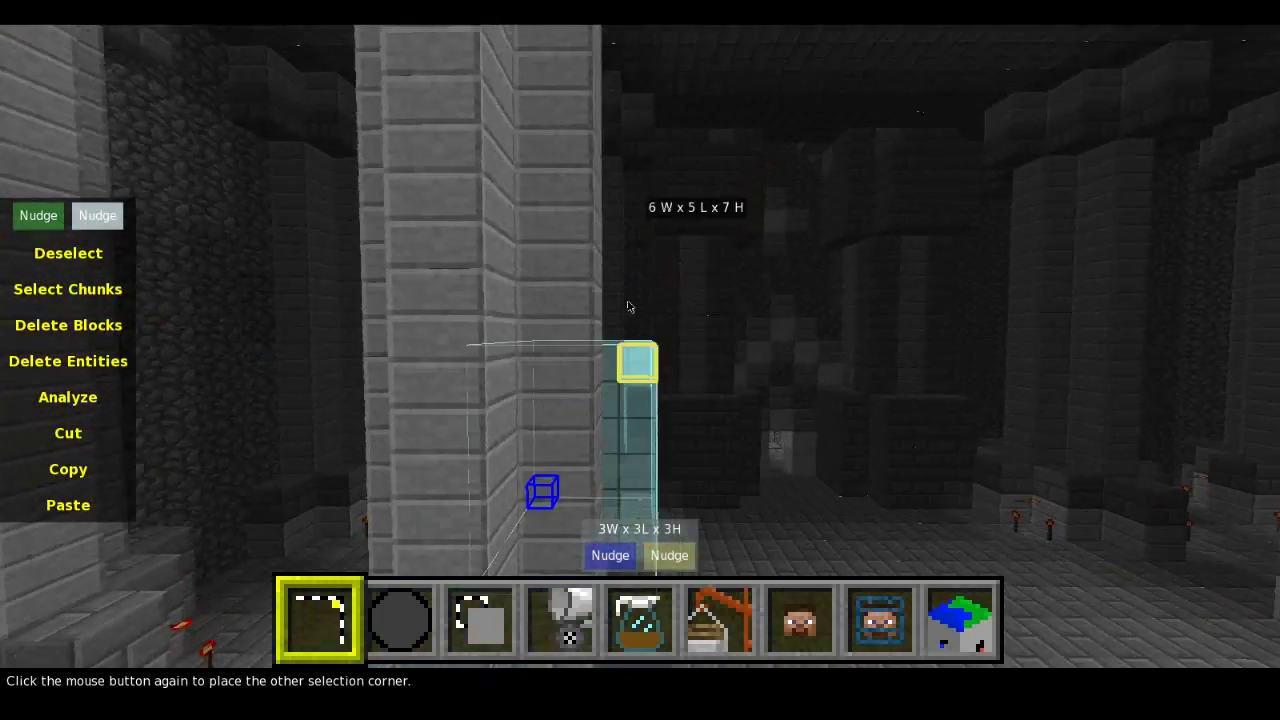
key("space")
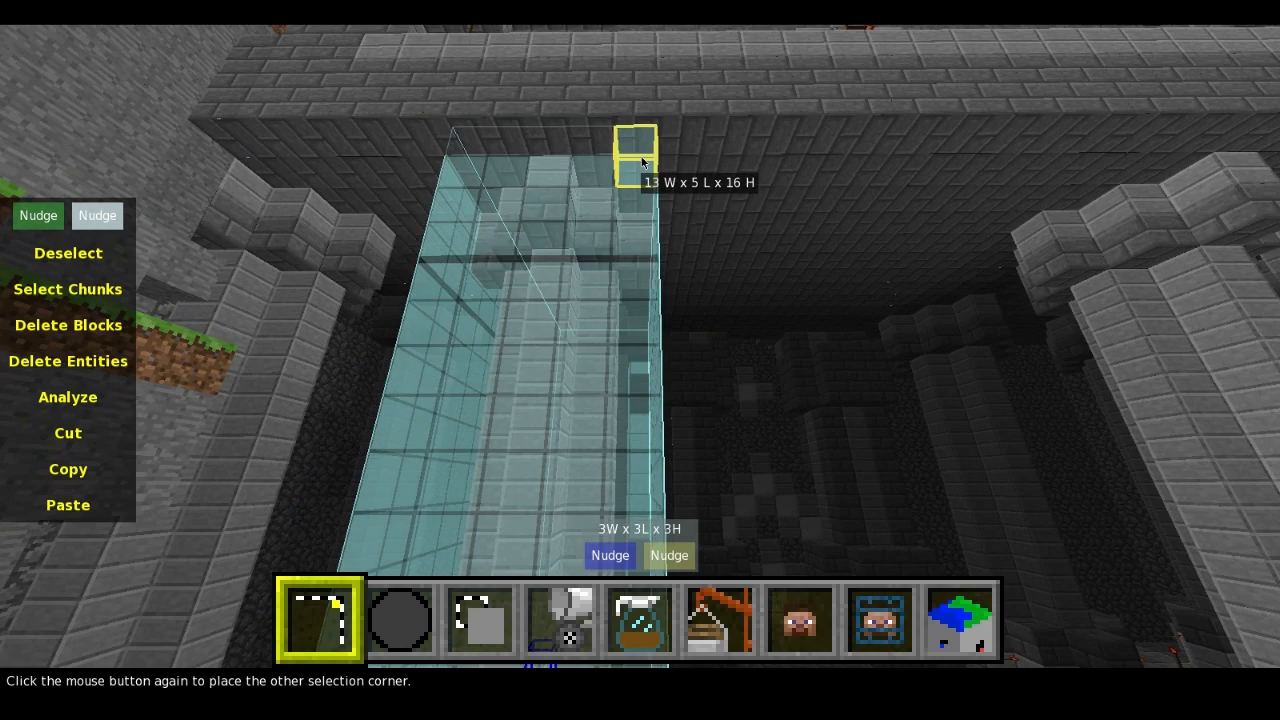
left_click(642, 162)
key("s")
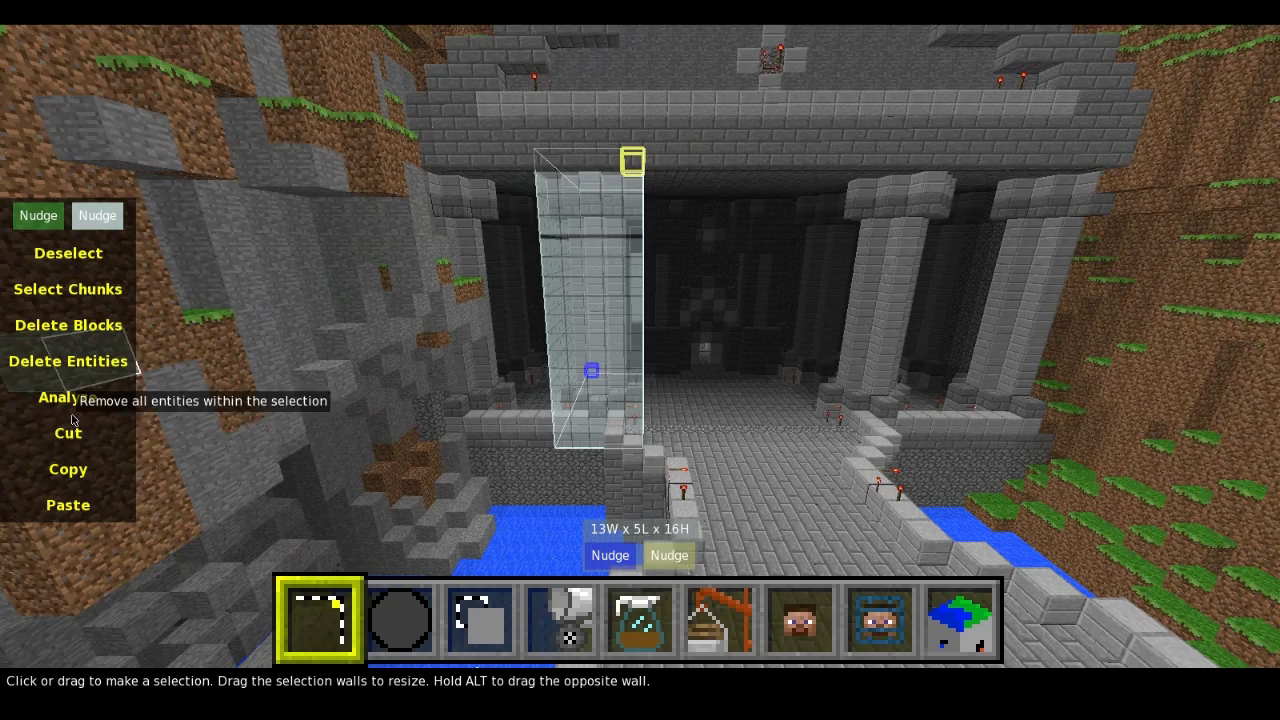
- Cut the 13×5×16 shaft selection out of the world
left_click(72, 443)
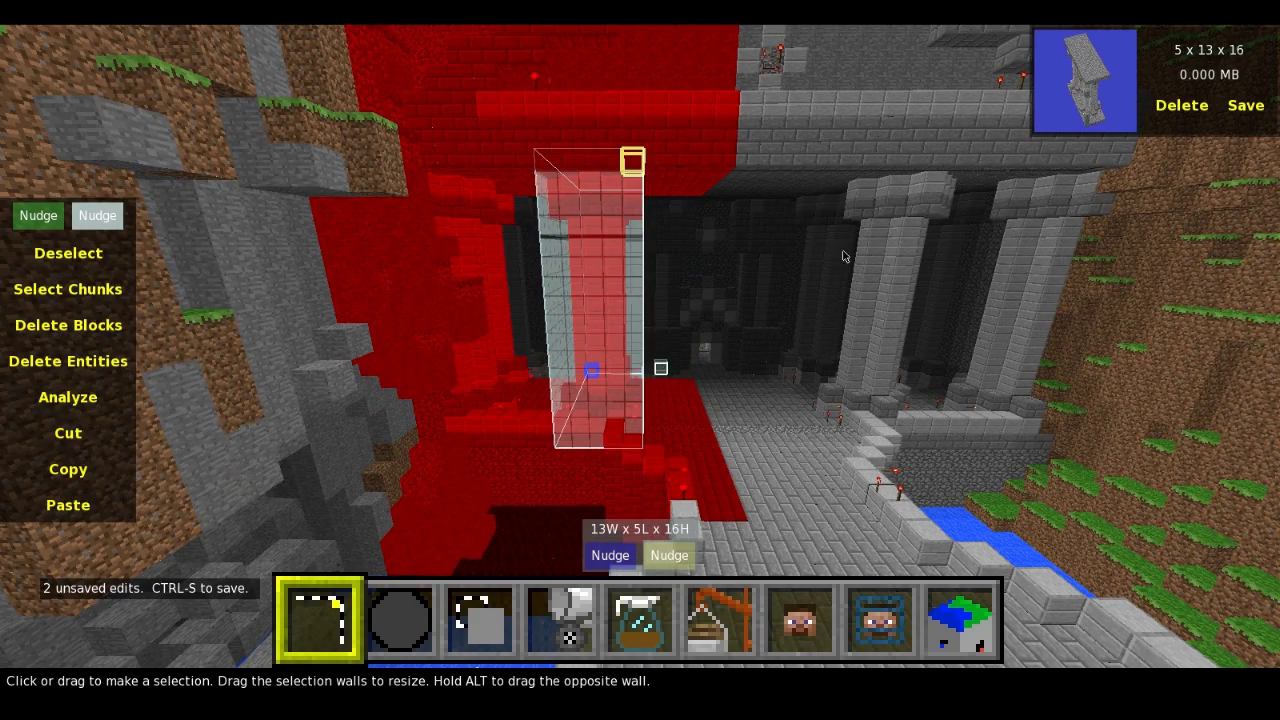
key("w")
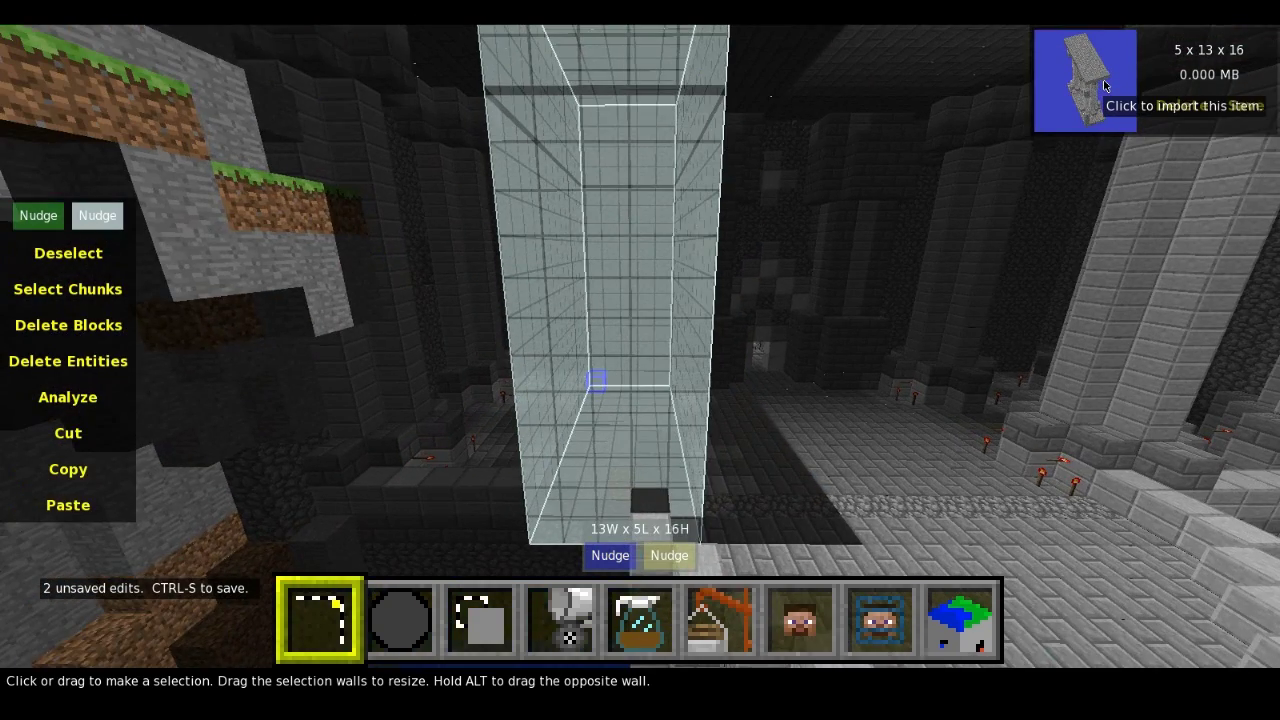
key("a")
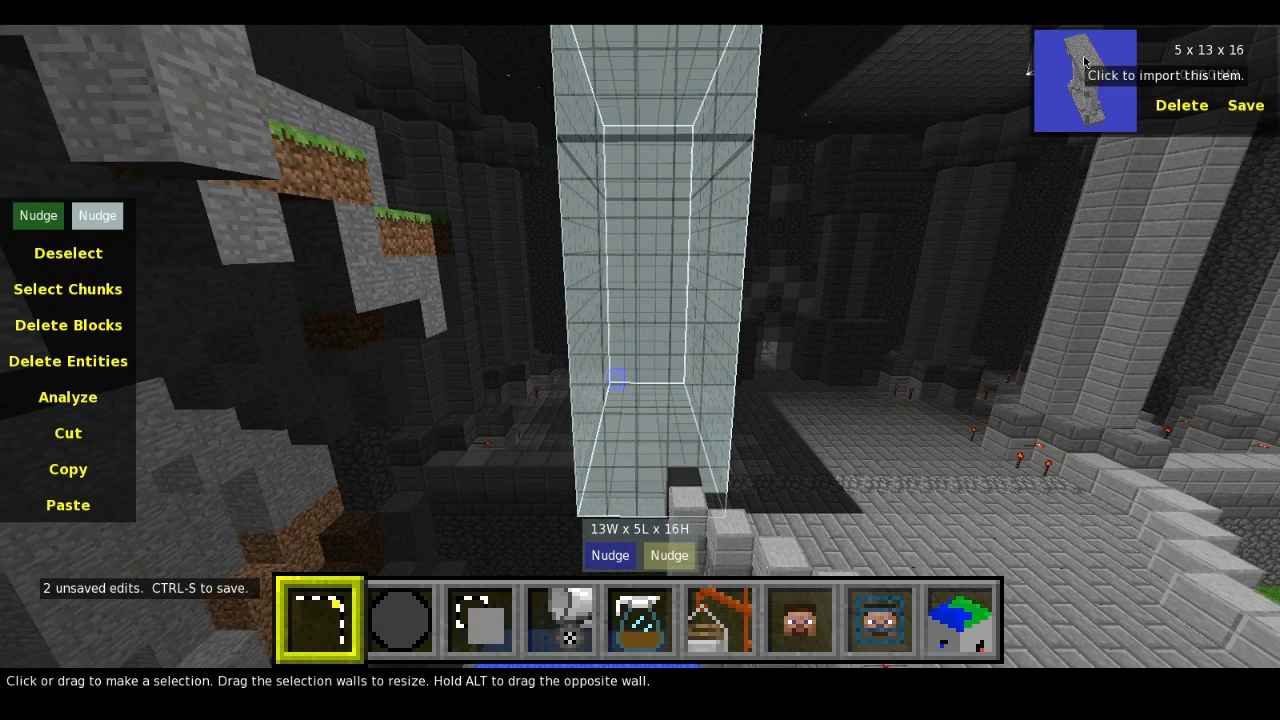
- Import the cut section from the clipboard and paste it at the previewed spot
left_click(1076, 93)
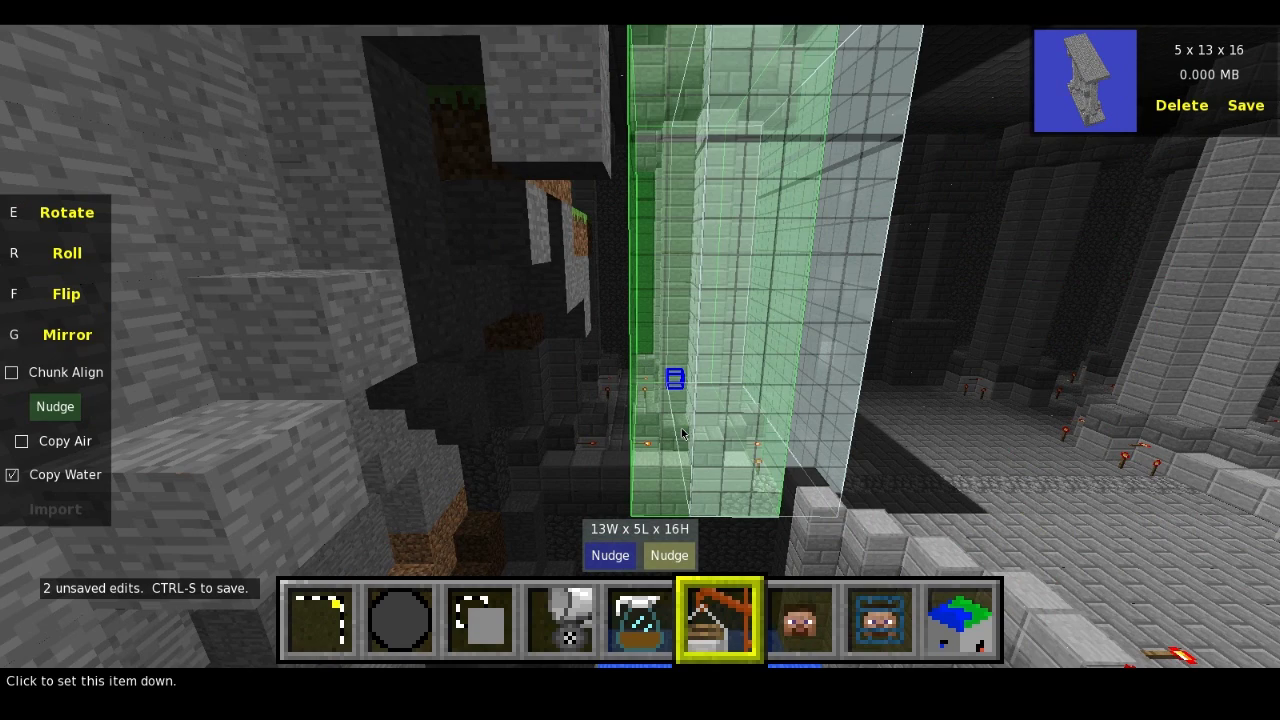
key("w")
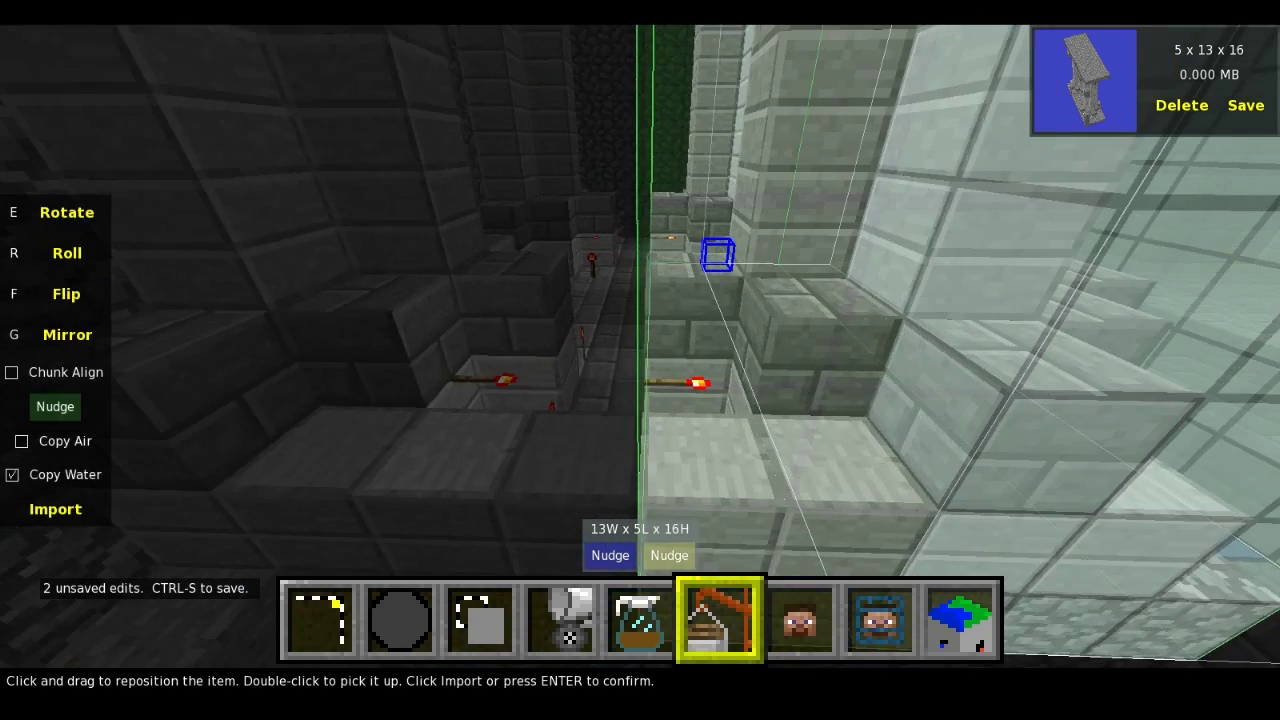
key("s")
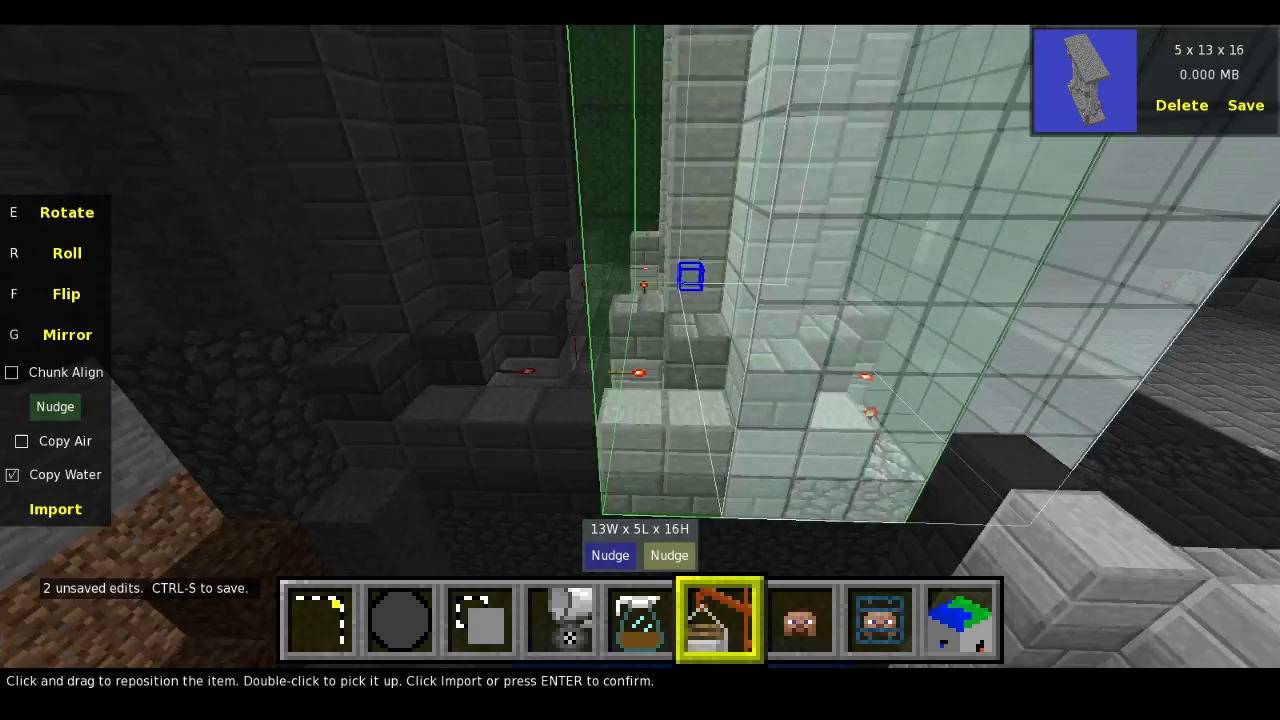
key("w")
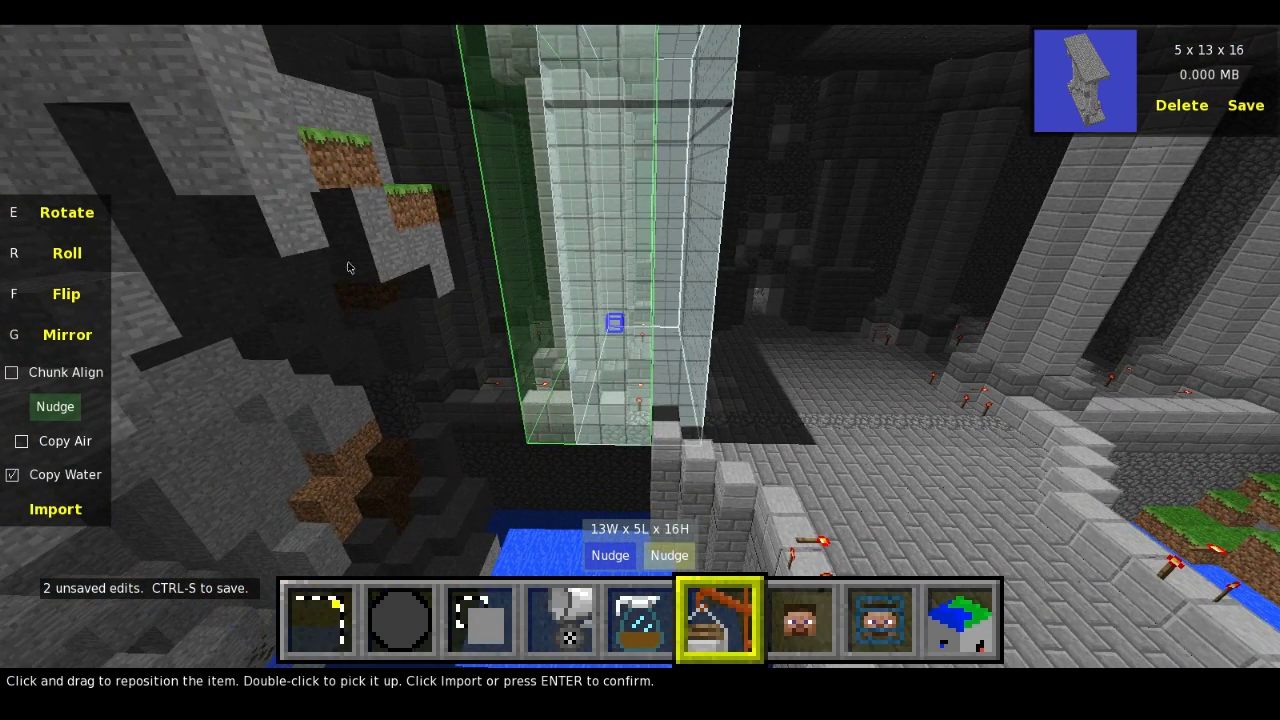
left_click(63, 520)
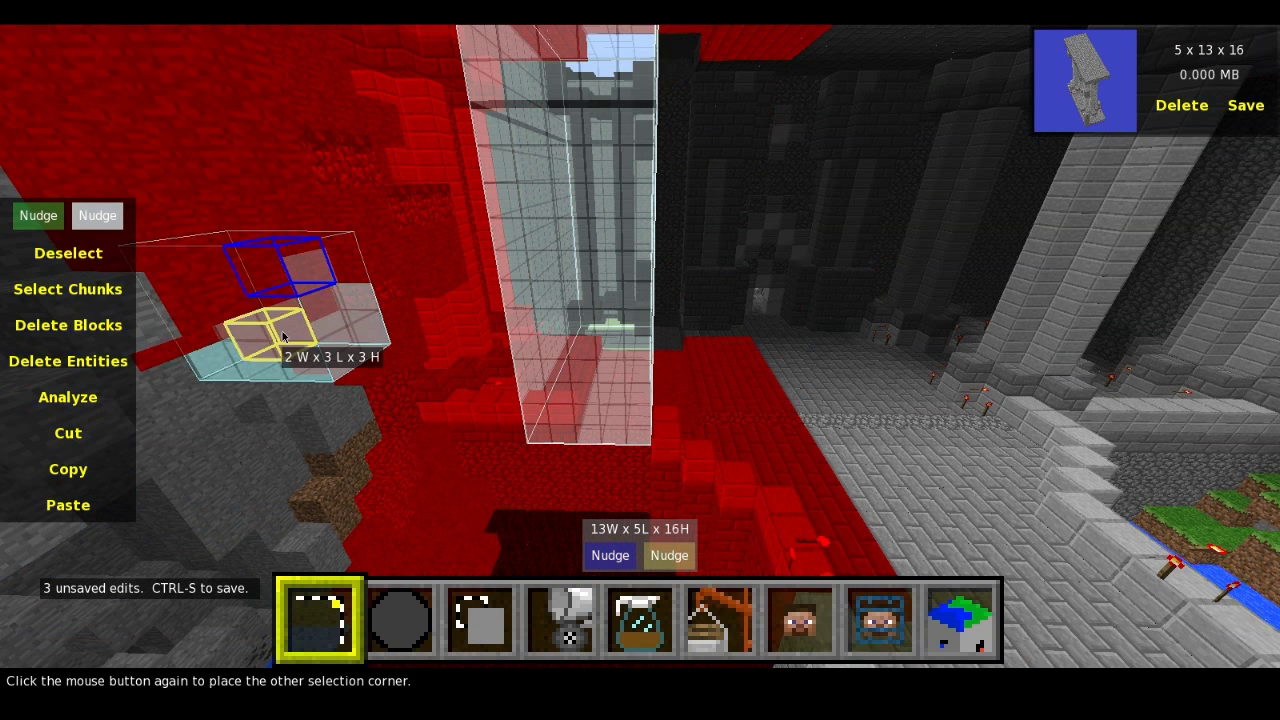
- Select a 2×3×3 region and paste the clipboard section into the world again
left_click(283, 337)
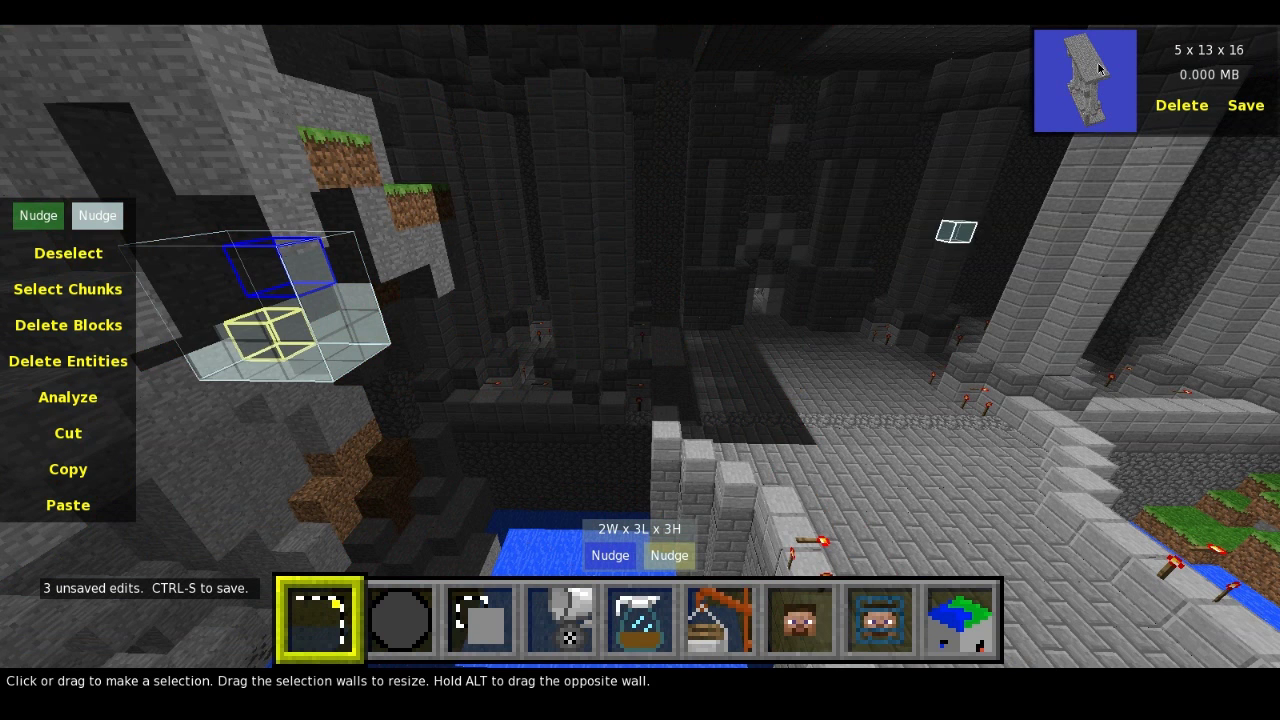
key("ctrl+v")
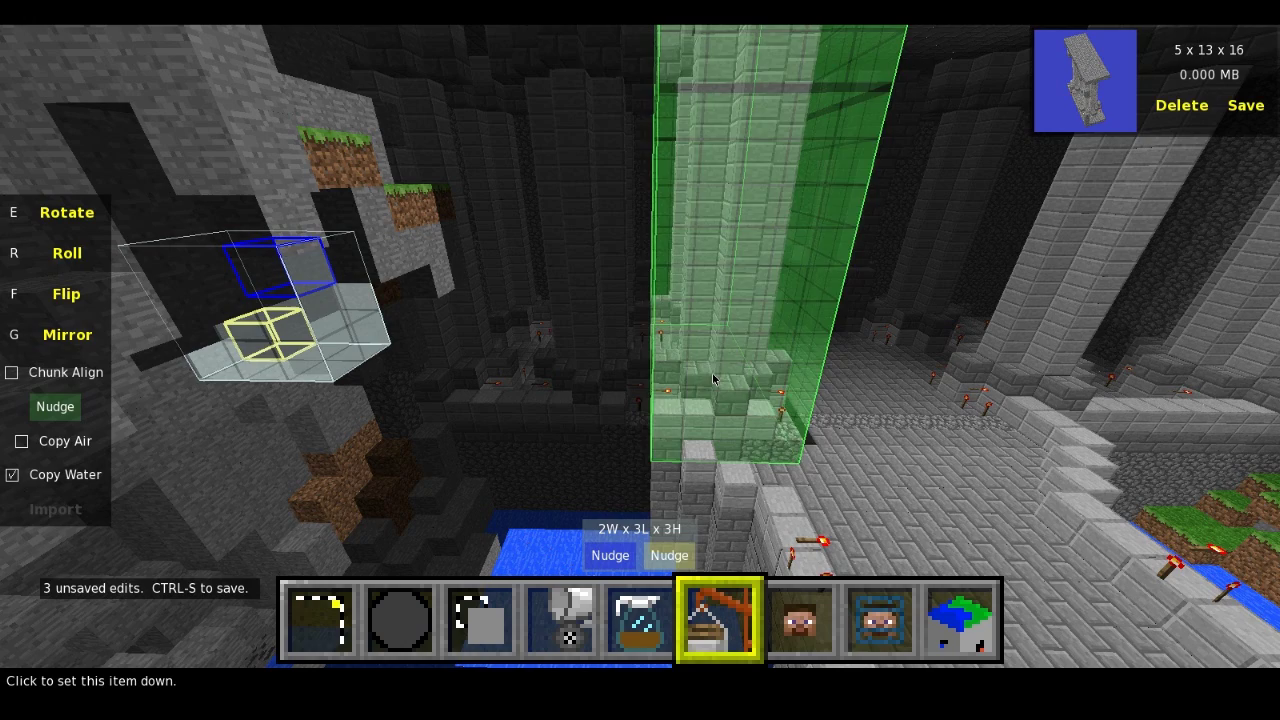
left_click(680, 366)
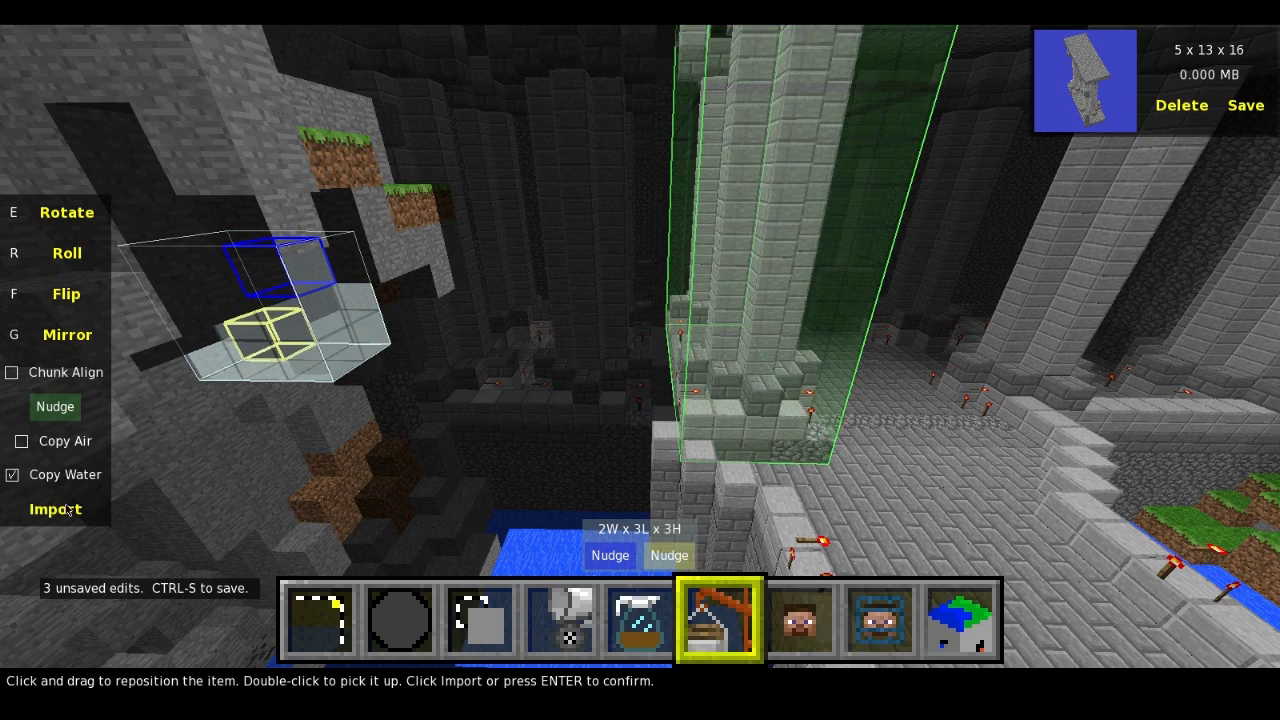
left_click(50, 514)
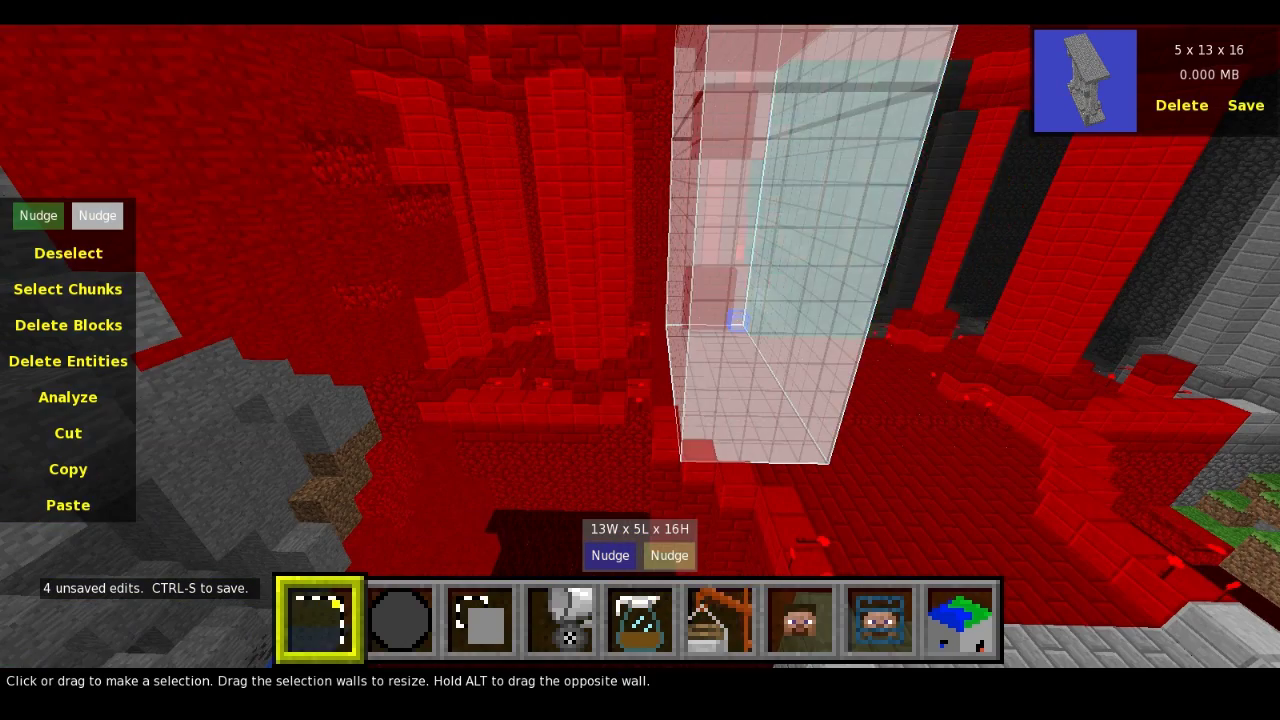
- Select a single floor block, then revert to the earlier large selection
key("a")
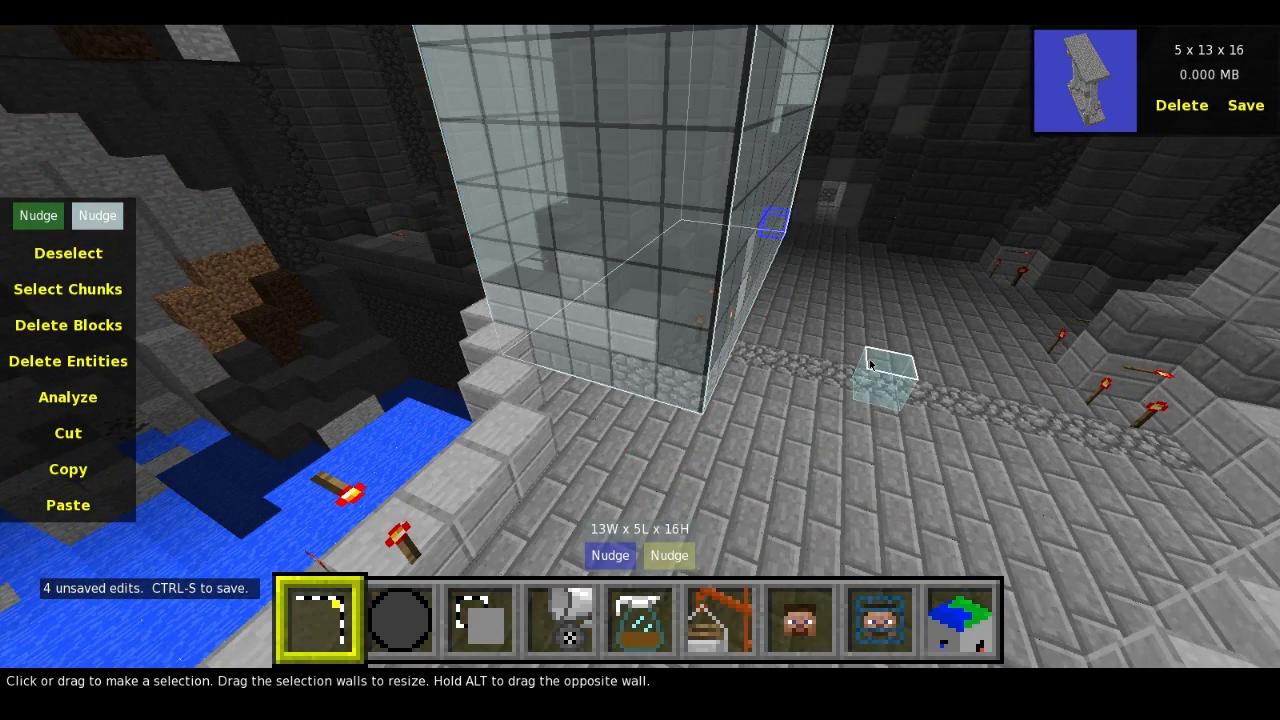
left_click(870, 366)
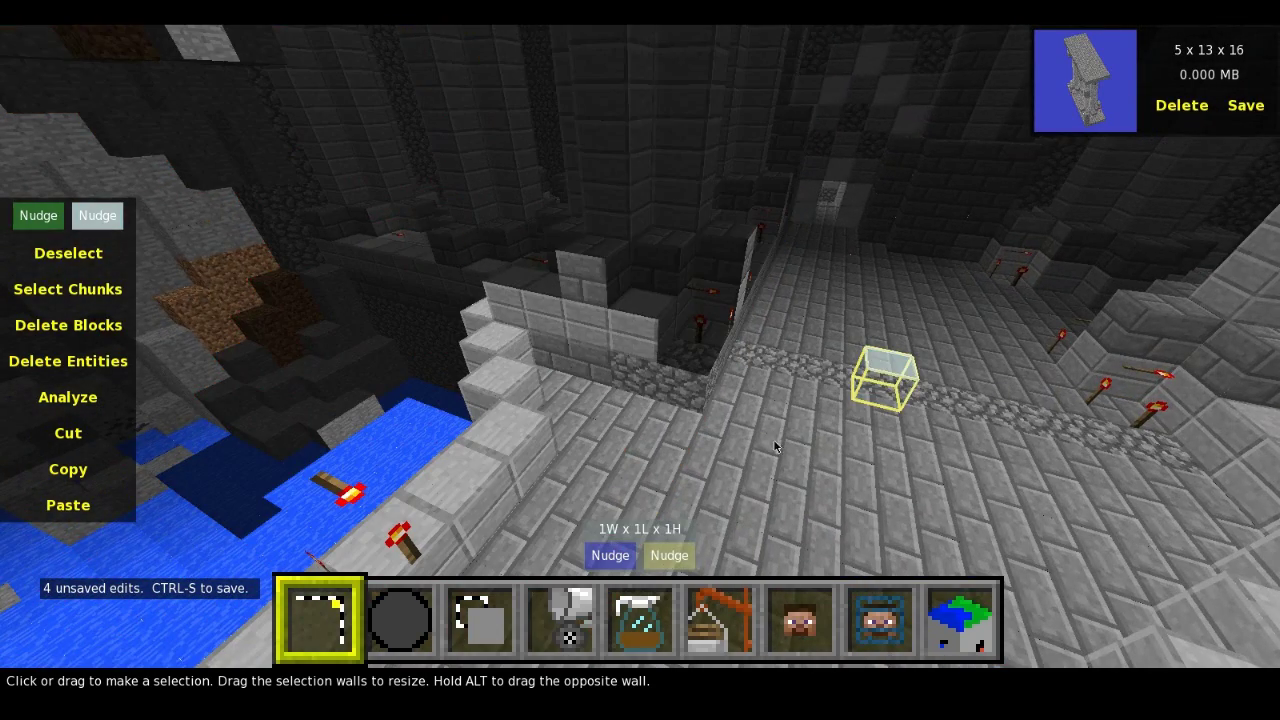
key("a")
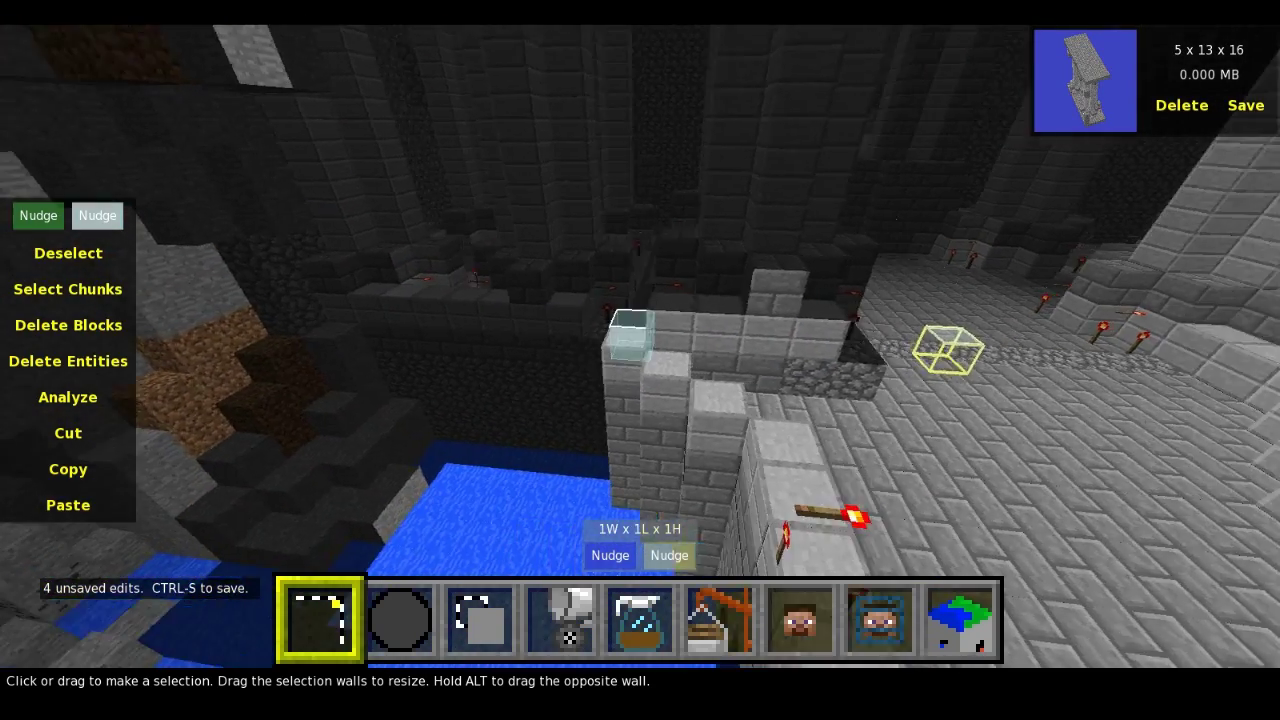
key("w")
key("w")
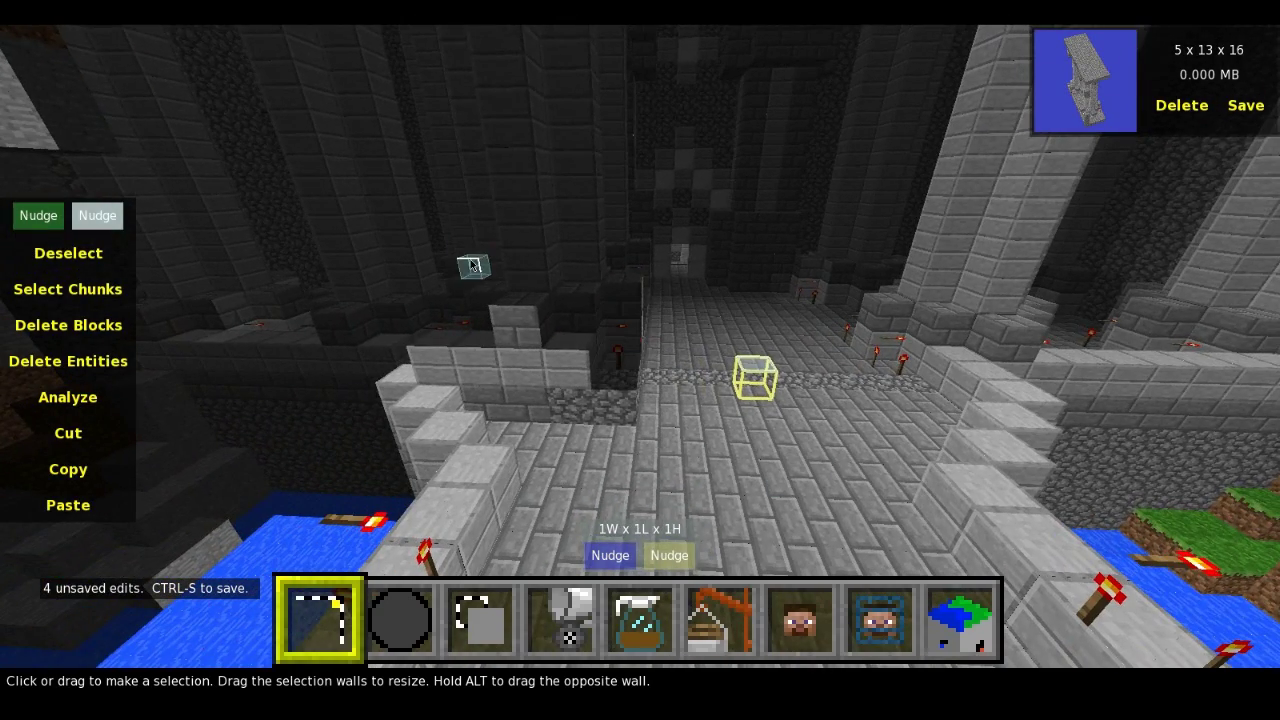
key("Escape")
left_click(557, 463)
- Fly toward the dark corridor and settle the view over the shaft floor
key("w")
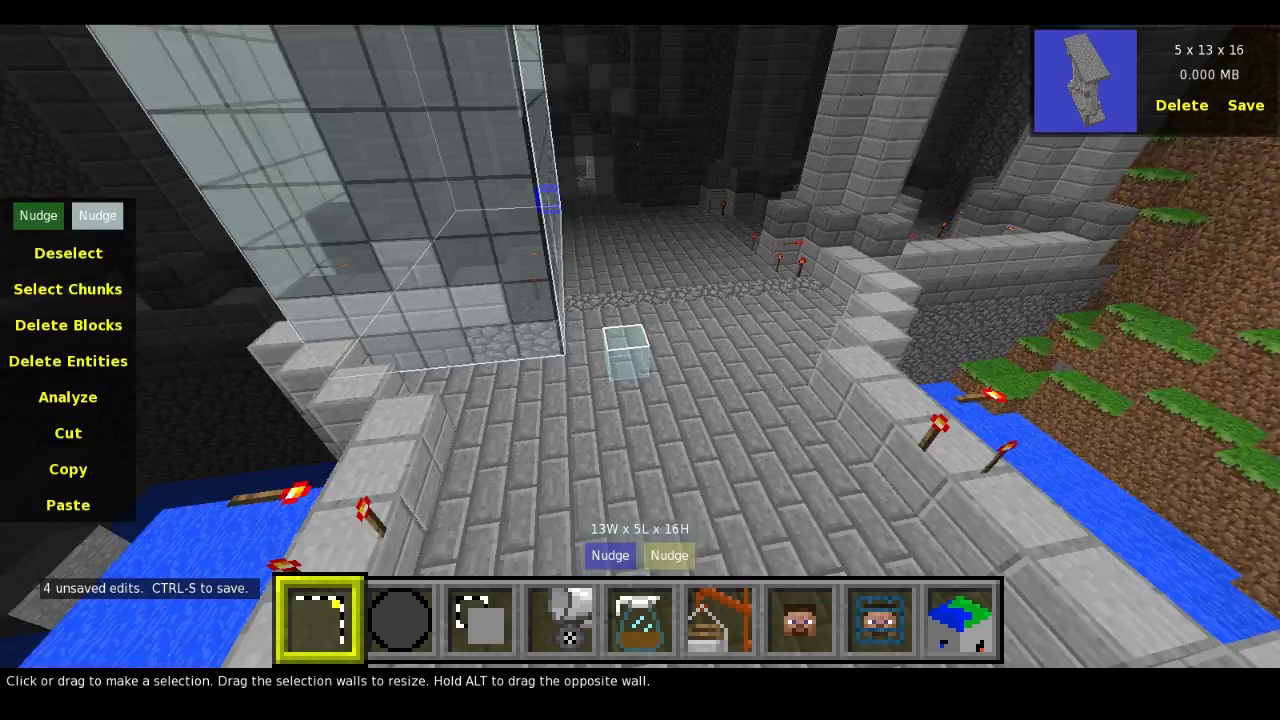
key("Escape")
key("Escape")
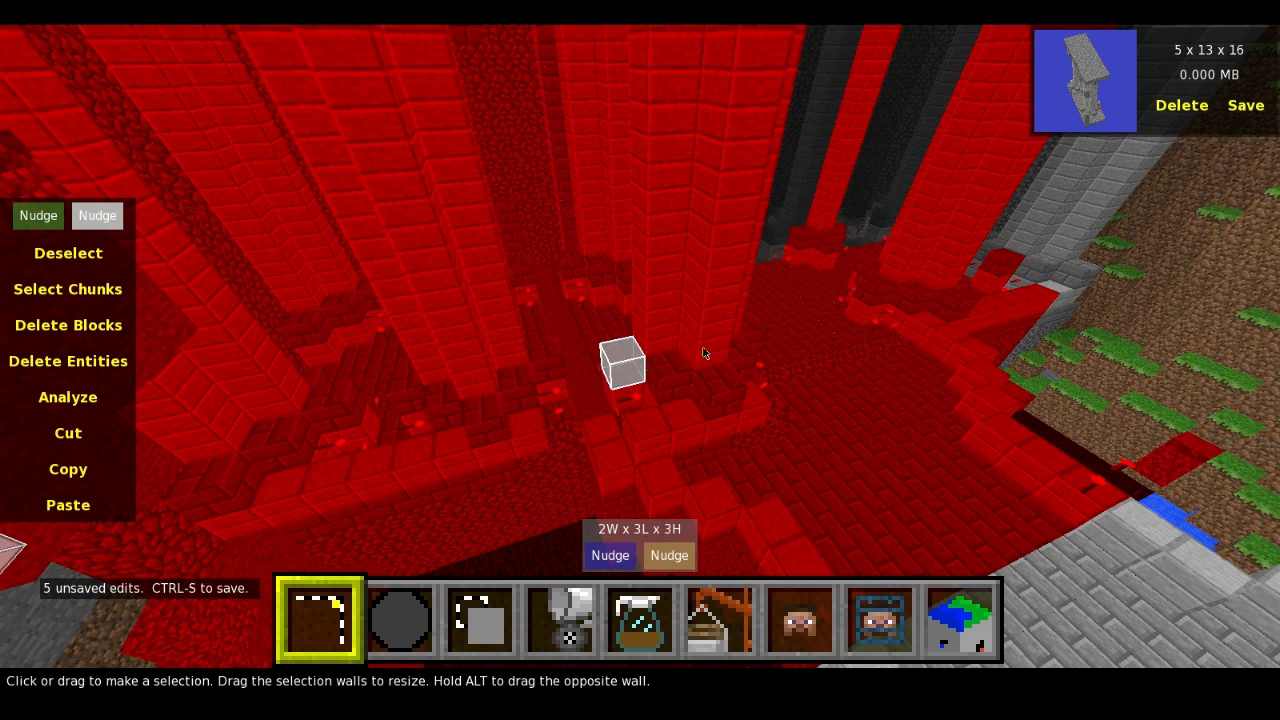
key("w")
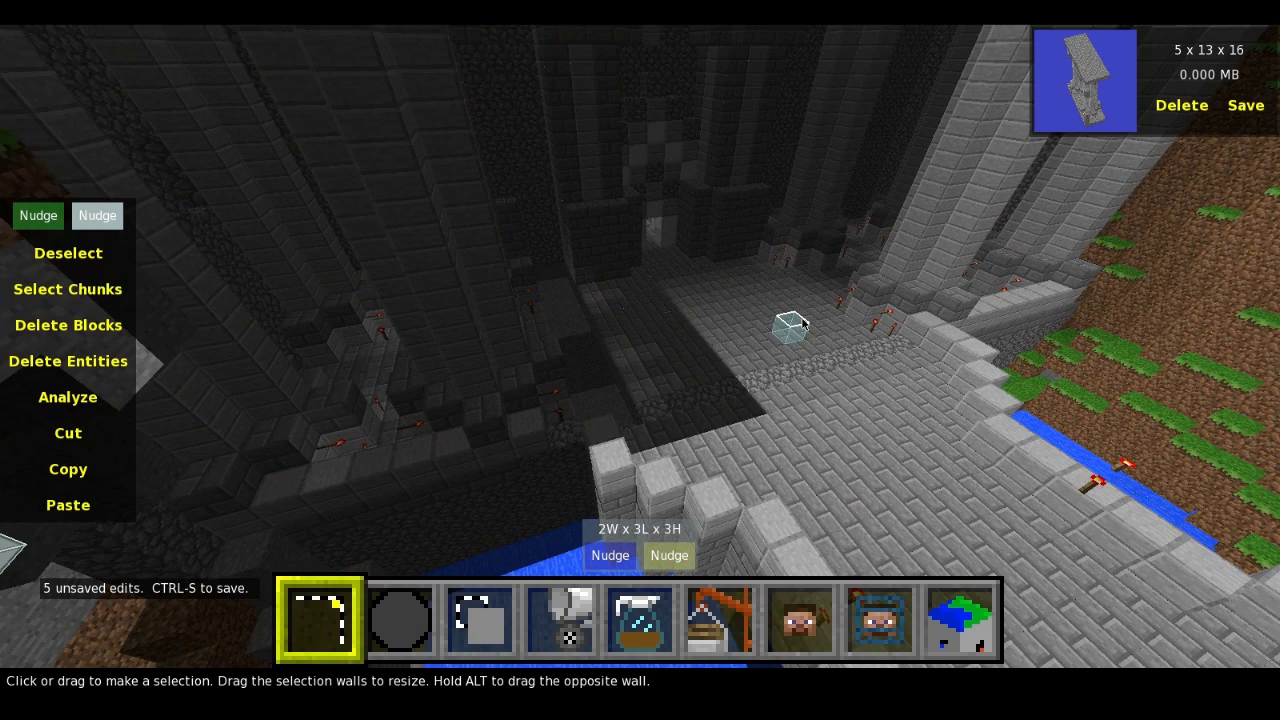
key("w")
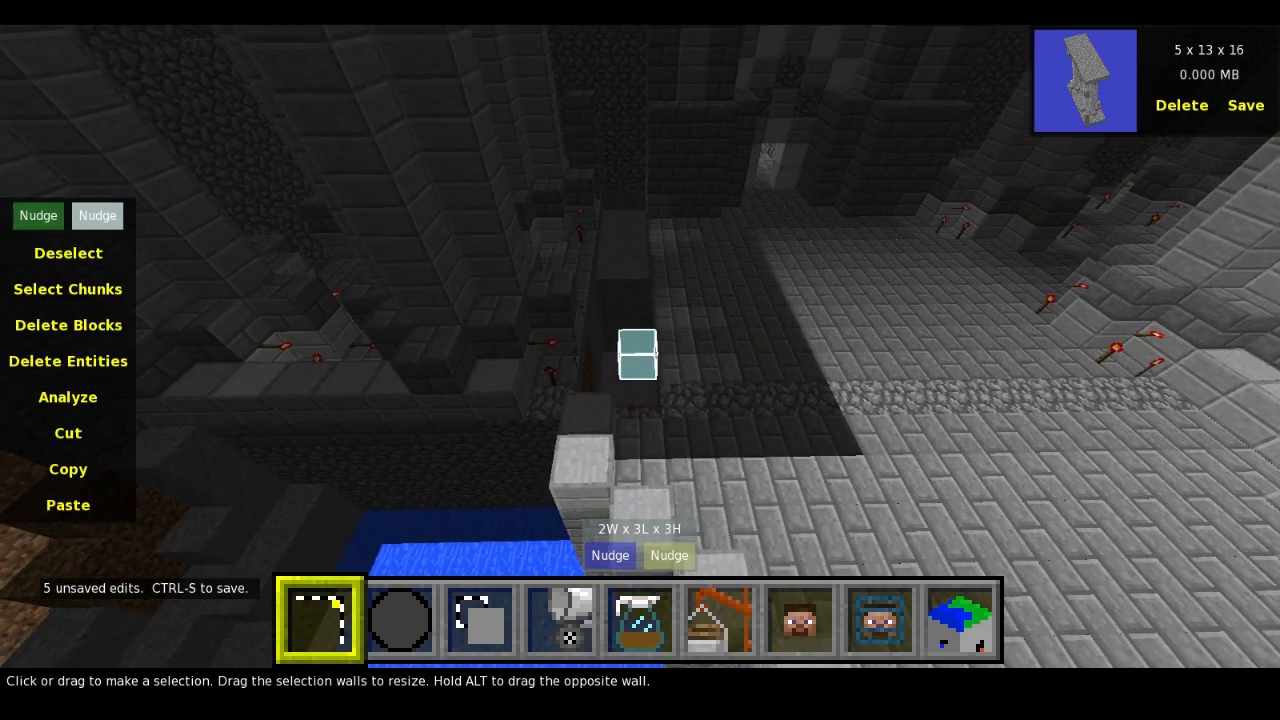
key("w")
key("s")
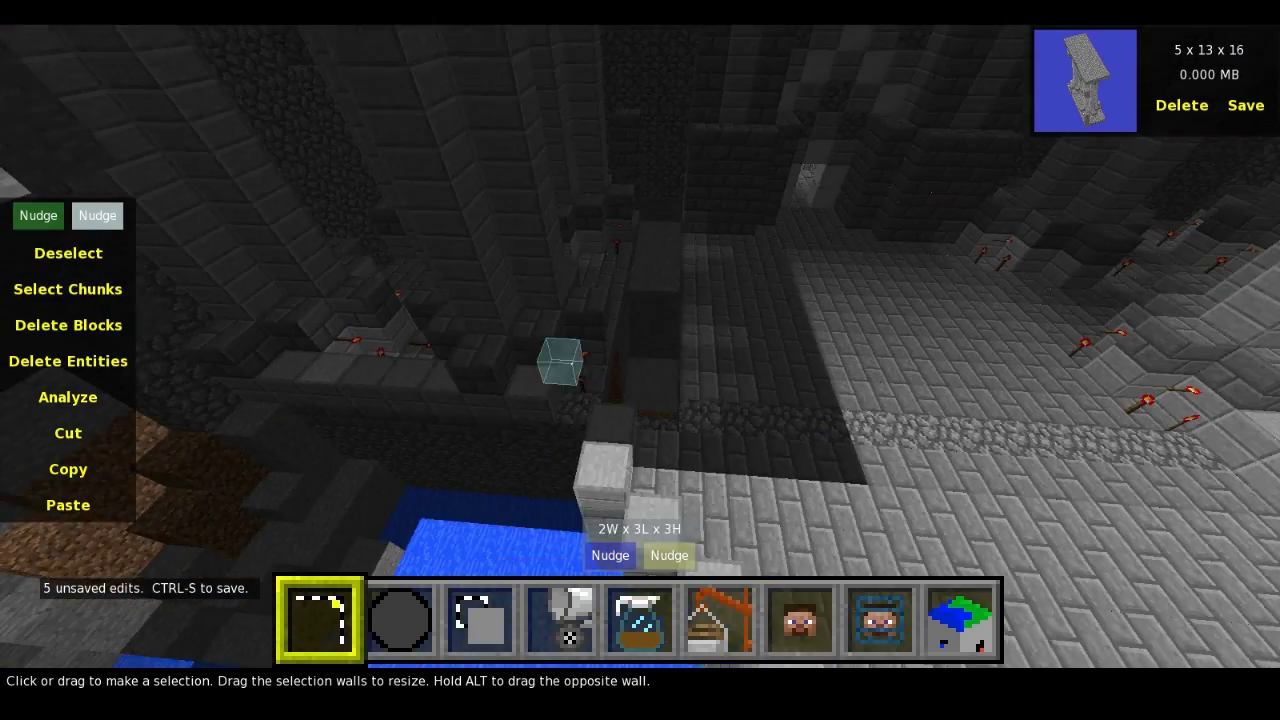
key("s")
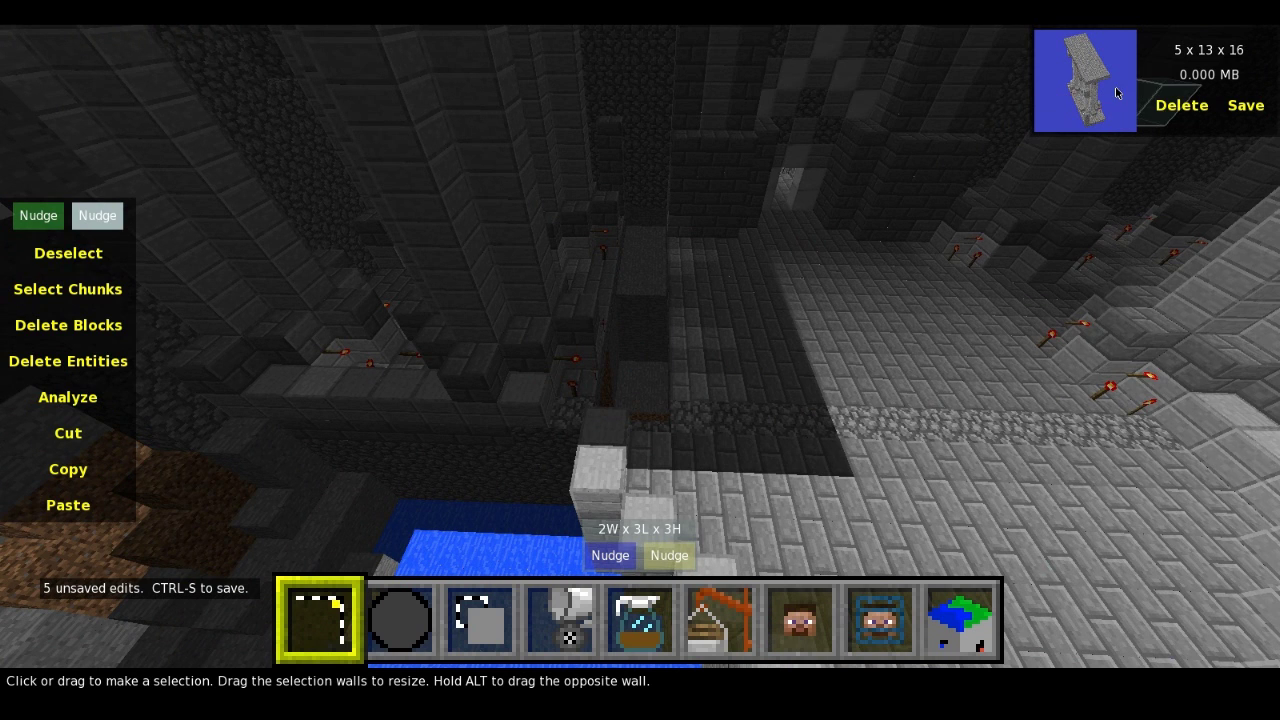
left_click(1117, 93)
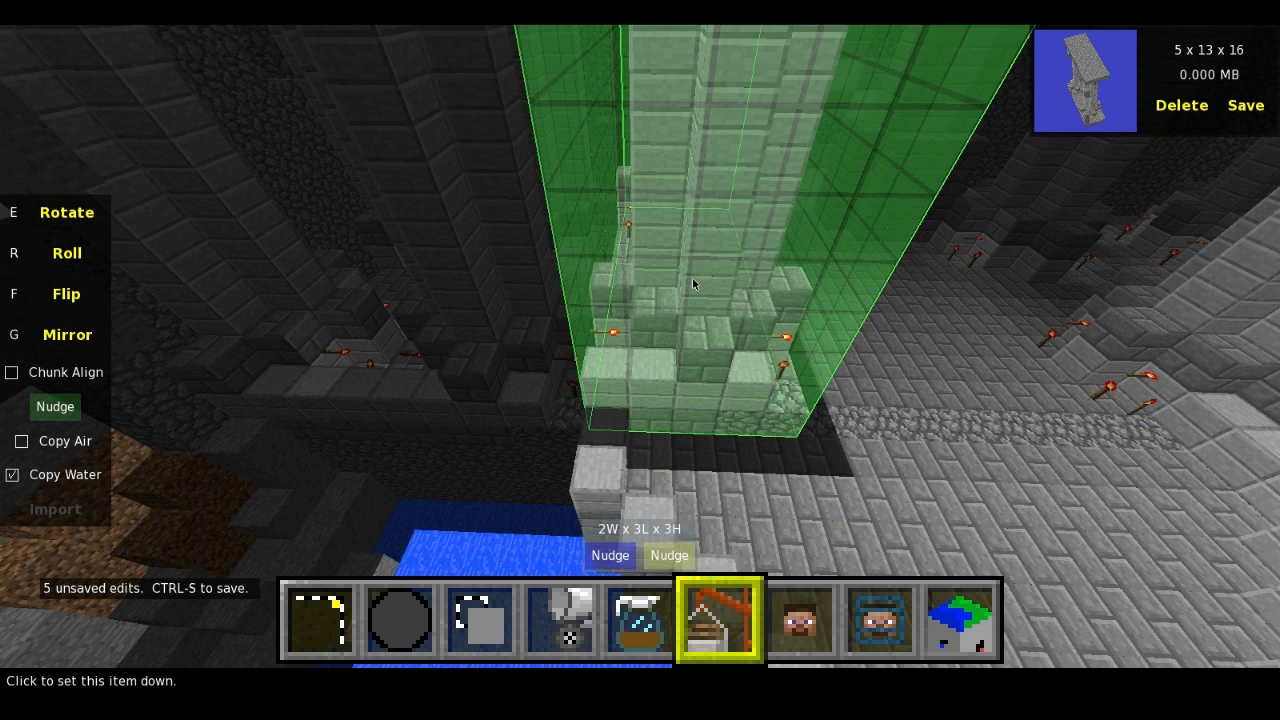
left_click(692, 280)
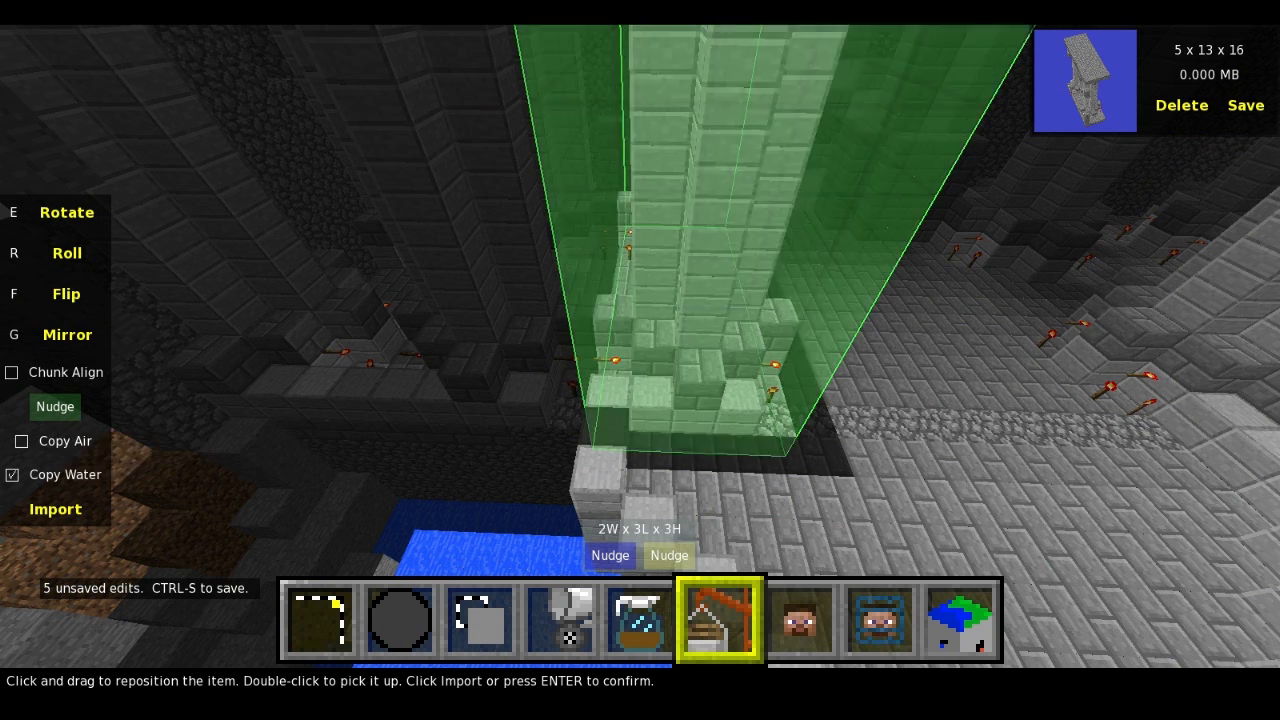
key("a")
key("d")
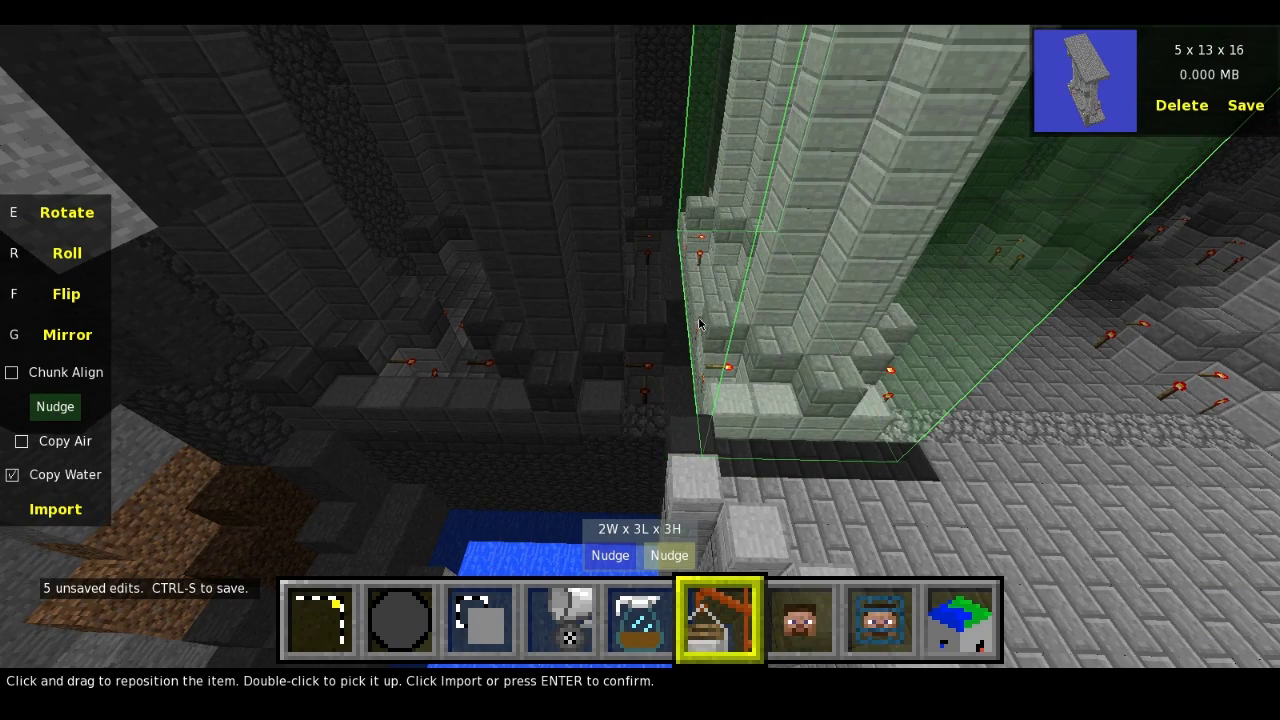
key("s")
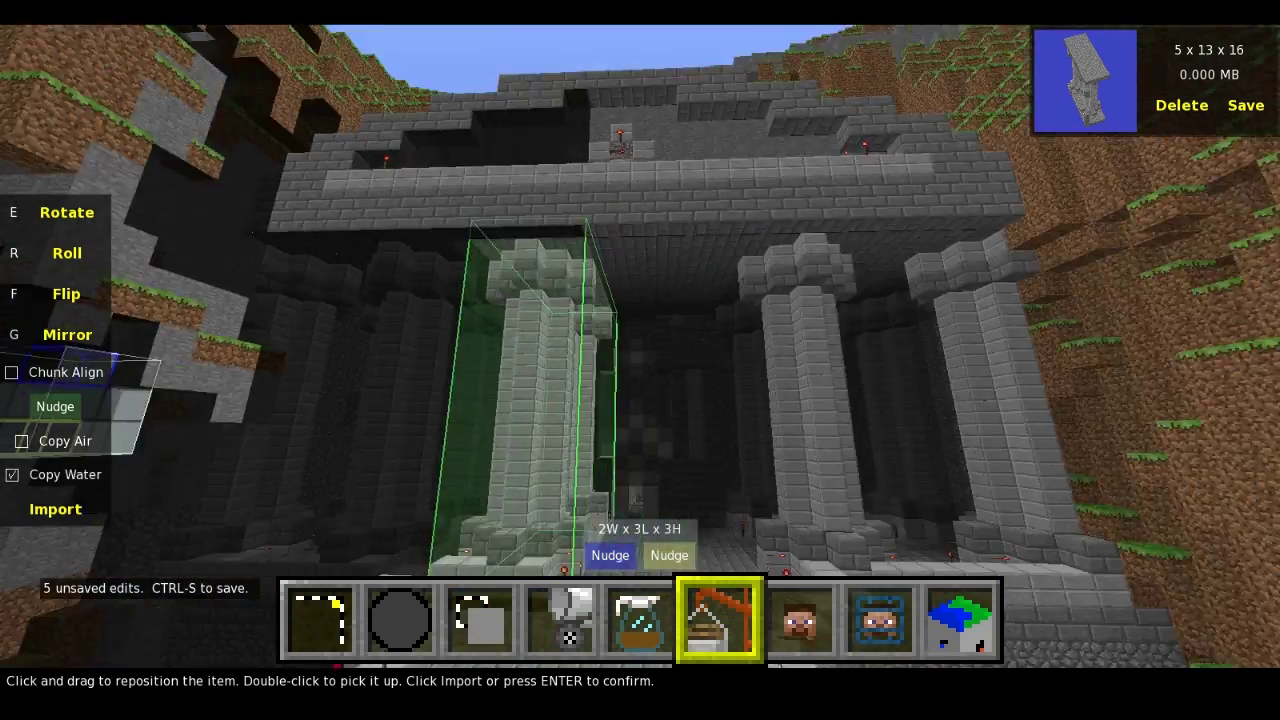
key("s")
key("w")
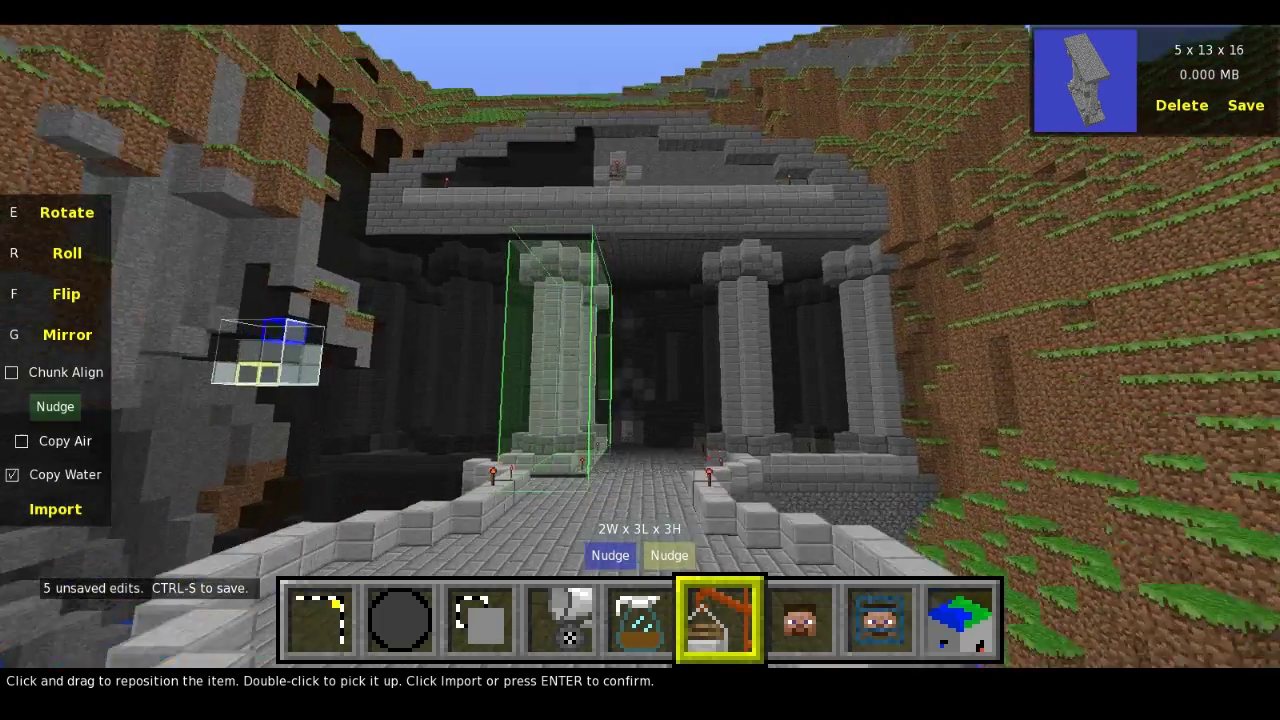
key("w")
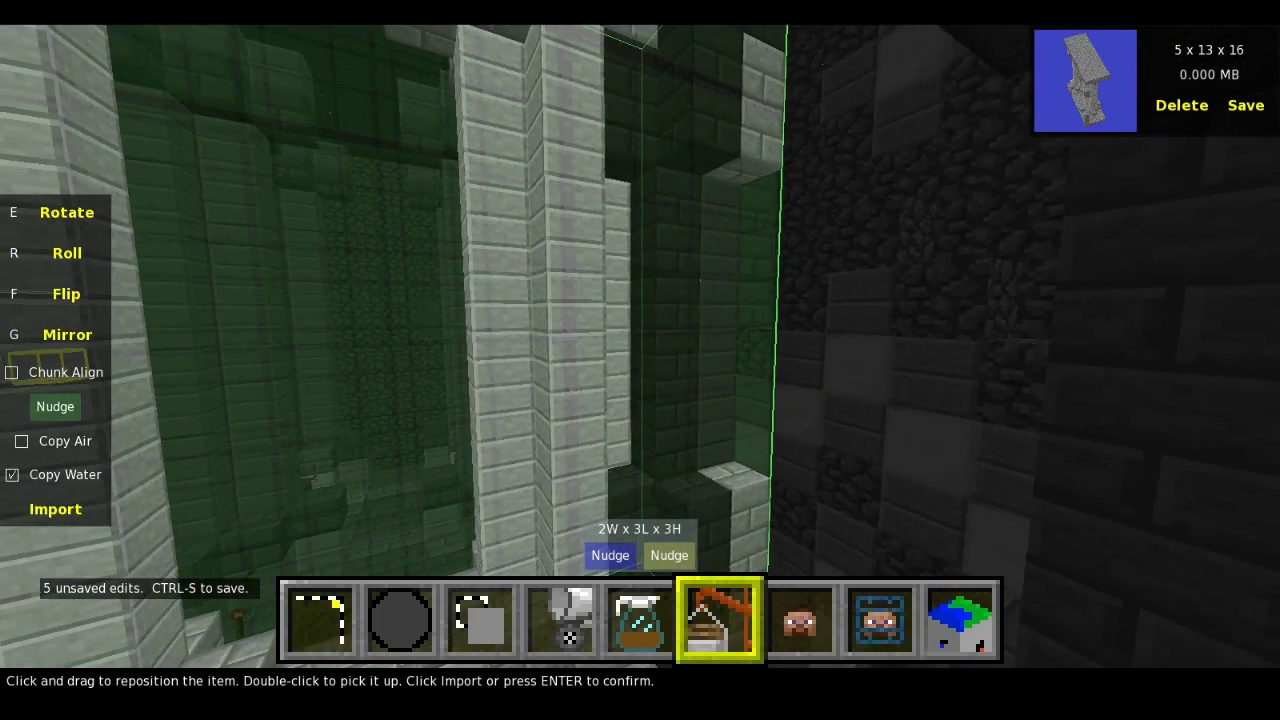
key("s")
key("w")
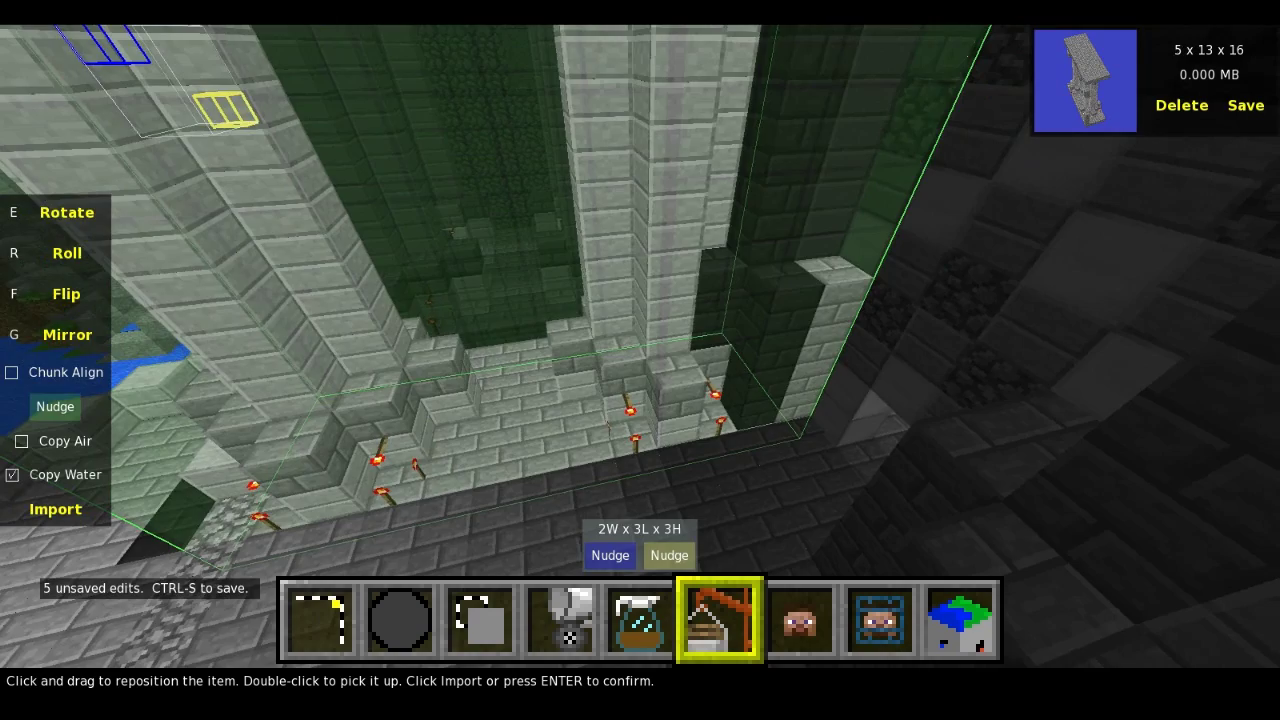
key("s")
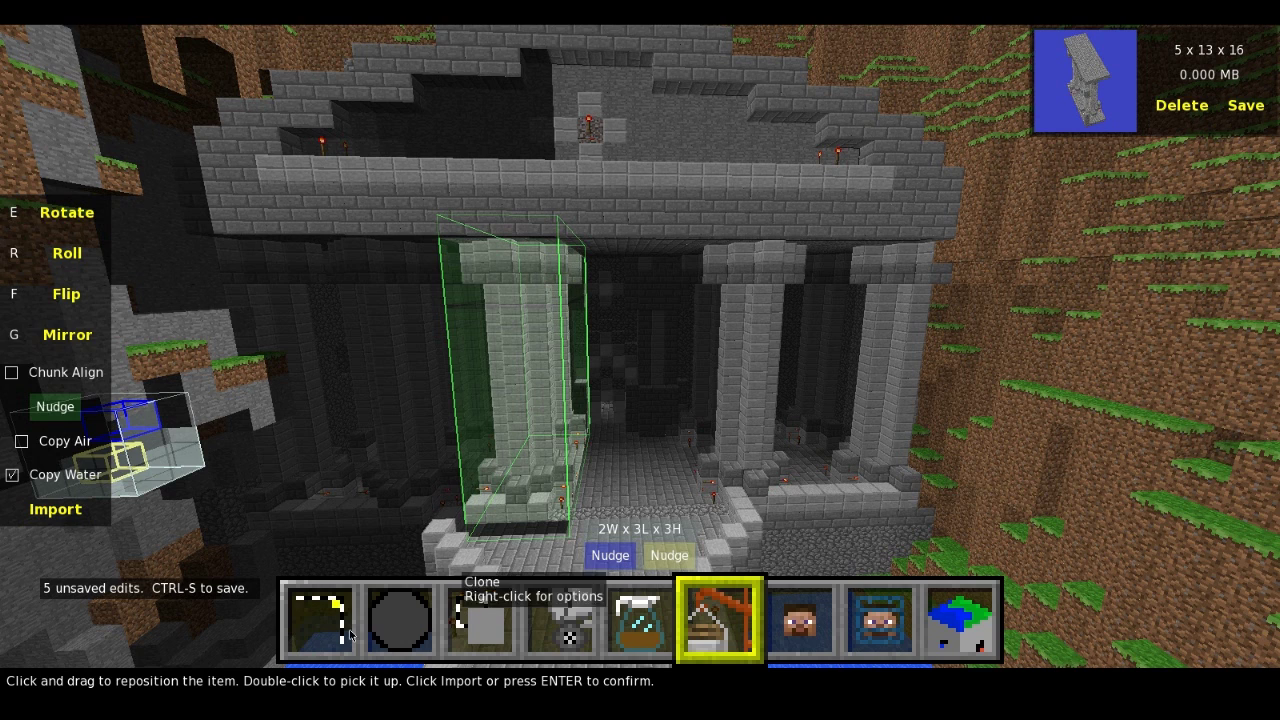
scroll(350, 633, "up", 4)
scroll(350, 620, "up", 1)
- Drag to place the first corner at the entrance ledge above the water
key("w")
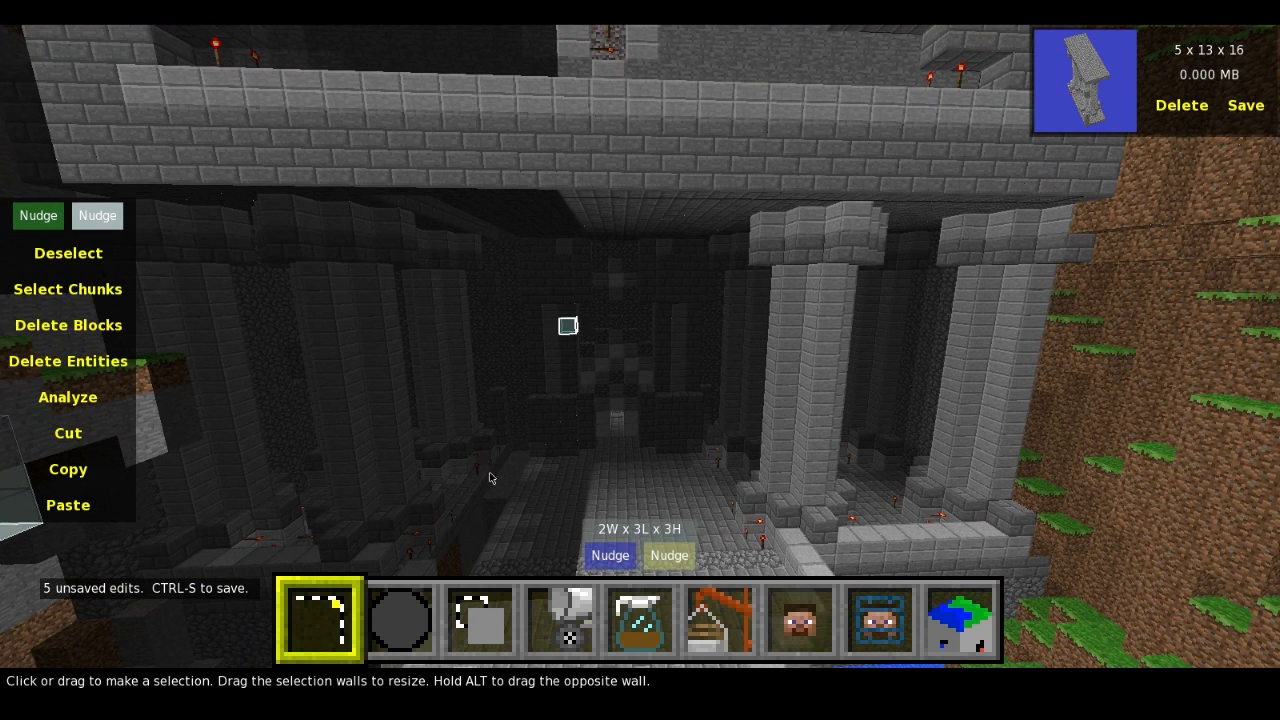
key("s")
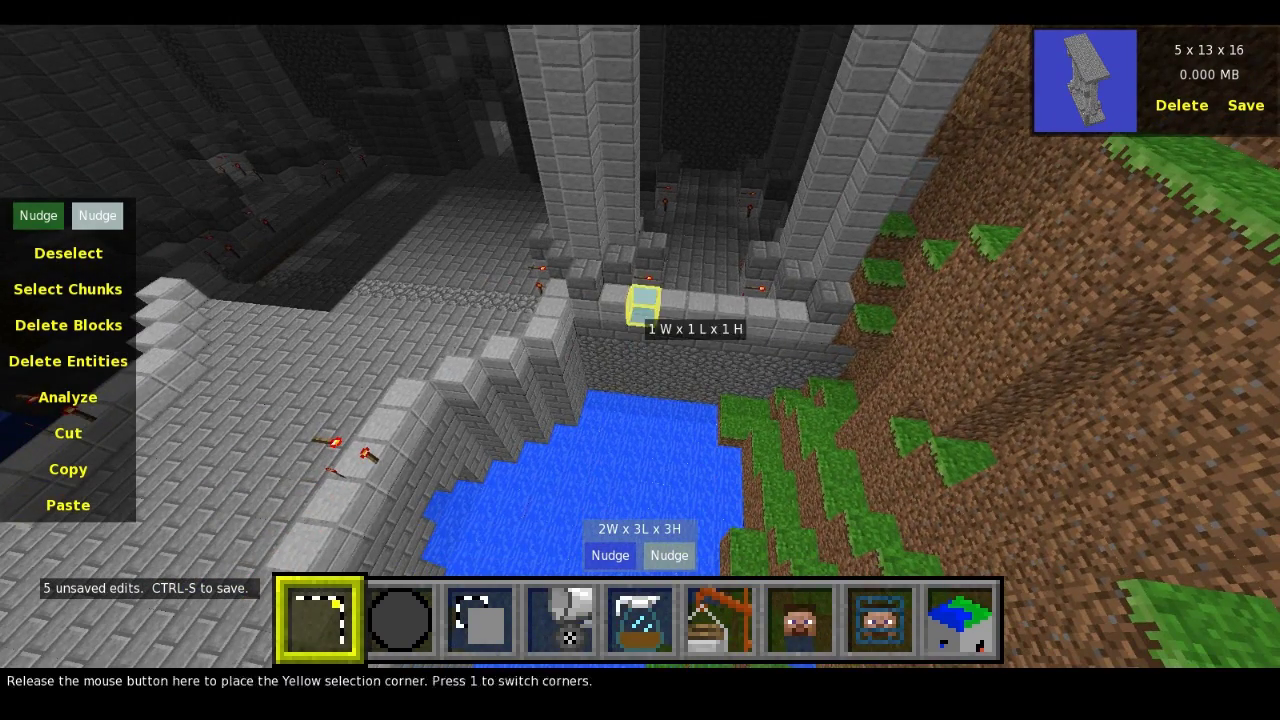
left_click_drag(643, 305, 640, 343)
key("w")
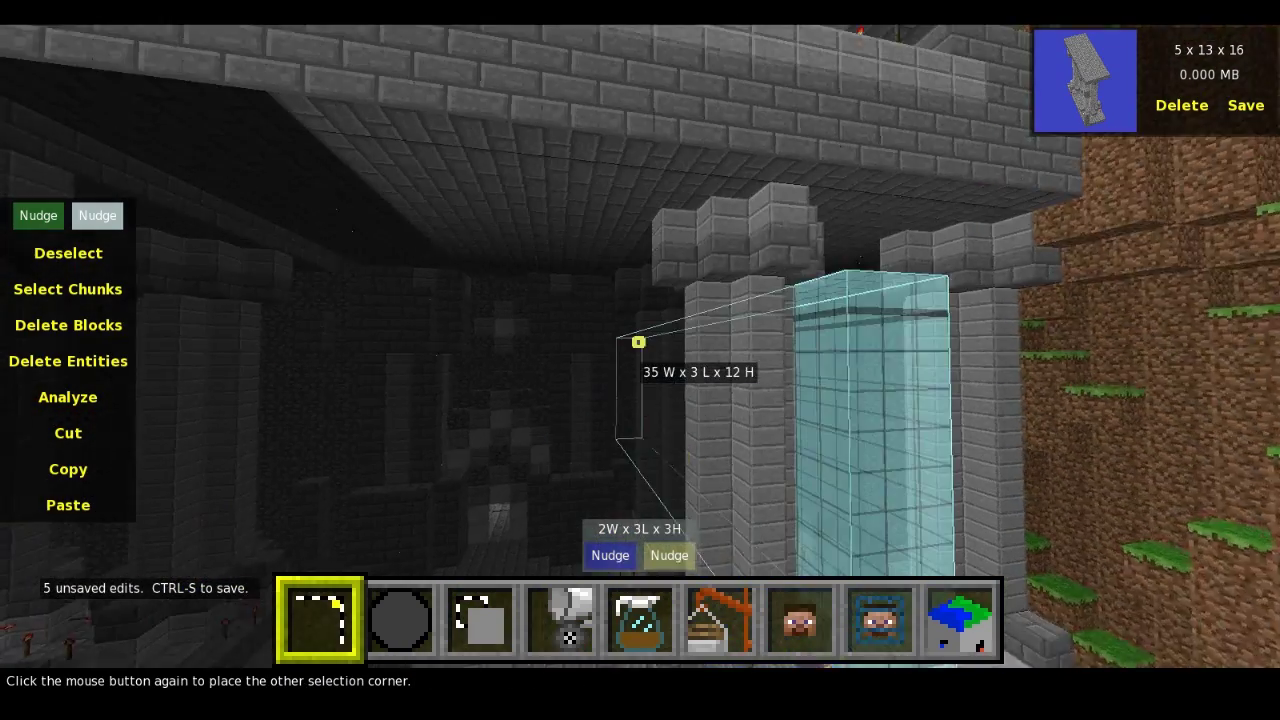
- Set the far corner at the tall pillar inside the hall, making an 11×5×15 region
key("w")
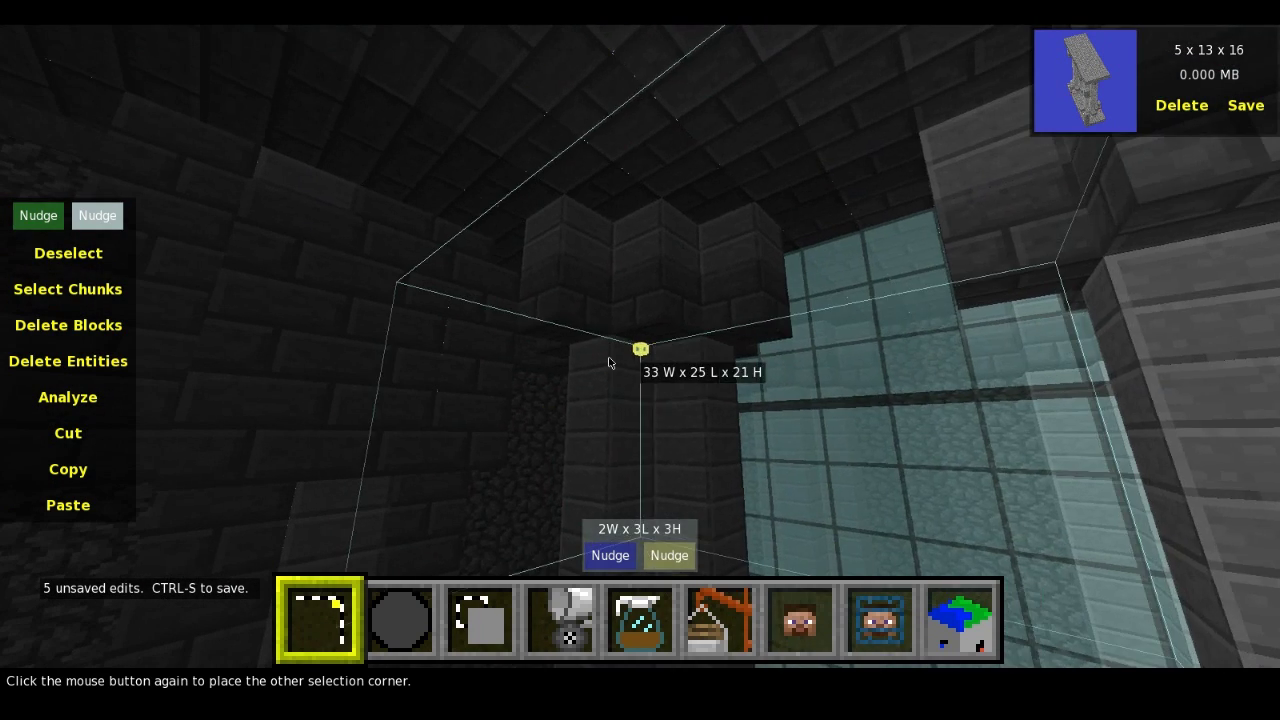
key("d")
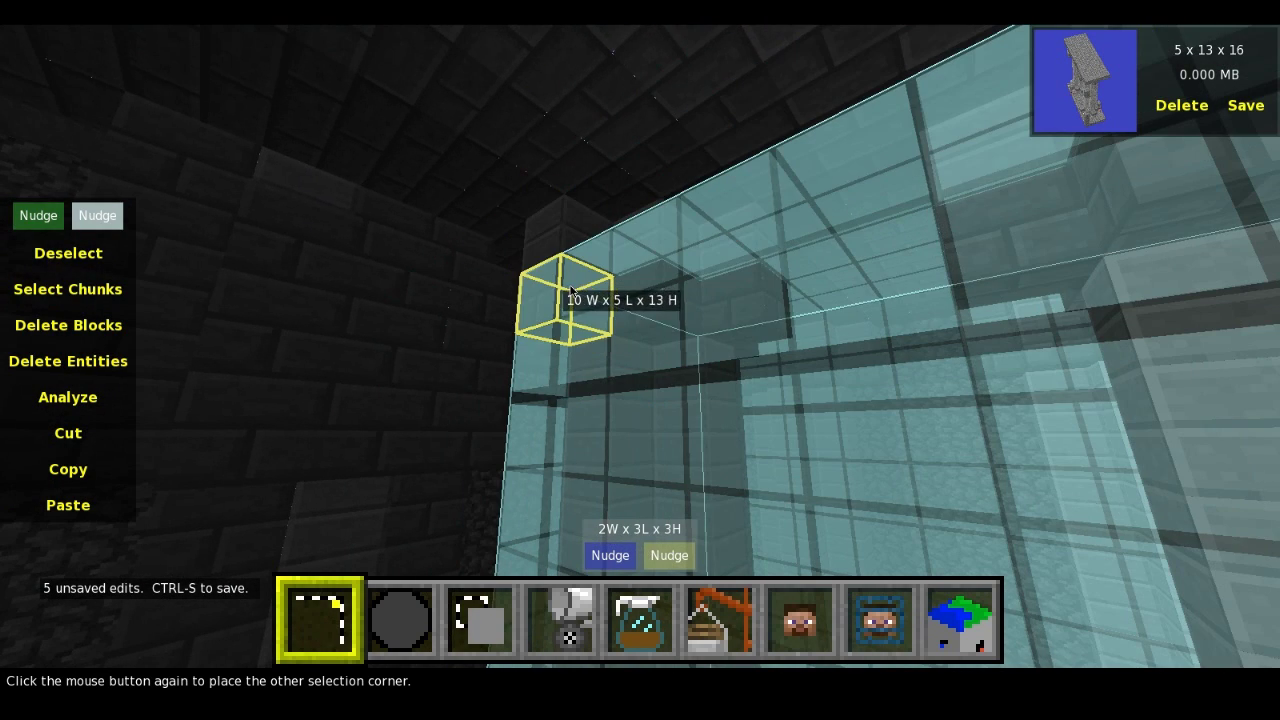
key("w")
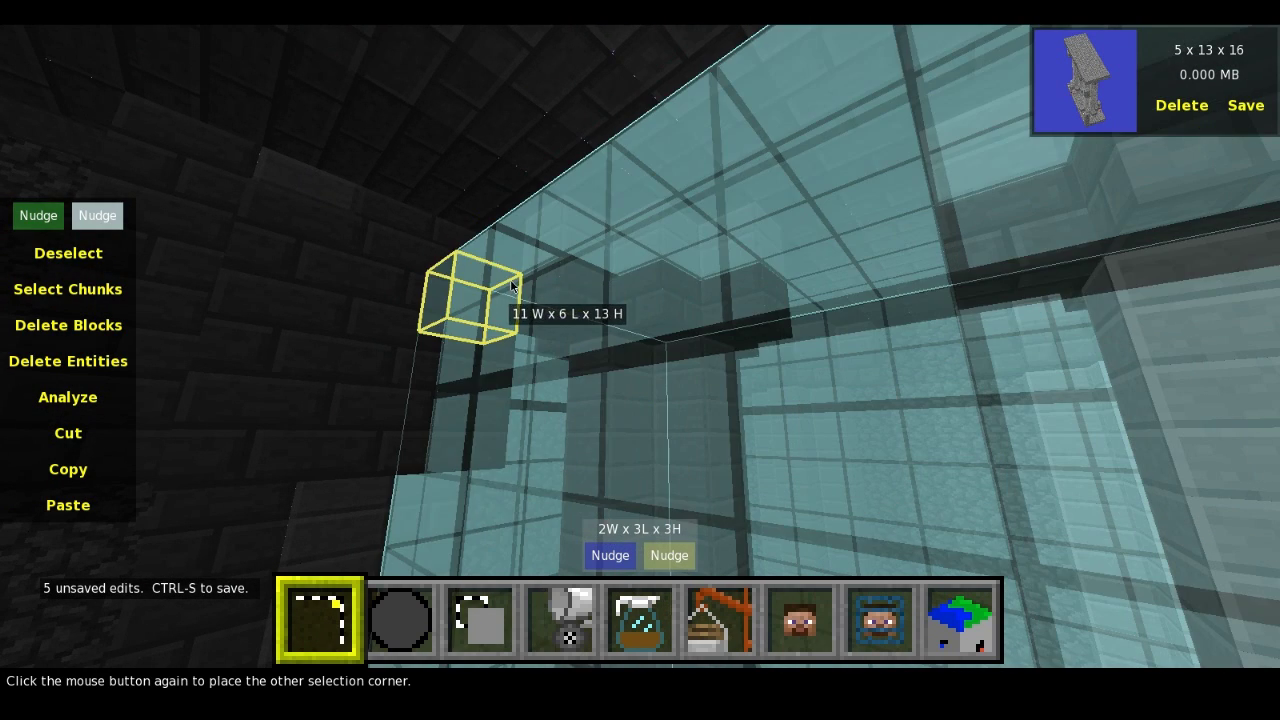
key("w")
key("s")
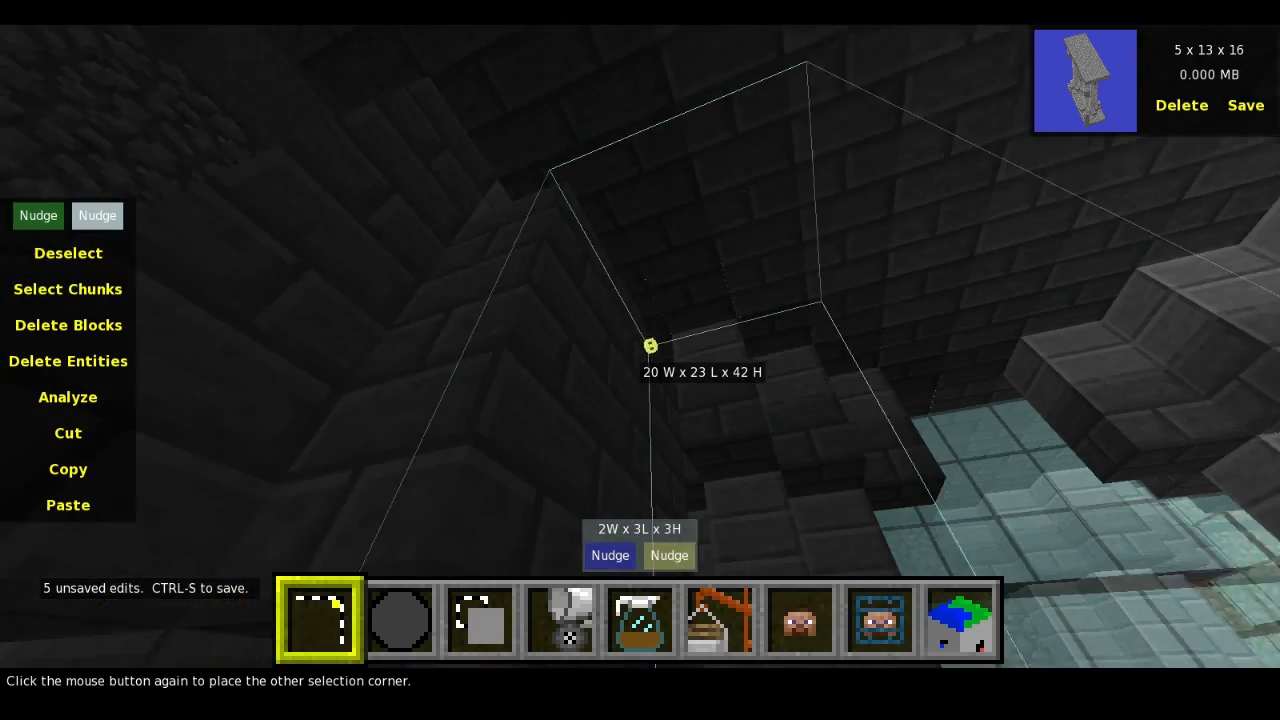
key("a")
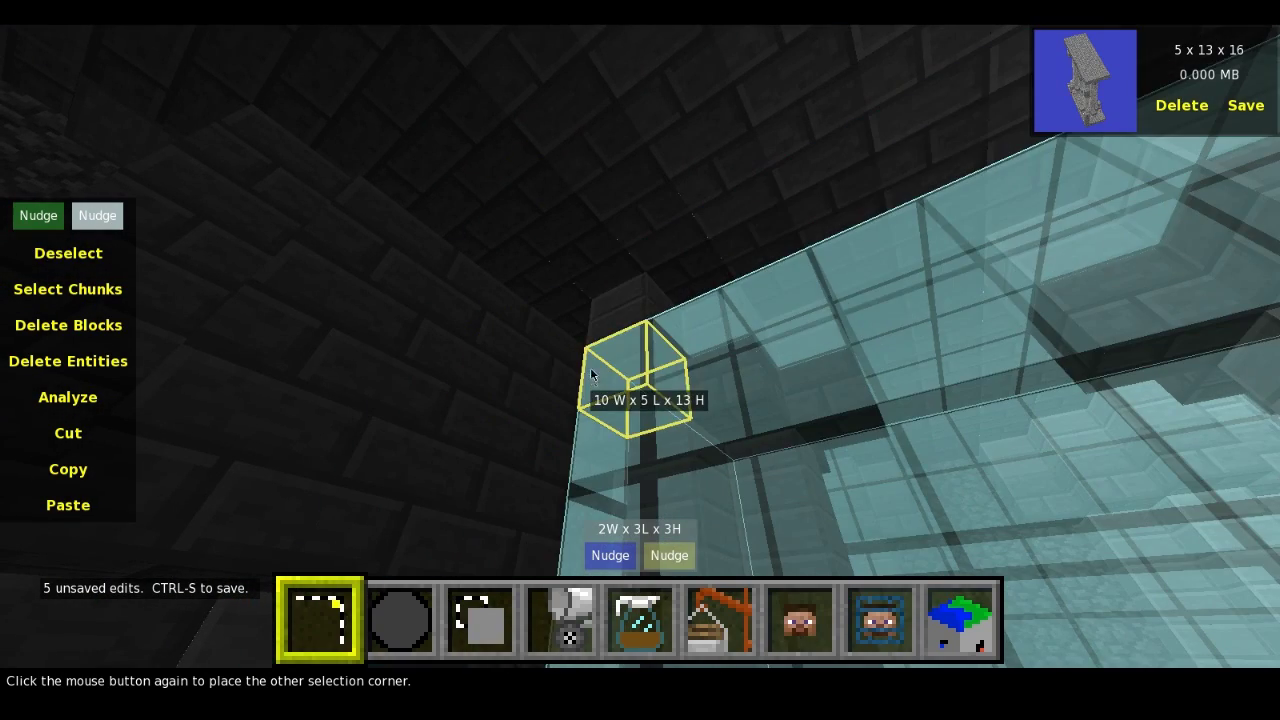
left_click(575, 332)
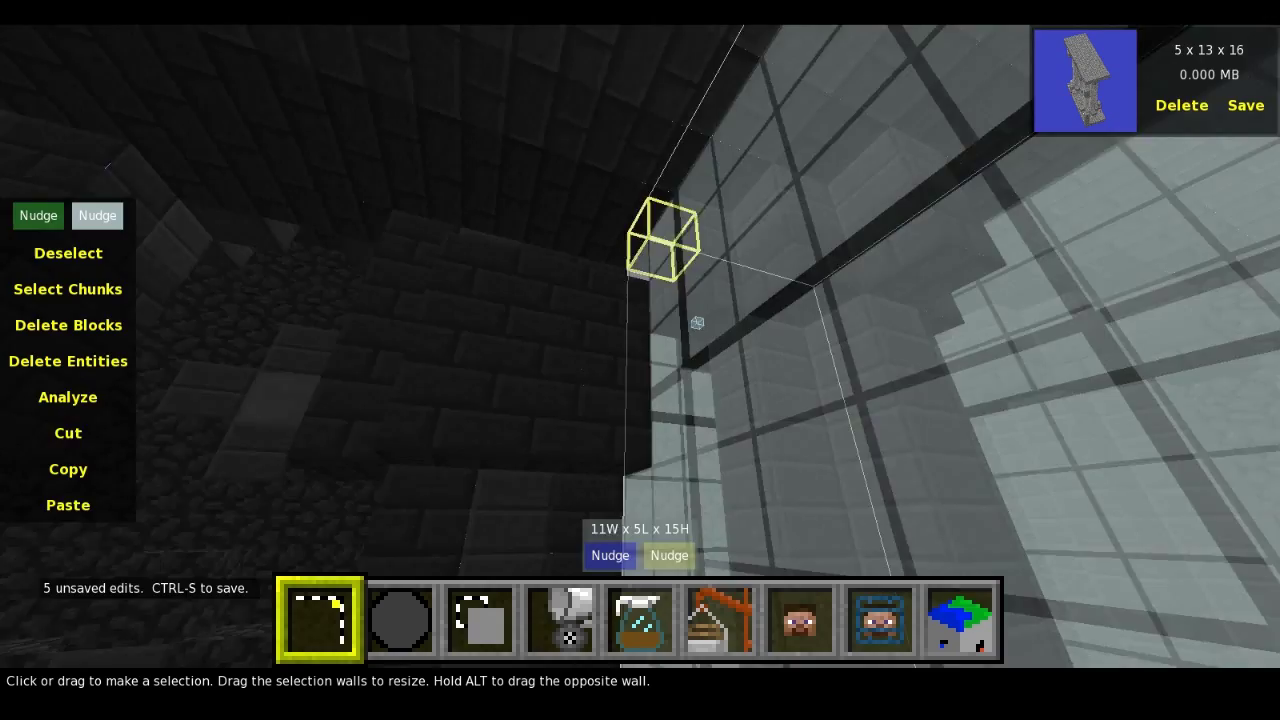
key("s")
key("s")
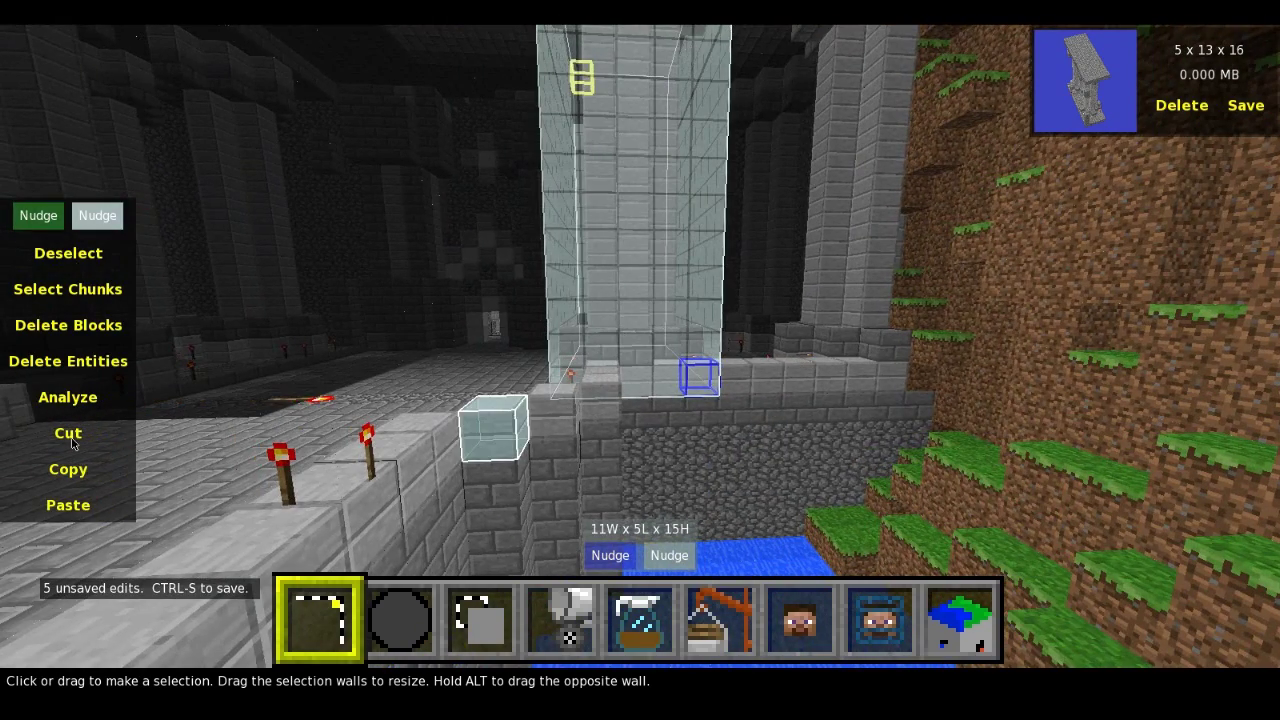
- Cut the 11×5×15 pillar section out and select a small floor region
left_click(70, 441)
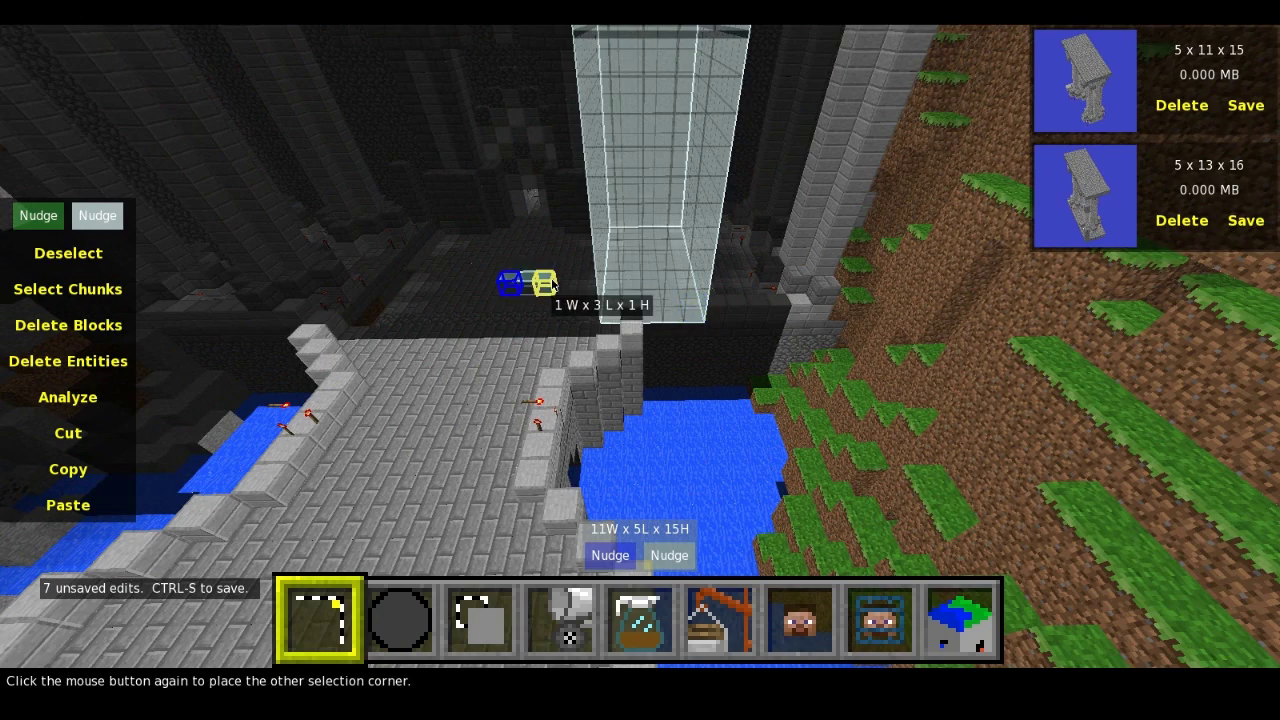
left_click(552, 285)
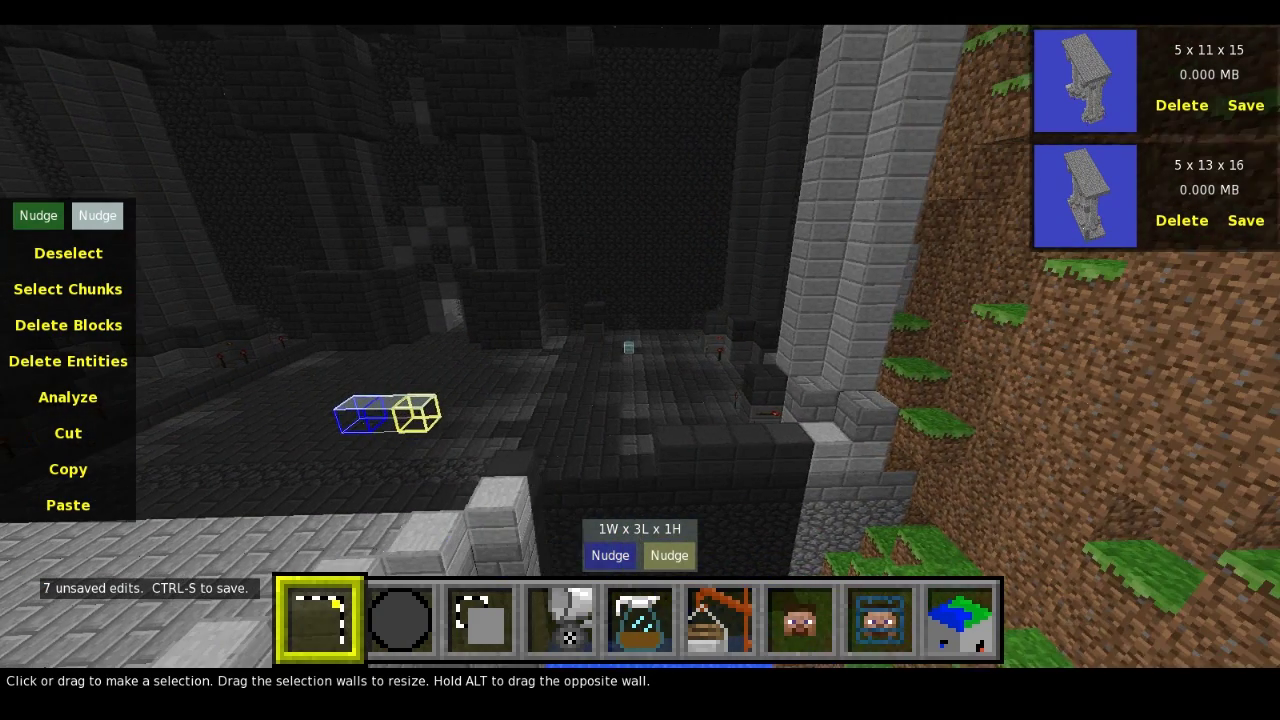
key("d")
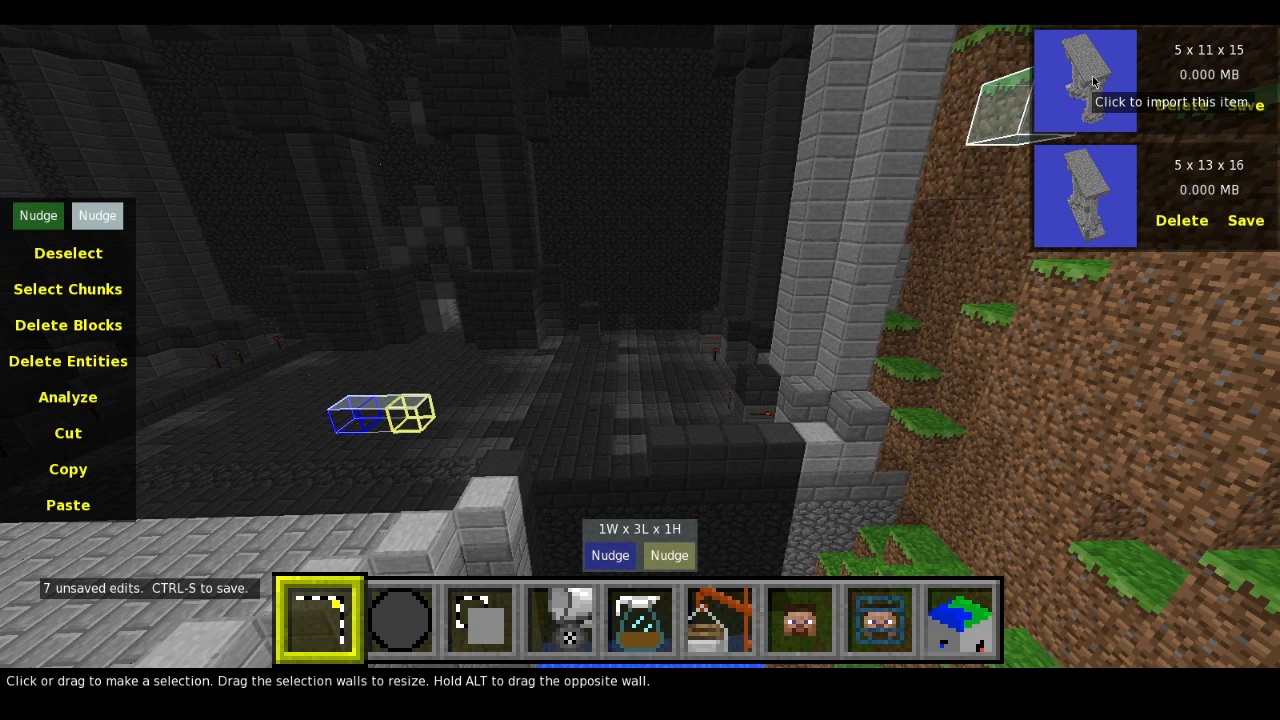
- Import the cut pillar section and set it down in the temple front
left_click(1122, 87)
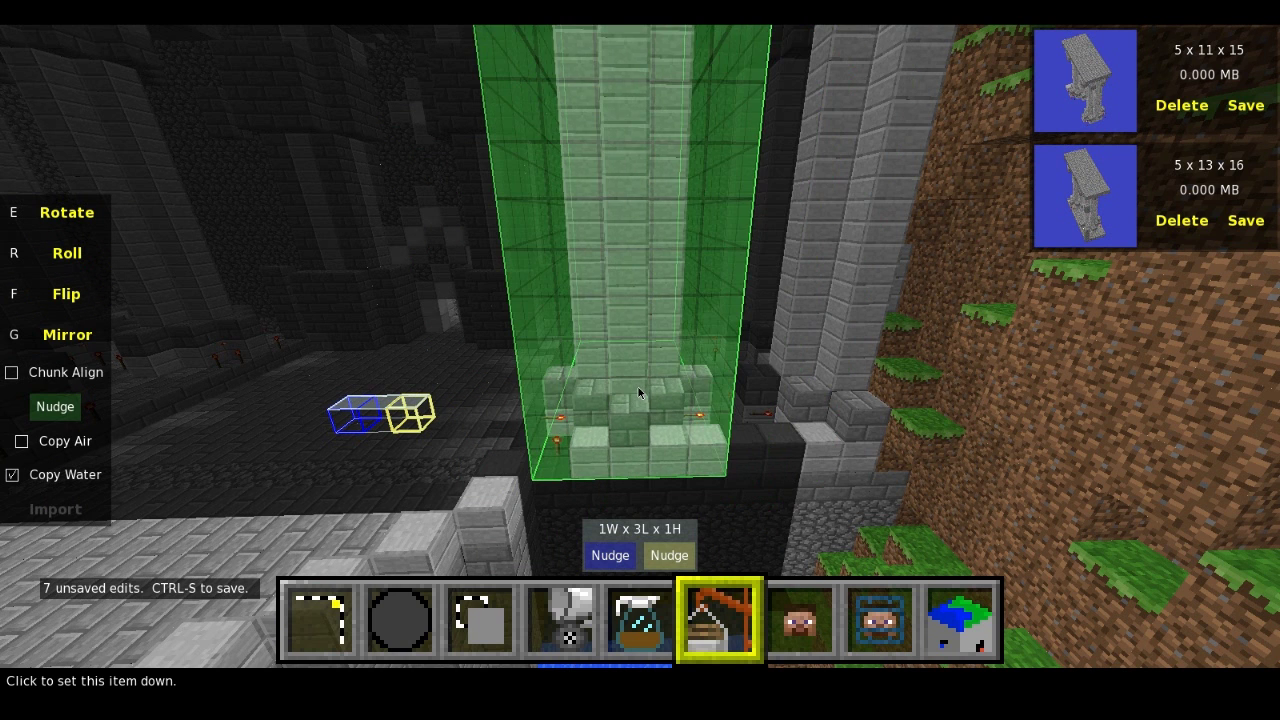
left_click(638, 387)
key("d")
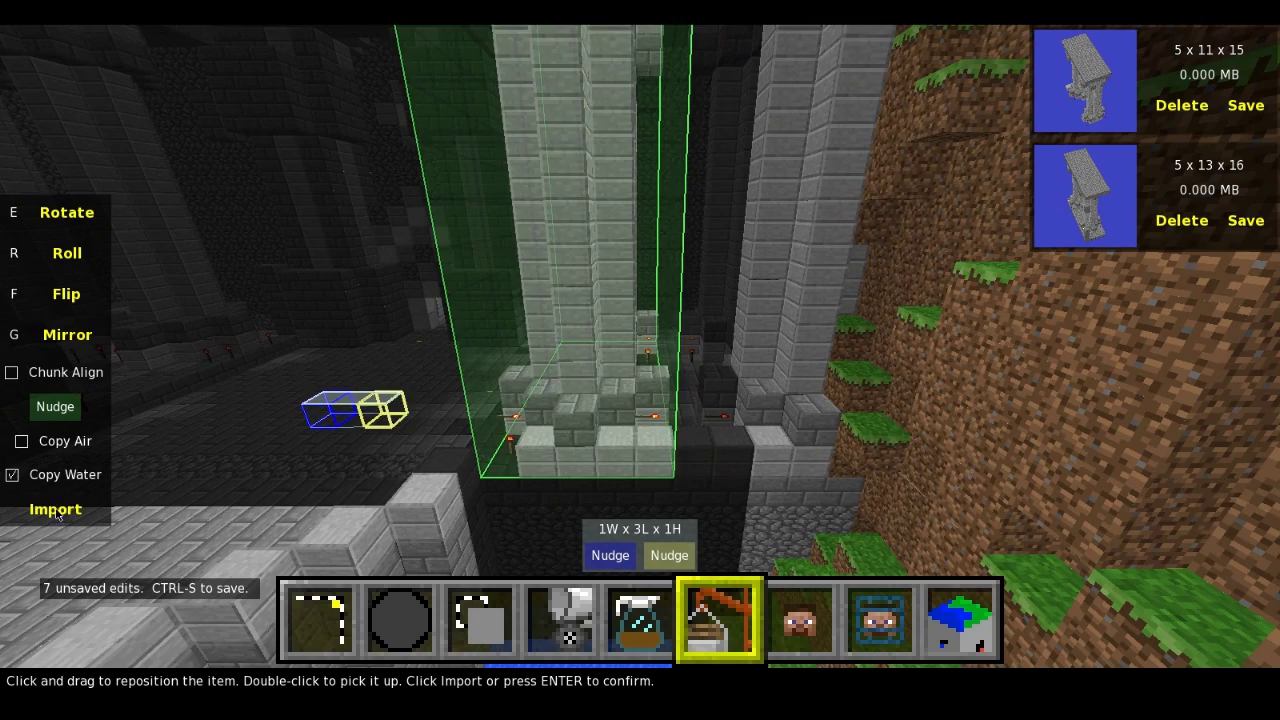
left_click(62, 518)
- Narrow the pillar selection from its left side and recentre it in view
key("a")
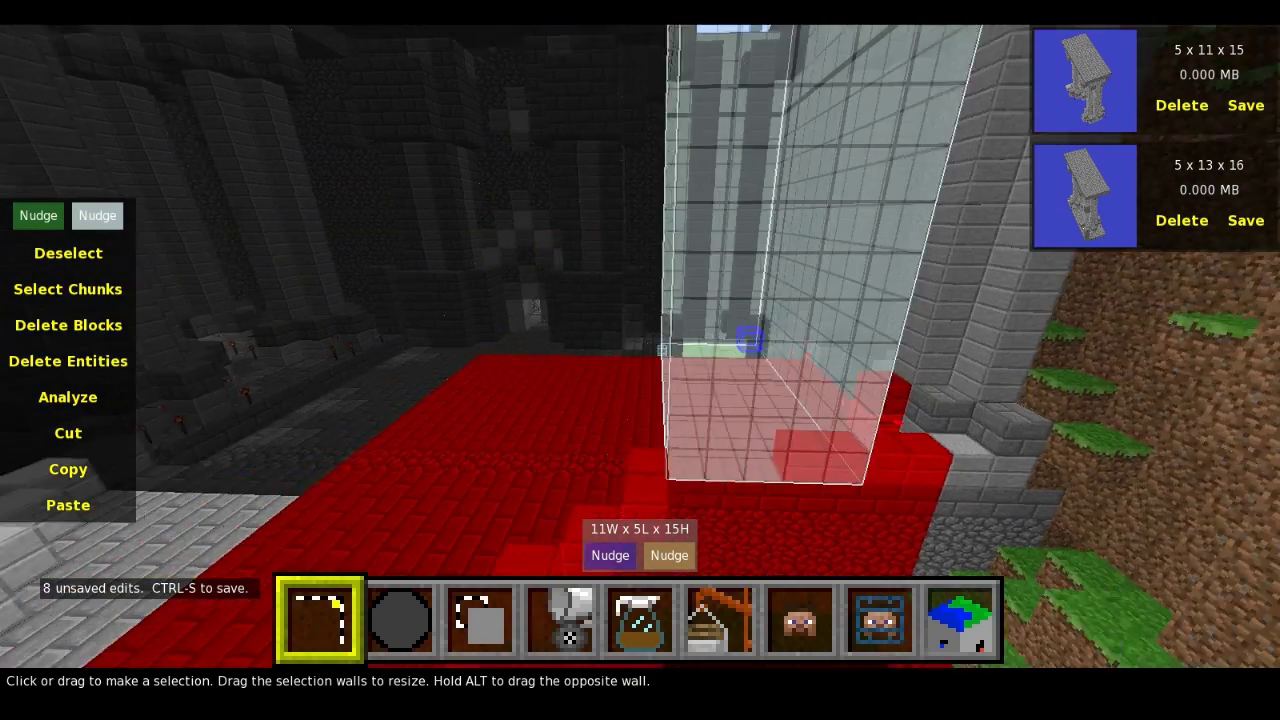
key("l")
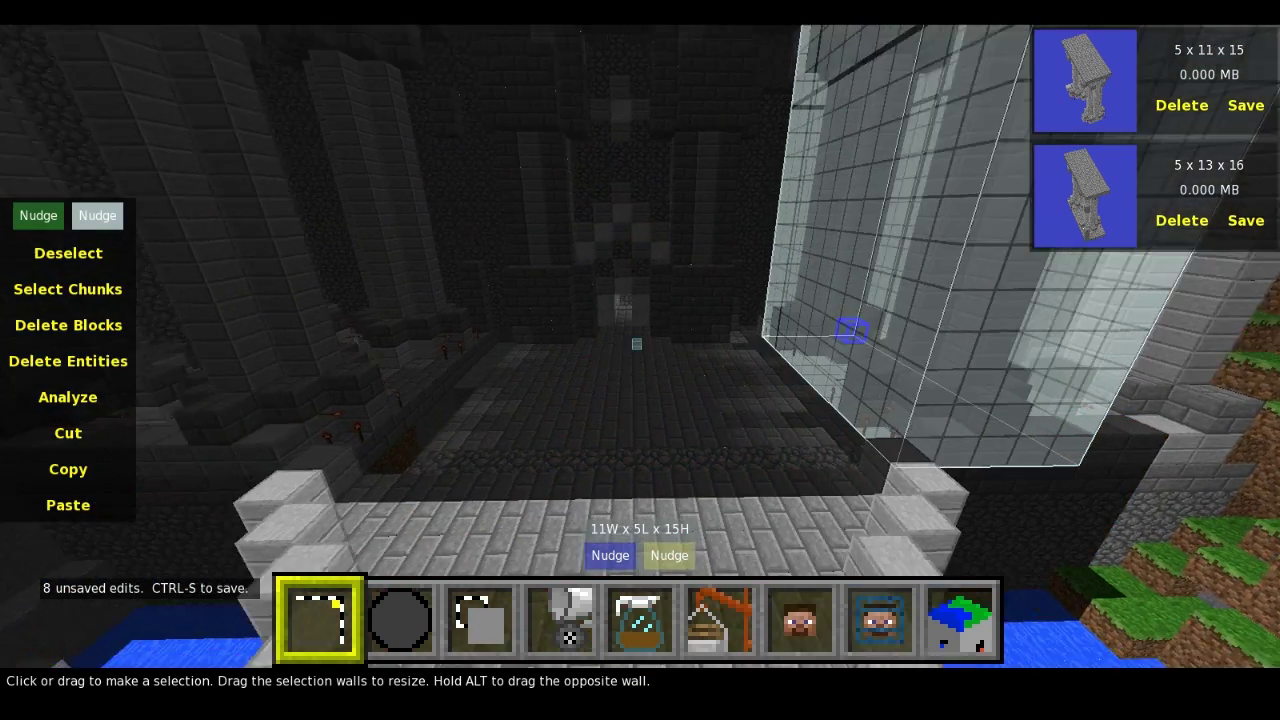
key("a")
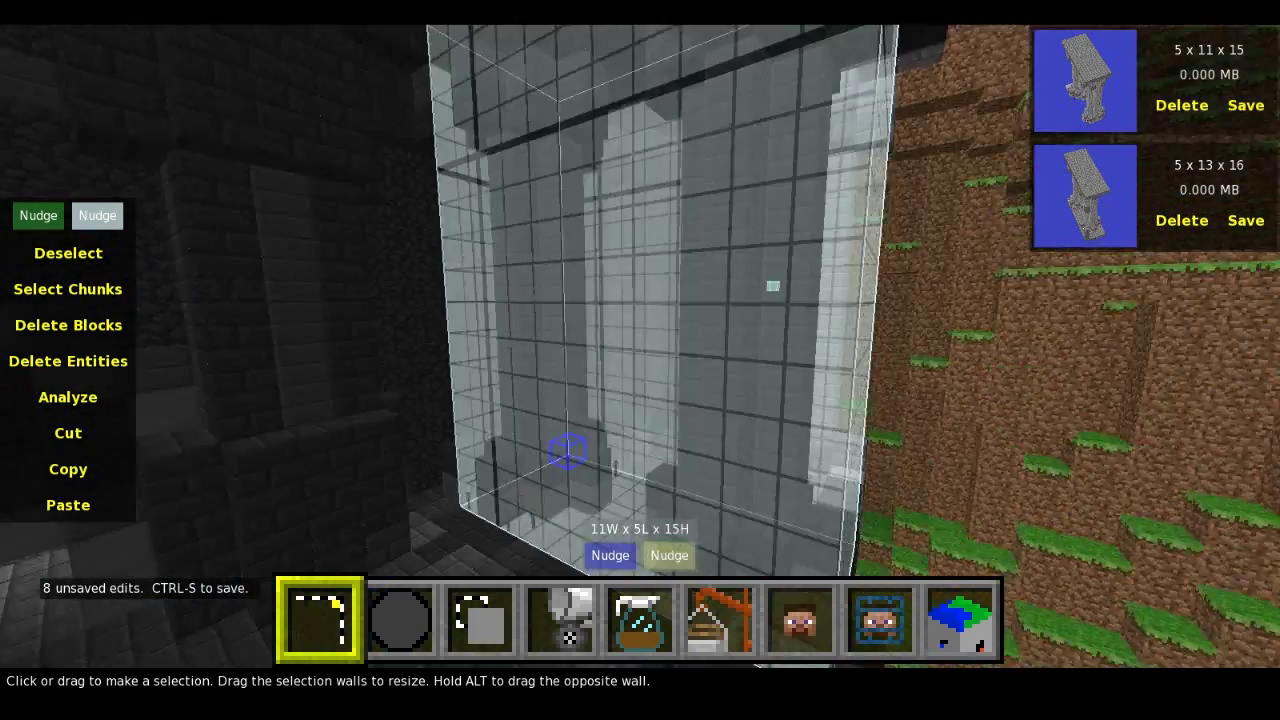
key("w")
key("s")
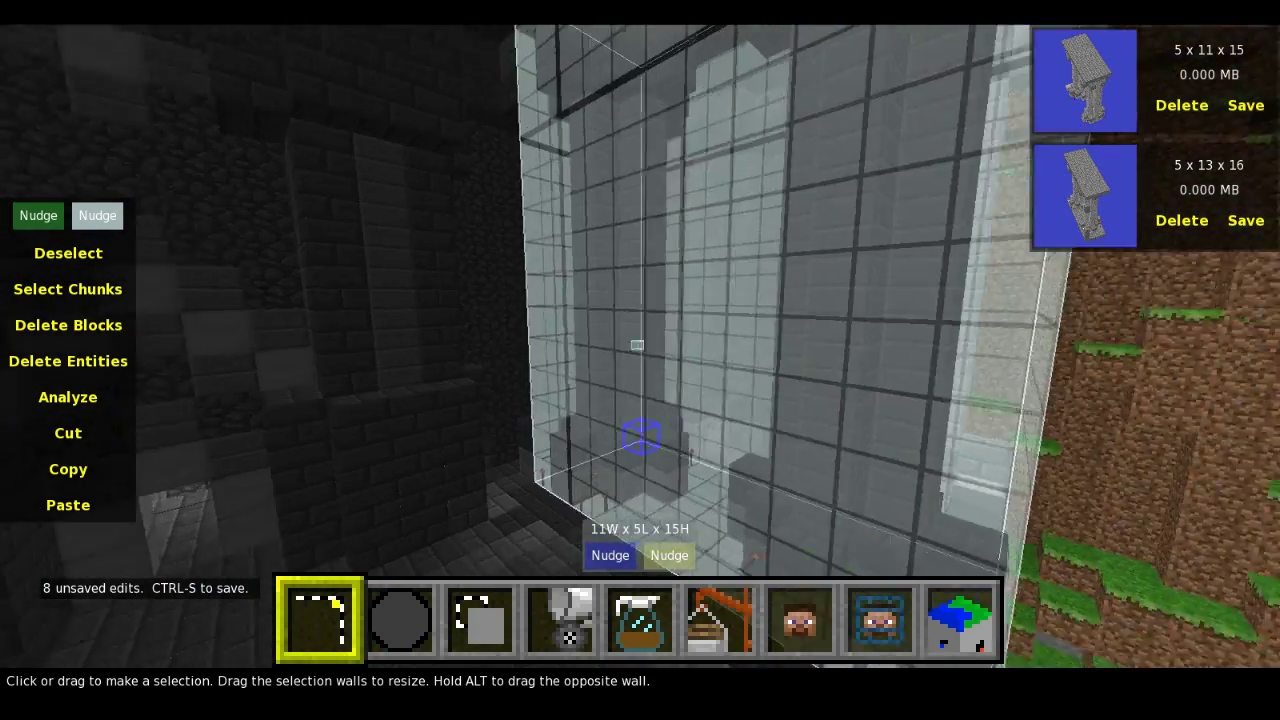
left_click(617, 561)
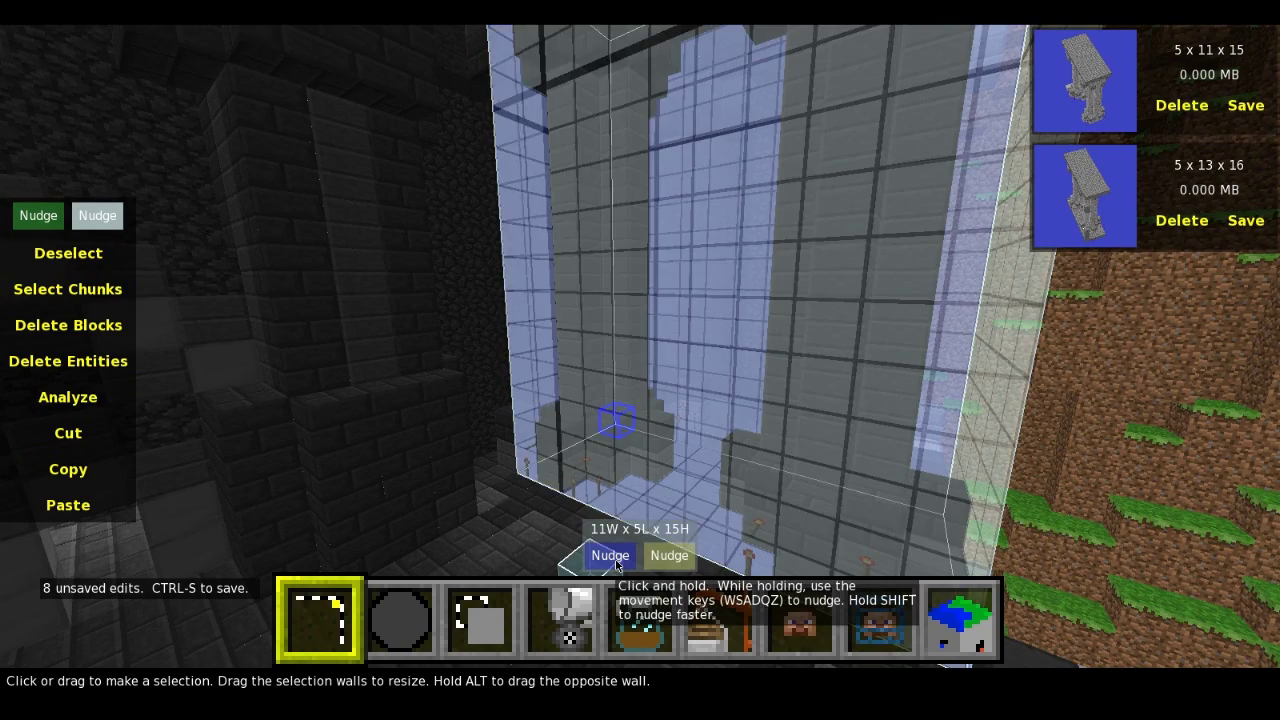
key("d")
key("d")
key("d")
key("d")
key("d")
right_click(617, 561)
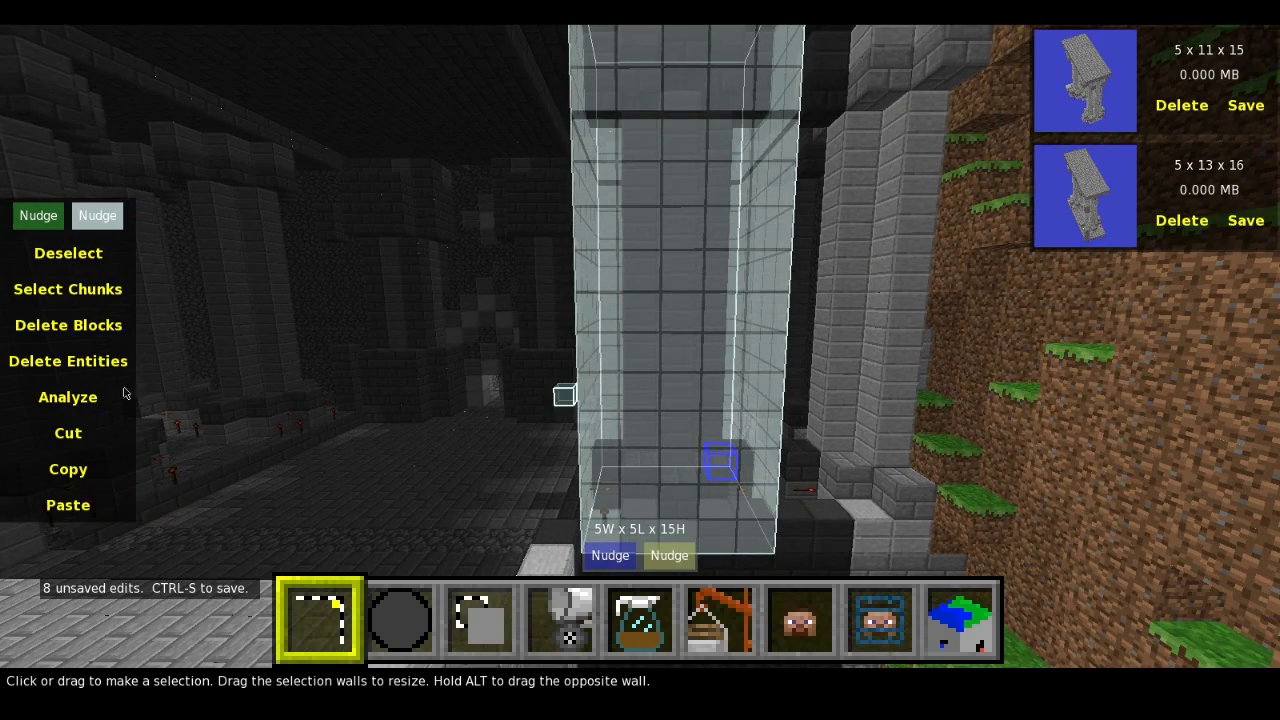
- Copy the 5×5×15 pillar and place the first copy in the temple hall
left_click(70, 478)
key("a")
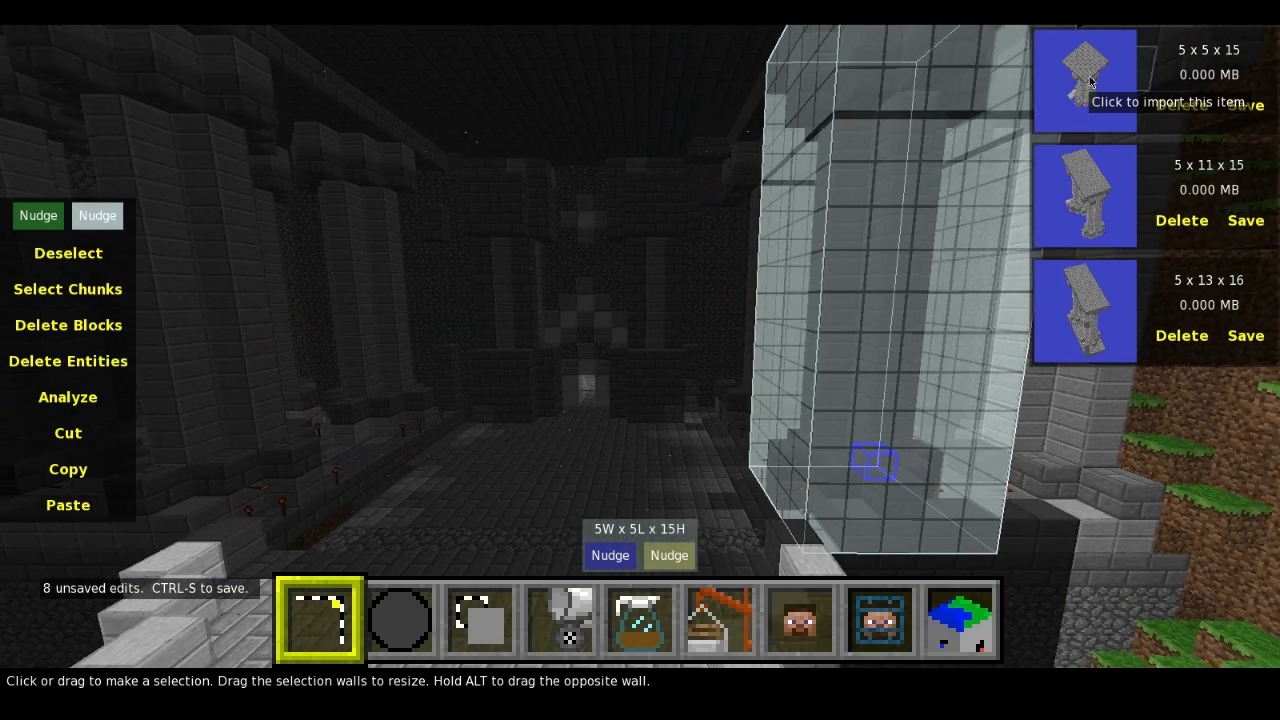
left_click(1089, 76)
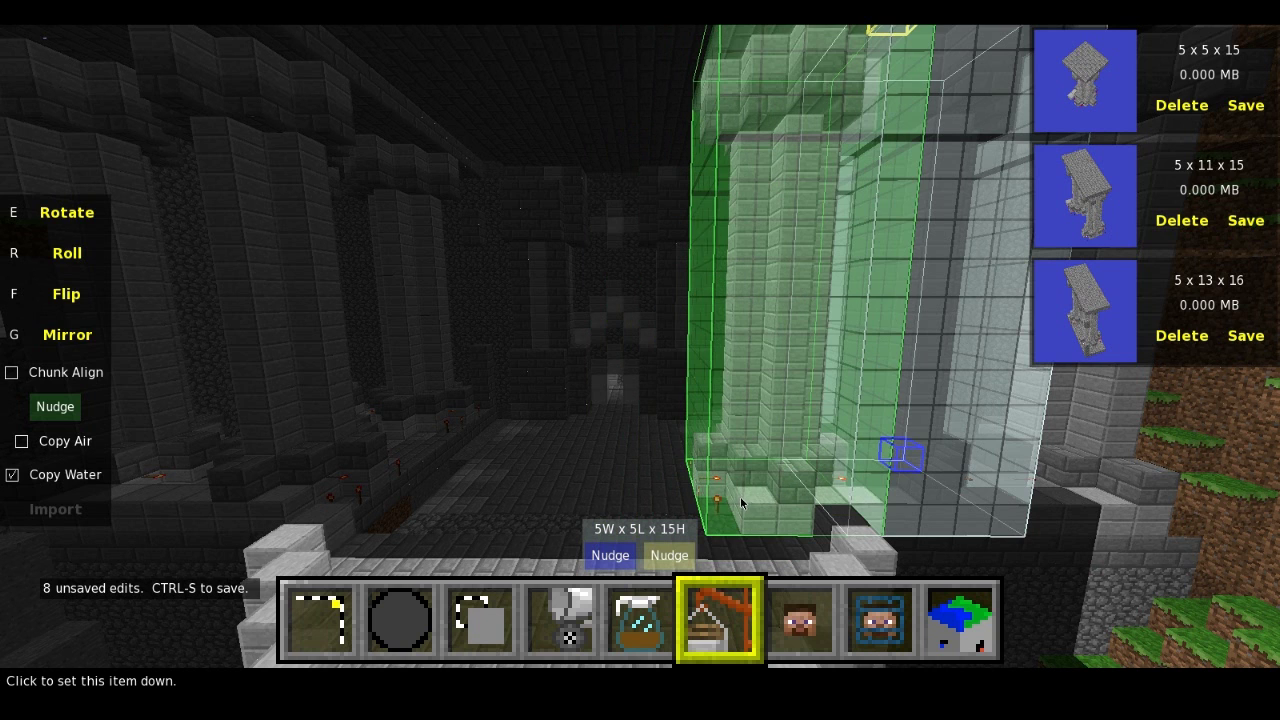
left_click(721, 498)
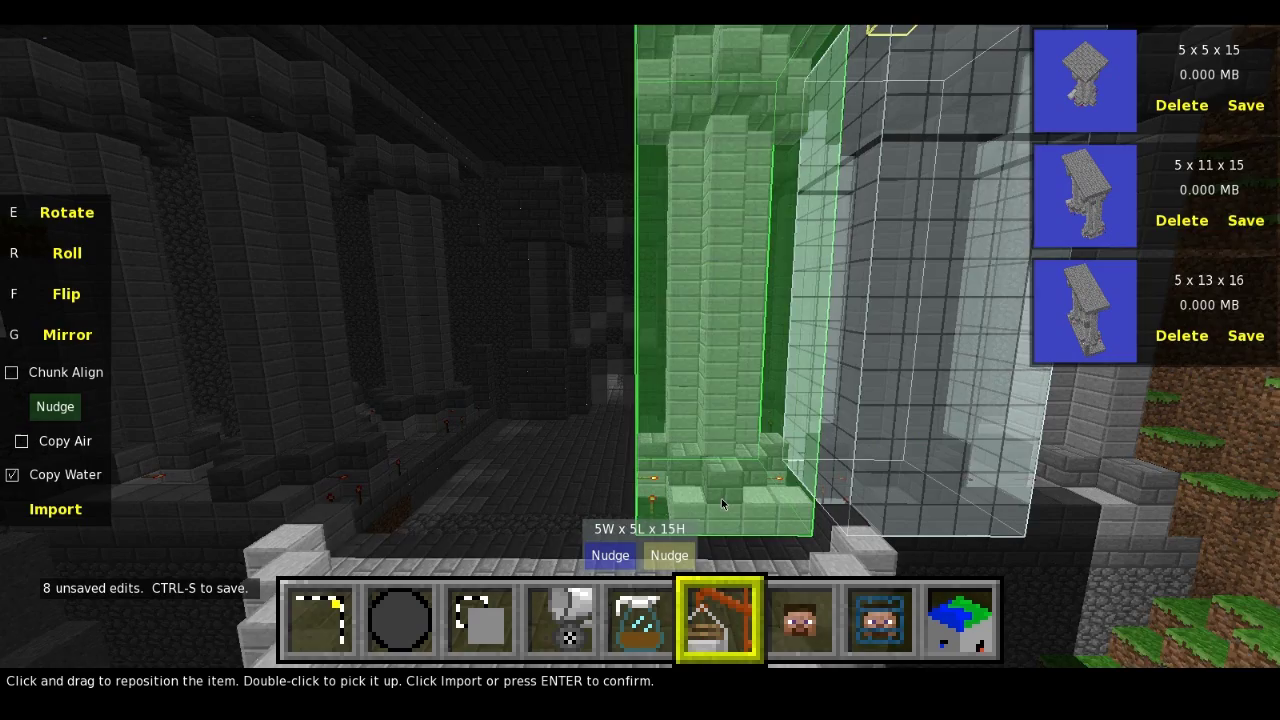
left_click(54, 511)
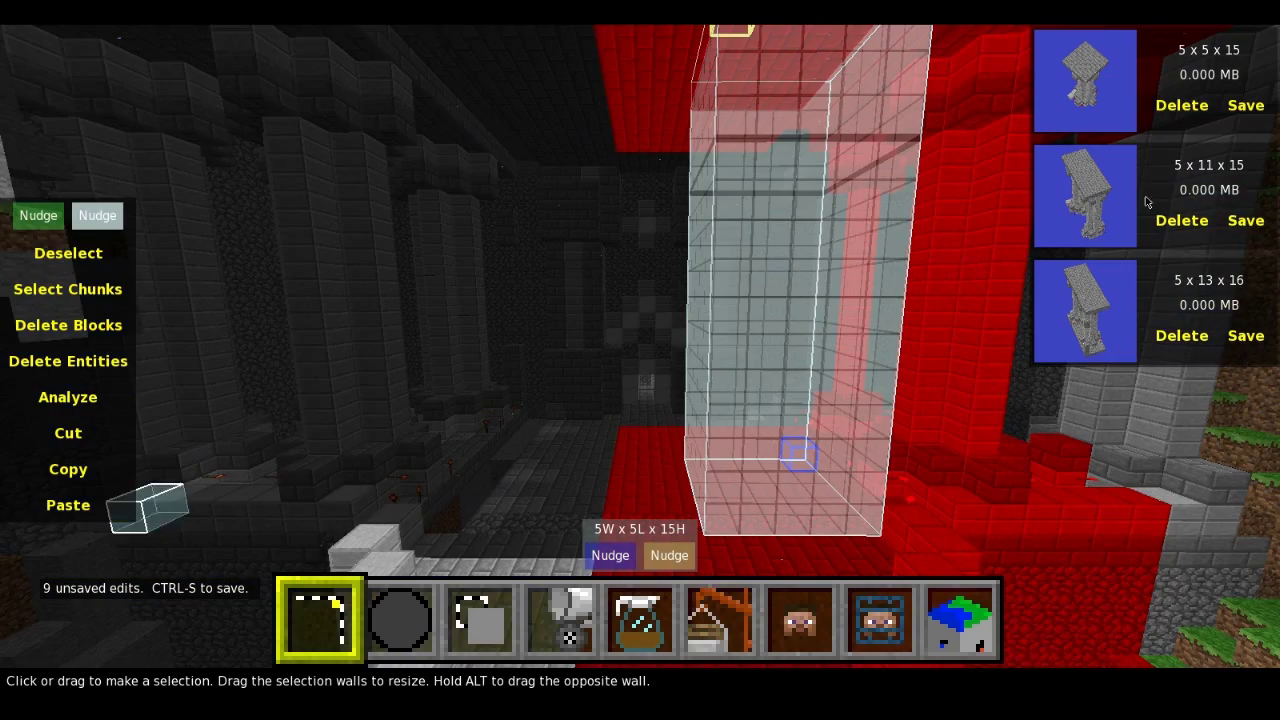
- Place a second pillar copy, then open the main menu and save the edits
key("s")
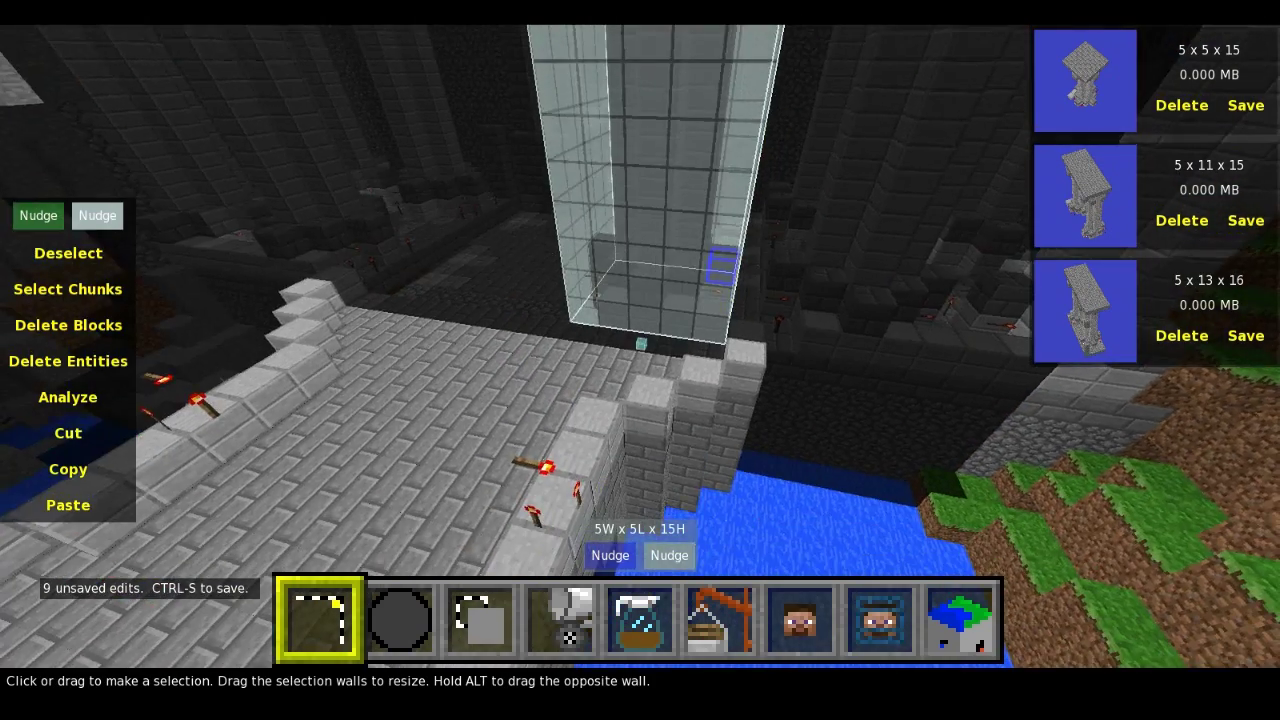
key("a")
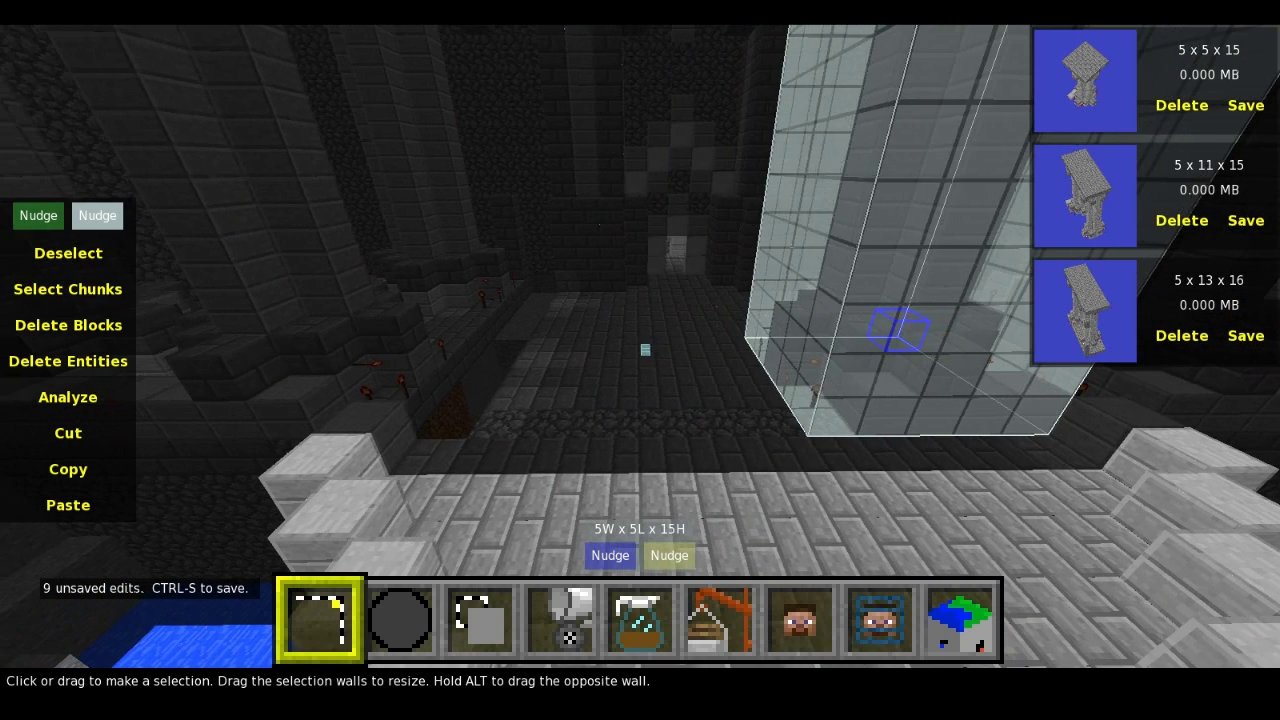
left_click(1056, 100)
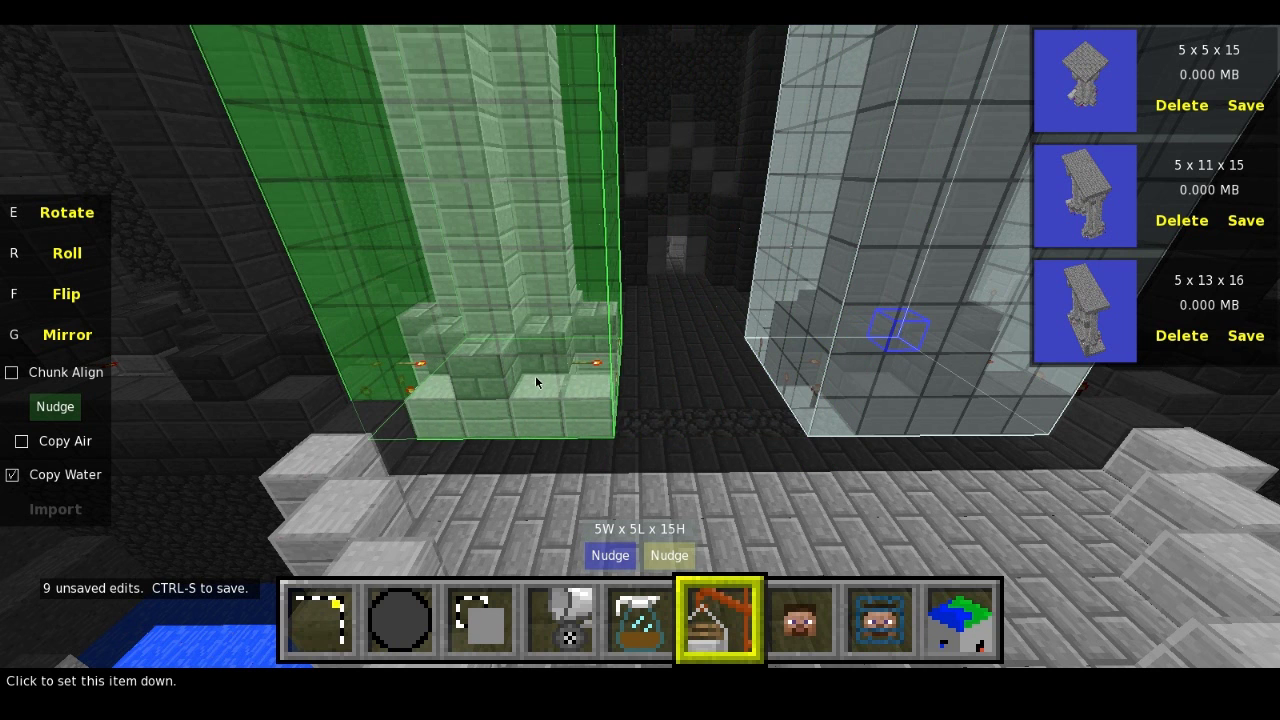
key("s")
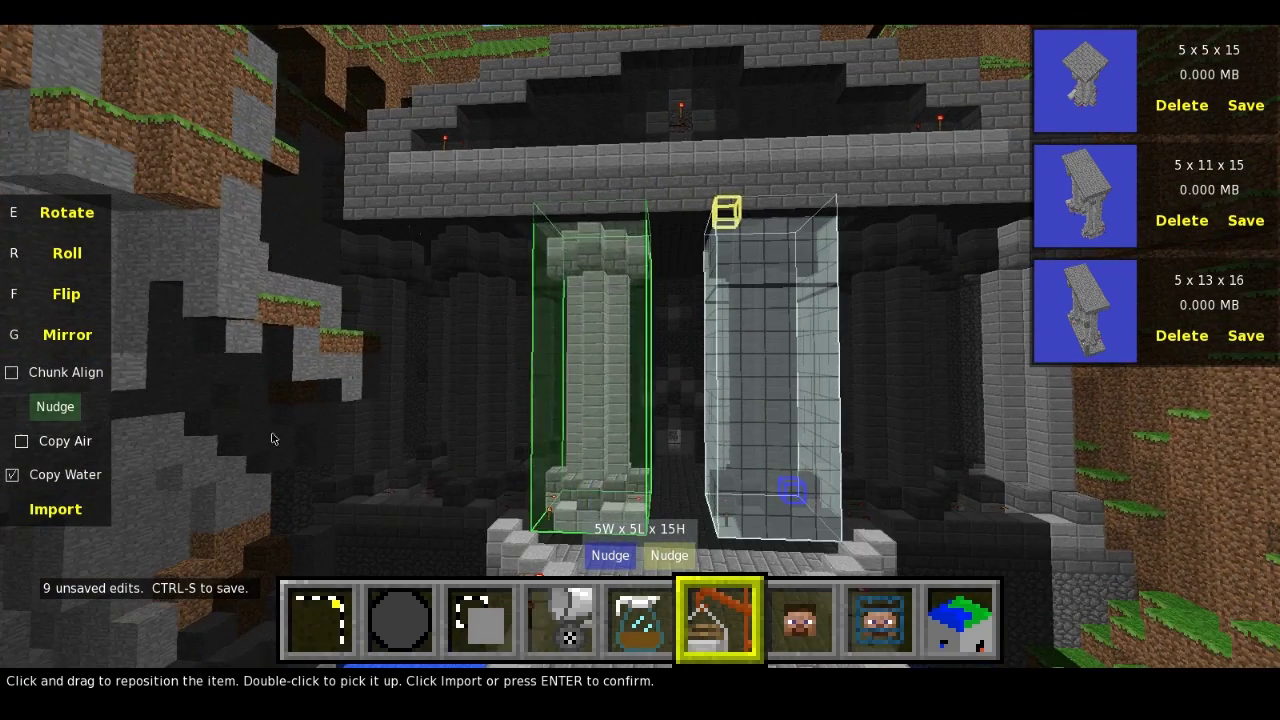
key("Return")
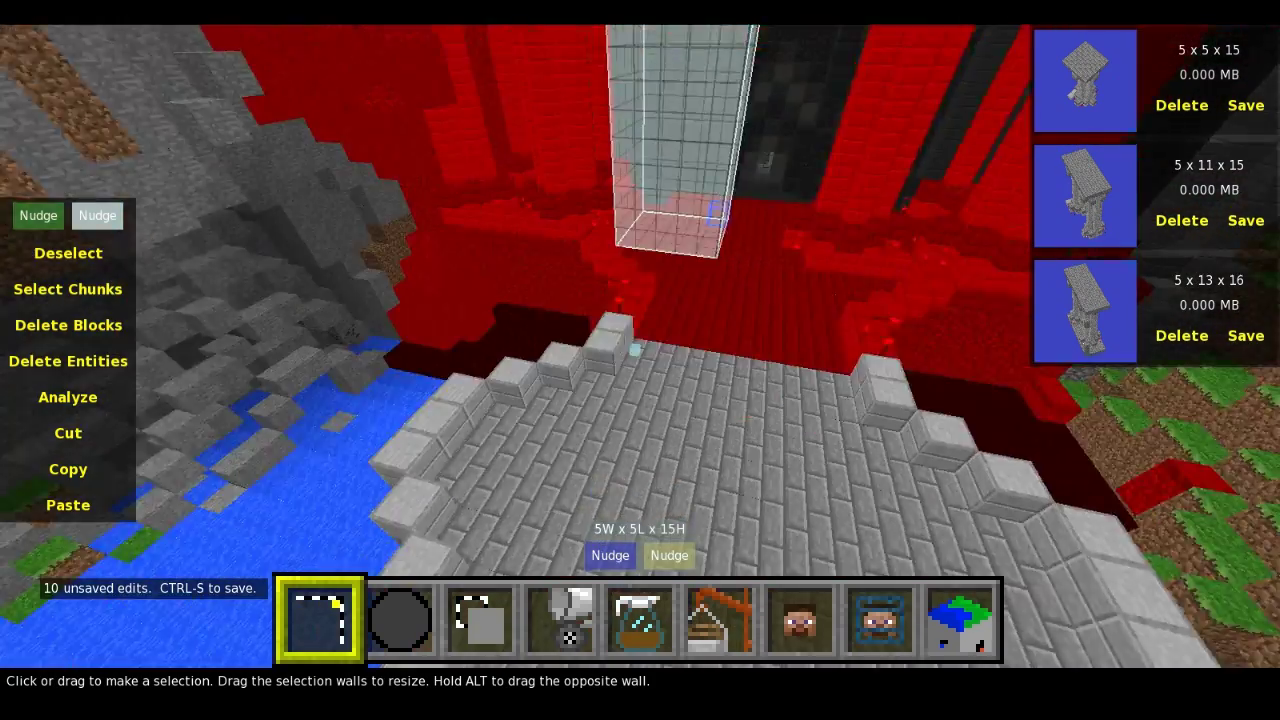
key("Escape")
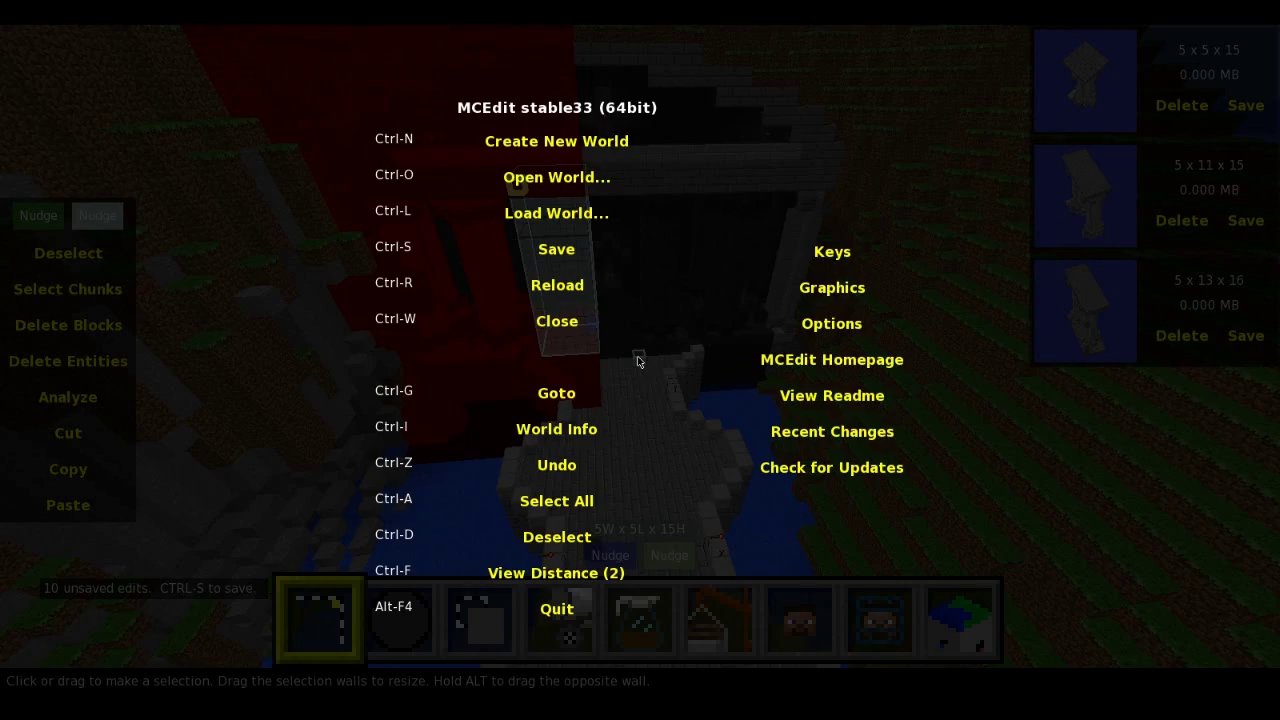
key("ctrl+s")
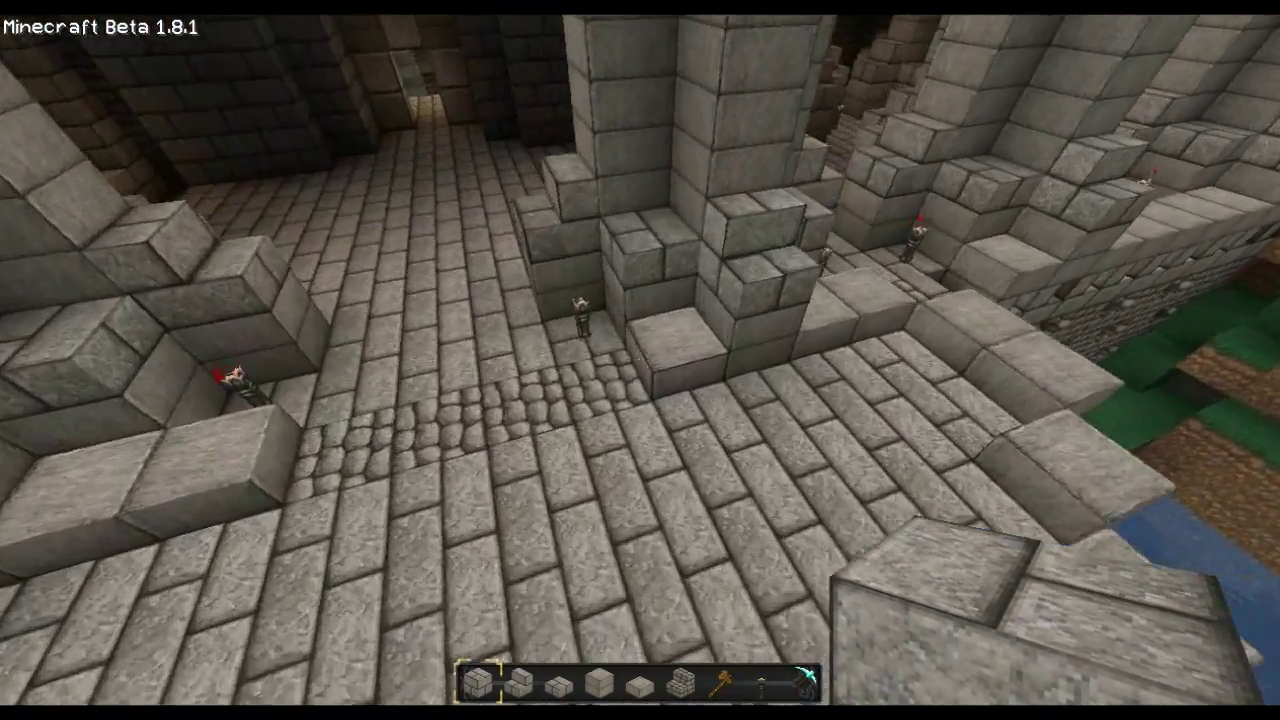
- Break two stone blocks ahead and switch to hotbar slot 5
left_click(640, 358)
left_click(640, 358)
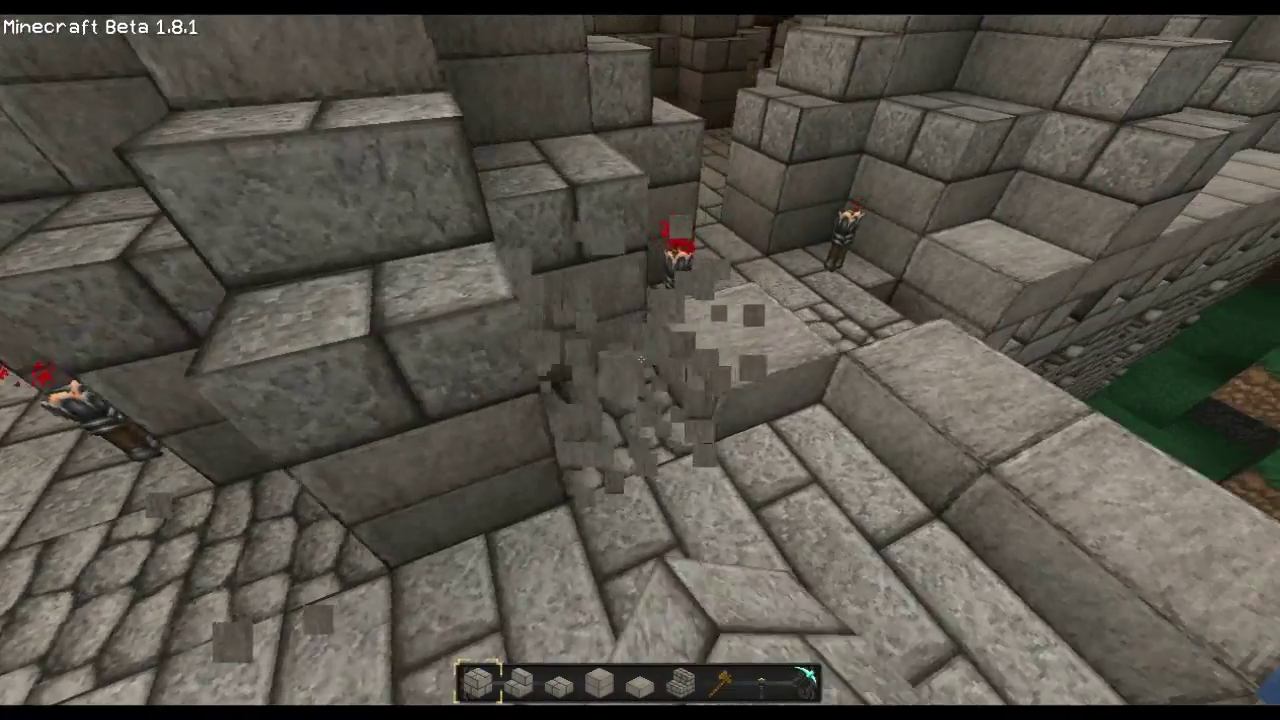
key("5")
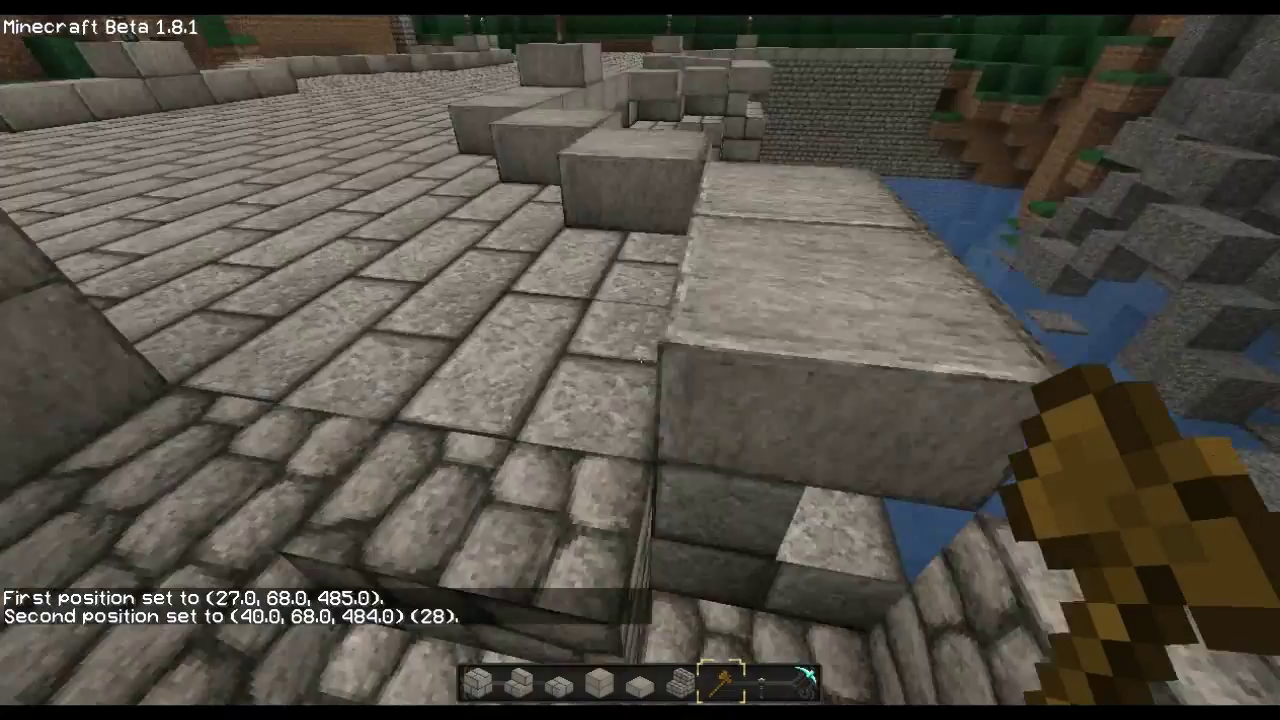
type("//set 98")
- Run //set 98 to fill the 28-block strip with stone bricks, then survey the hall
key("Return")
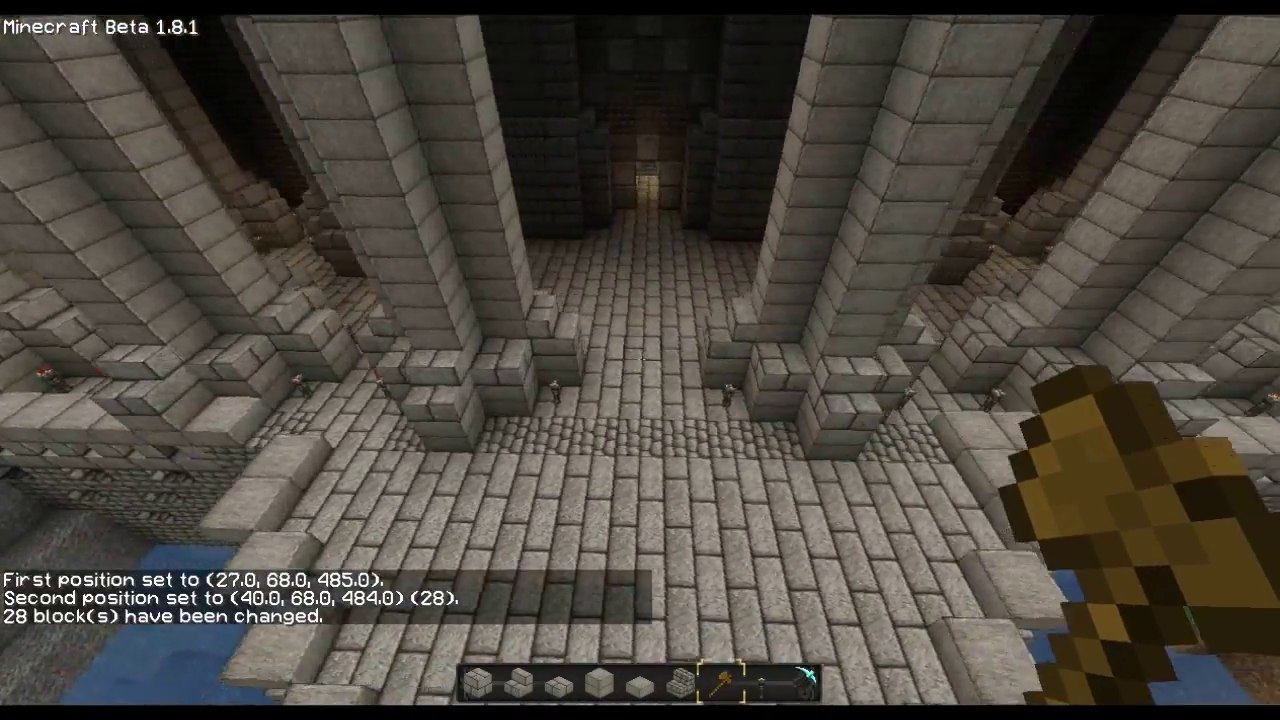
key("w")
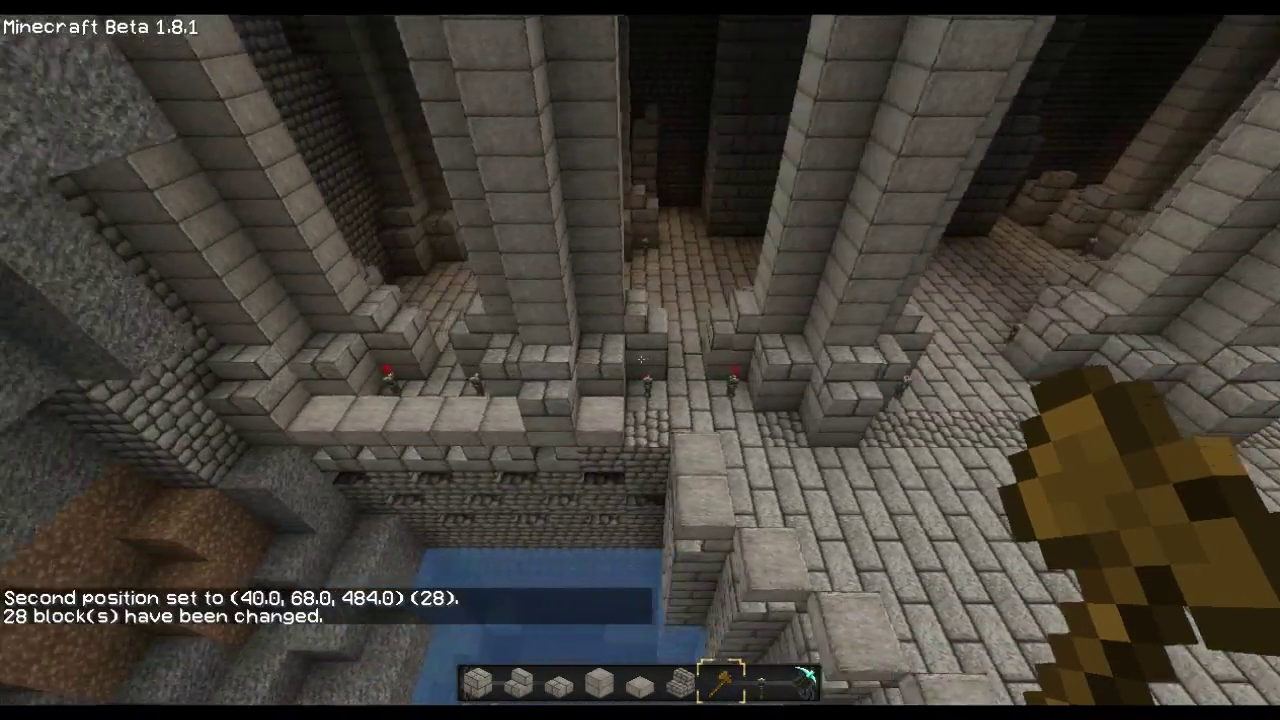
key("5")
key("space")
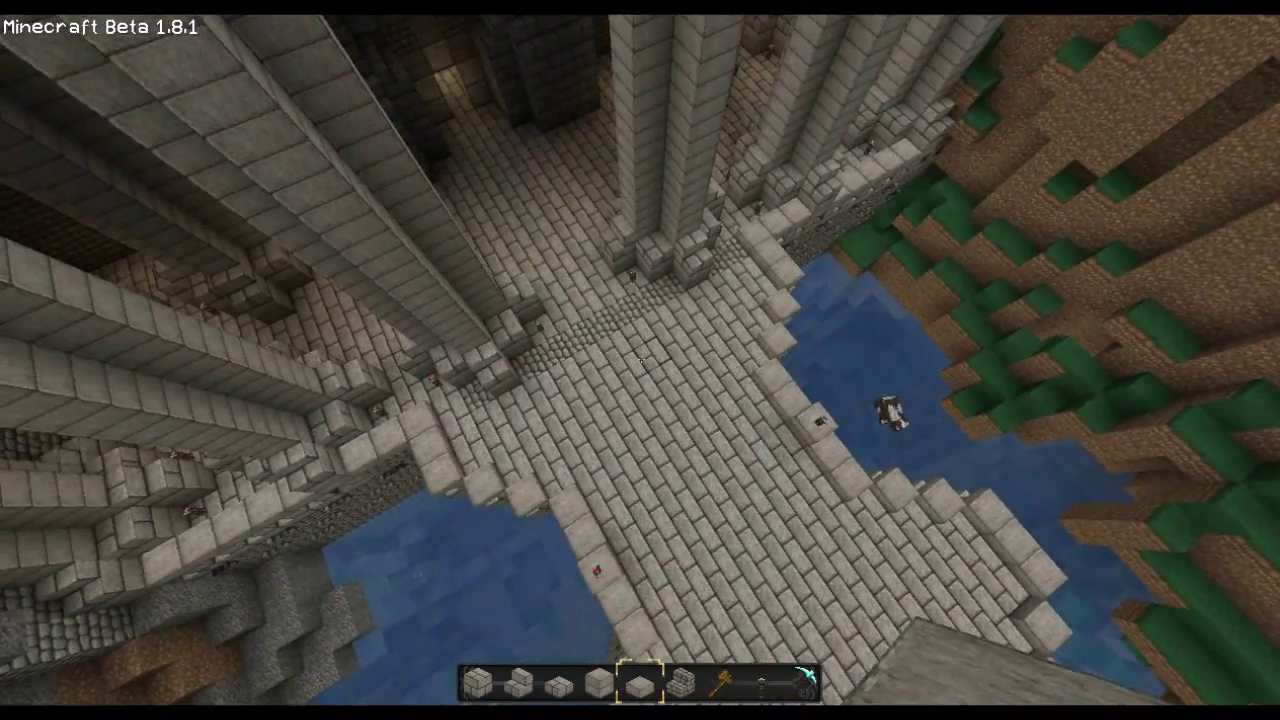
key("w")
key("w")
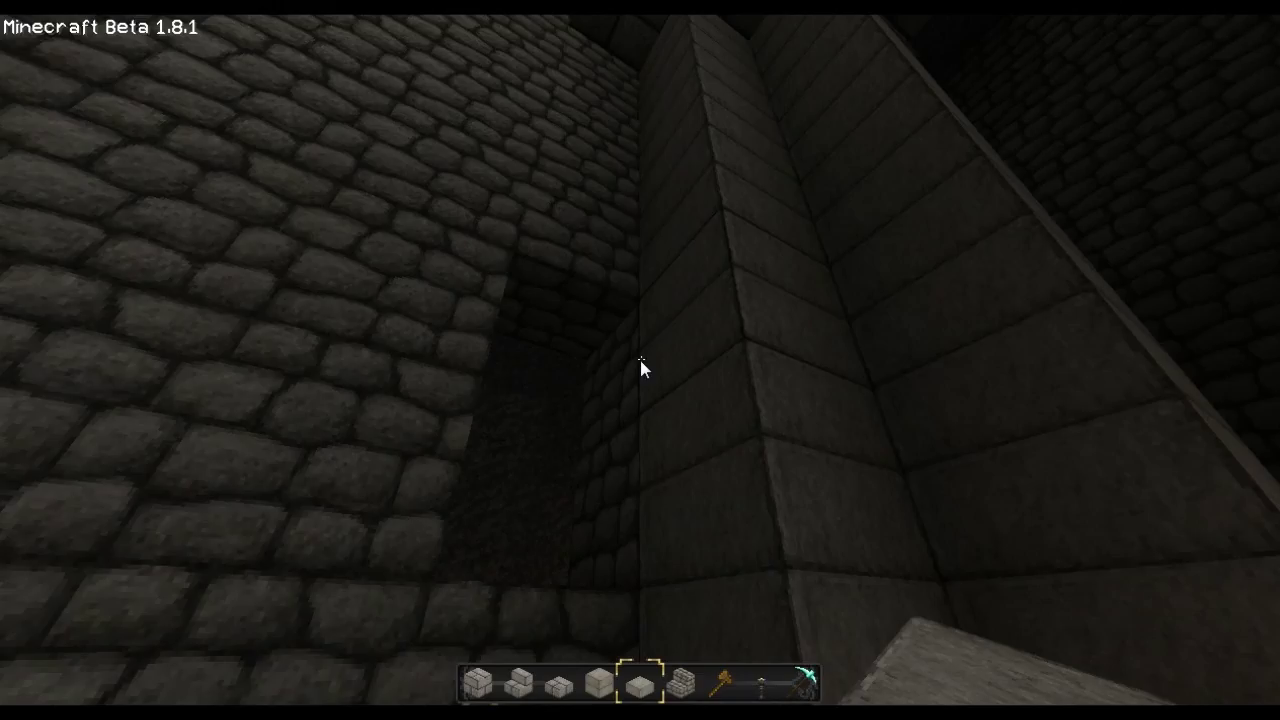
- Check the block inventory, then walk forward along the dark stone-brick corridor
key("e")
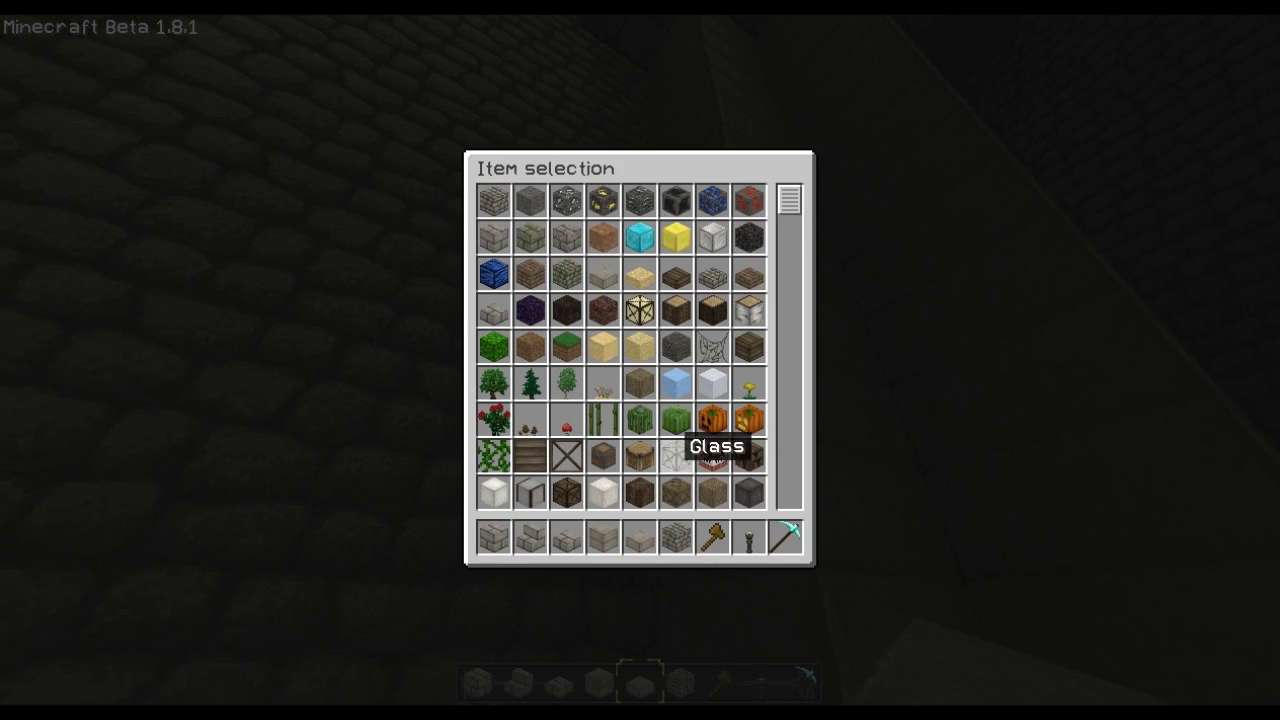
key("e")
key("w")
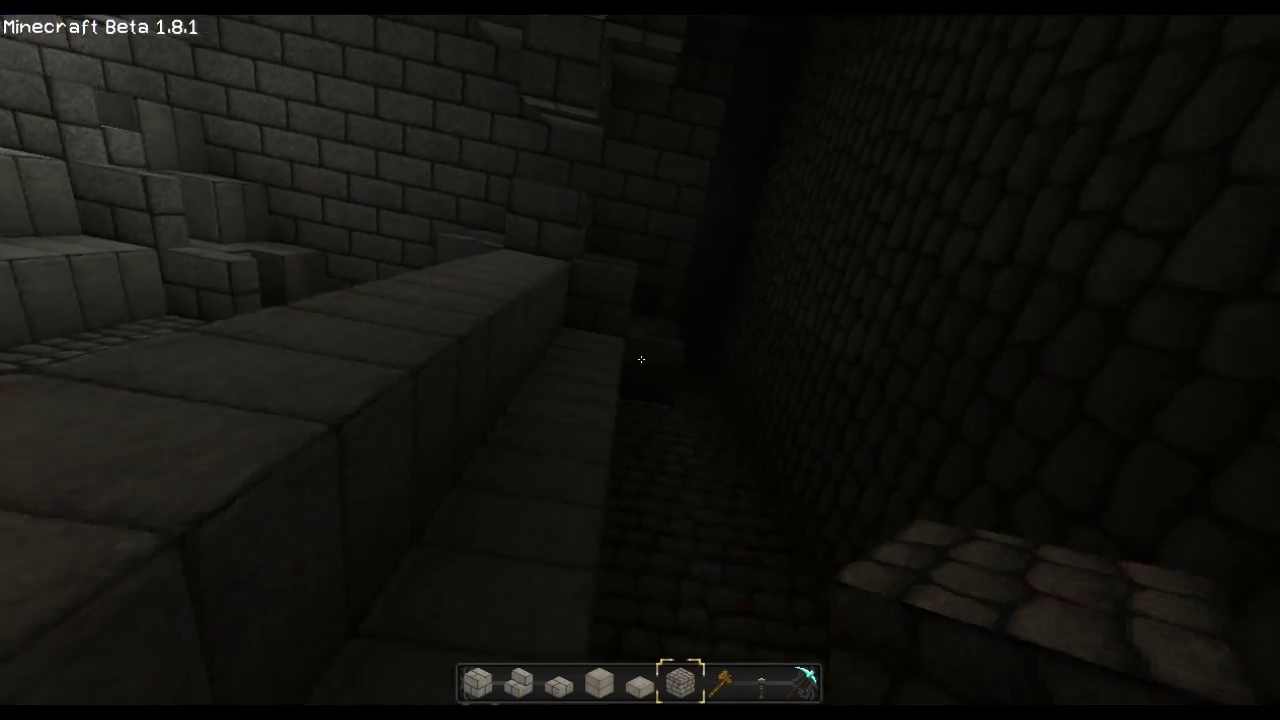
key("w")
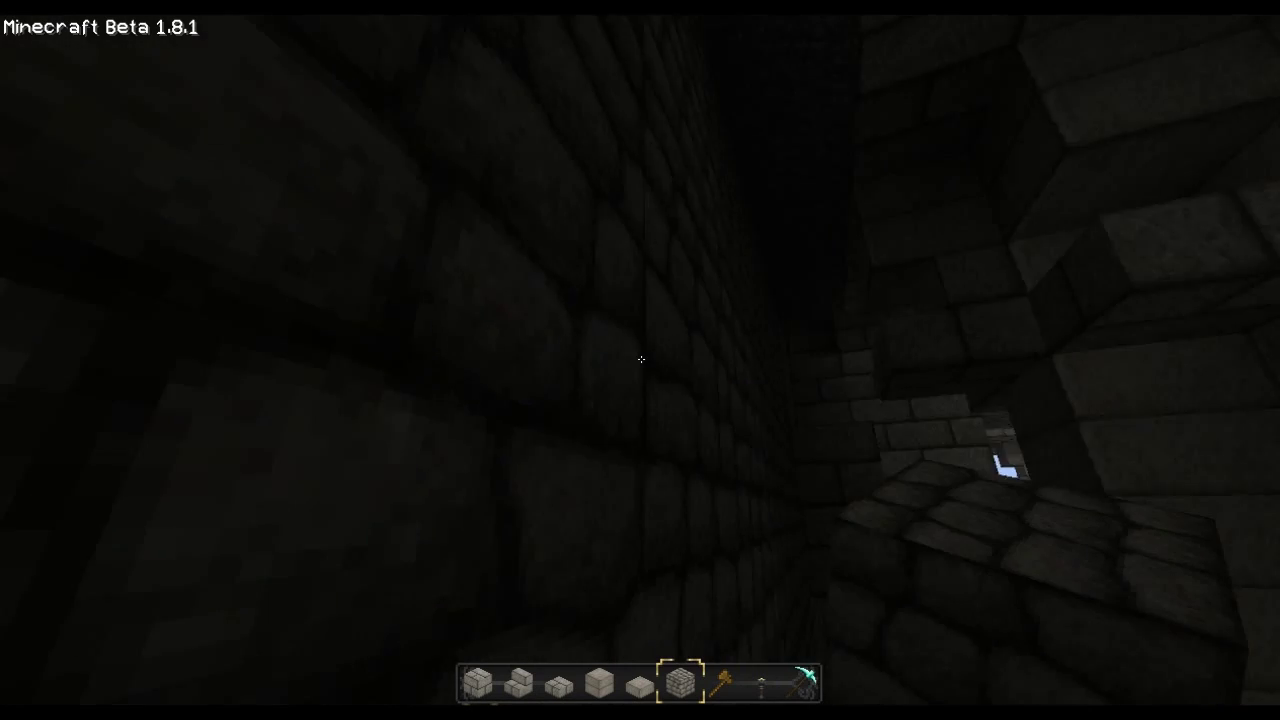
key("w")
scroll(641, 359, "up", 3)
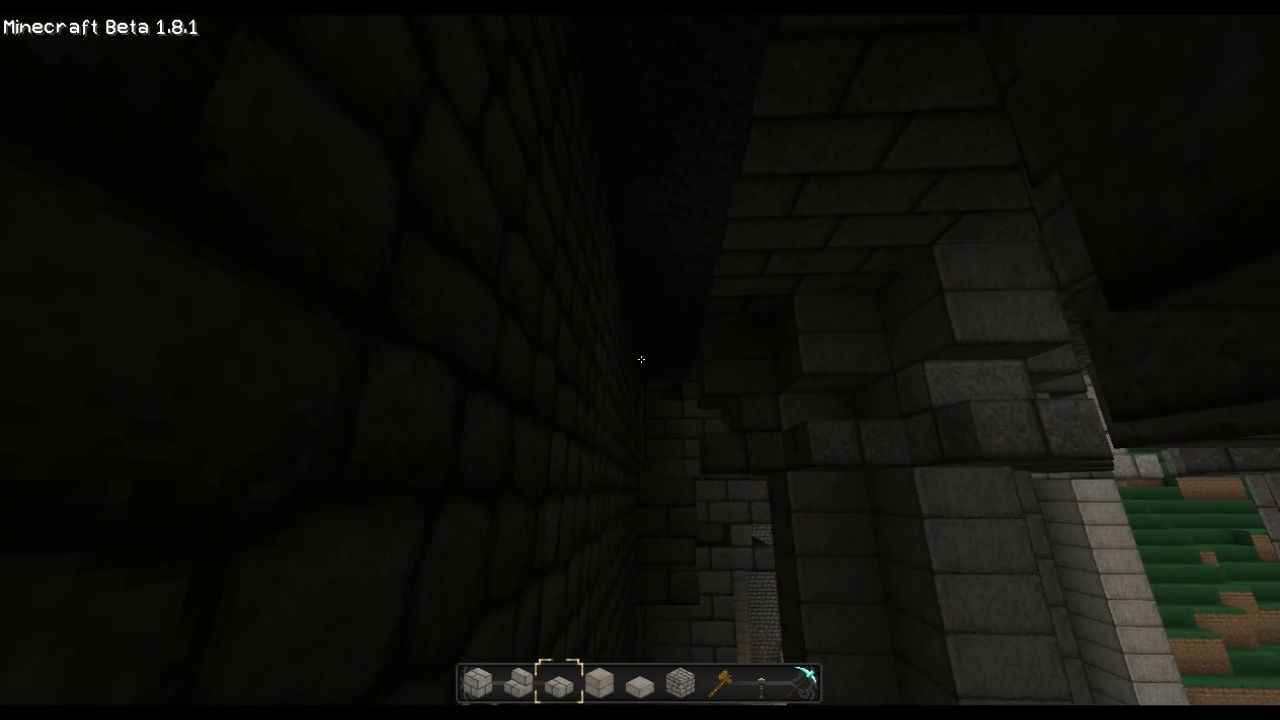
scroll(641, 359, "up", 2)
key("w")
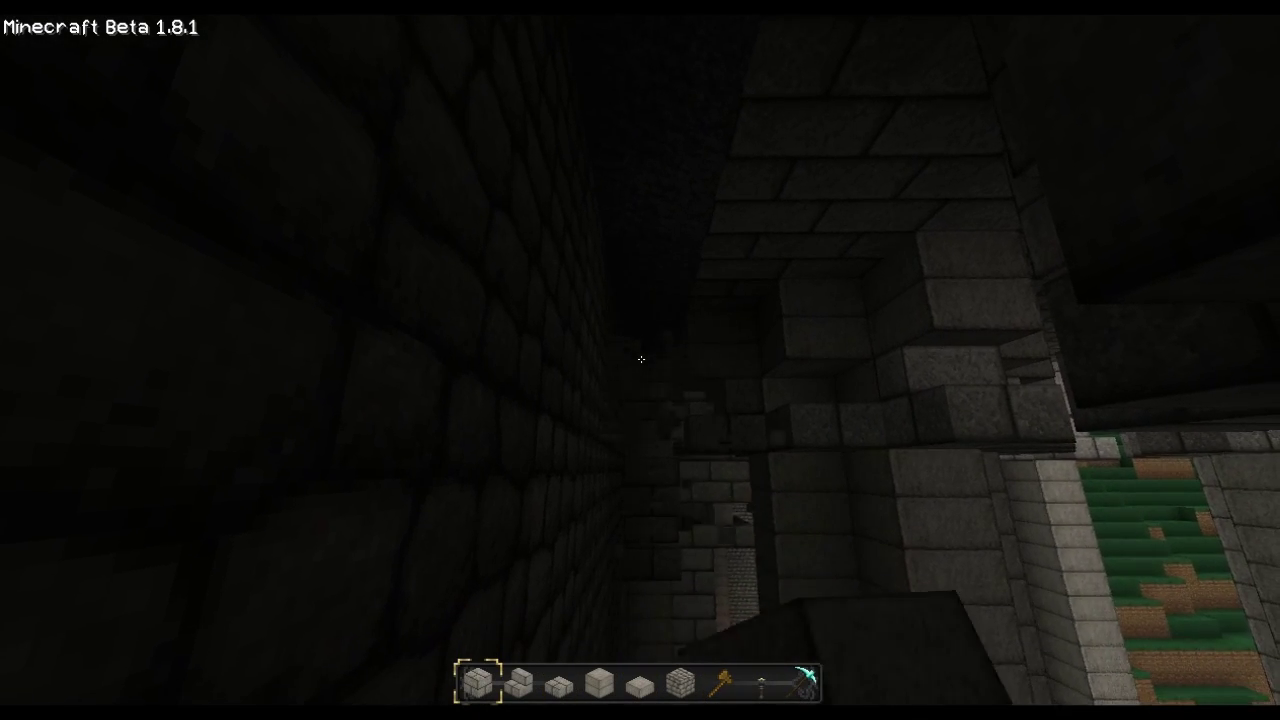
key("w")
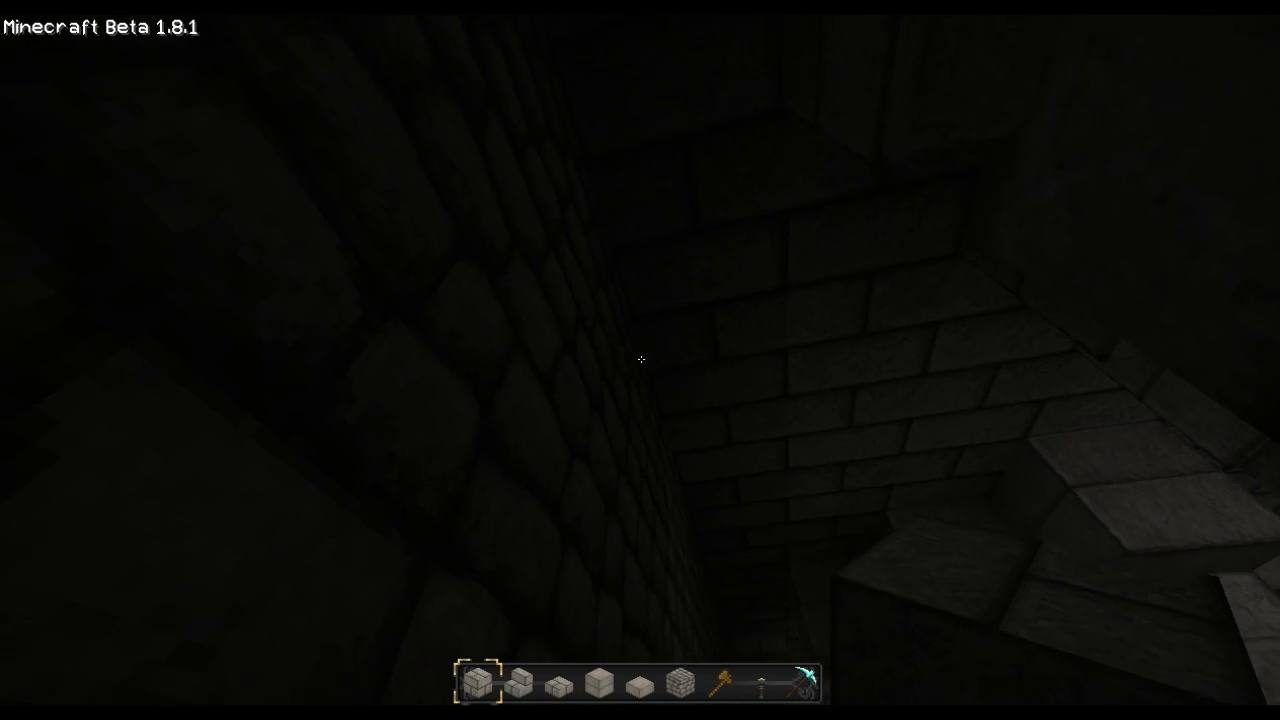
- Place a block in the enclosed shaft, then return through the colonnade to the corridor
key("w")
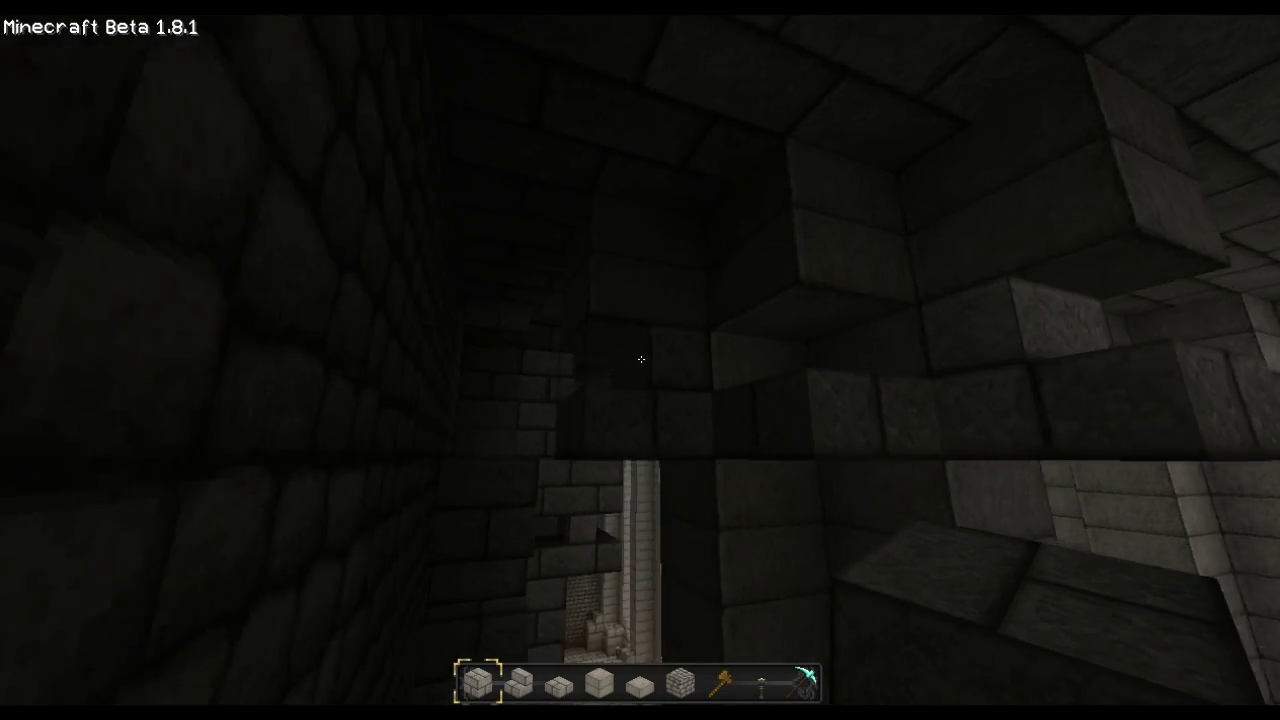
key("w")
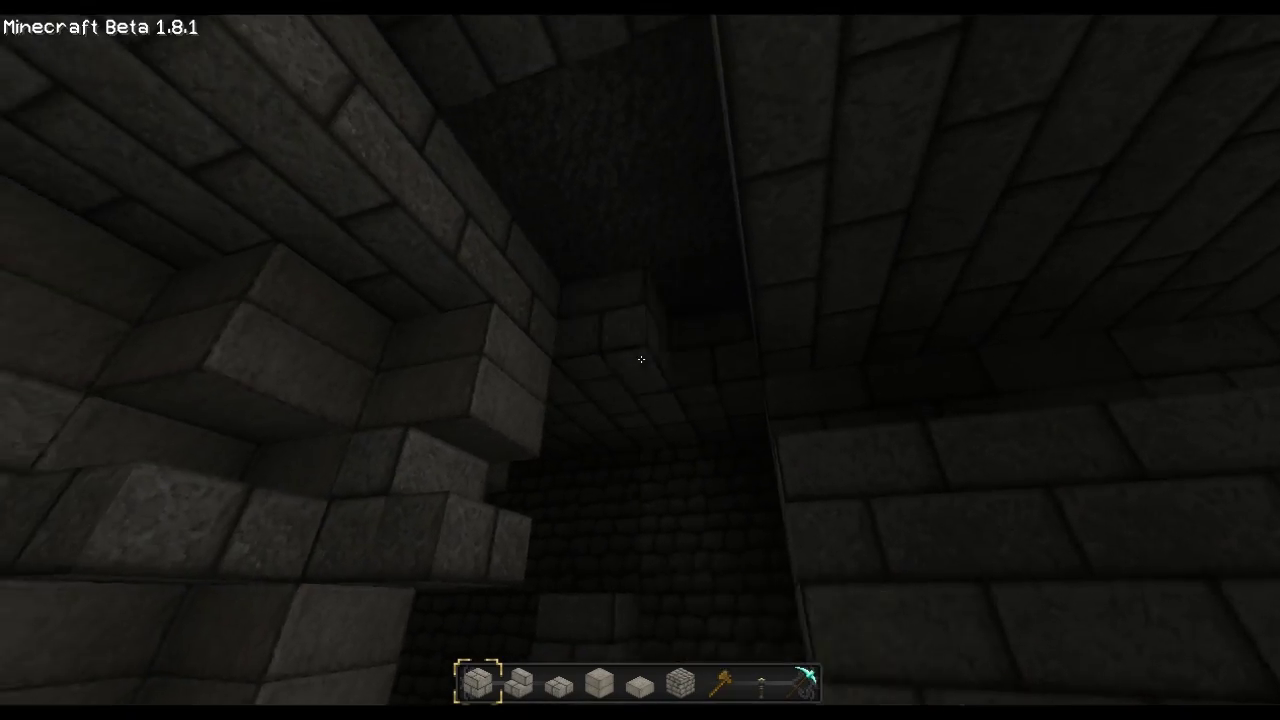
right_click(641, 359)
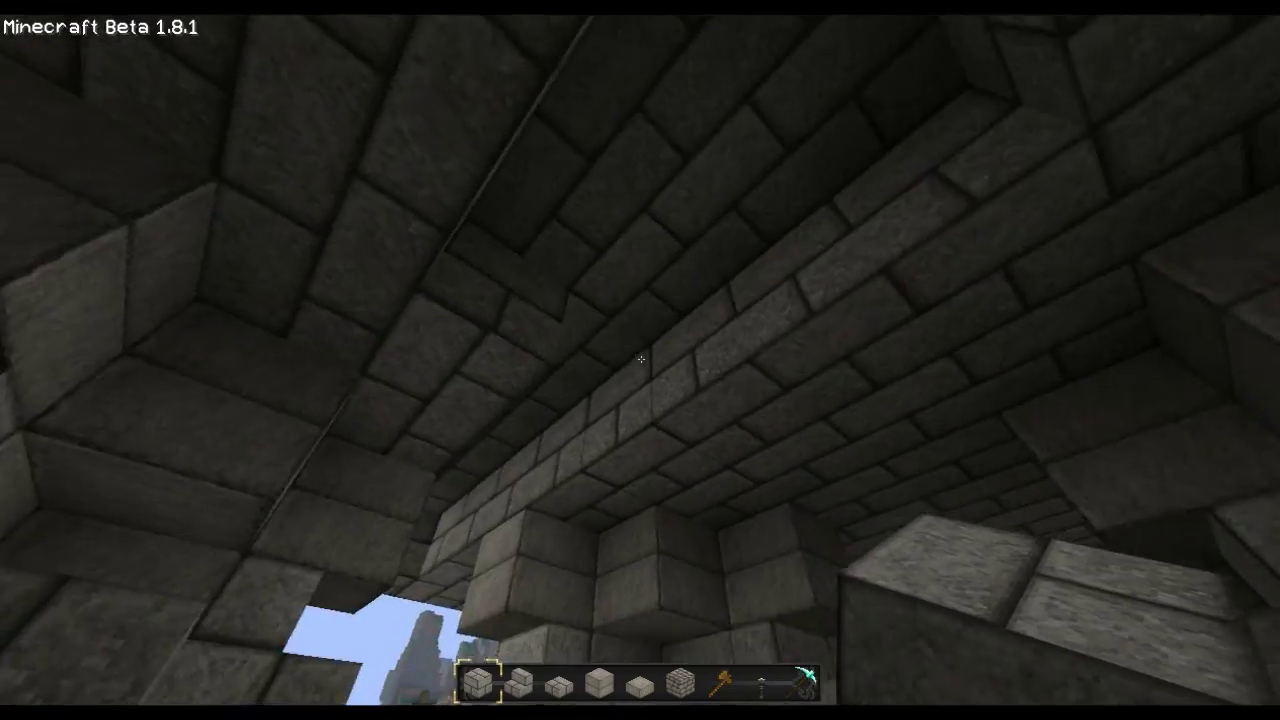
key("w")
key("w")
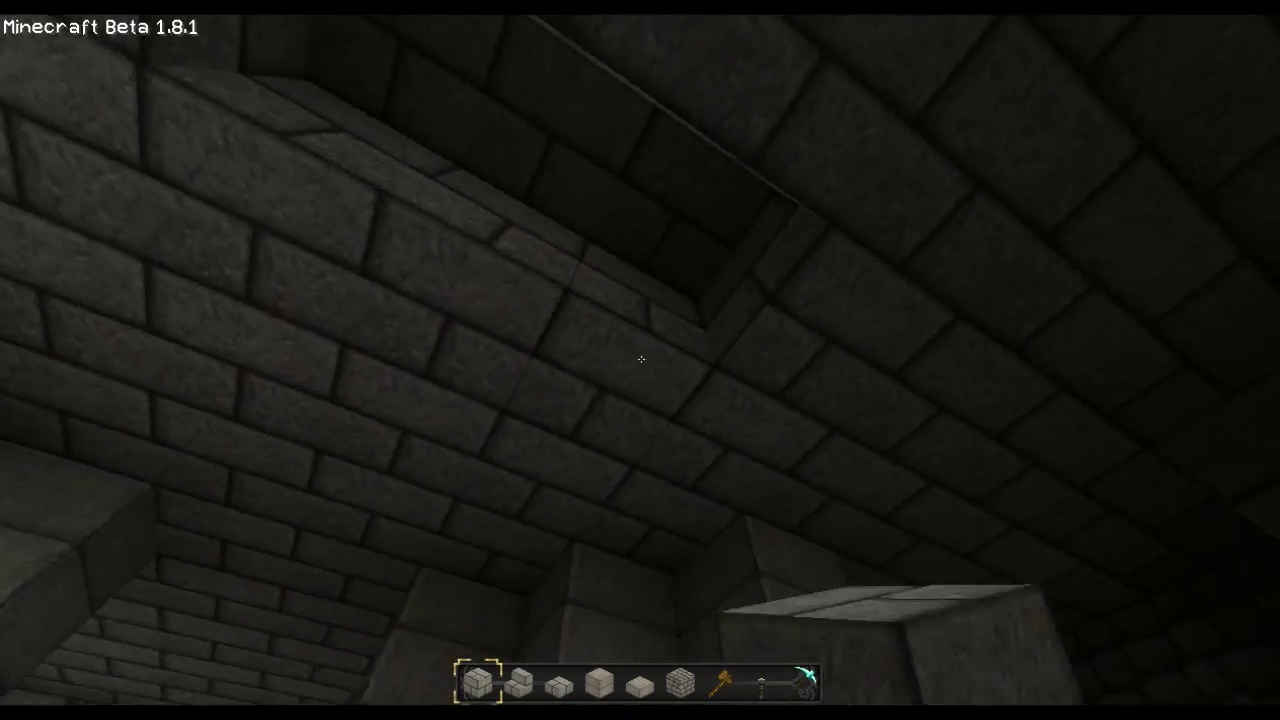
key("w")
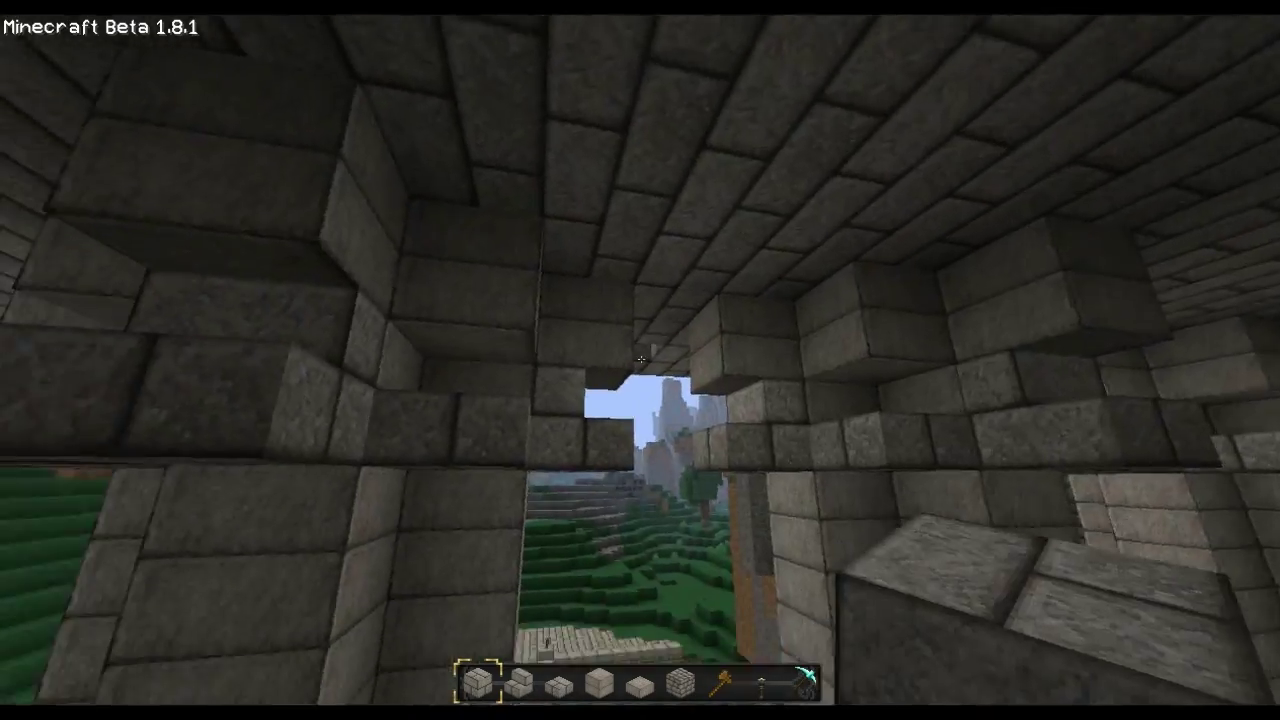
key("s")
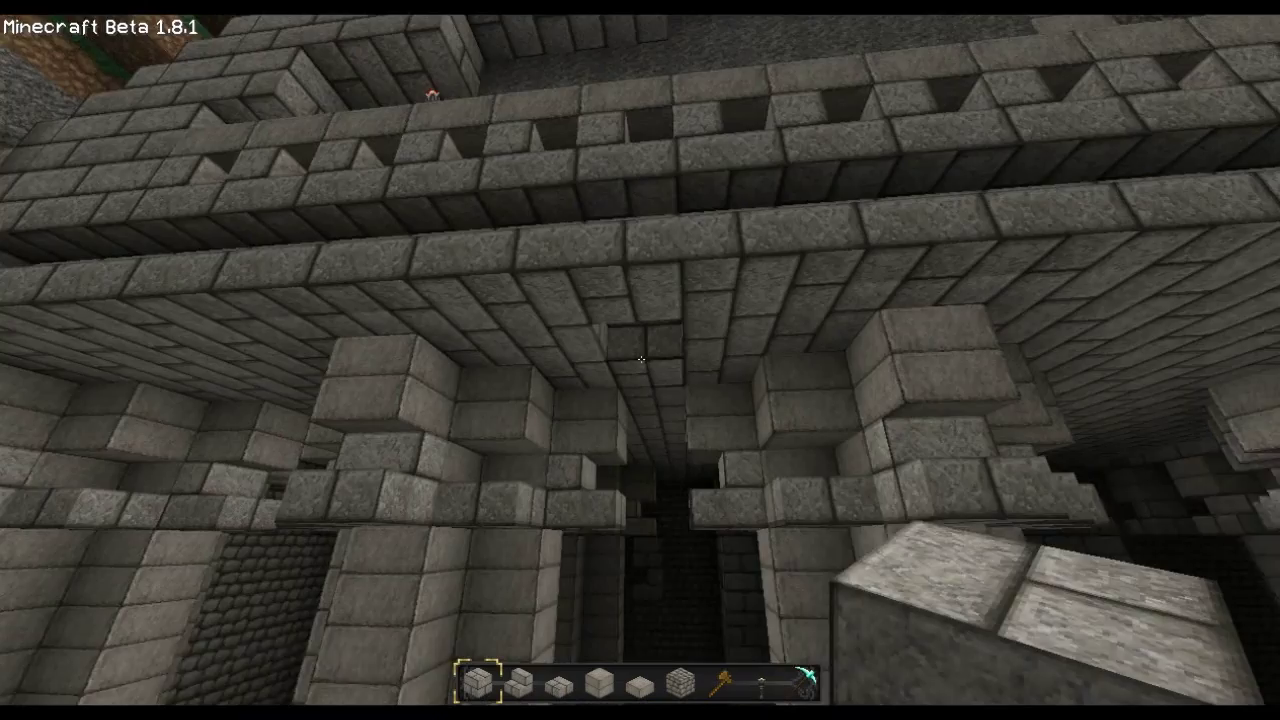
key("s")
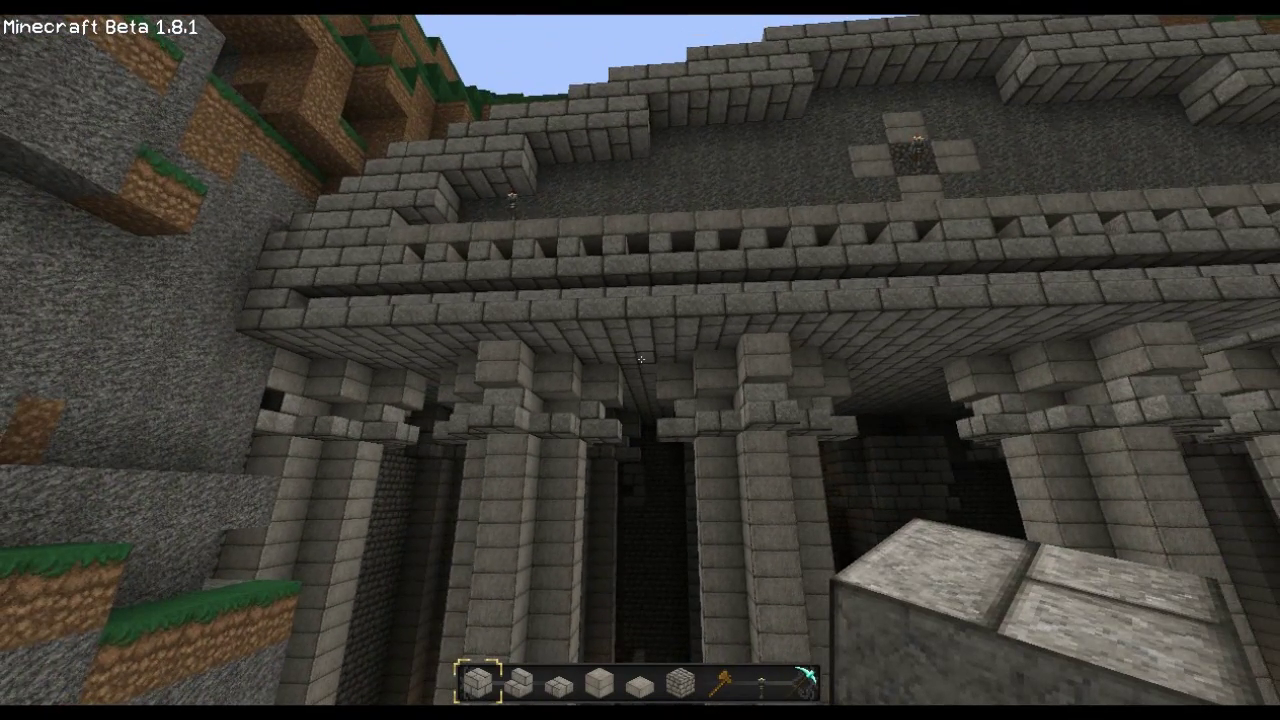
key("w")
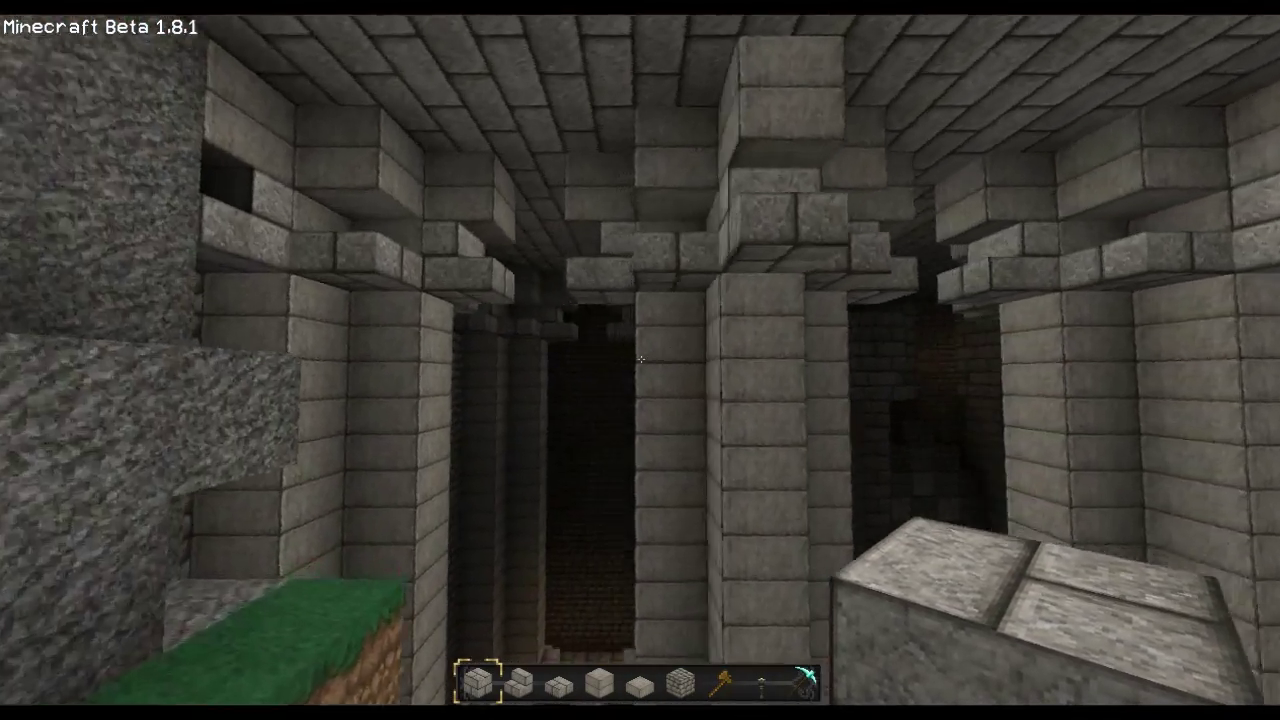
key("w")
key("w")
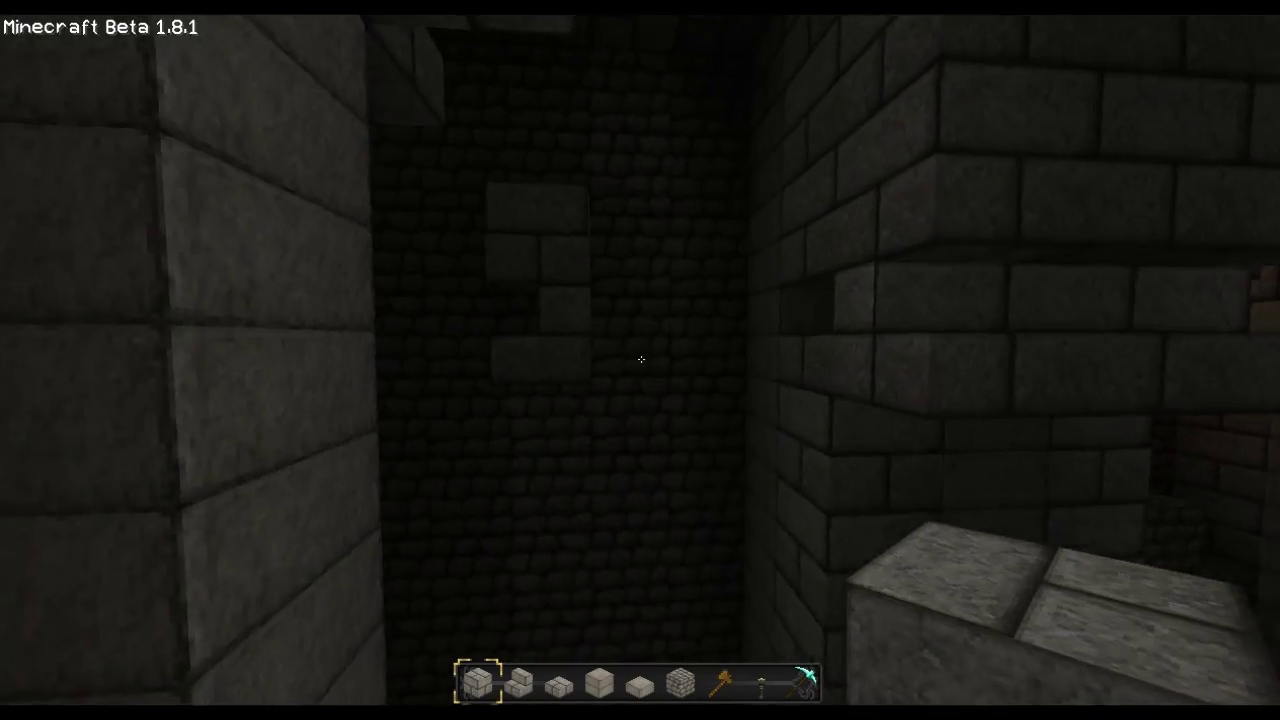
scroll(641, 359, "down", 1)
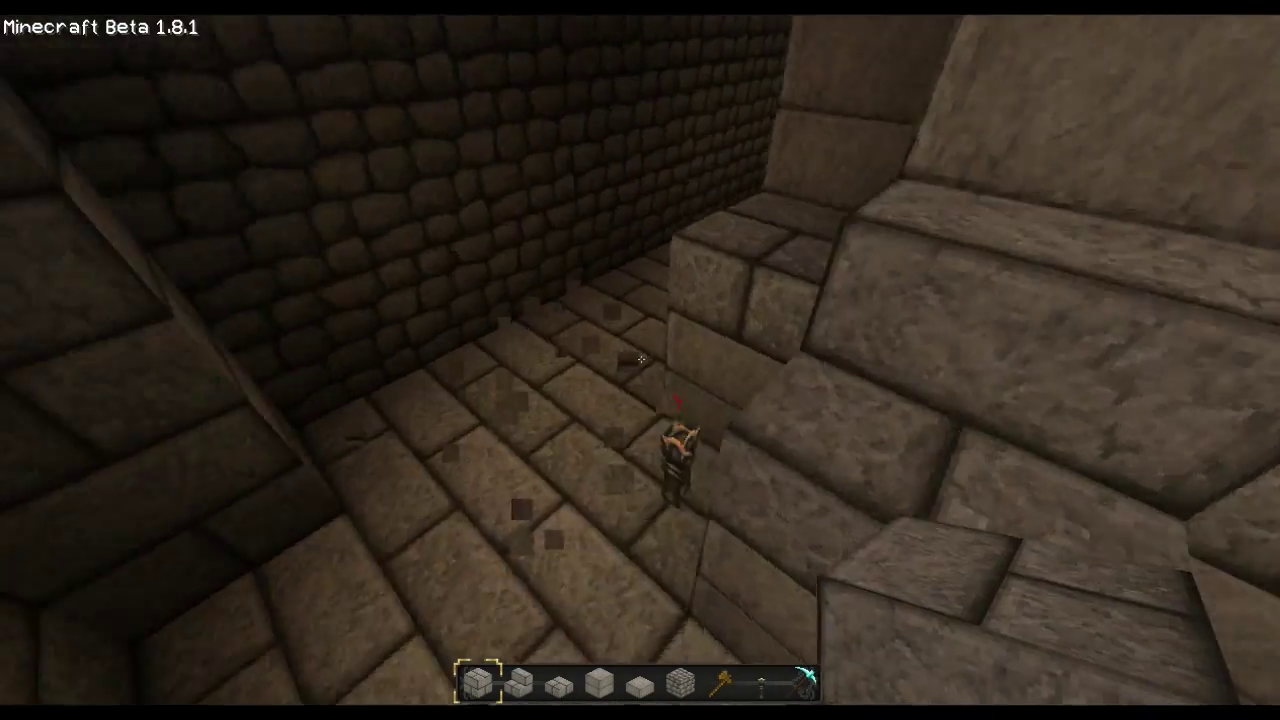
key("2")
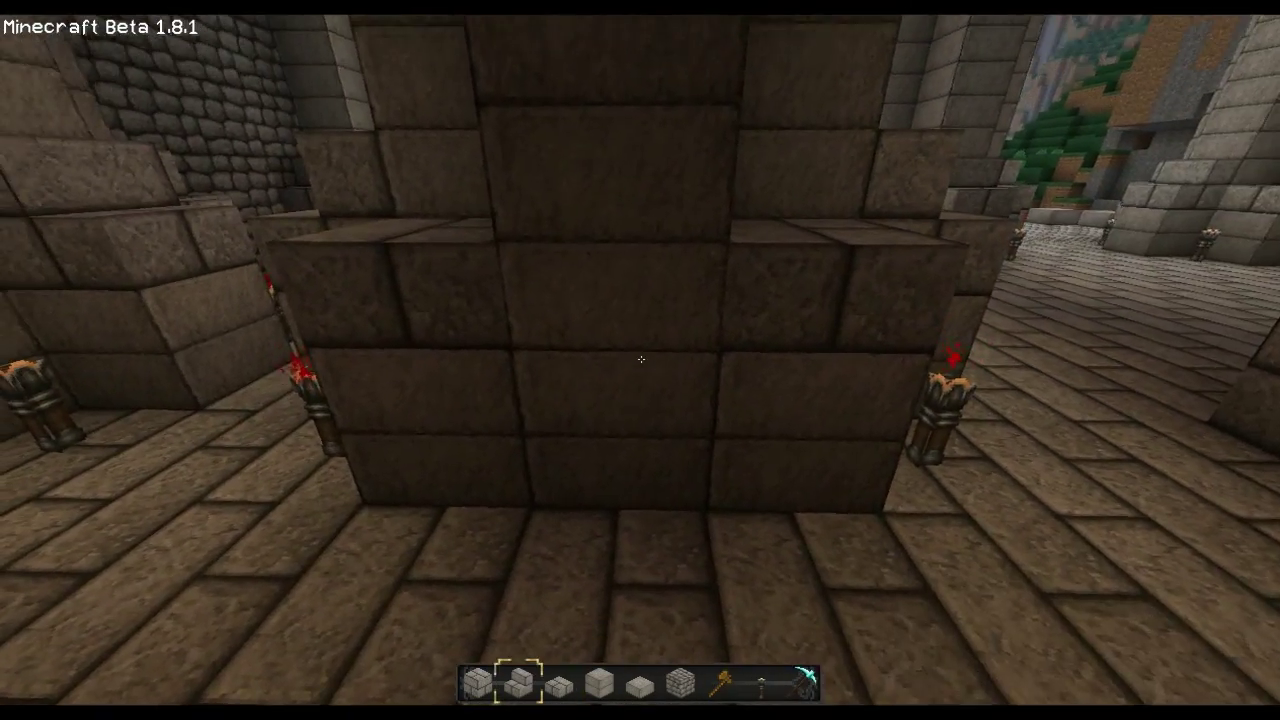
key("1")
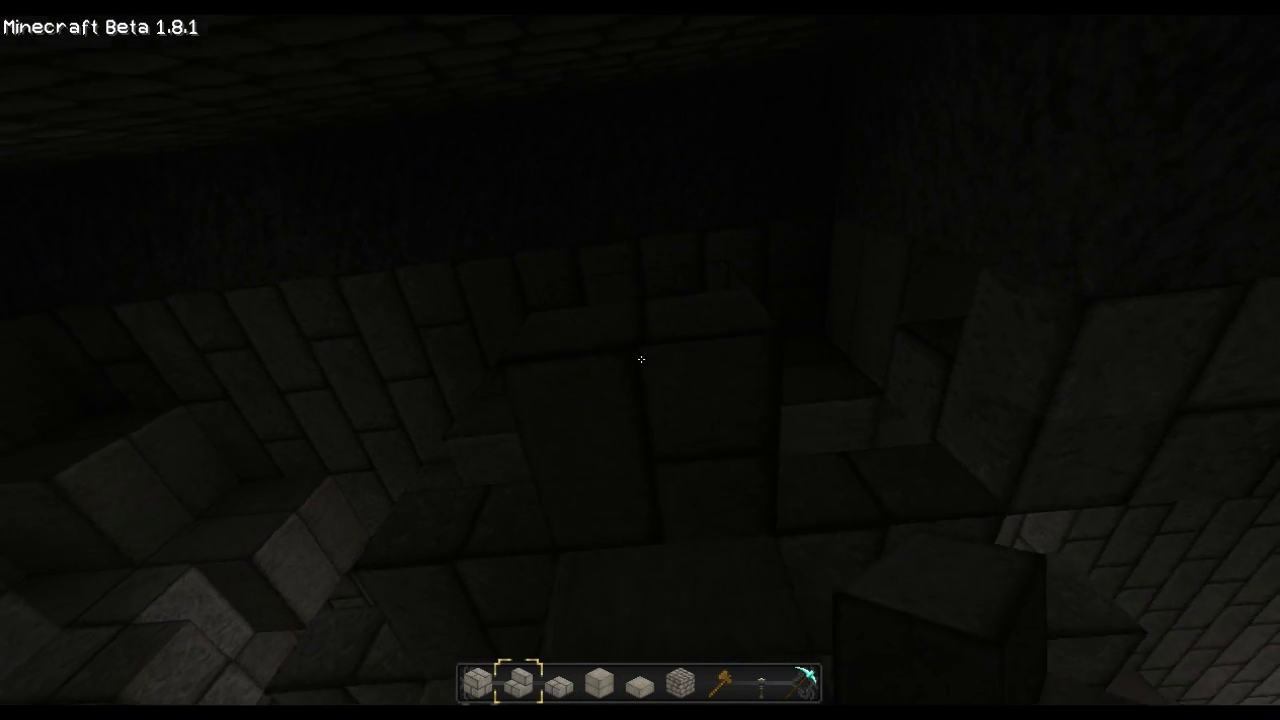
scroll(641, 359, "down", 2)
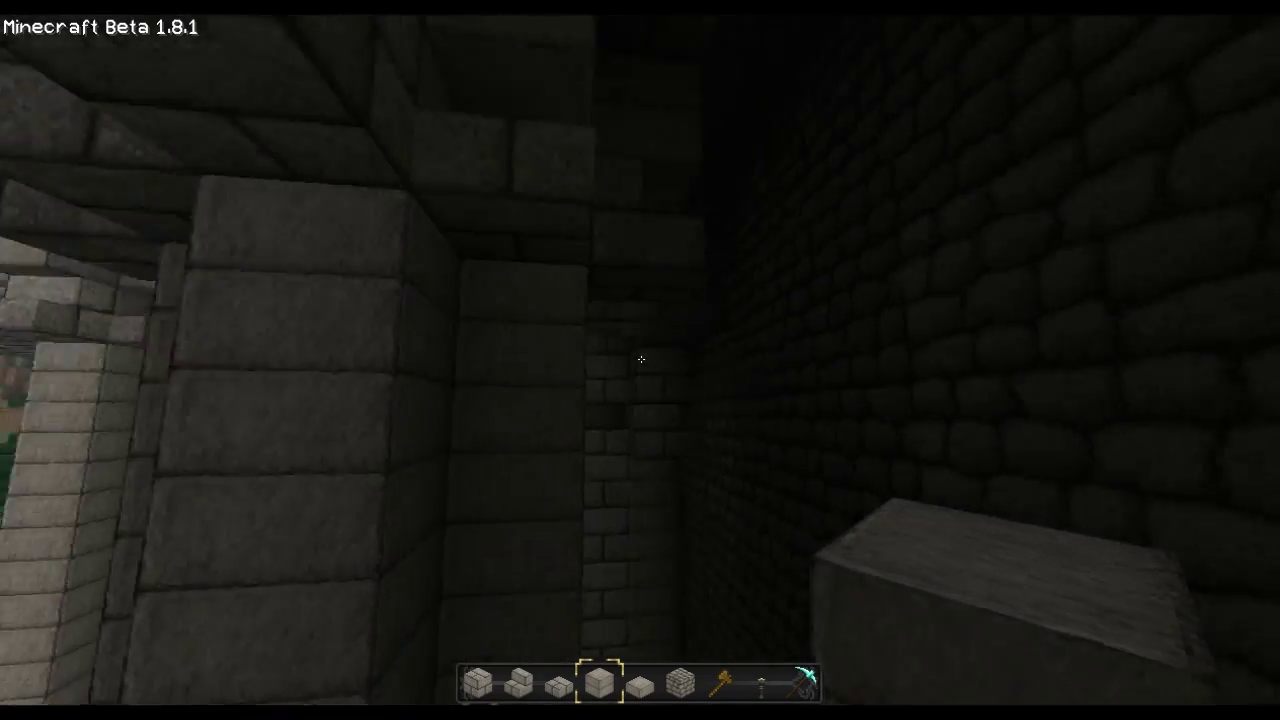
scroll(641, 359, "up", 1)
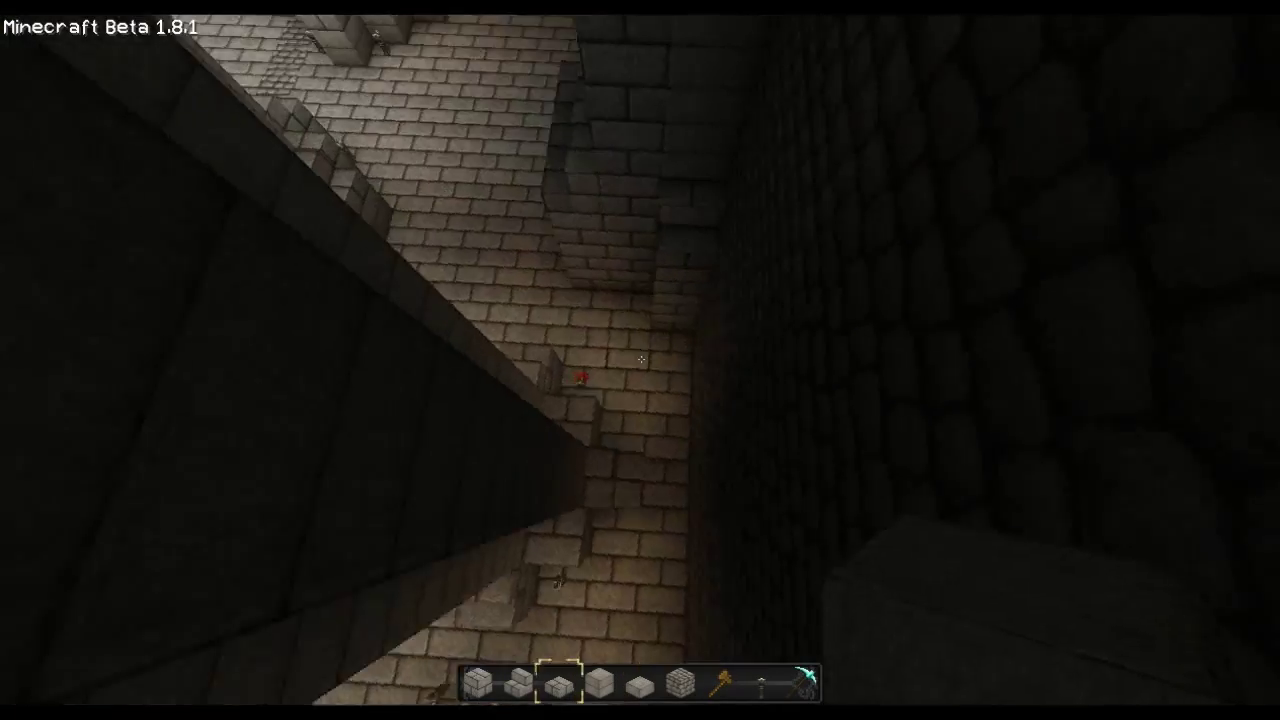
scroll(641, 359, "up", 1)
scroll(641, 359, "up", 1)
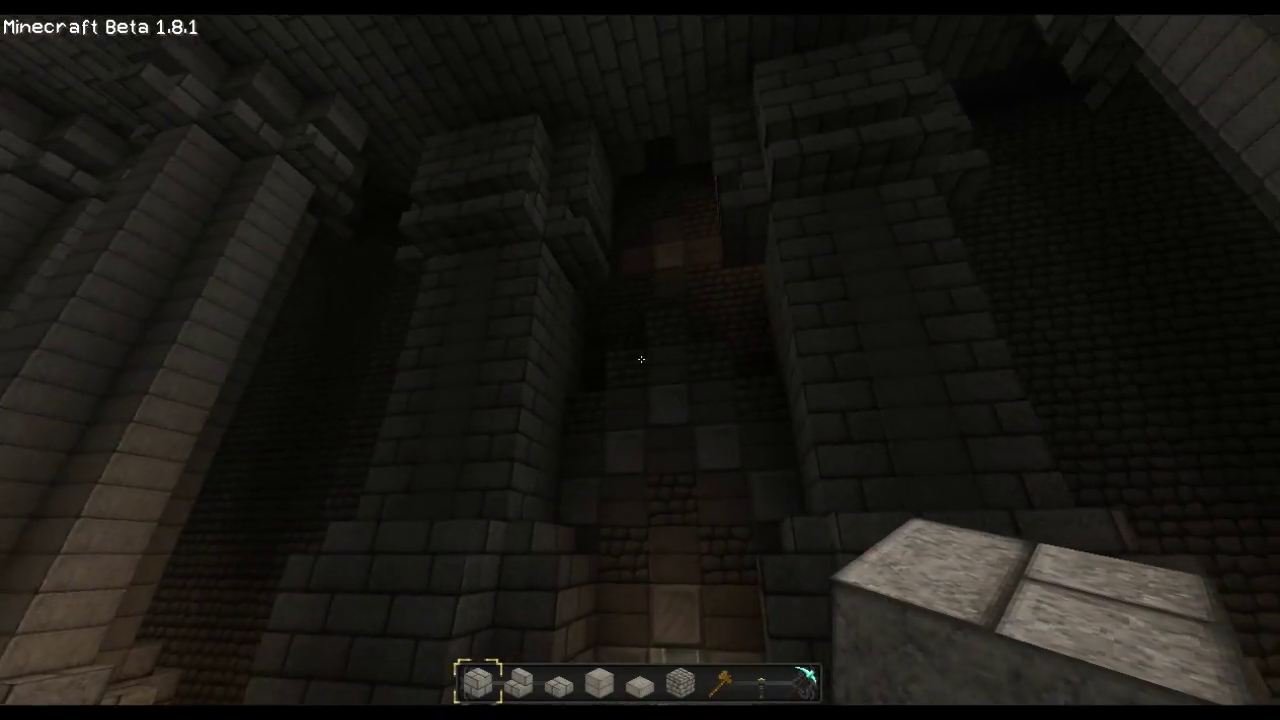
scroll(641, 359, "down", 4)
scroll(641, 359, "down", 2)
scroll(641, 359, "down", 2)
scroll(641, 359, "up", 1)
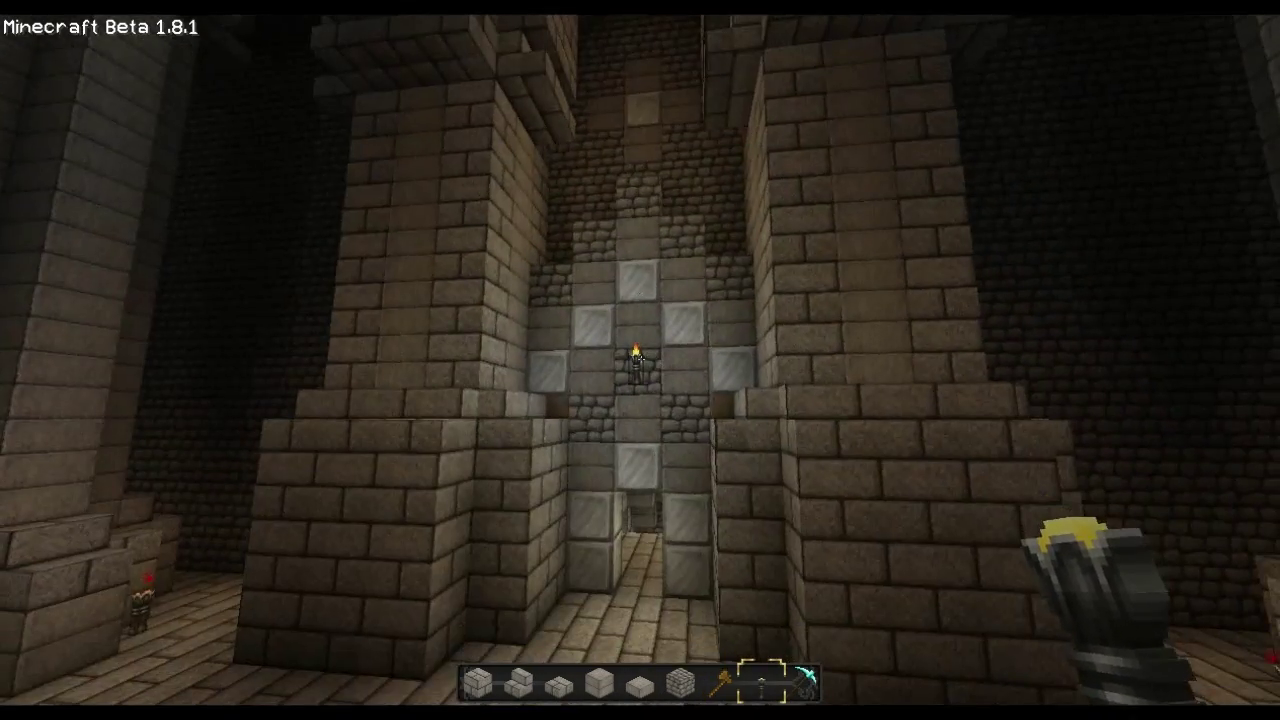
- Break the two wall torches along the corridor, one after the other
left_click(641, 359)
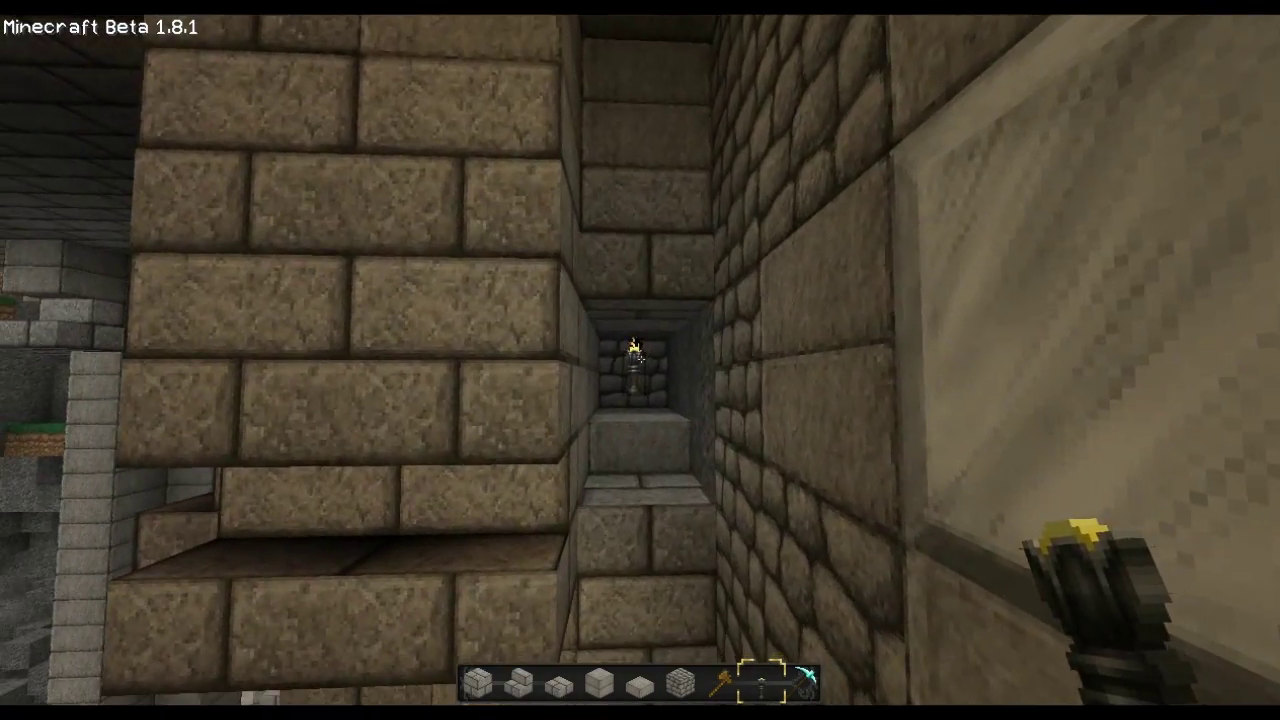
left_click(641, 359)
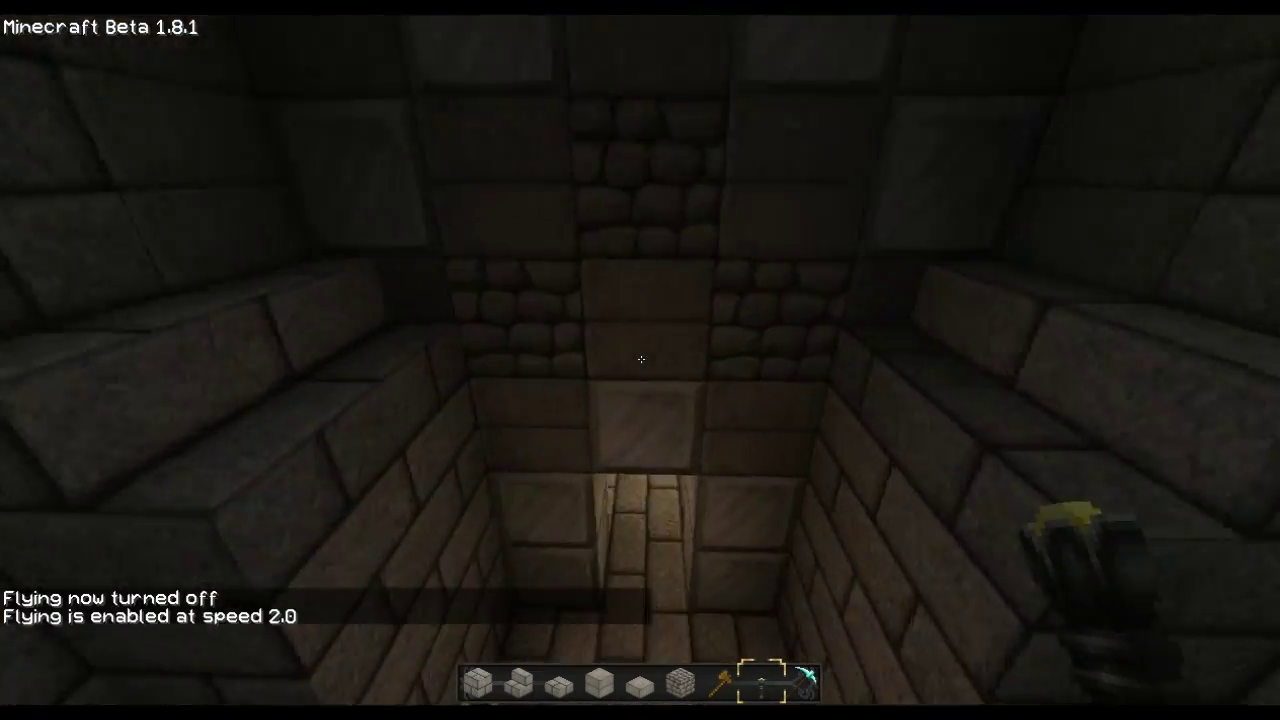
- Walk and fly through the long stone corridor toward the courtyard
key("f")
key("w")
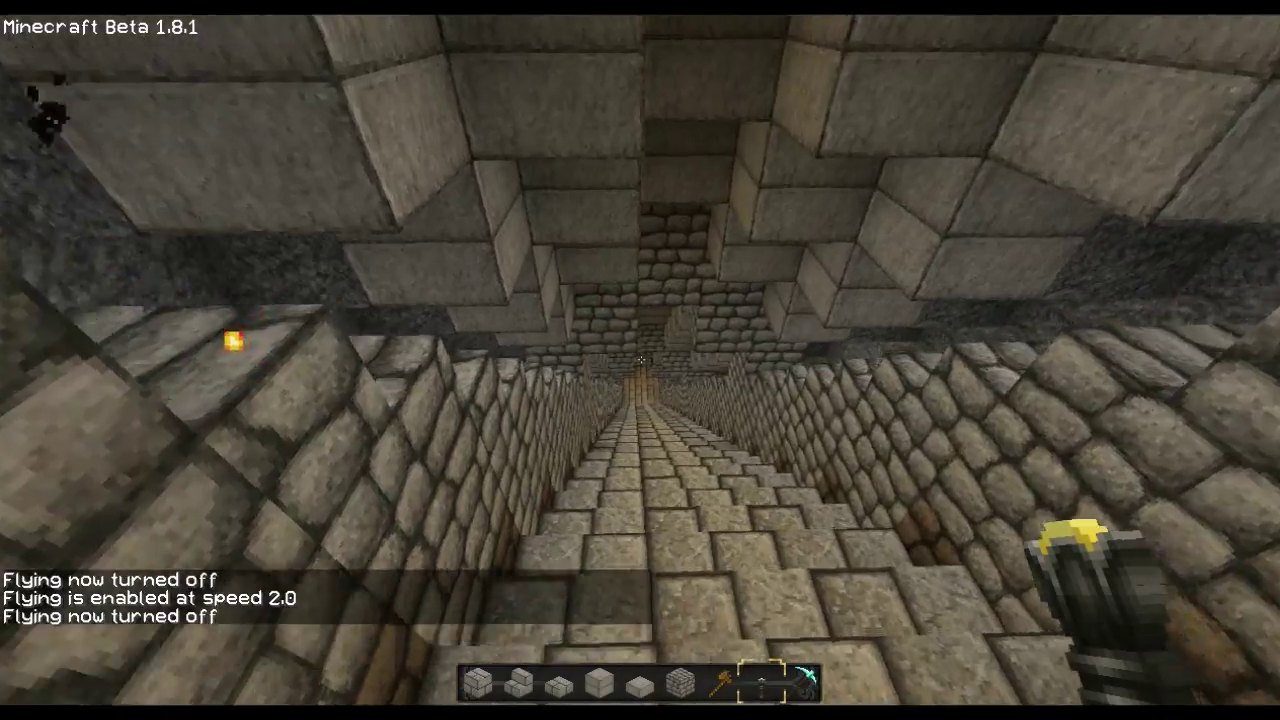
key("w")
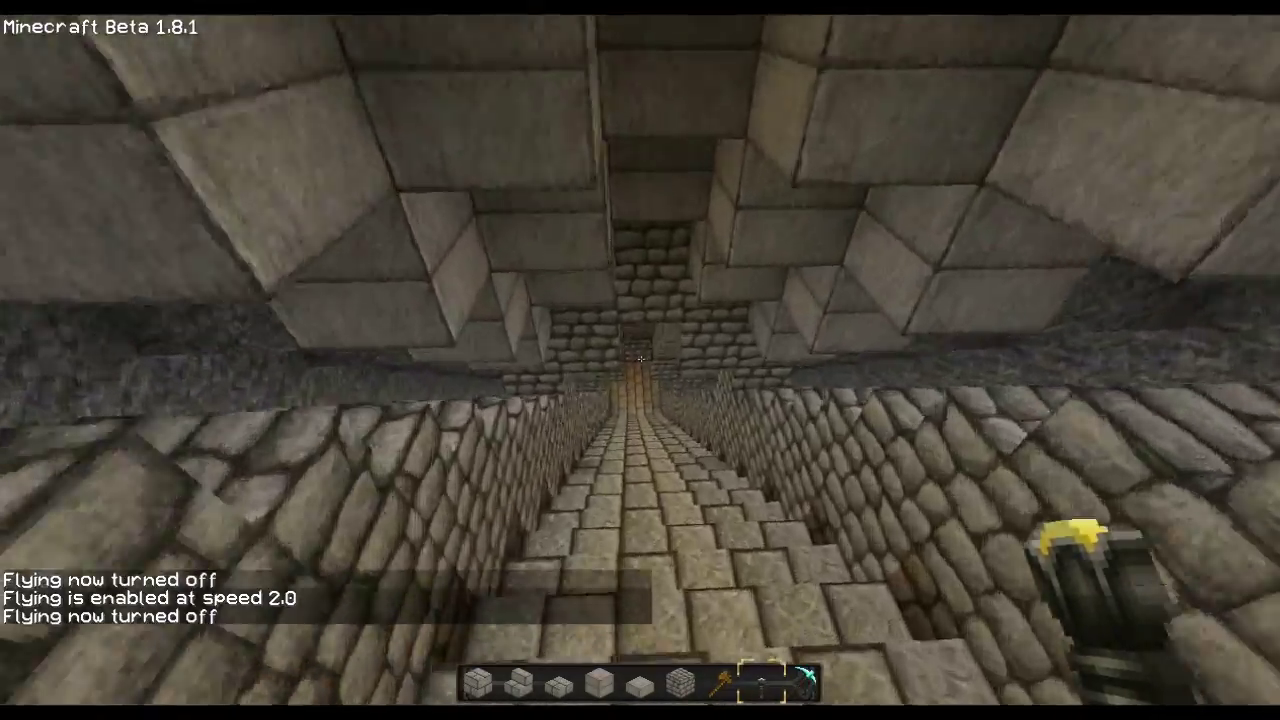
key("w")
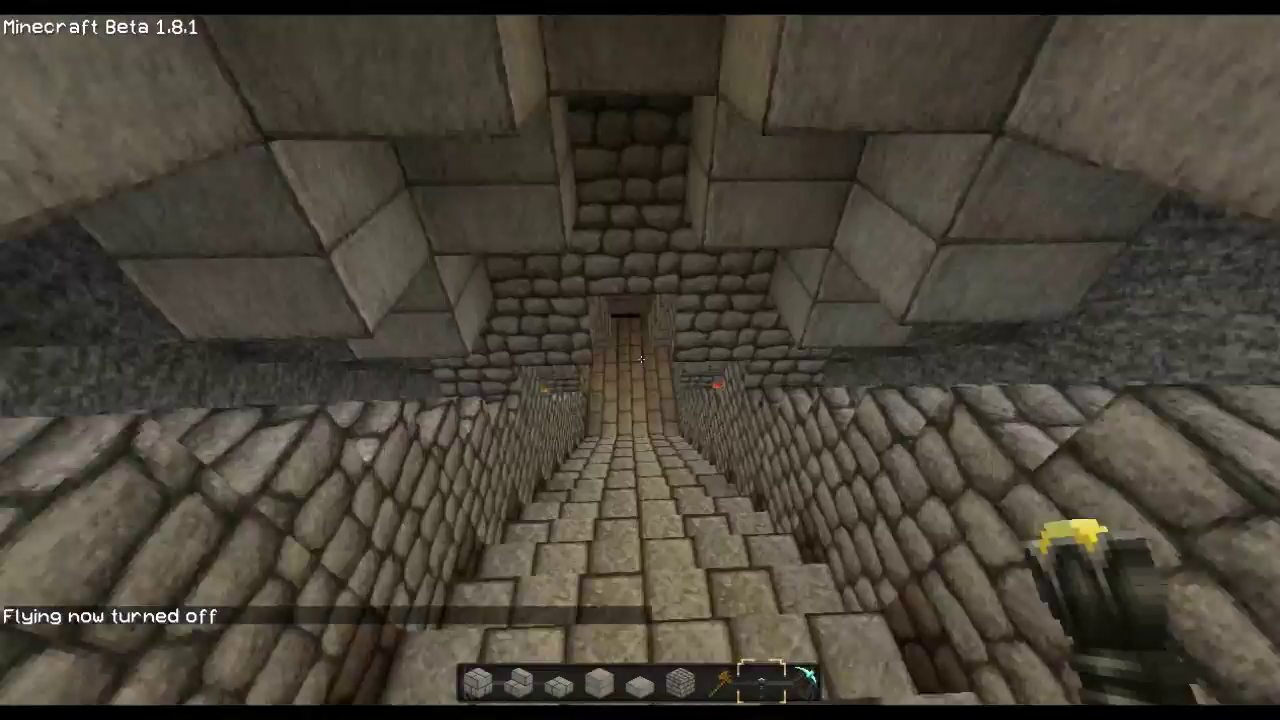
key("f")
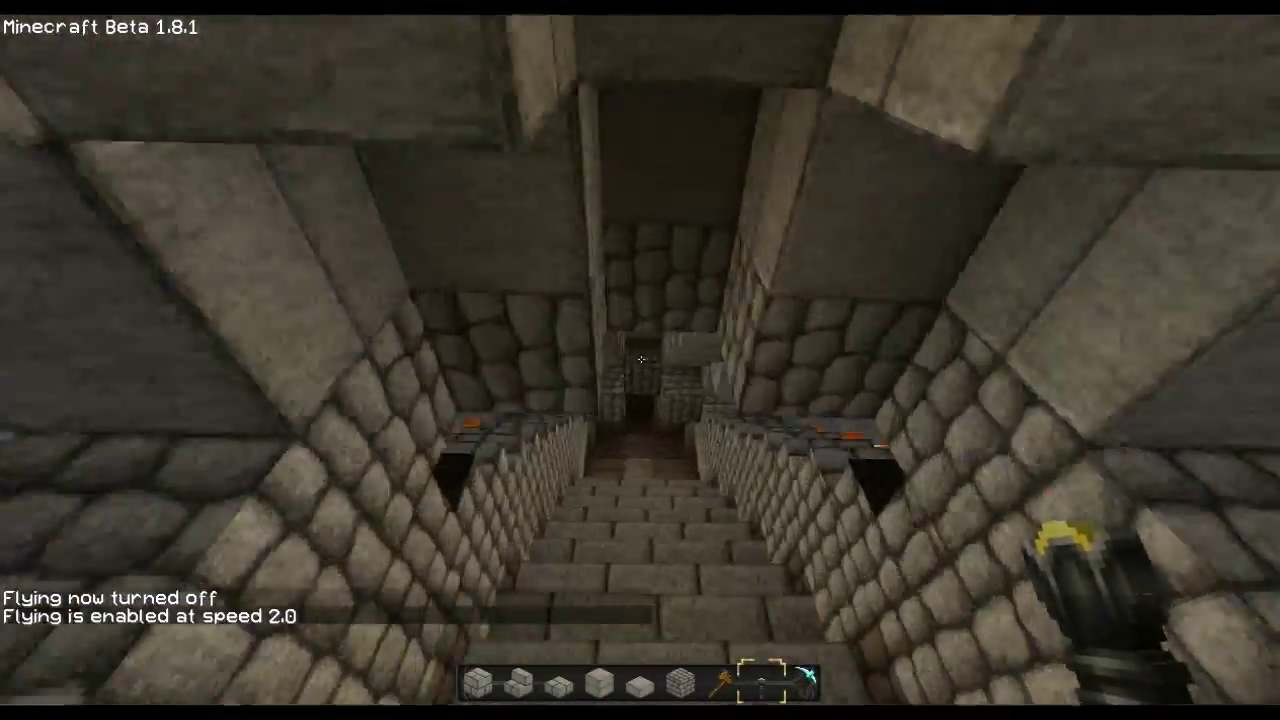
key("w")
key("f")
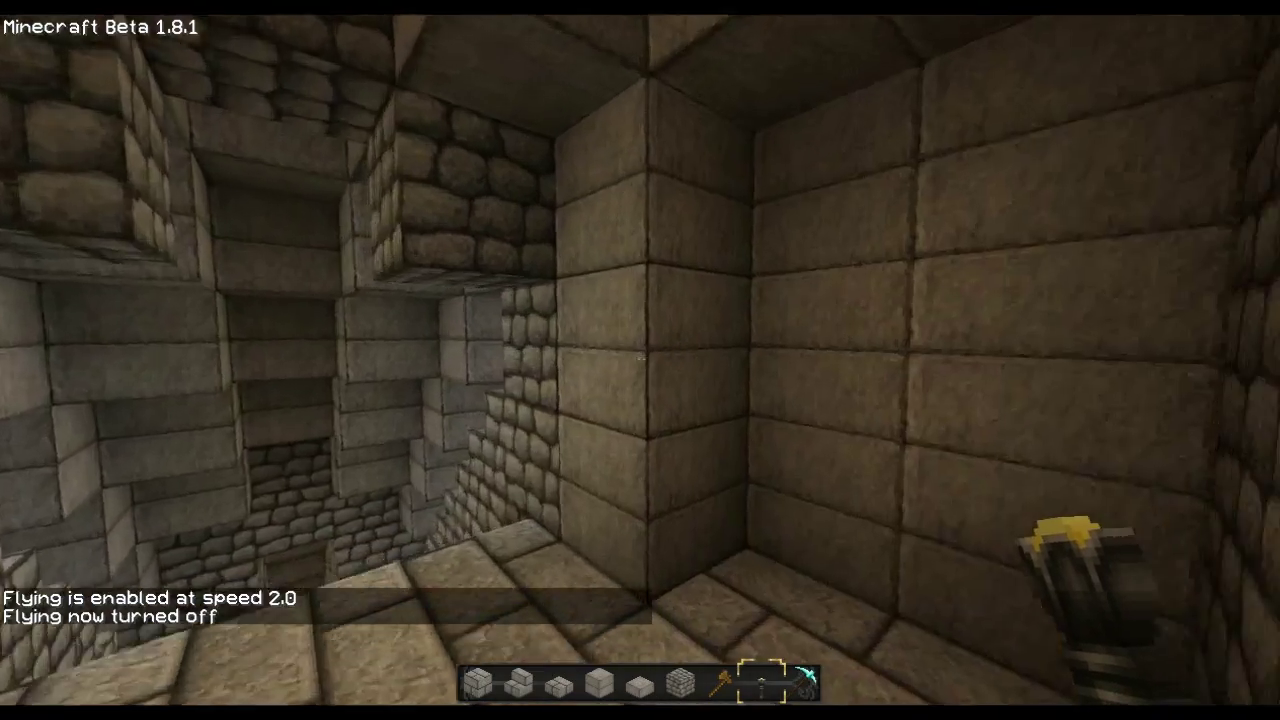
scroll(641, 358, "up", 1)
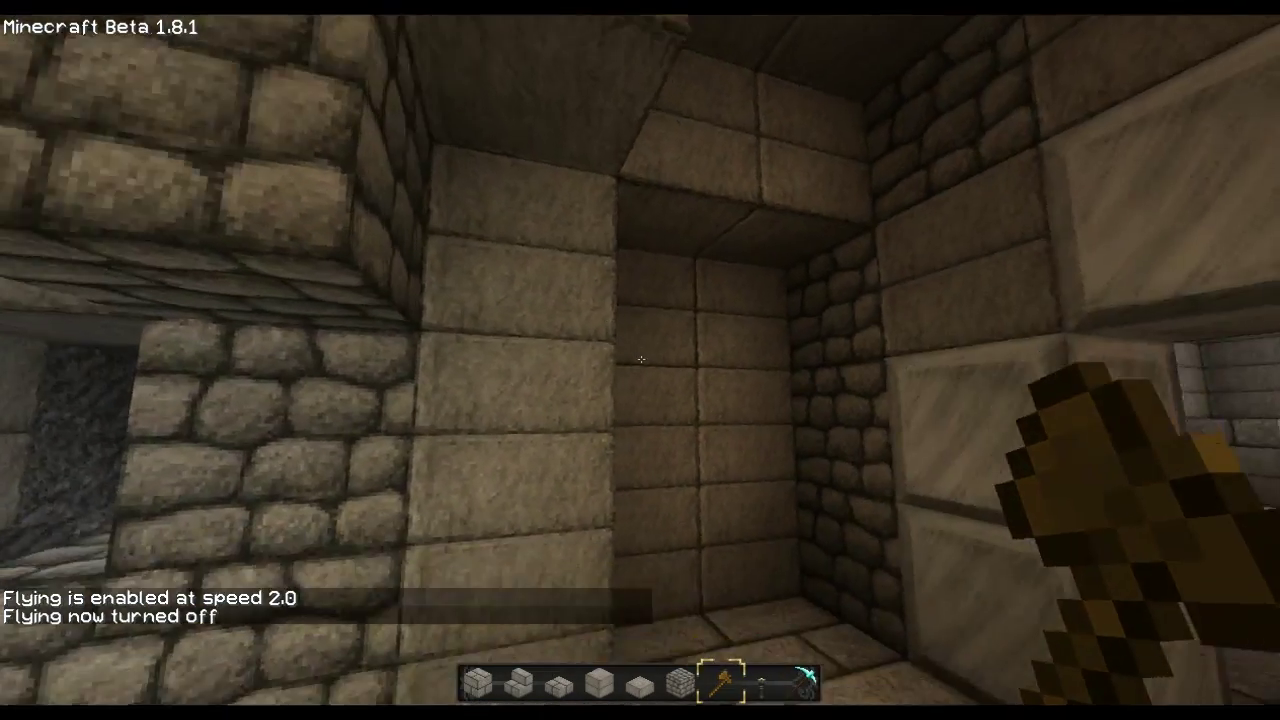
- Select the staircase from a wall block down to the stairway bottom with the wand
left_click(641, 359)
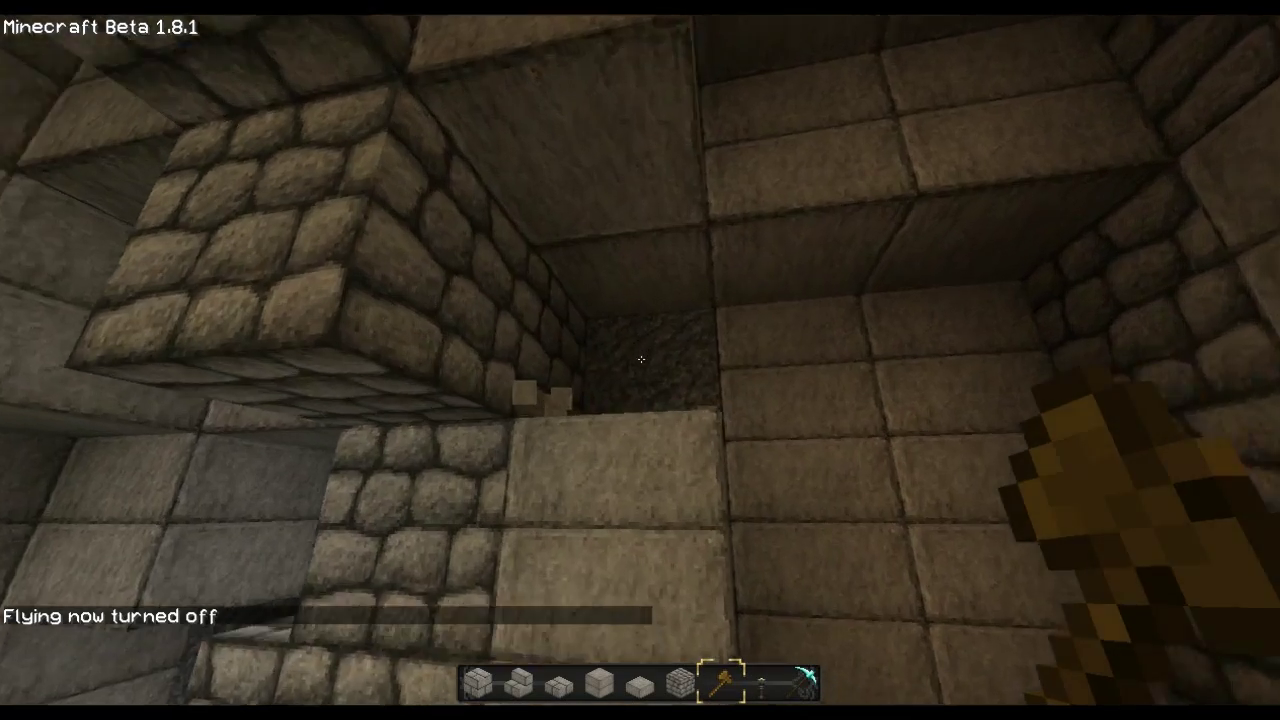
left_click(641, 359)
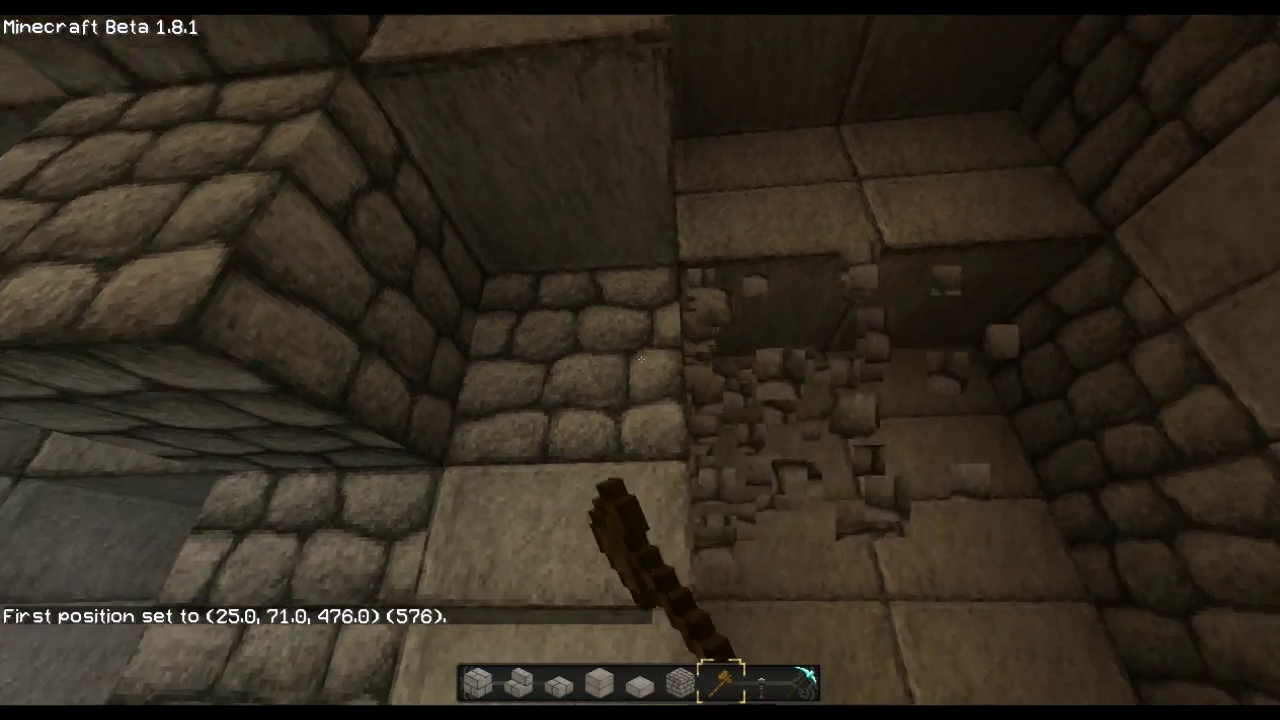
scroll(641, 359, "down", 2)
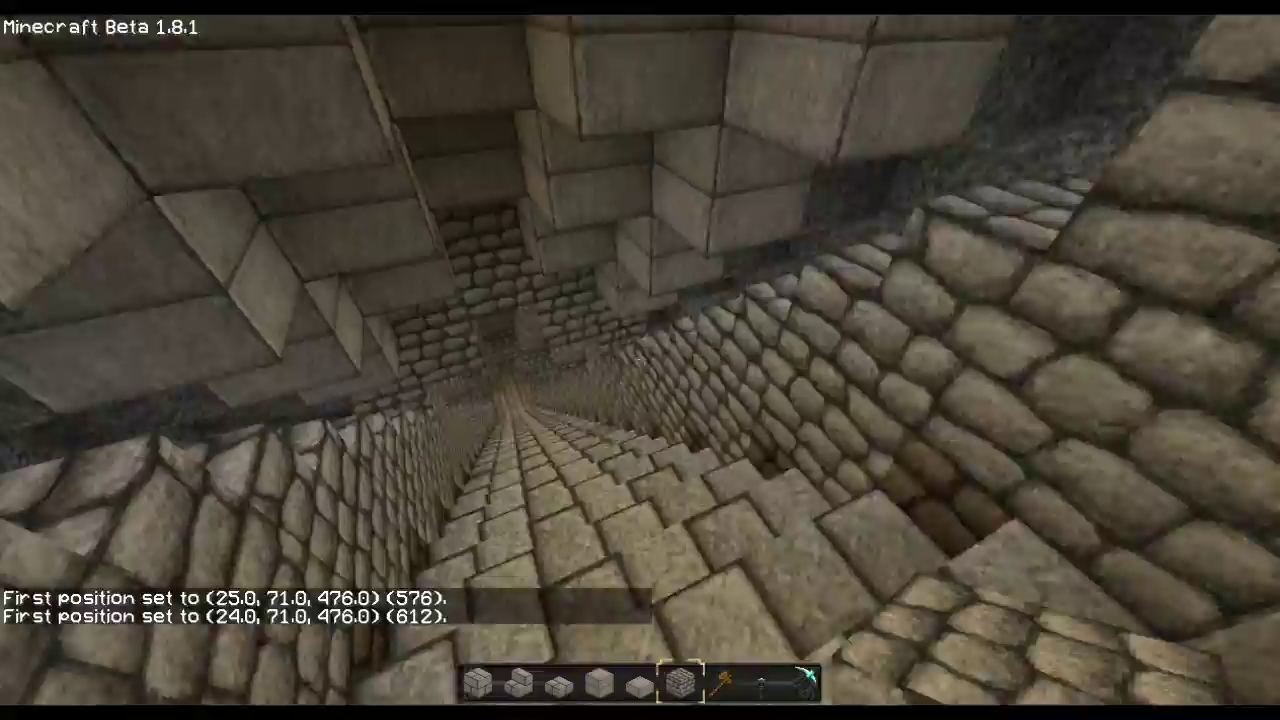
key("f")
key("w")
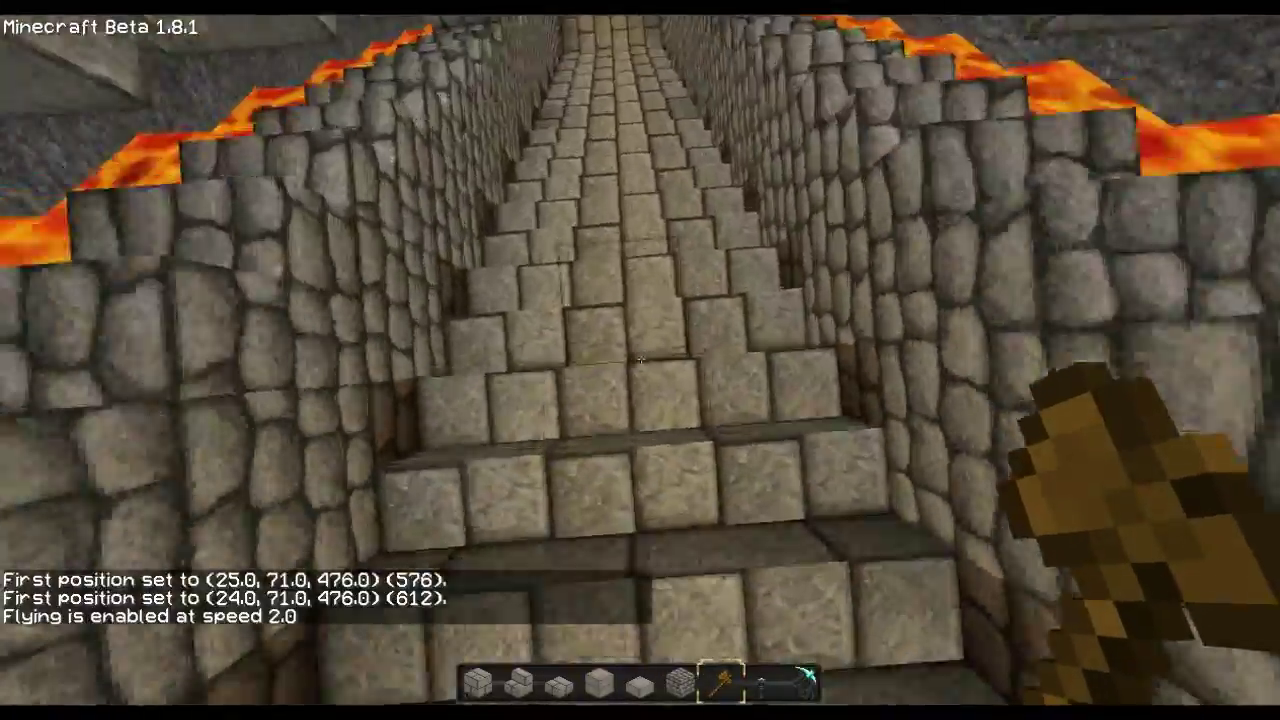
key("f")
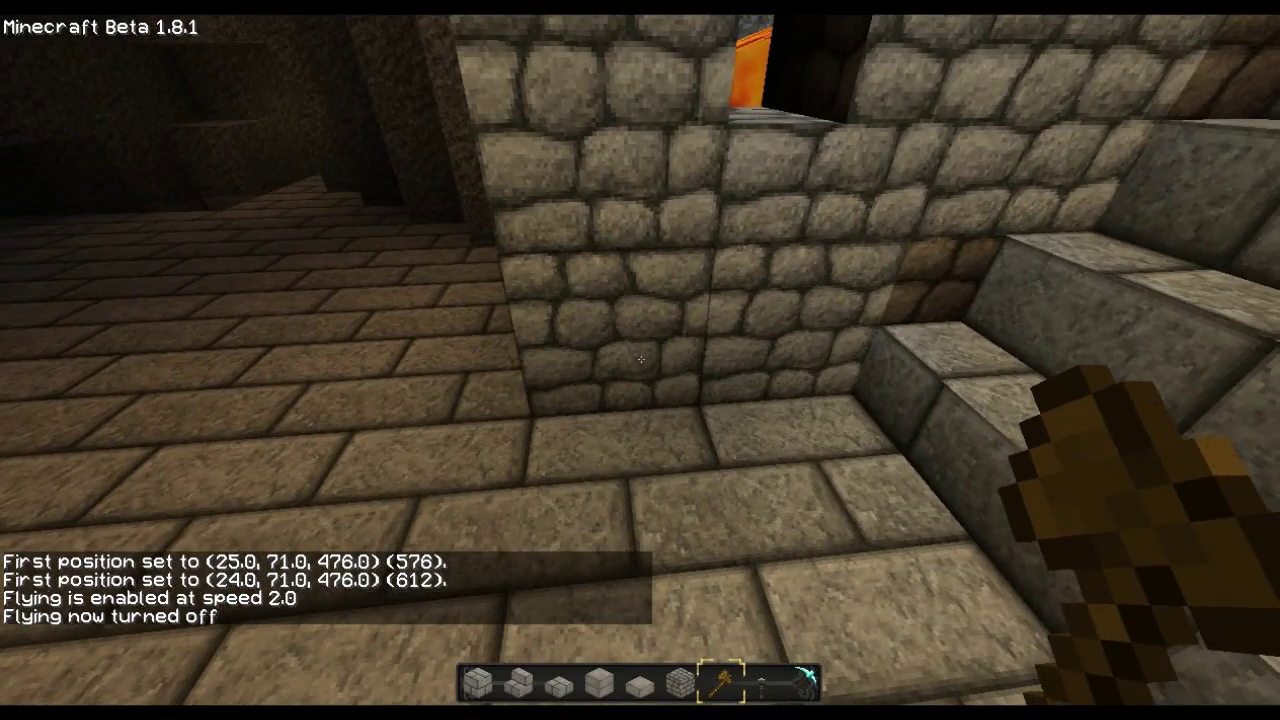
right_click(641, 359)
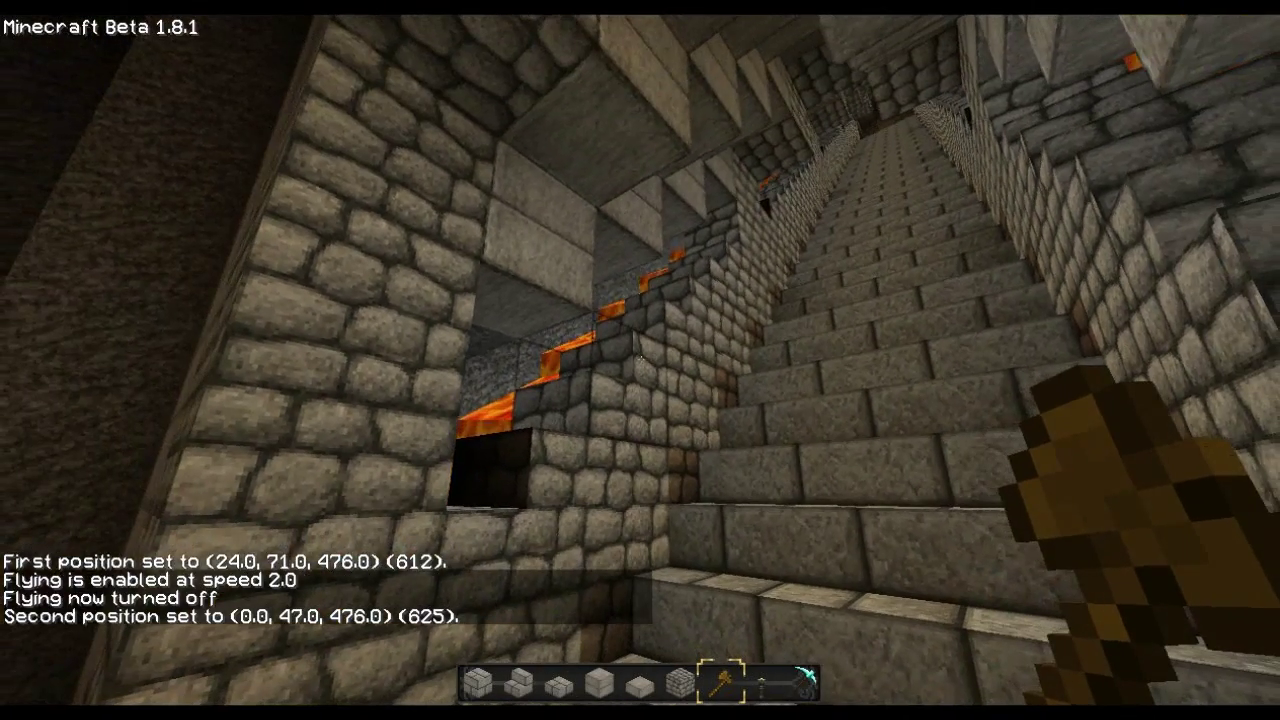
- Copy and then cut the selected staircase region with //copy and //cut
key("t")
type("//copy")
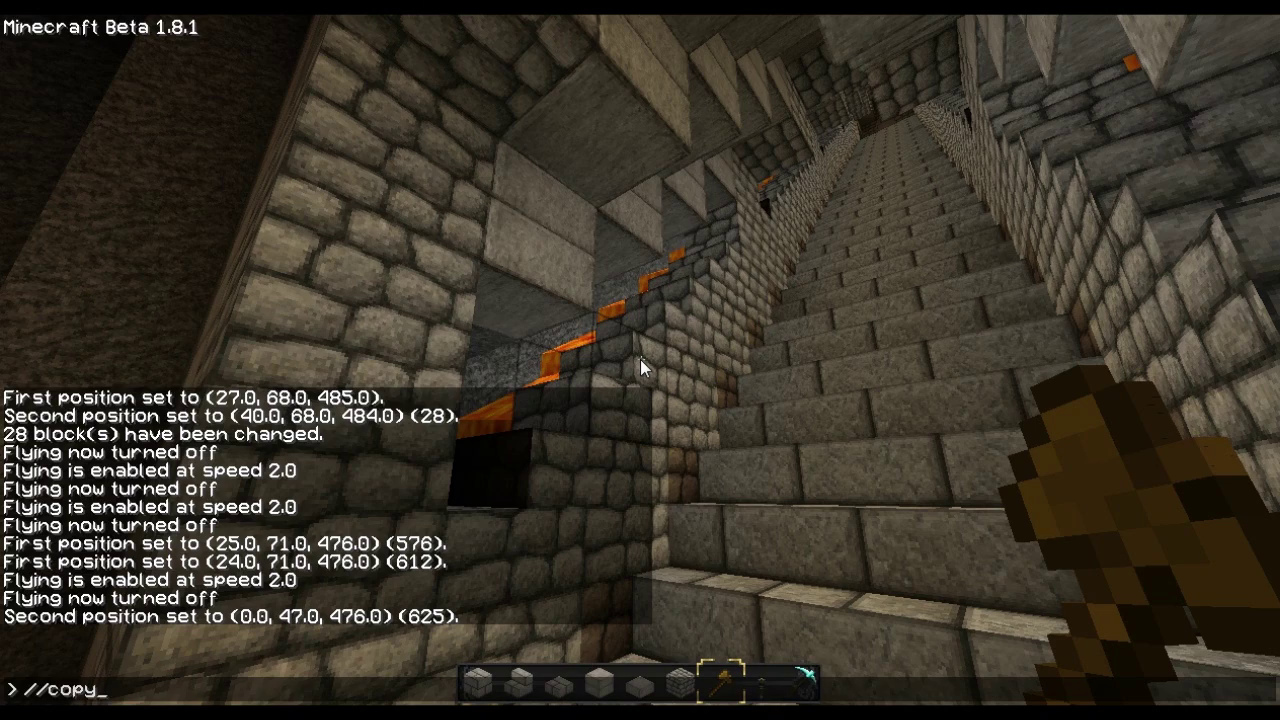
key("Return")
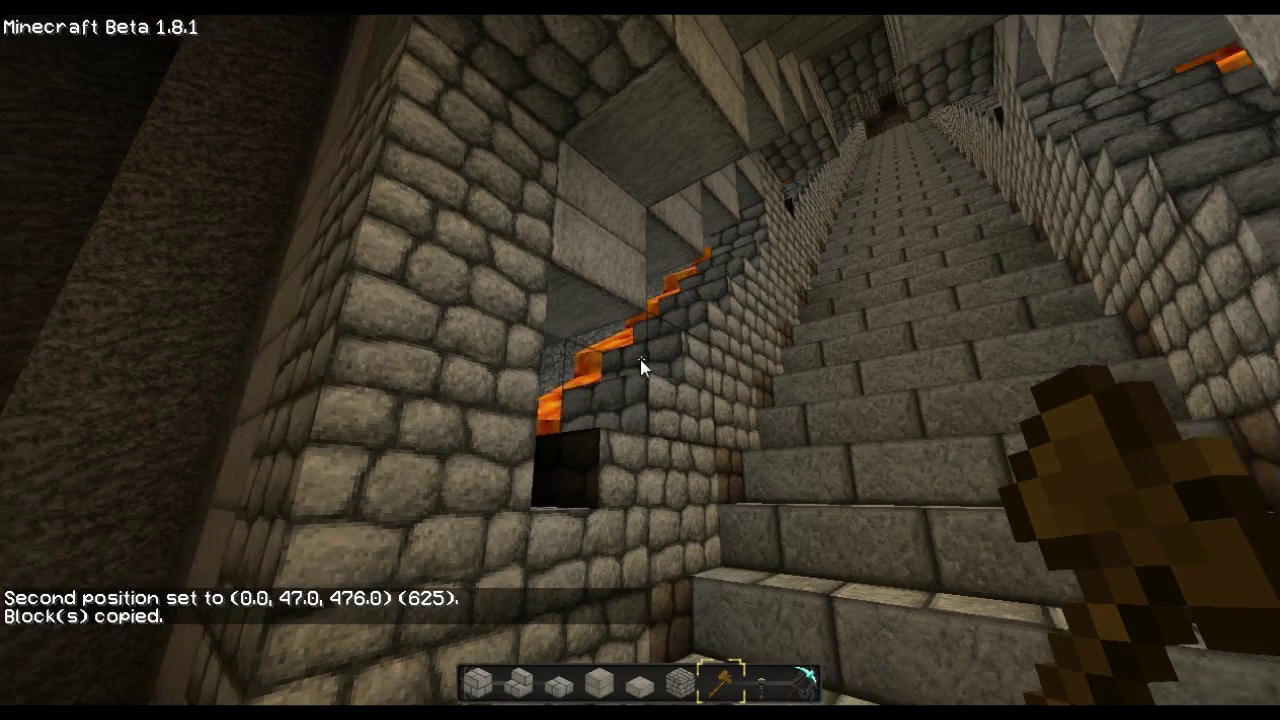
type("t//cut")
key("Return")
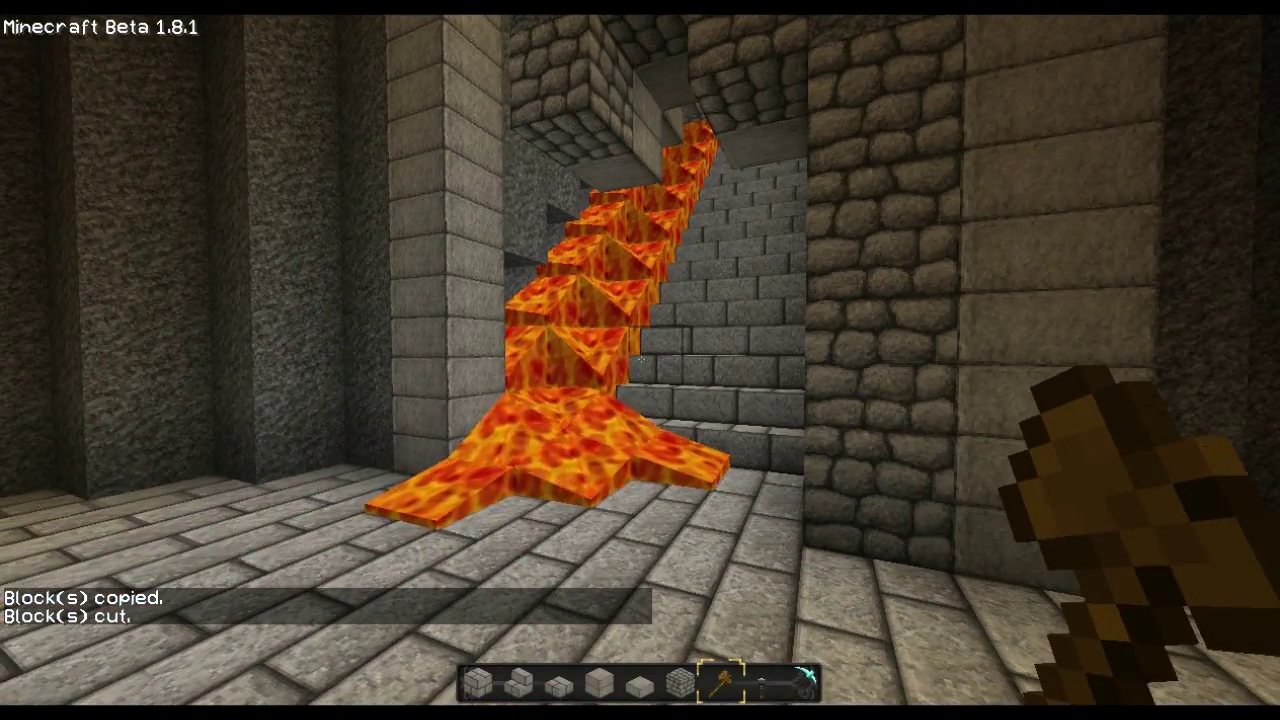
type("tndo")
- Undo the staircase cut and fly up into the staircase passage beside the room wall
key("Return")
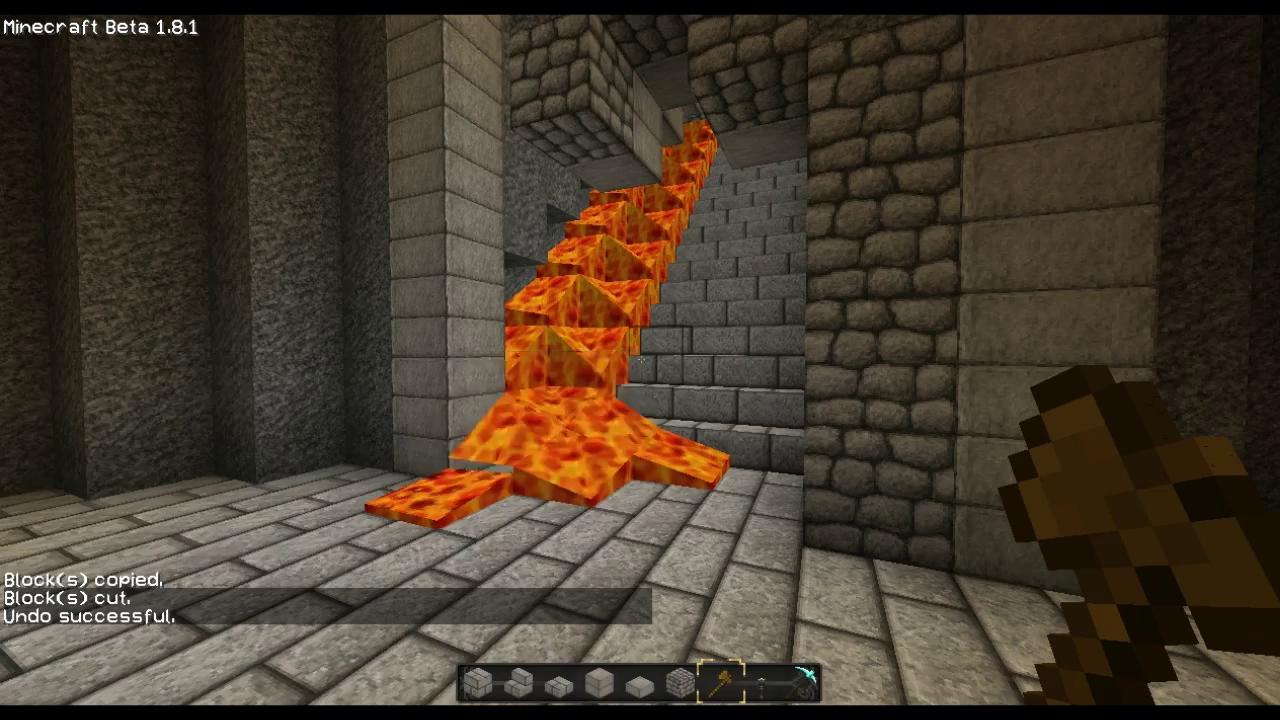
key("w")
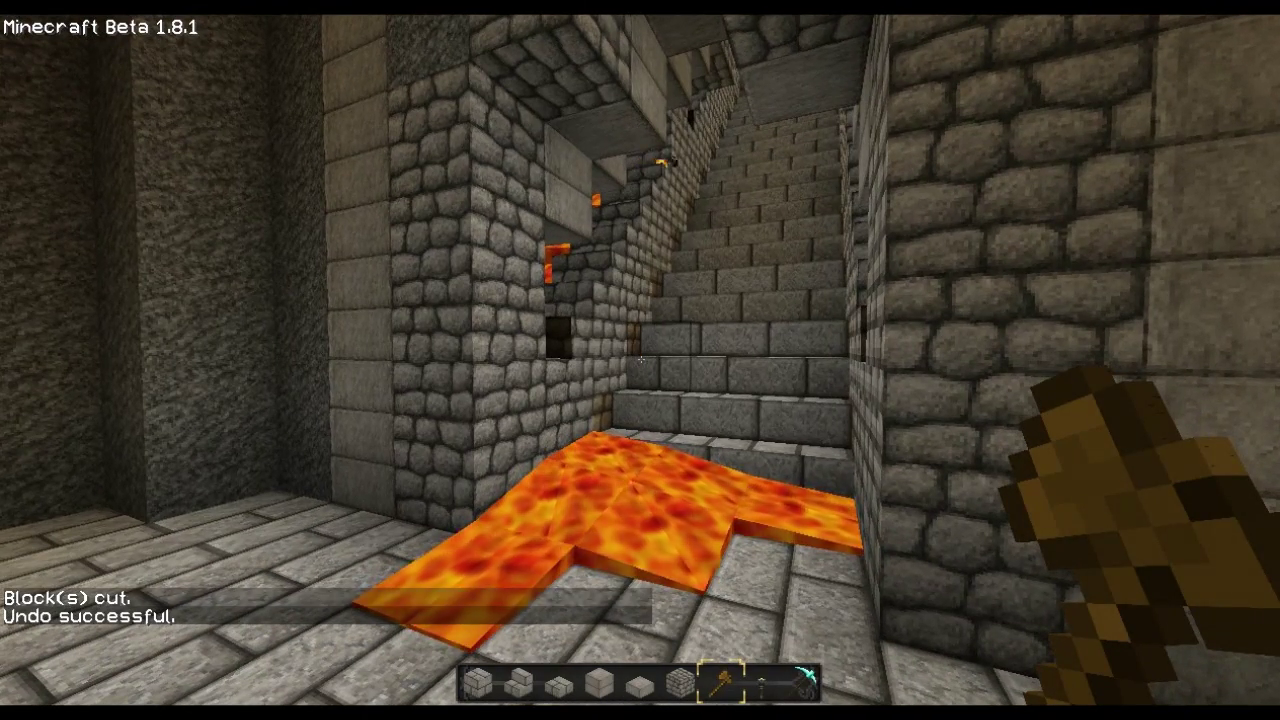
key("f")
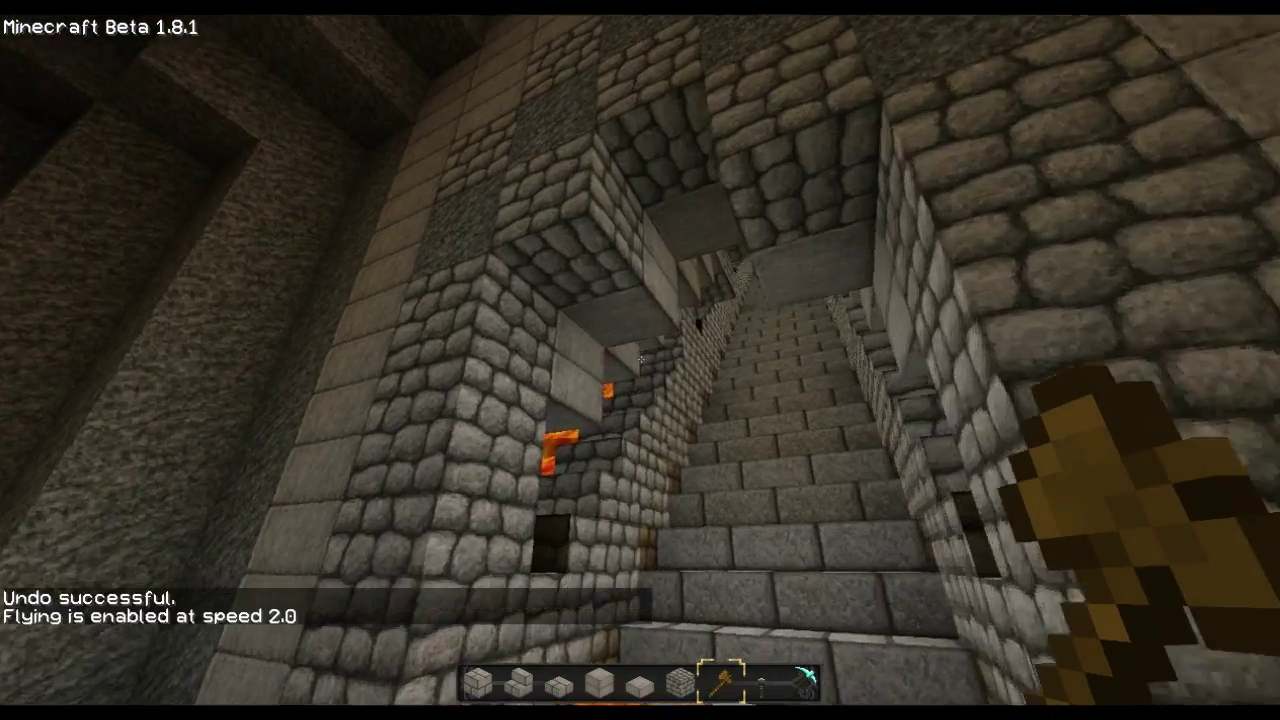
key("w")
key("w")
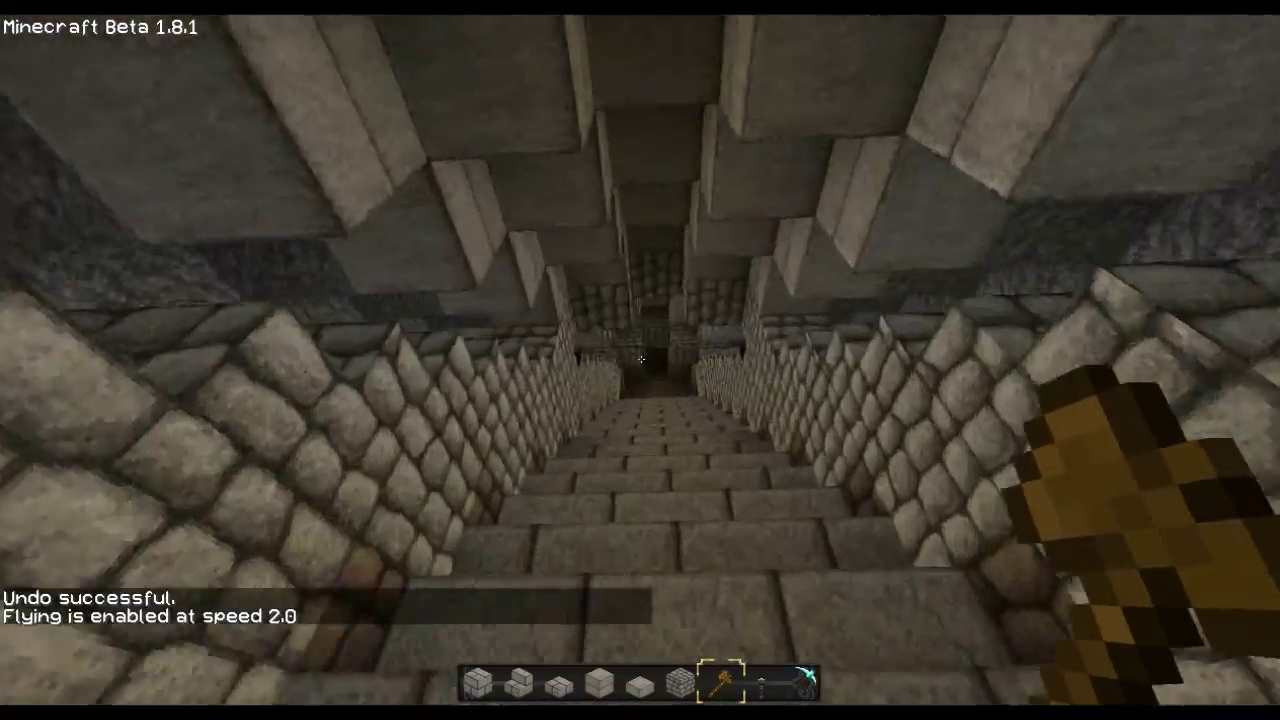
scroll(641, 359, "up", 1)
key("f")
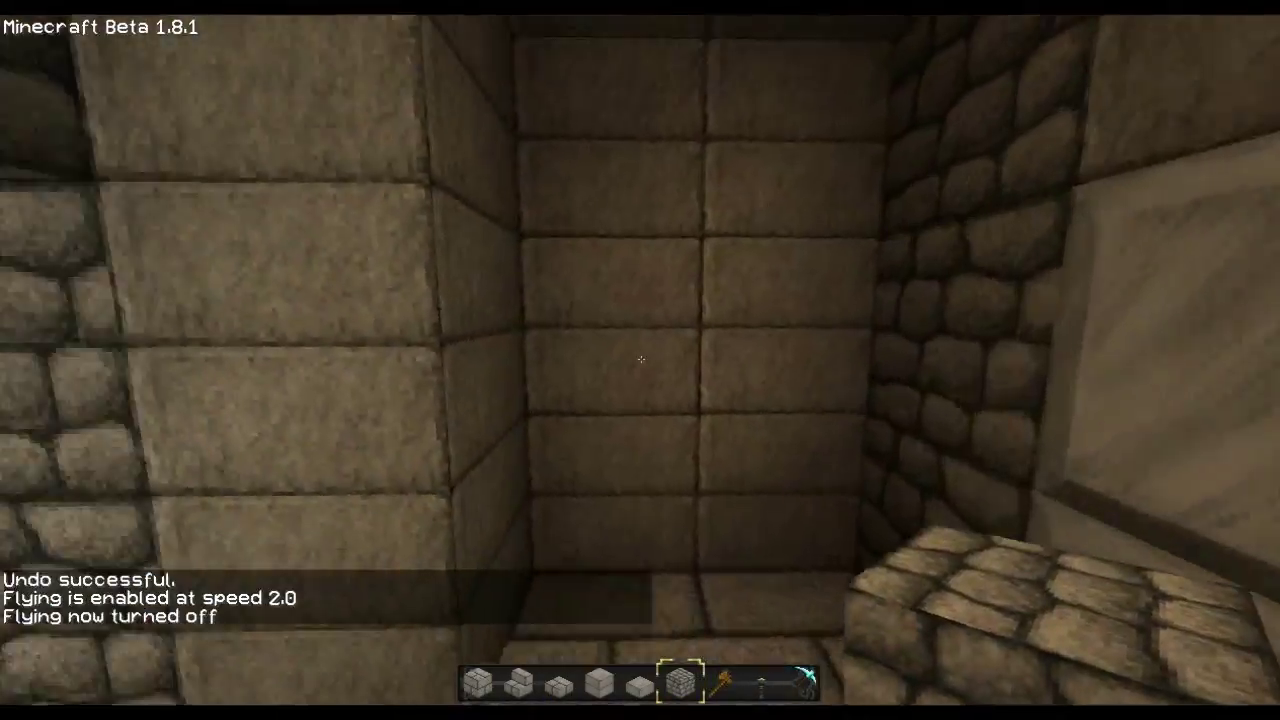
- Break the wall block and the tunnel-mouth block, then drop into the dark shaft
left_click(641, 359)
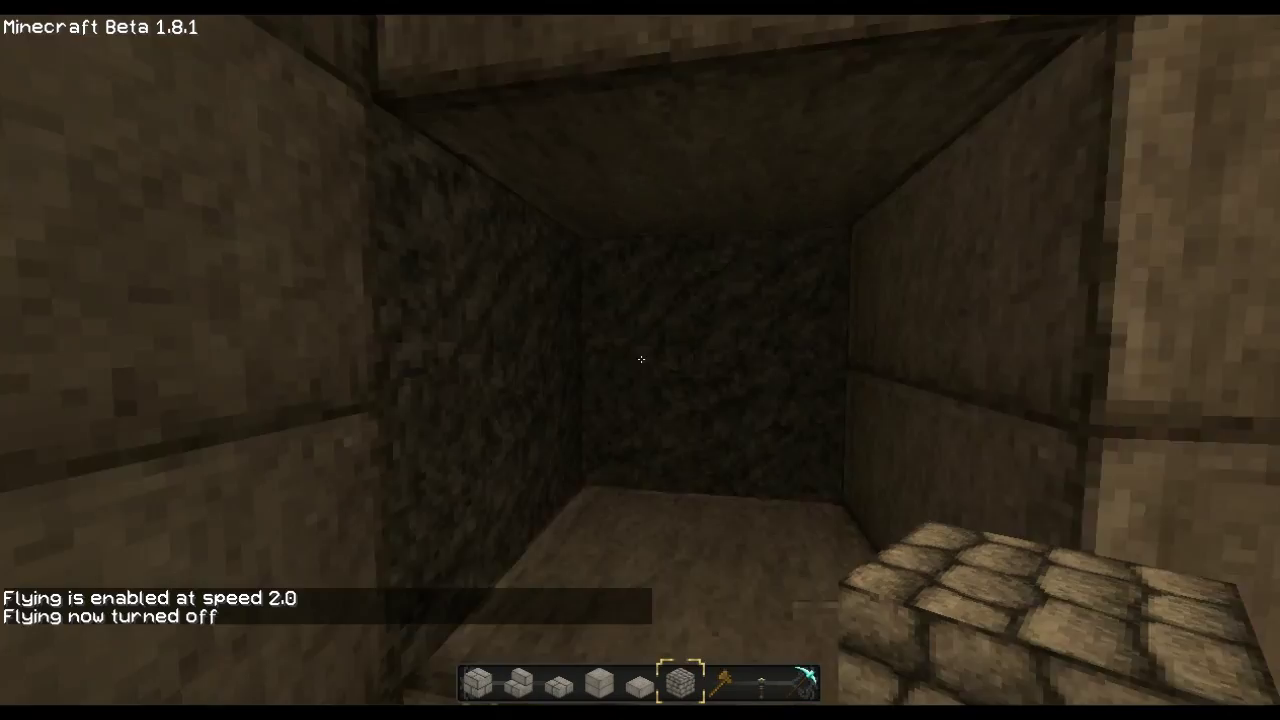
key("s")
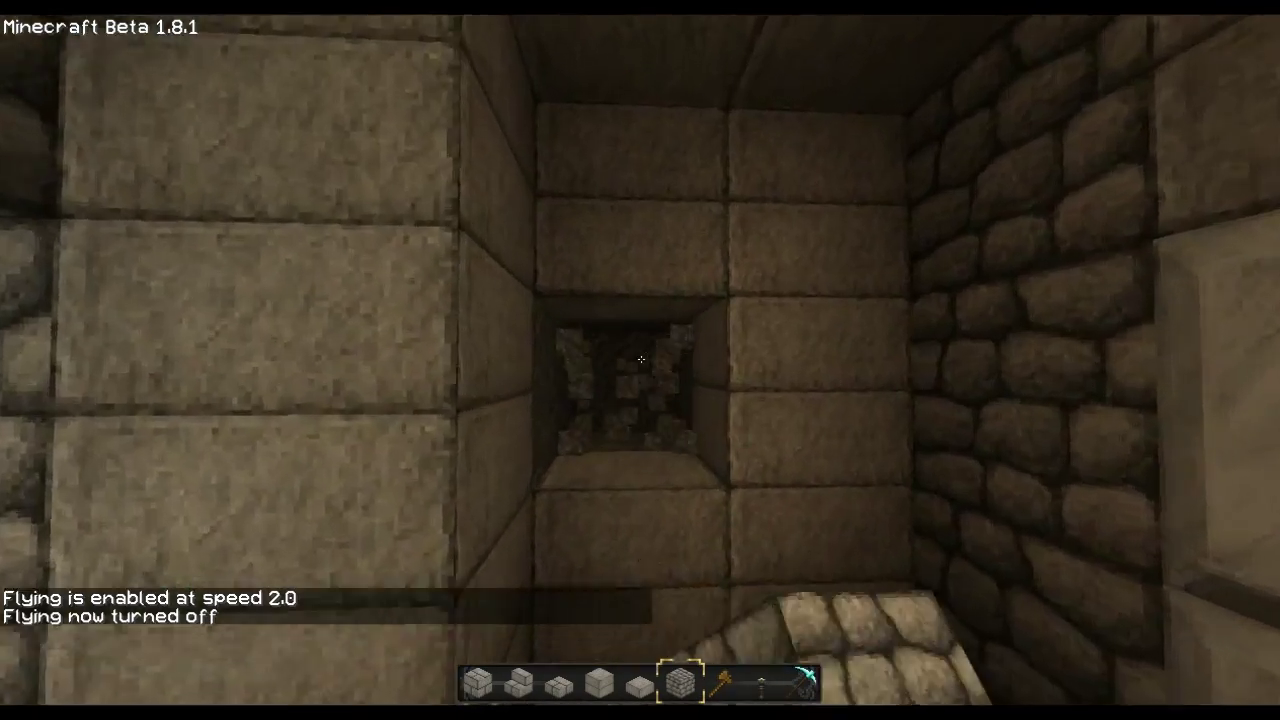
key("w")
scroll(641, 359, "down", 1)
scroll(641, 359, "up", 1)
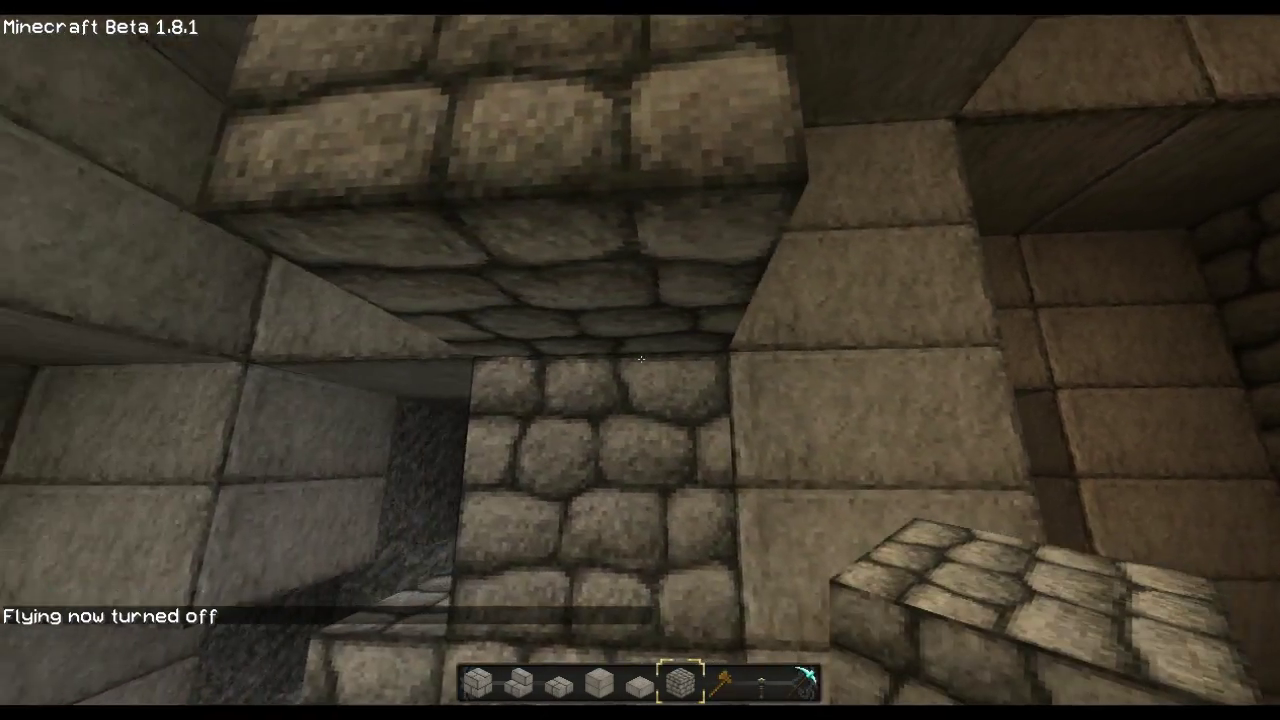
left_click(641, 359)
key("w")
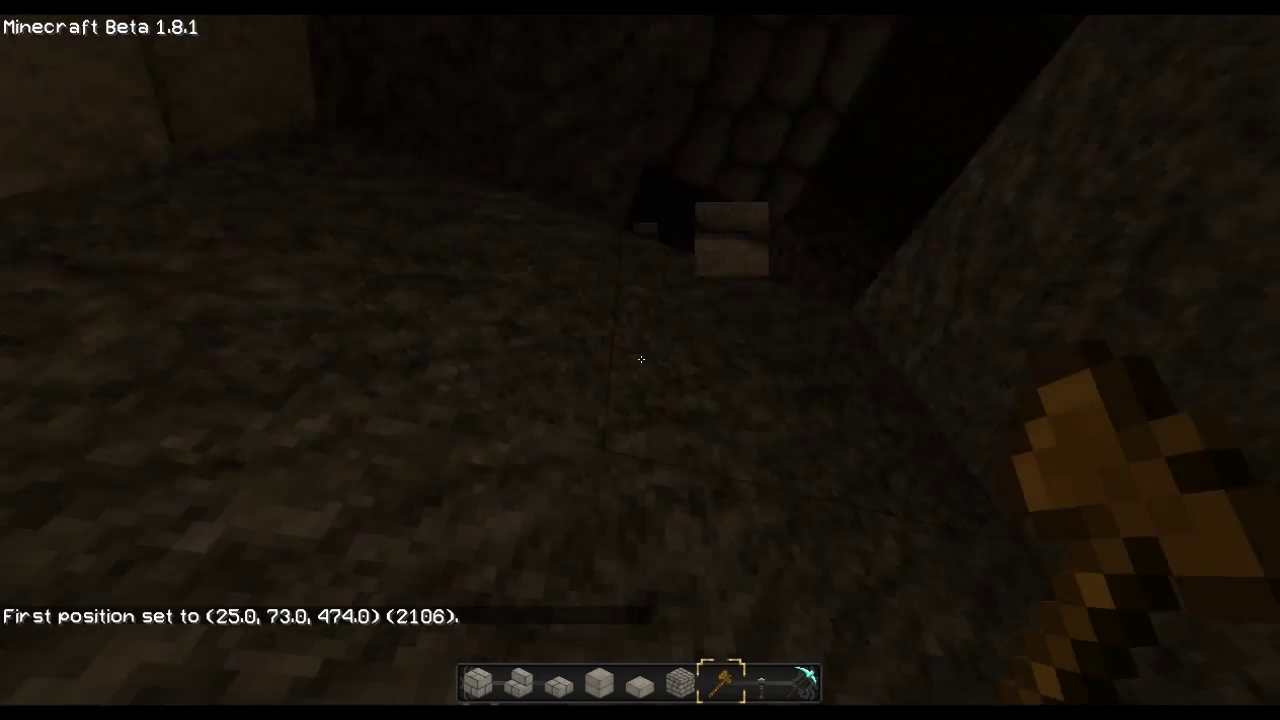
- Fly to the lava-lined corridor wall and //cut the marked stretch, then walk the new corridor
key("t")
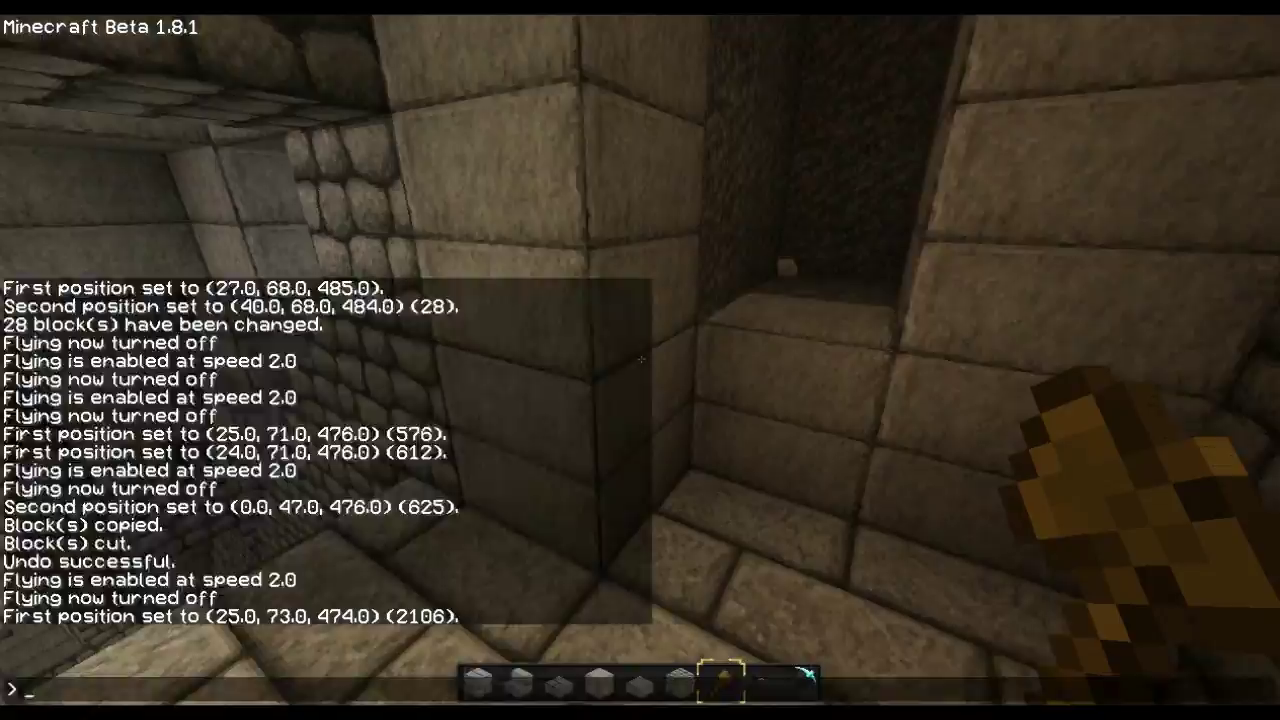
key("Escape")
key("space")
key("space")
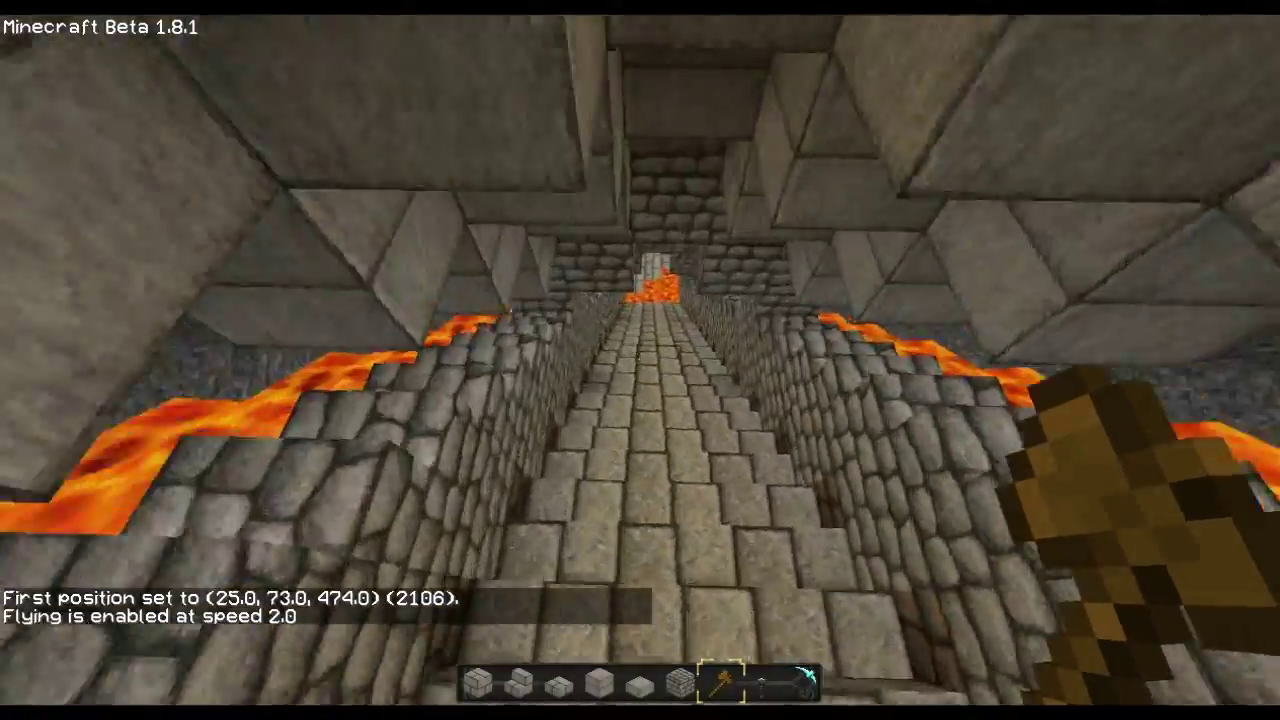
scroll(640, 360, "up", 1)
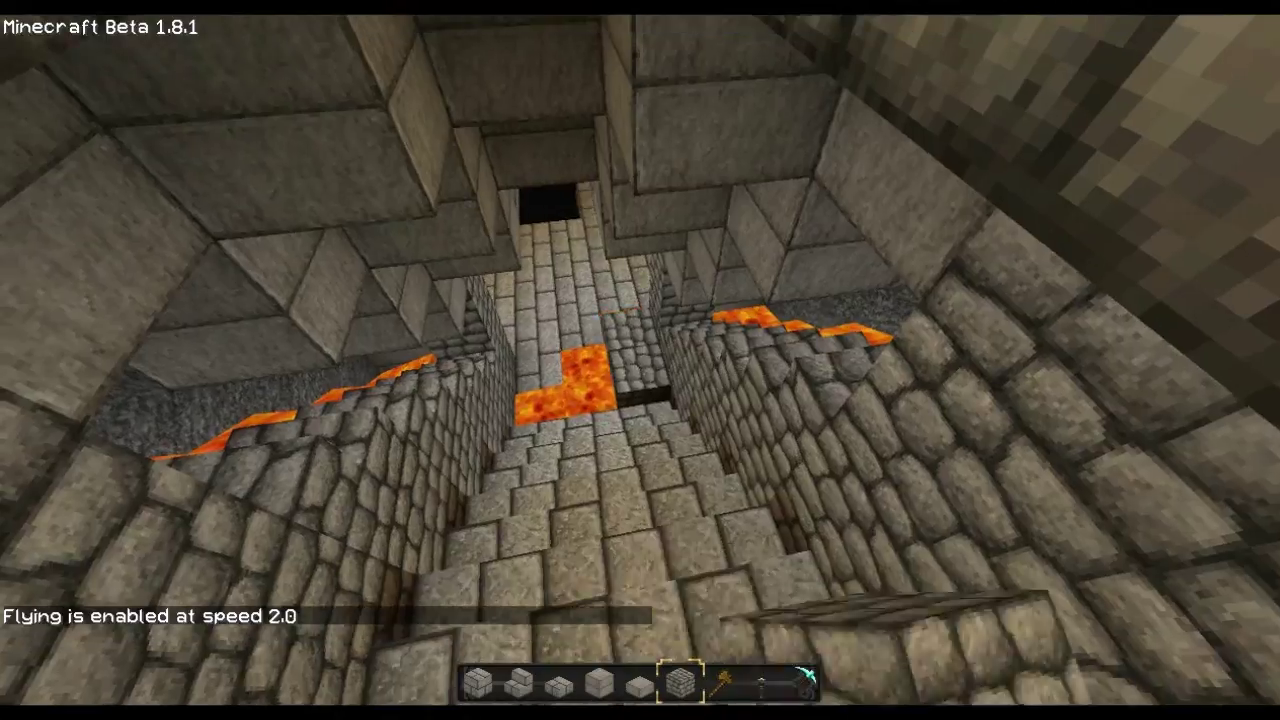
left_click(640, 360)
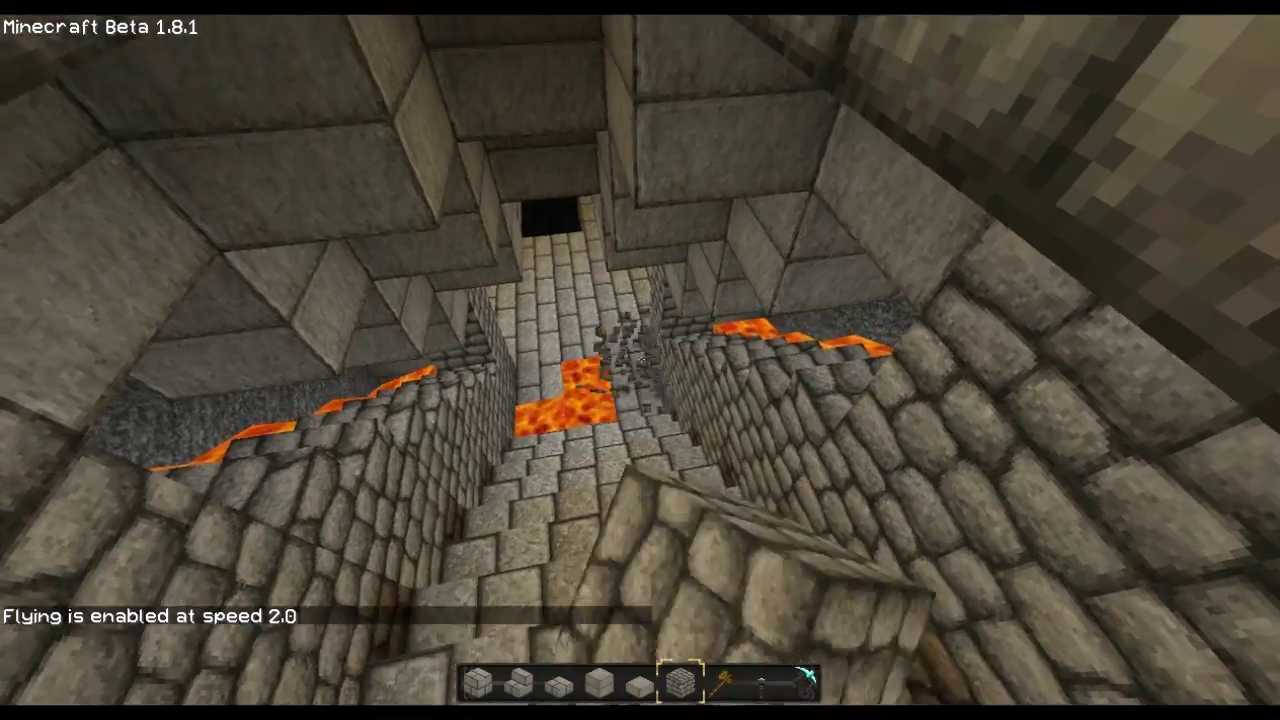
key("w")
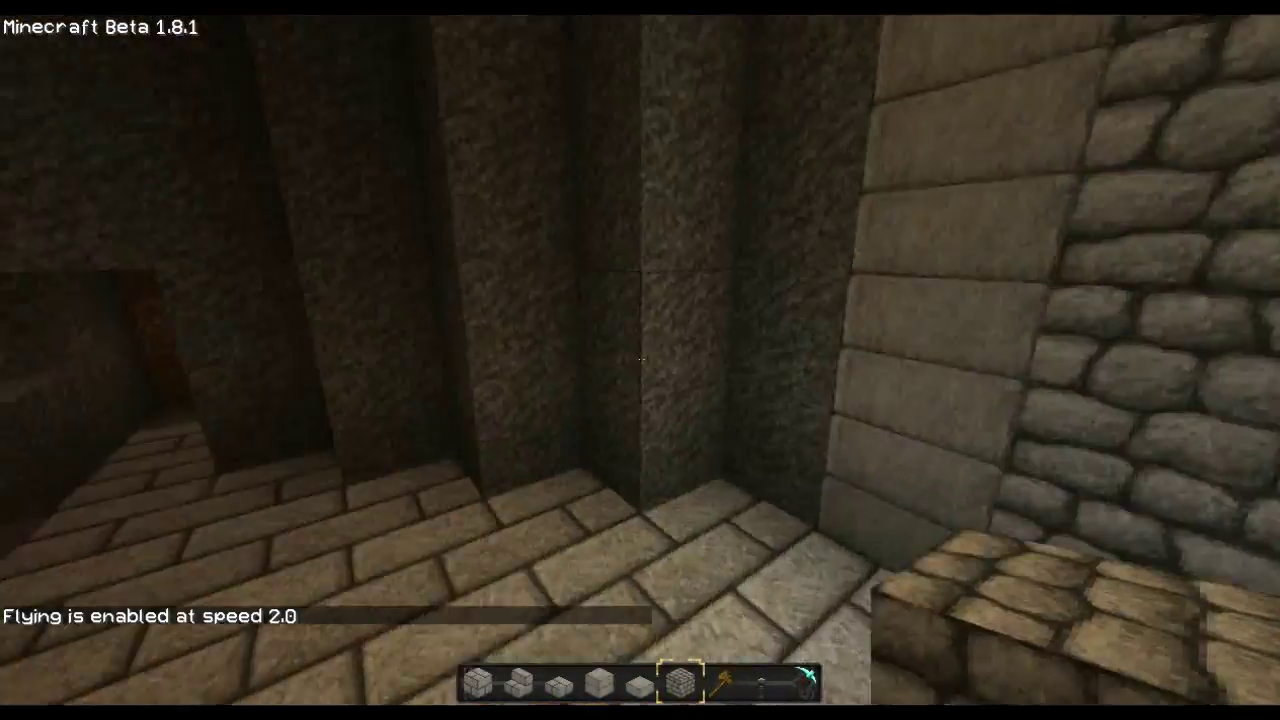
key("f")
type("t")
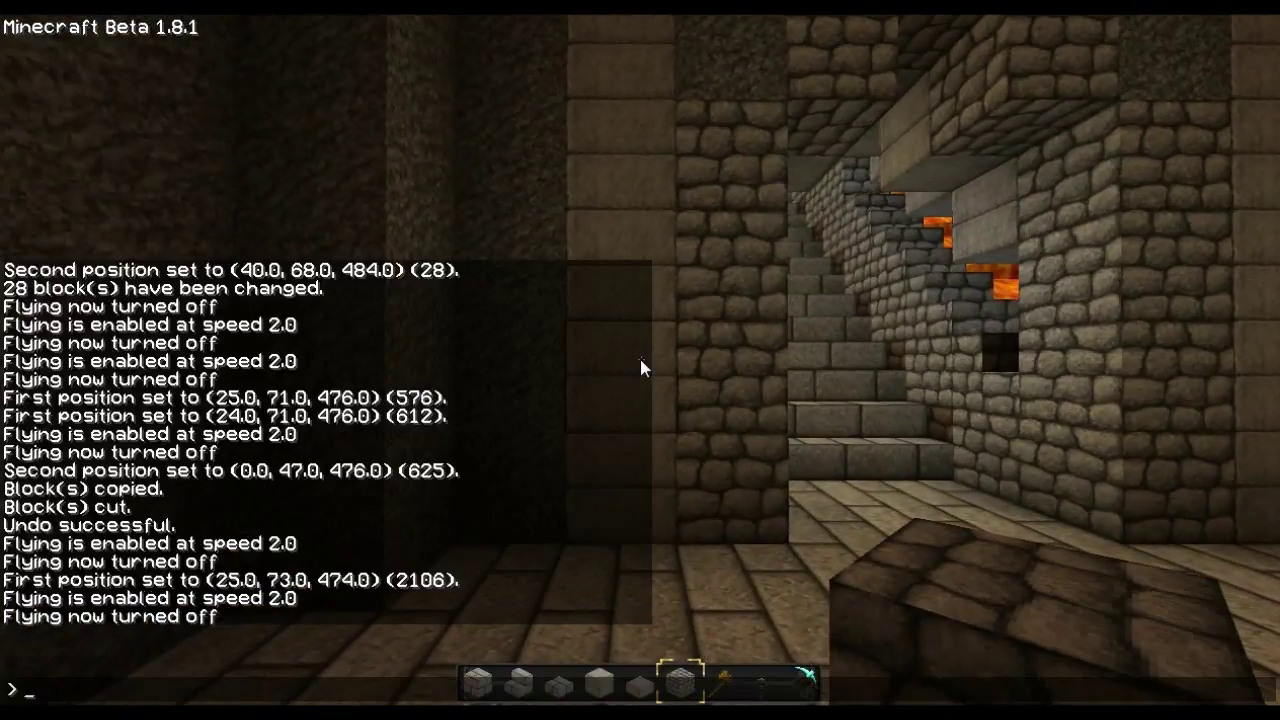
type("t")
key("Return")
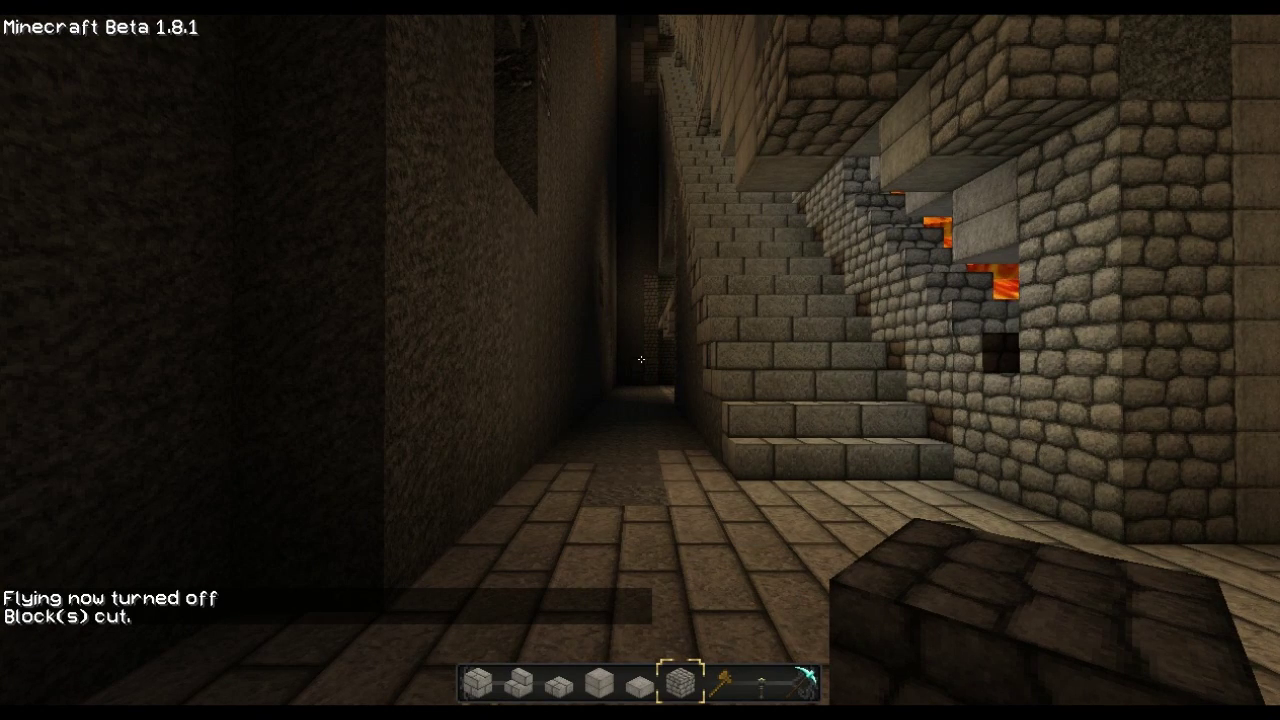
key("w")
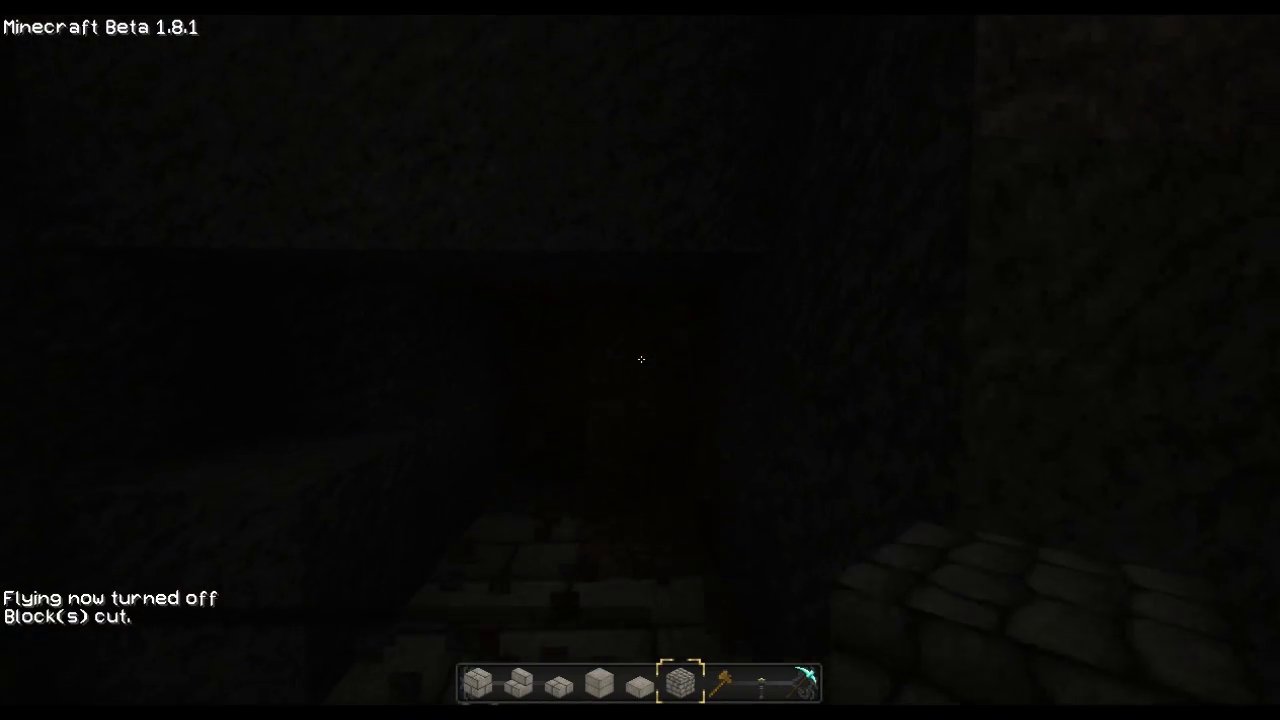
type("t/lig")
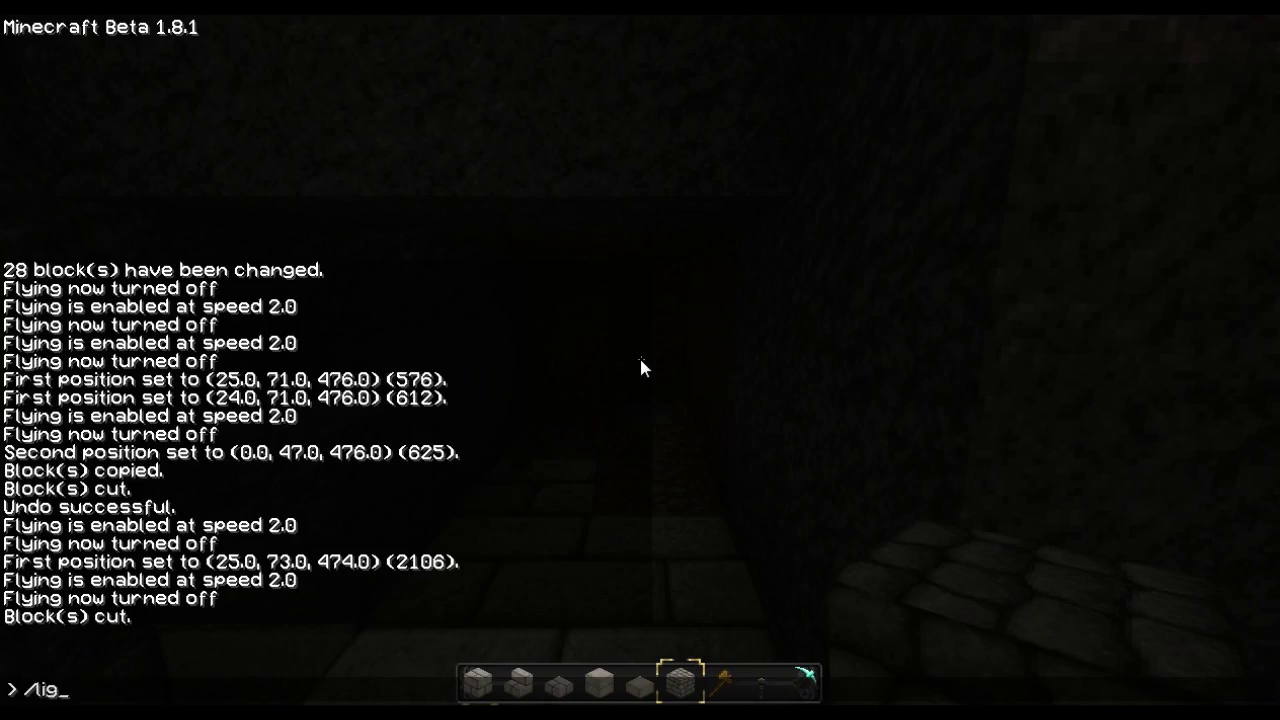
type("ht")
- Light up the dark shaft with /light, then fly around to face the stone staircase
key("Return")
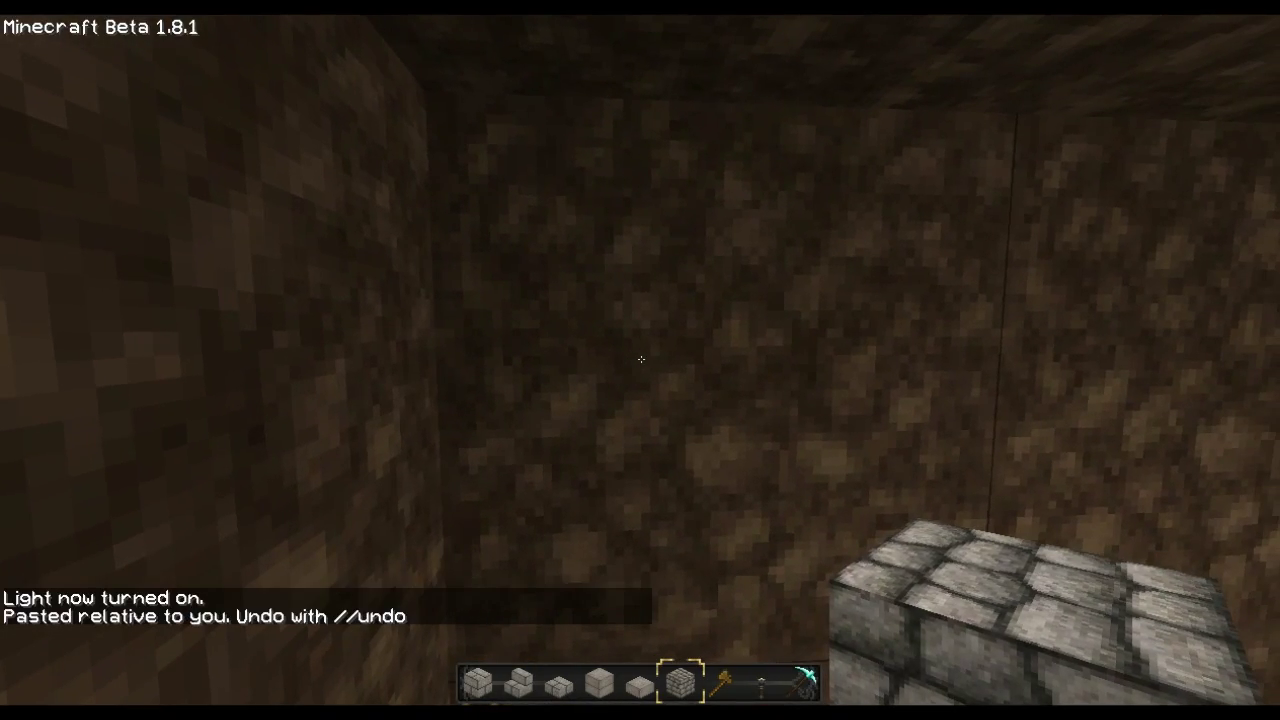
key("w")
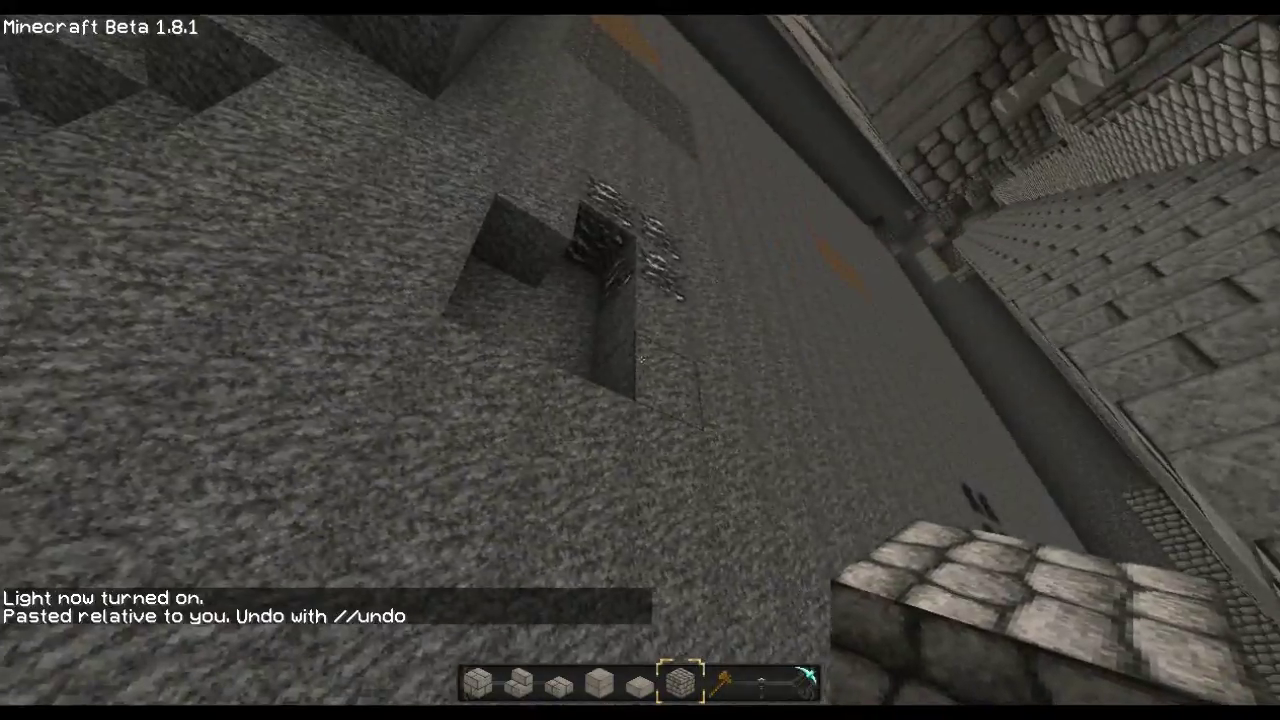
key("f")
key("f")
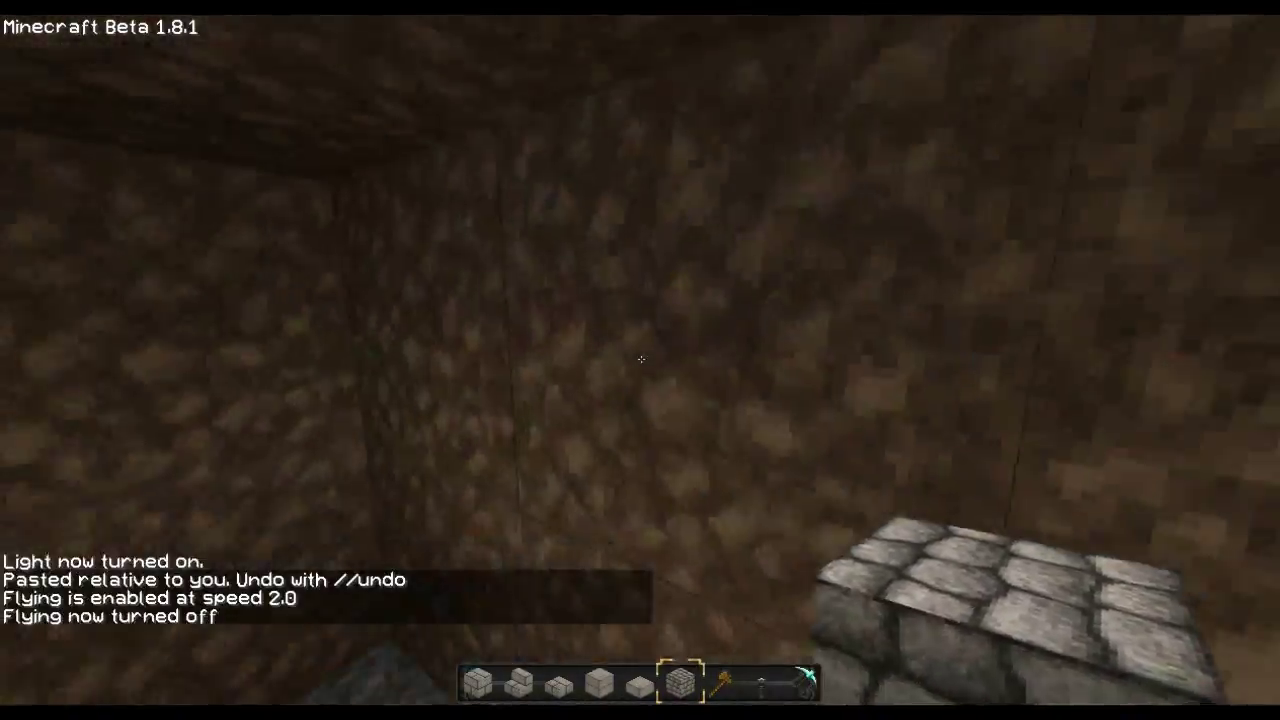
key("w")
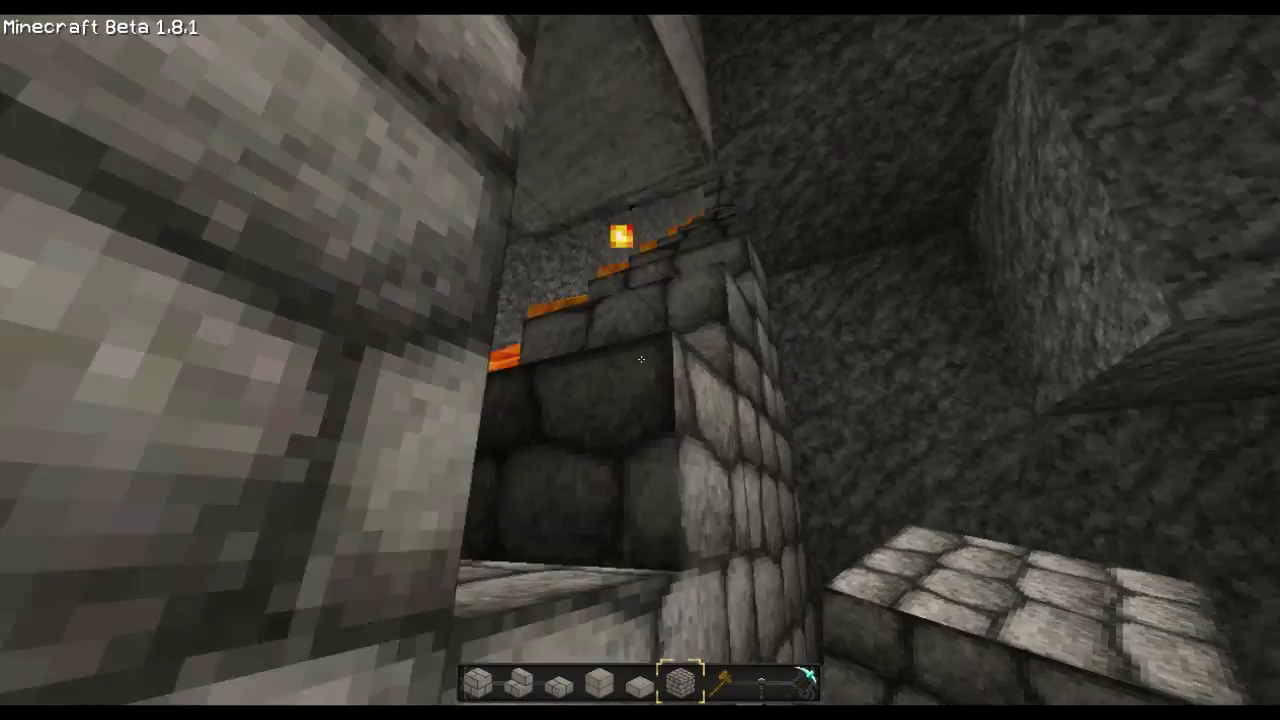
scroll(640, 360, "down", 1)
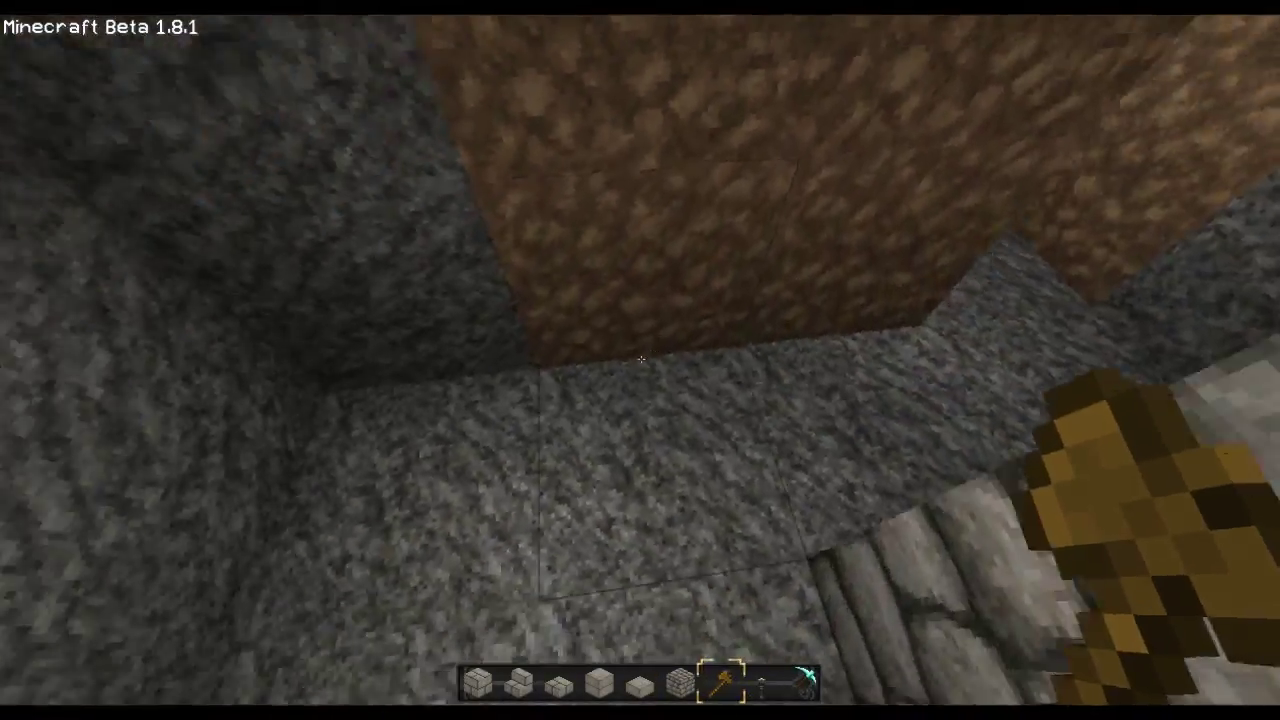
- Mark the region from the dirt floor up the shaft and clear it with //set air
left_click(641, 359)
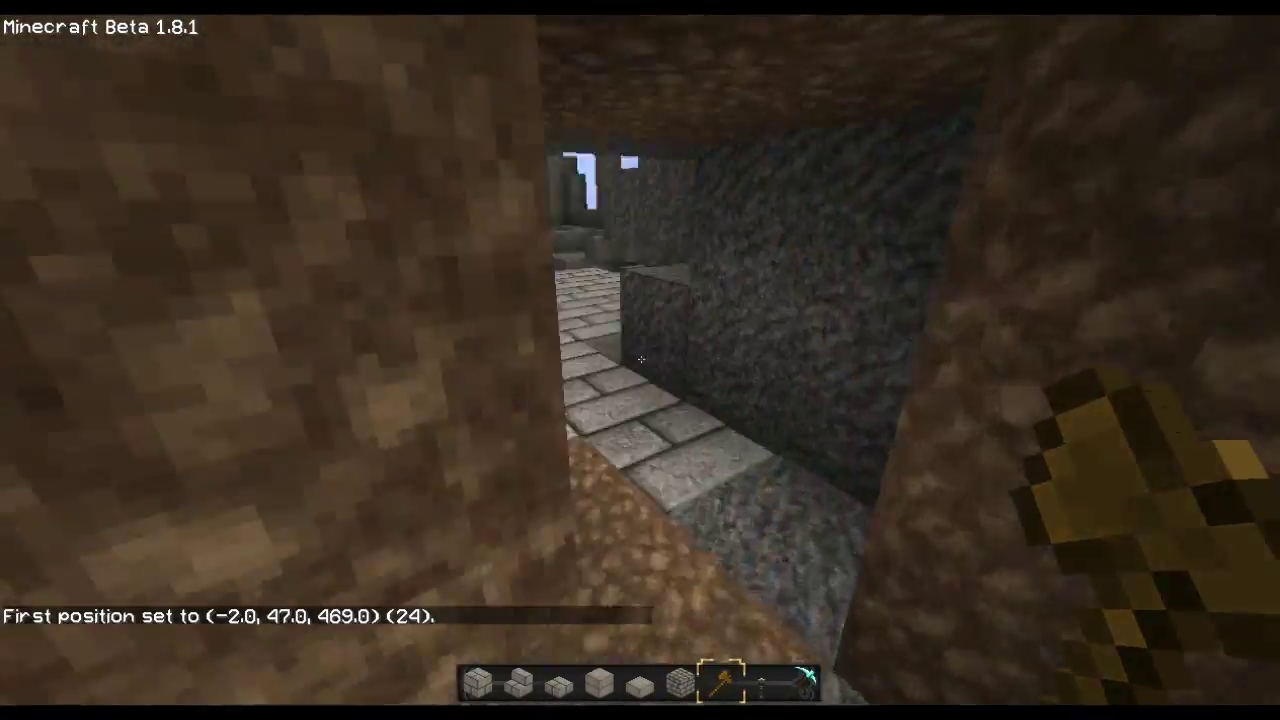
scroll(641, 359, "up", 1)
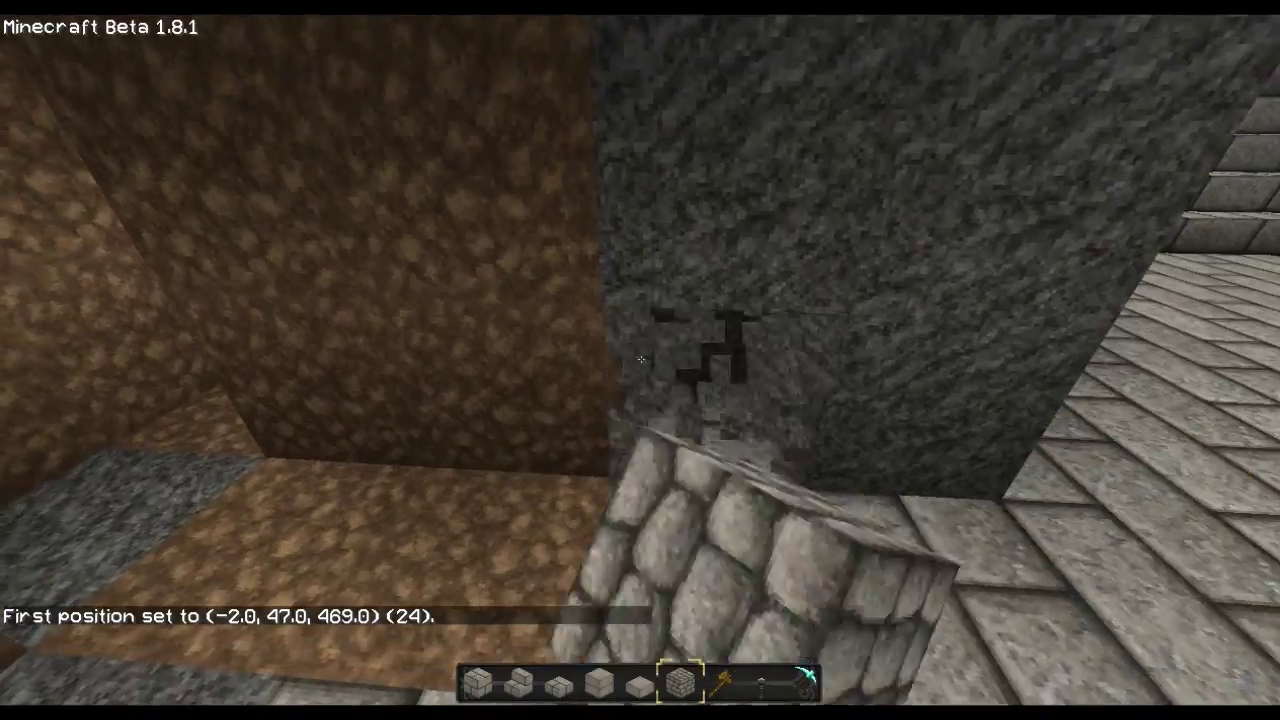
right_click(641, 359)
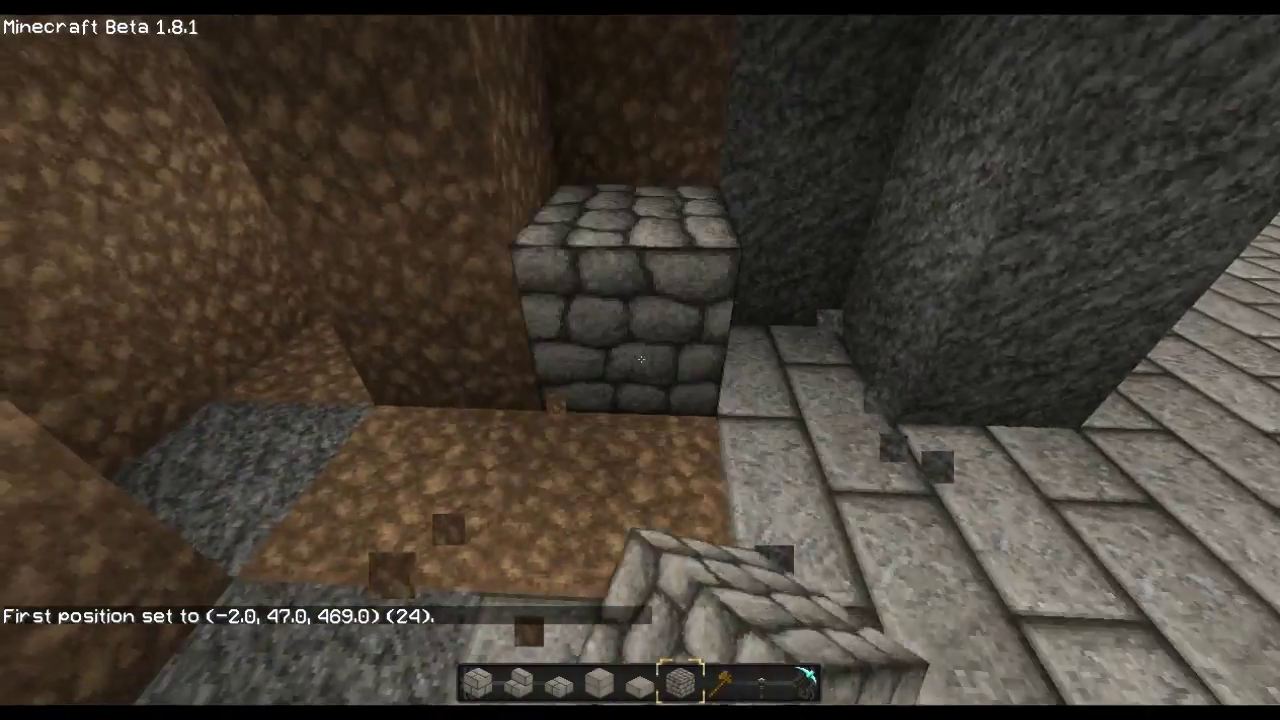
scroll(641, 359, "down", 1)
left_click(641, 359)
key("f")
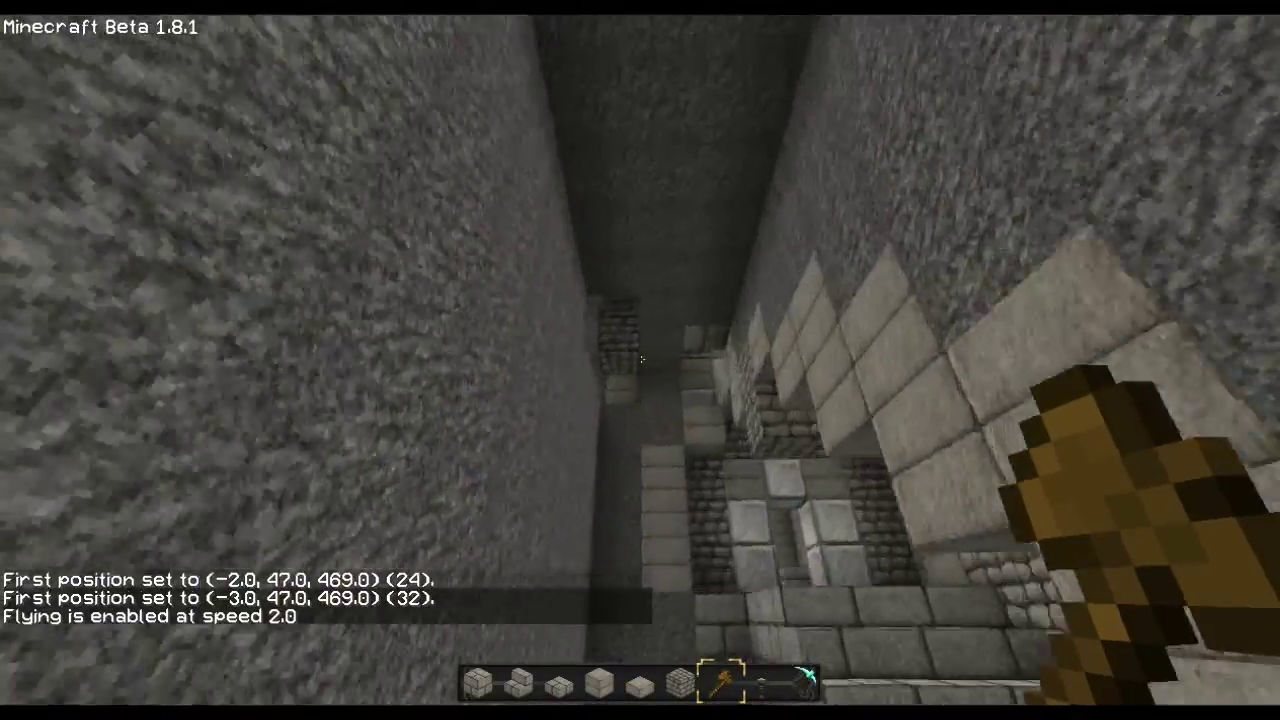
right_click(641, 359)
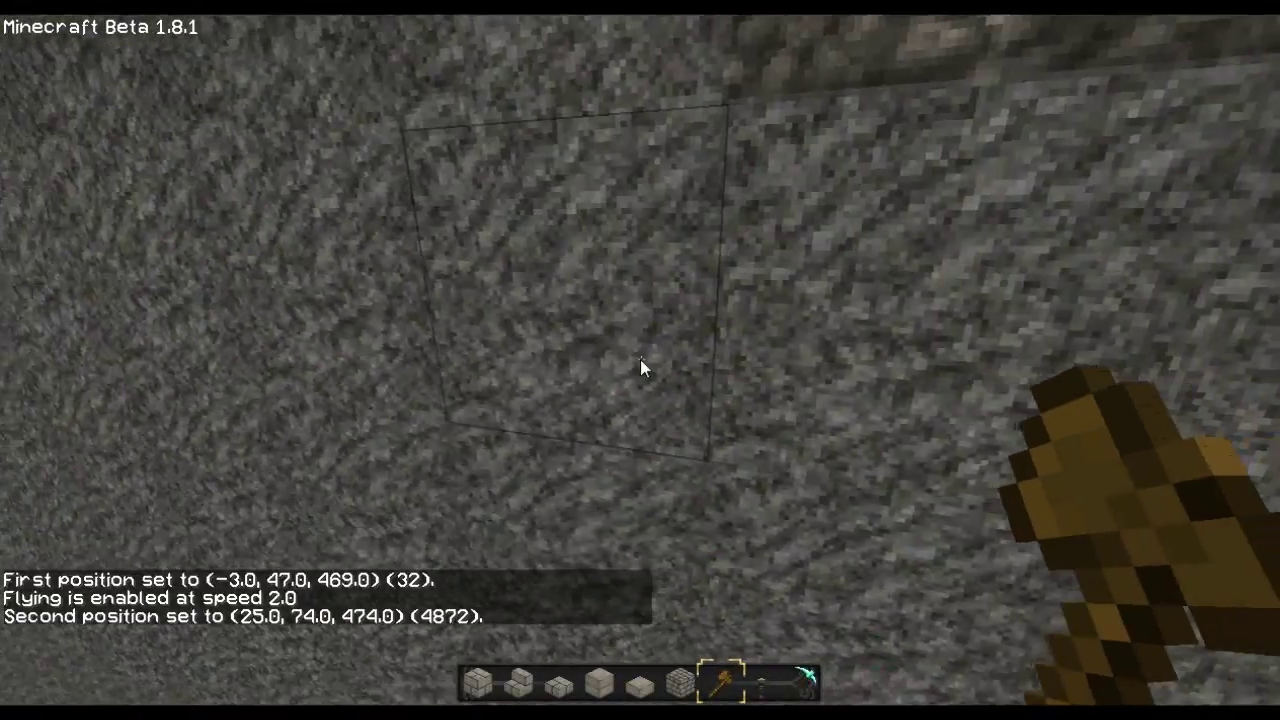
type("//")
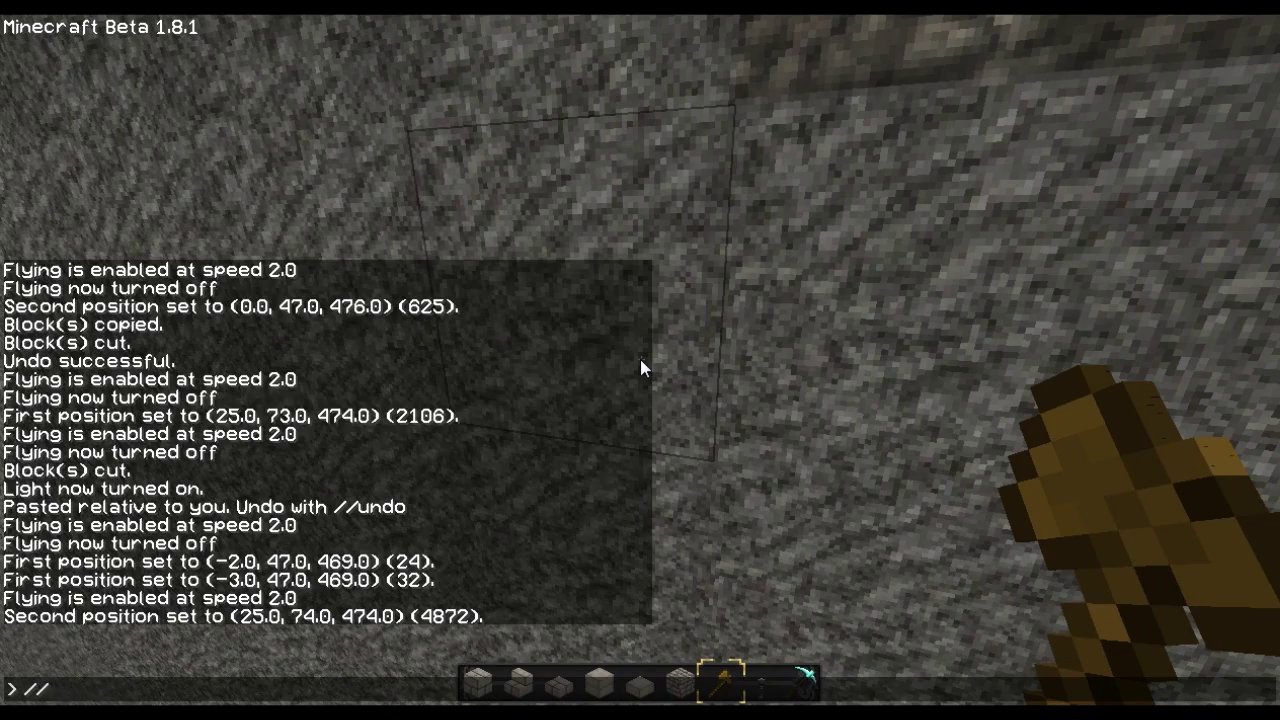
type("r")
key("Return")
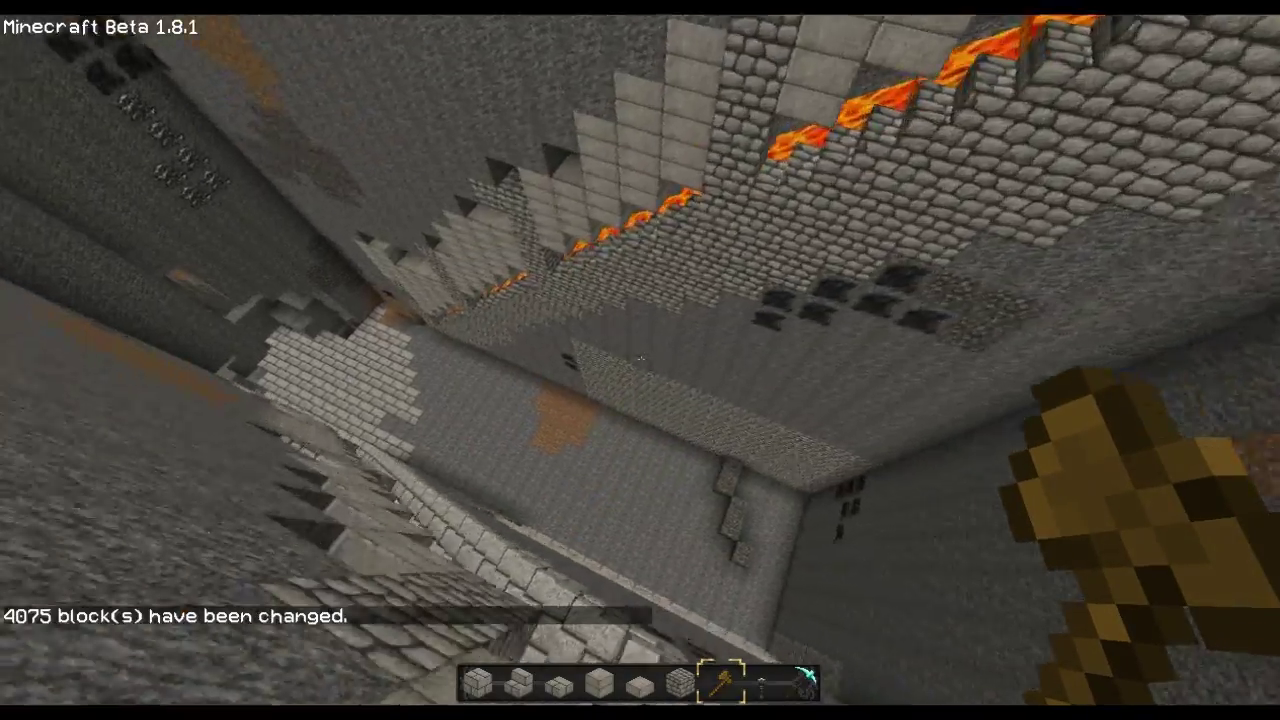
- Switch to stone bricks and mine away the leftover dirt blocks
key("6")
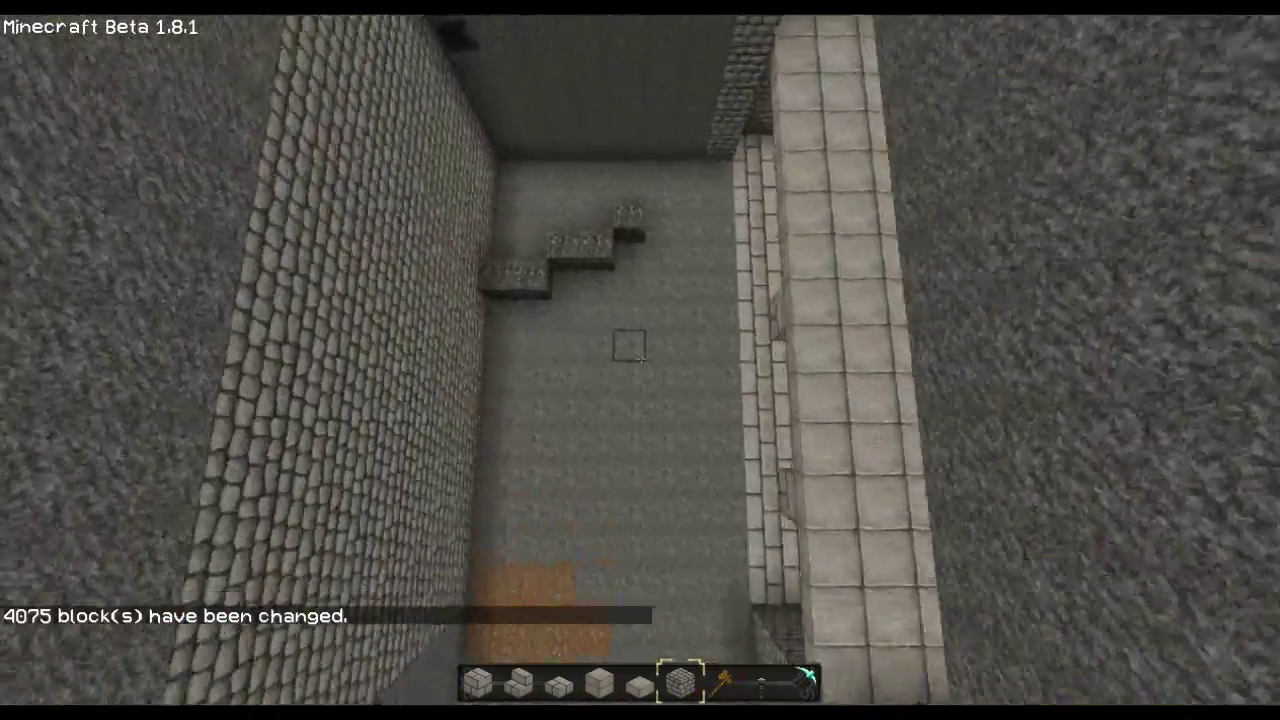
left_click(640, 360)
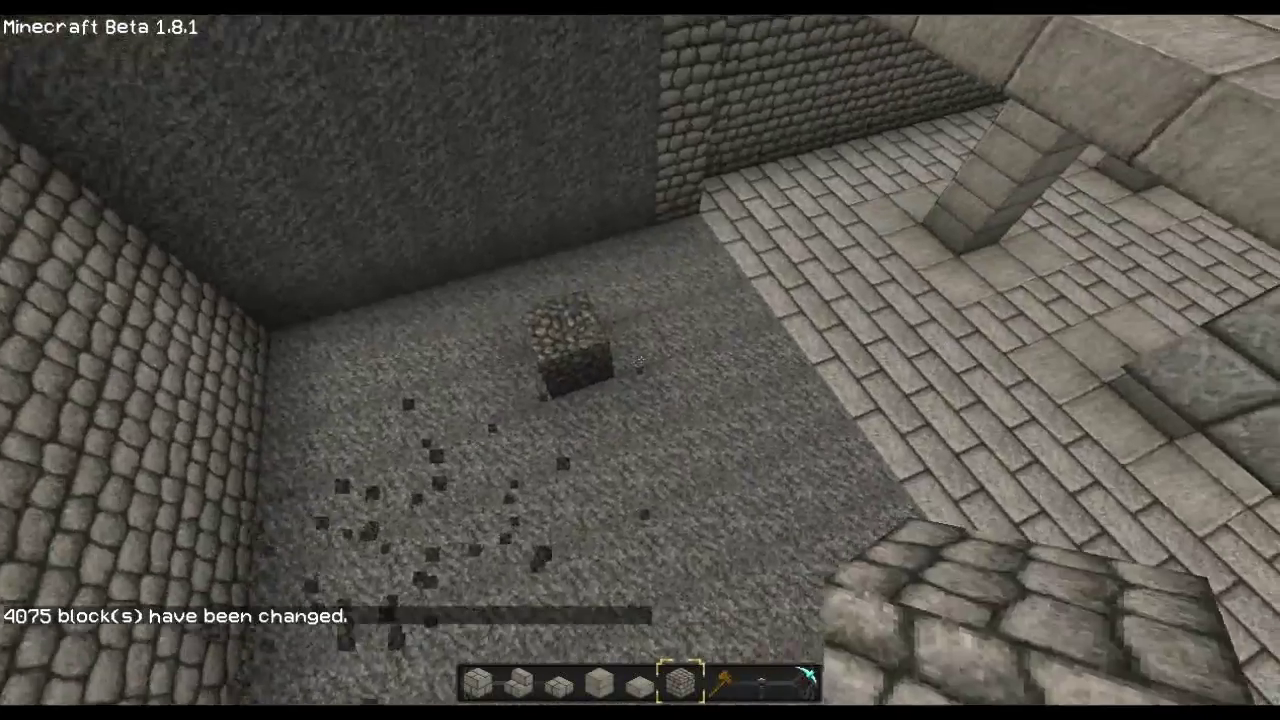
left_click(640, 360)
key("5")
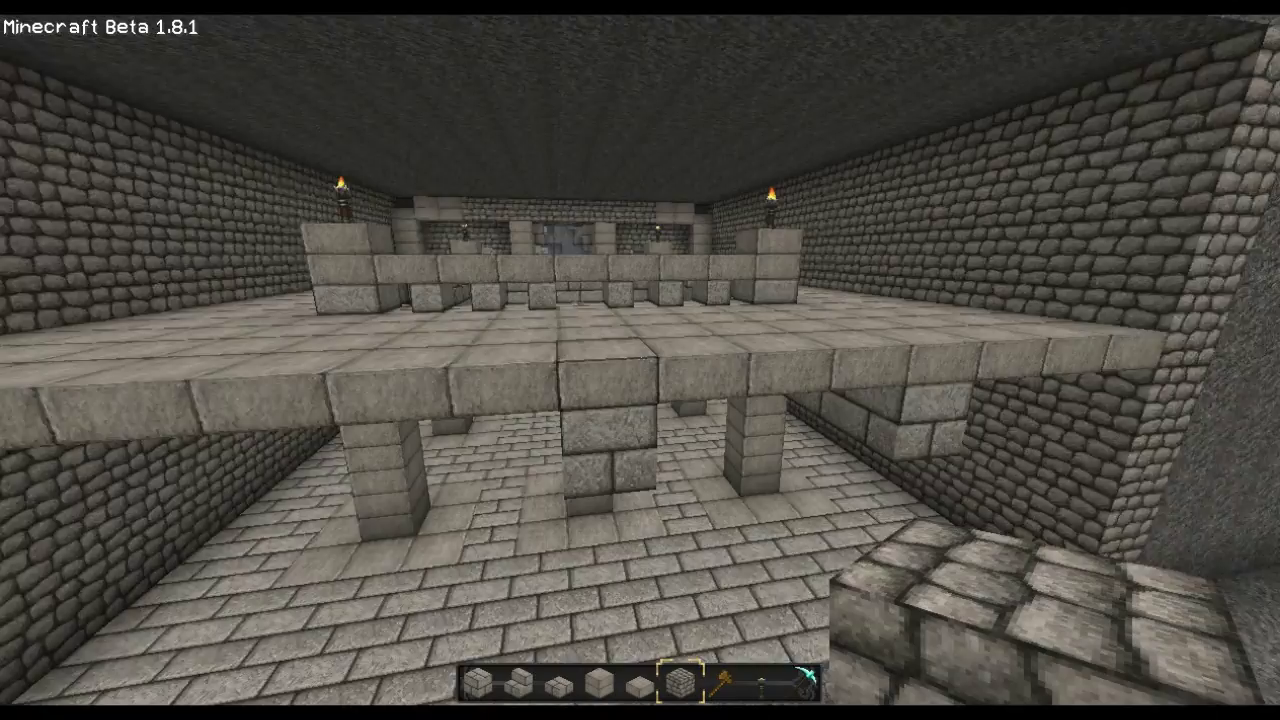
- Fly beneath the stone platform and over the slab roof toward the long stone corridor
key("w")
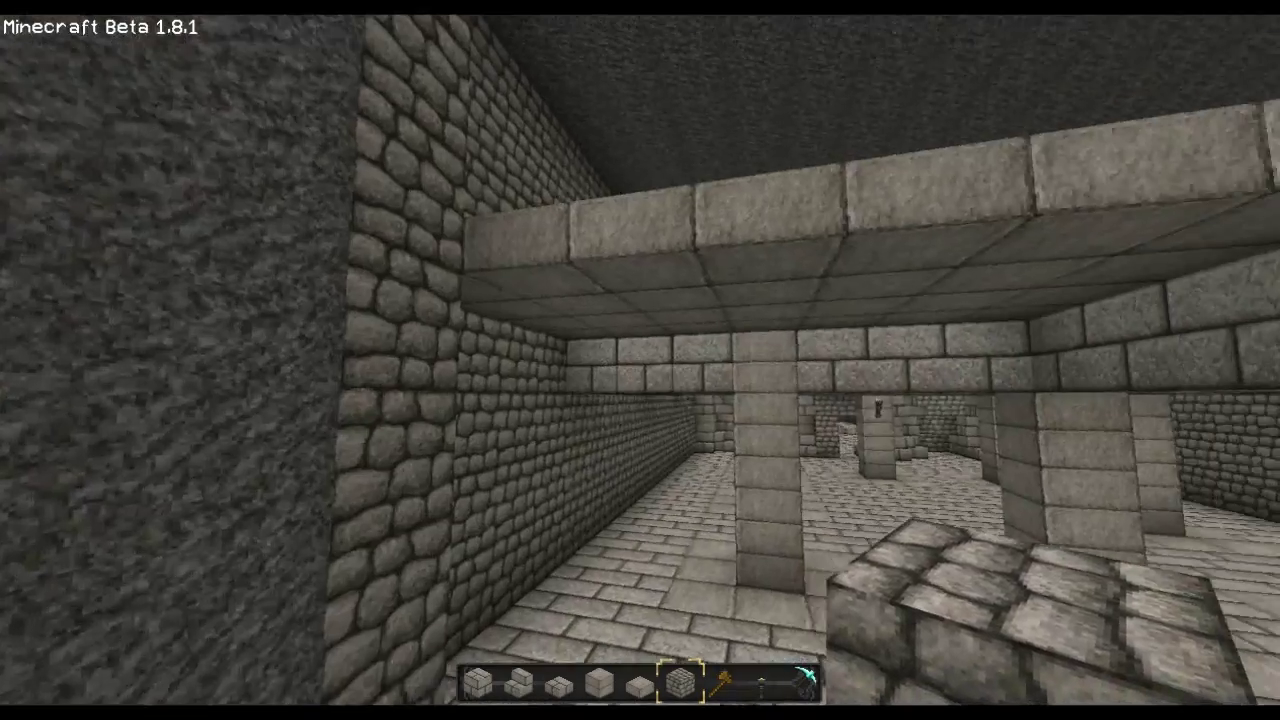
key("2")
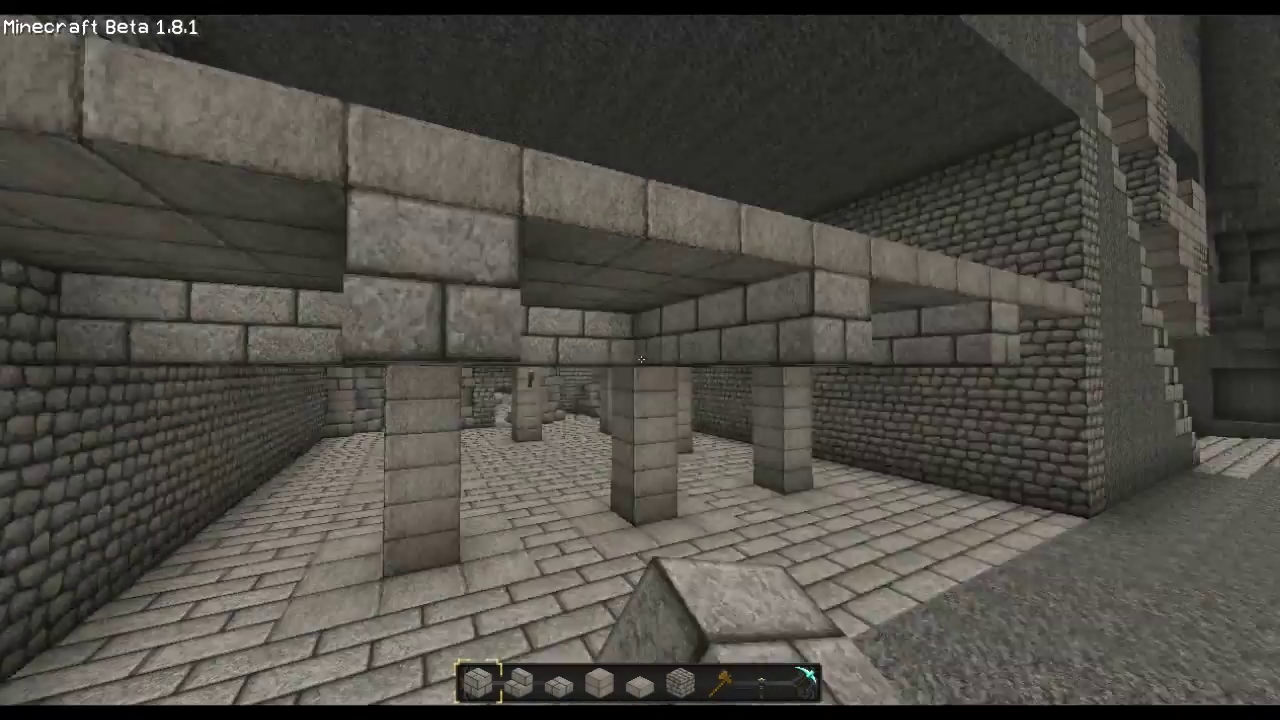
key("space")
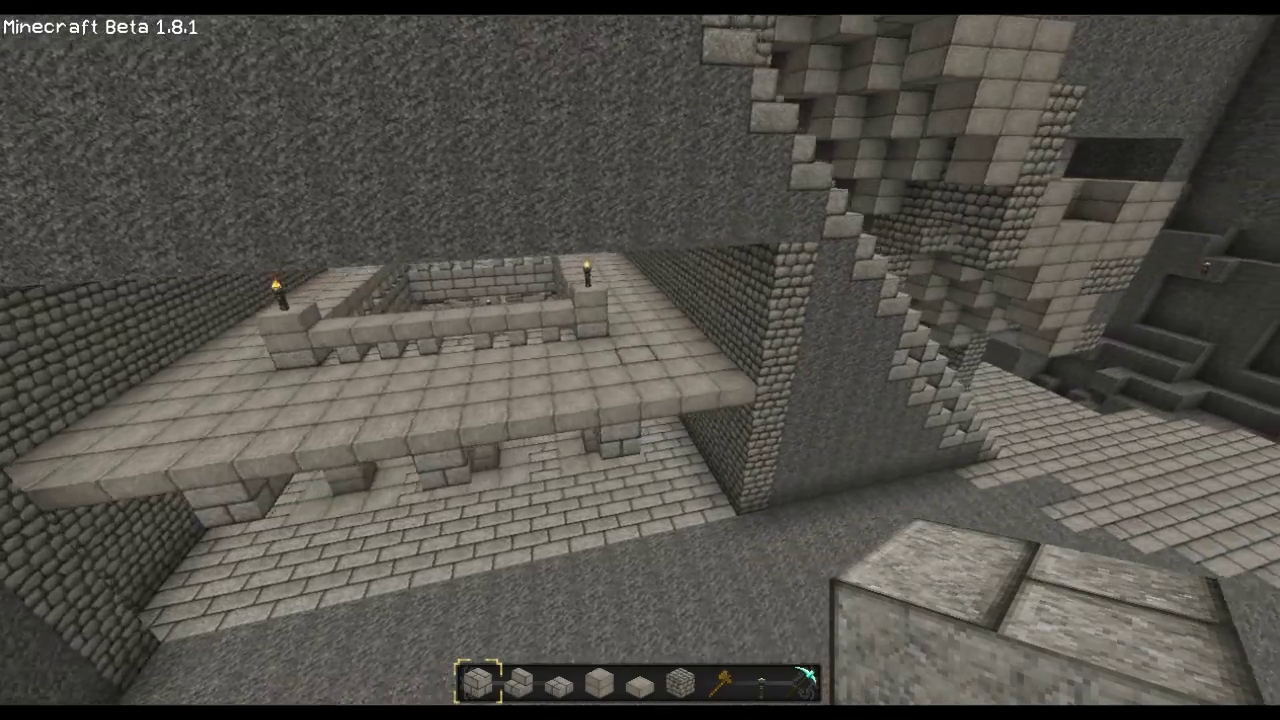
key("w")
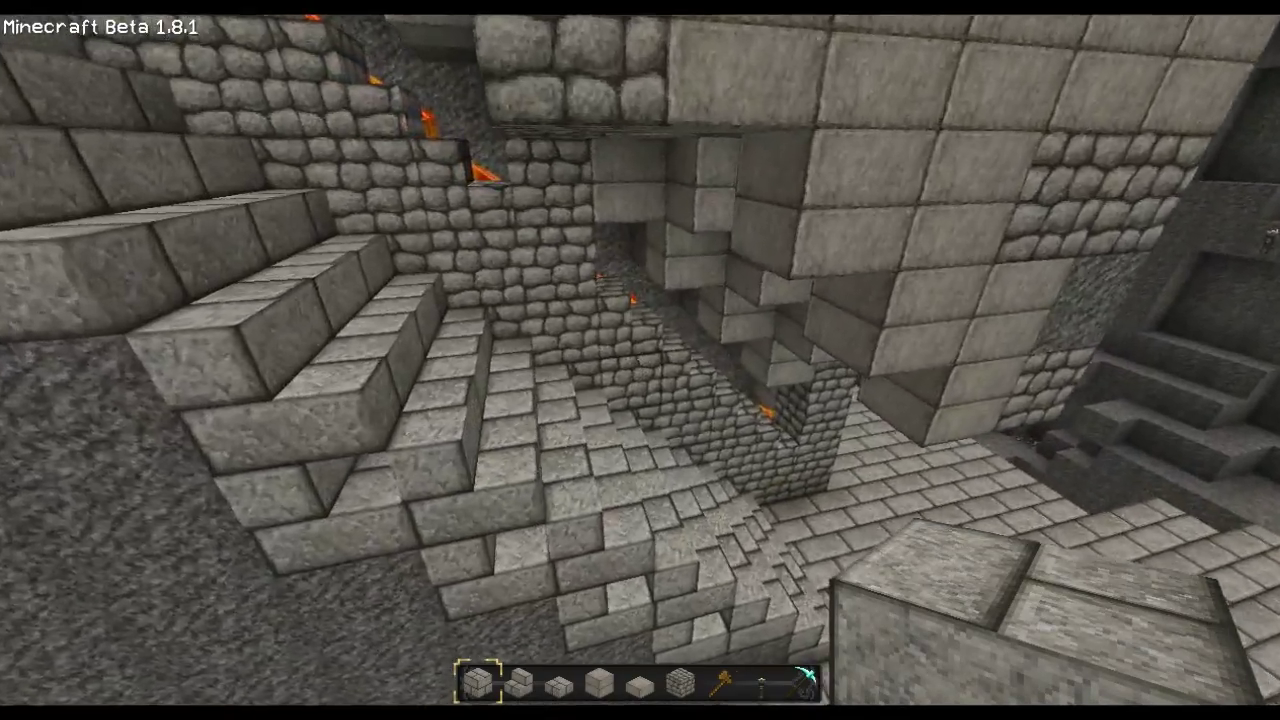
key("w")
key("w")
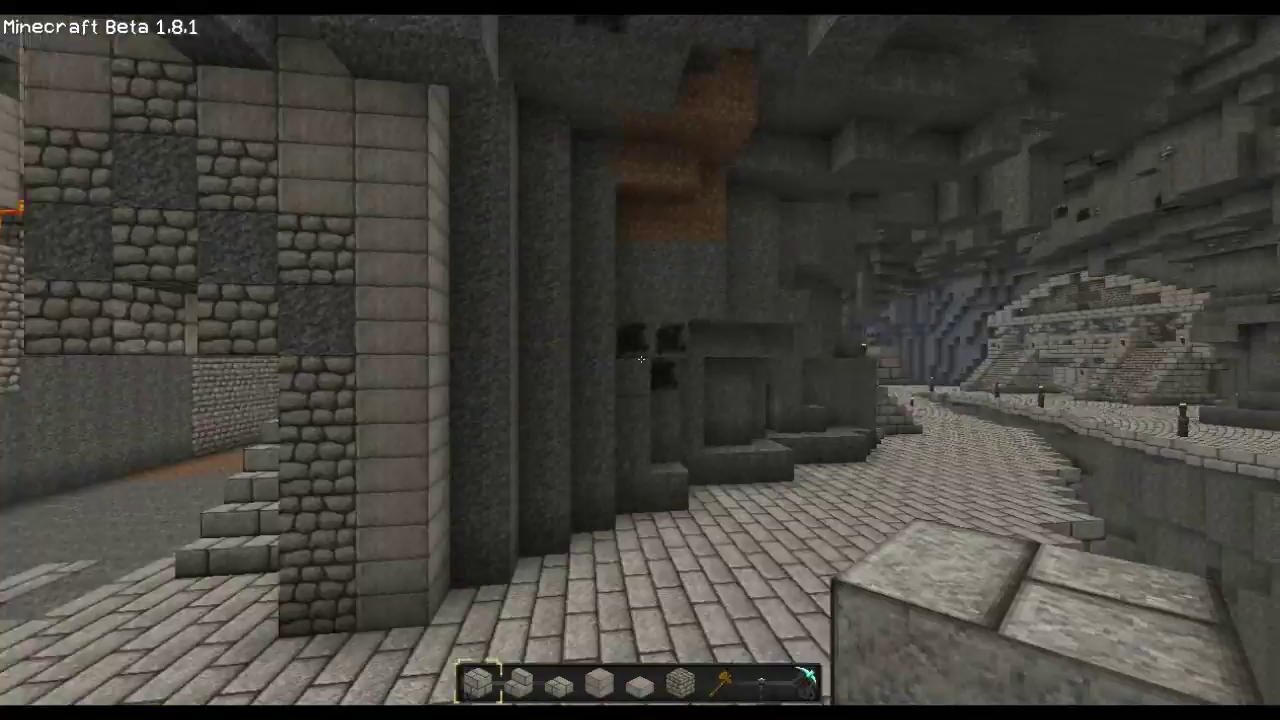
key("w")
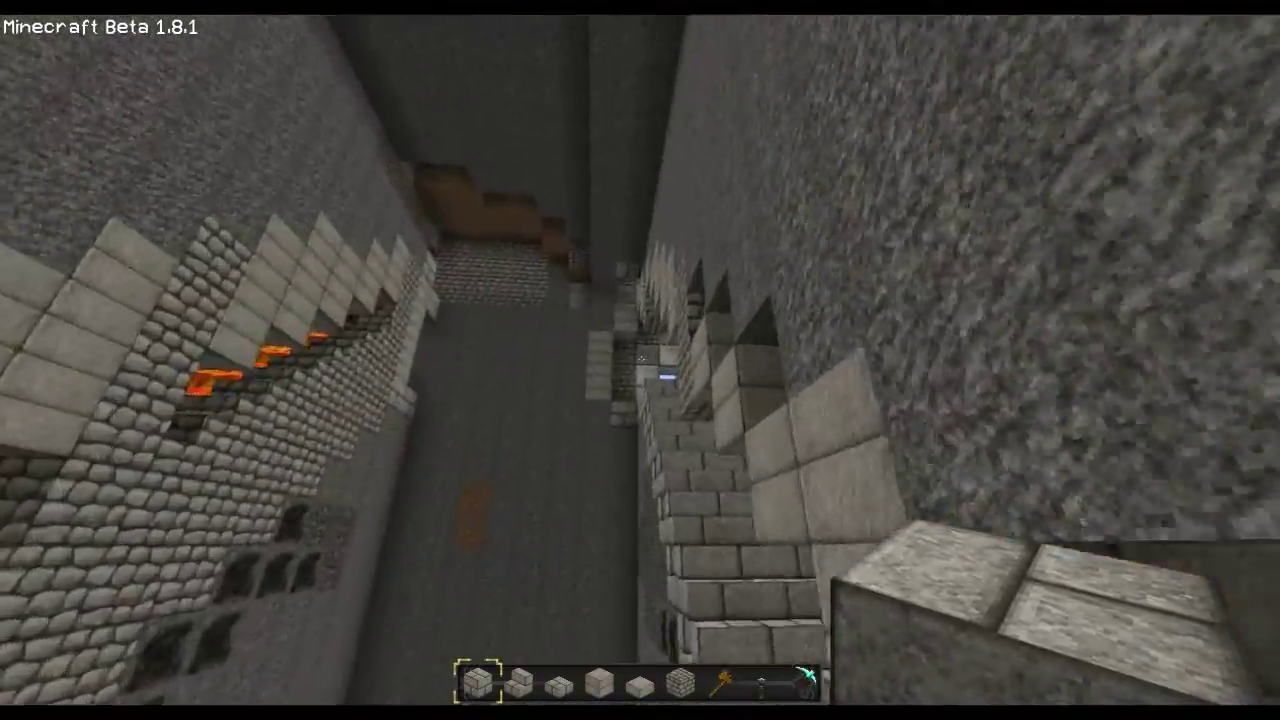
- Fly into the stone-brick room and down the stairwell, toggling flight on again
key("w")
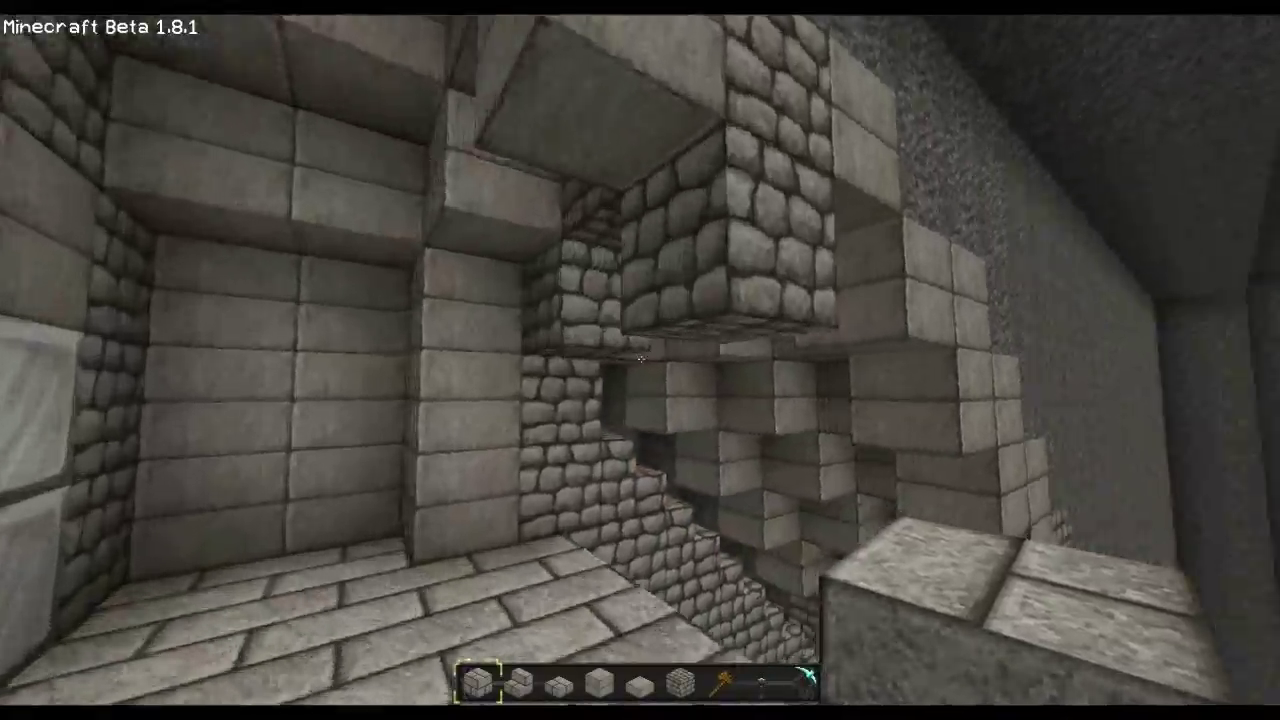
key("f")
key("f")
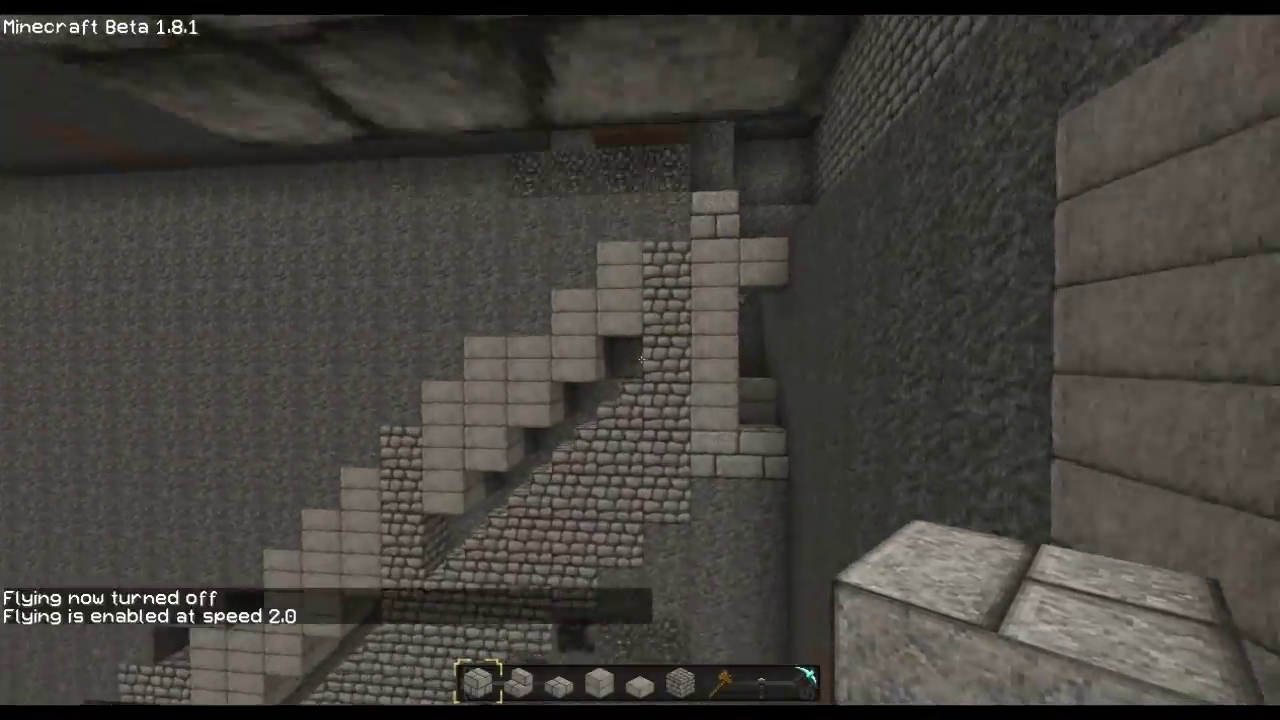
key("w")
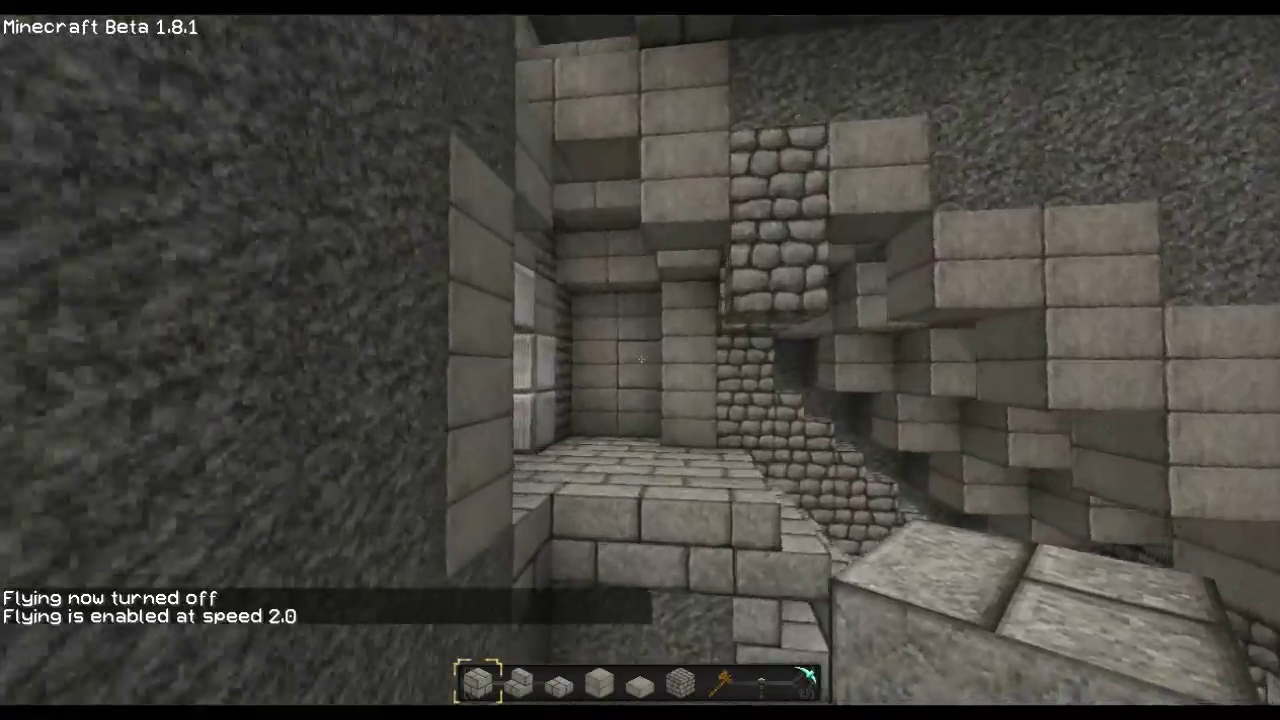
key("f")
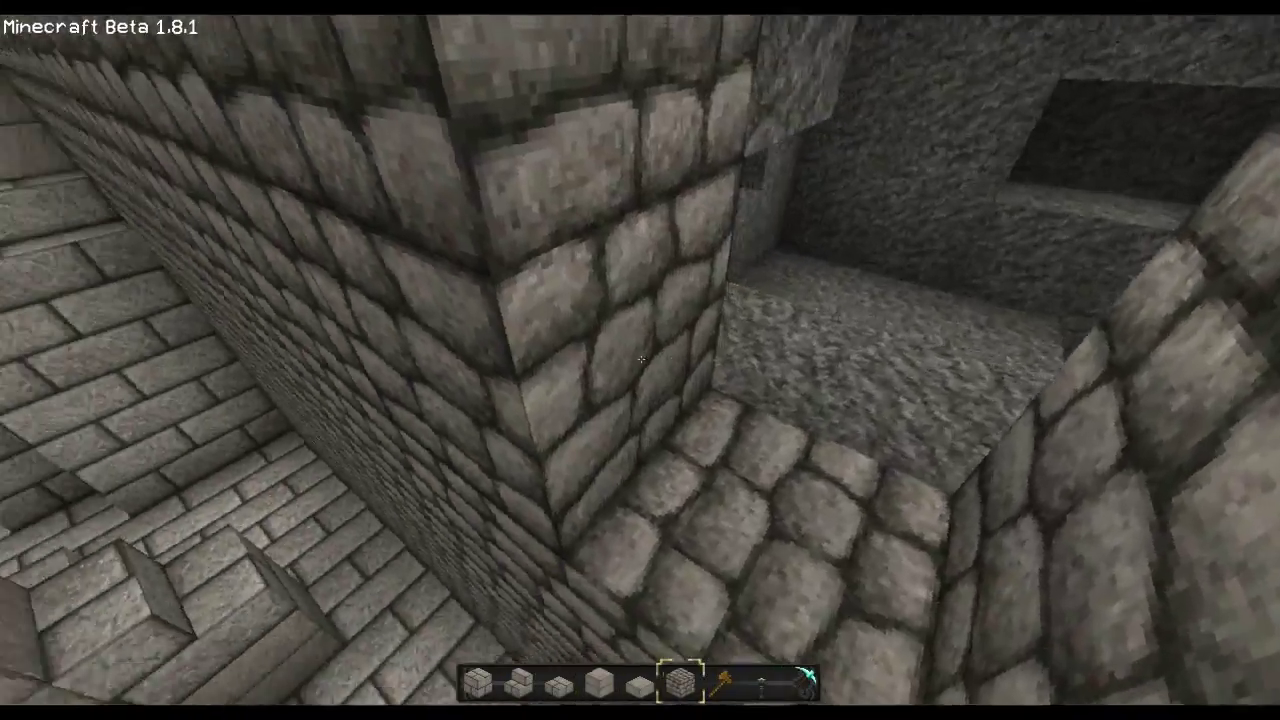
key("6")
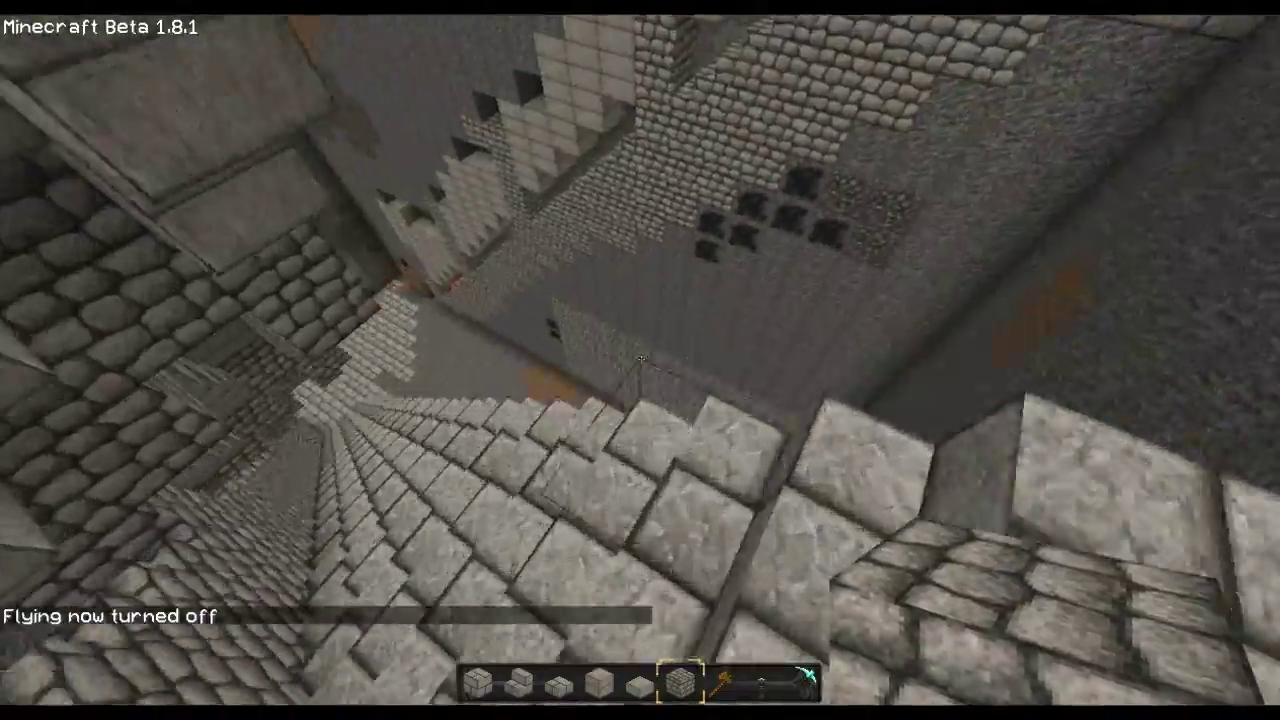
key("f")
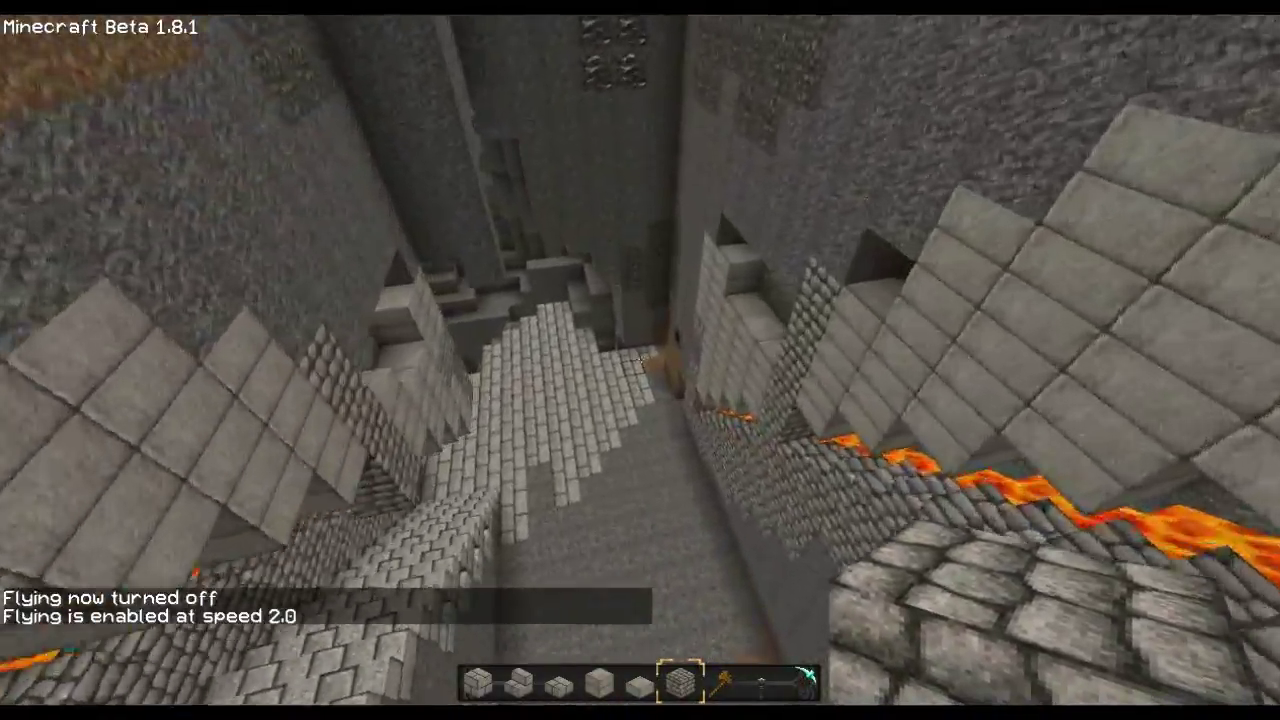
scroll(641, 359, "down", 1)
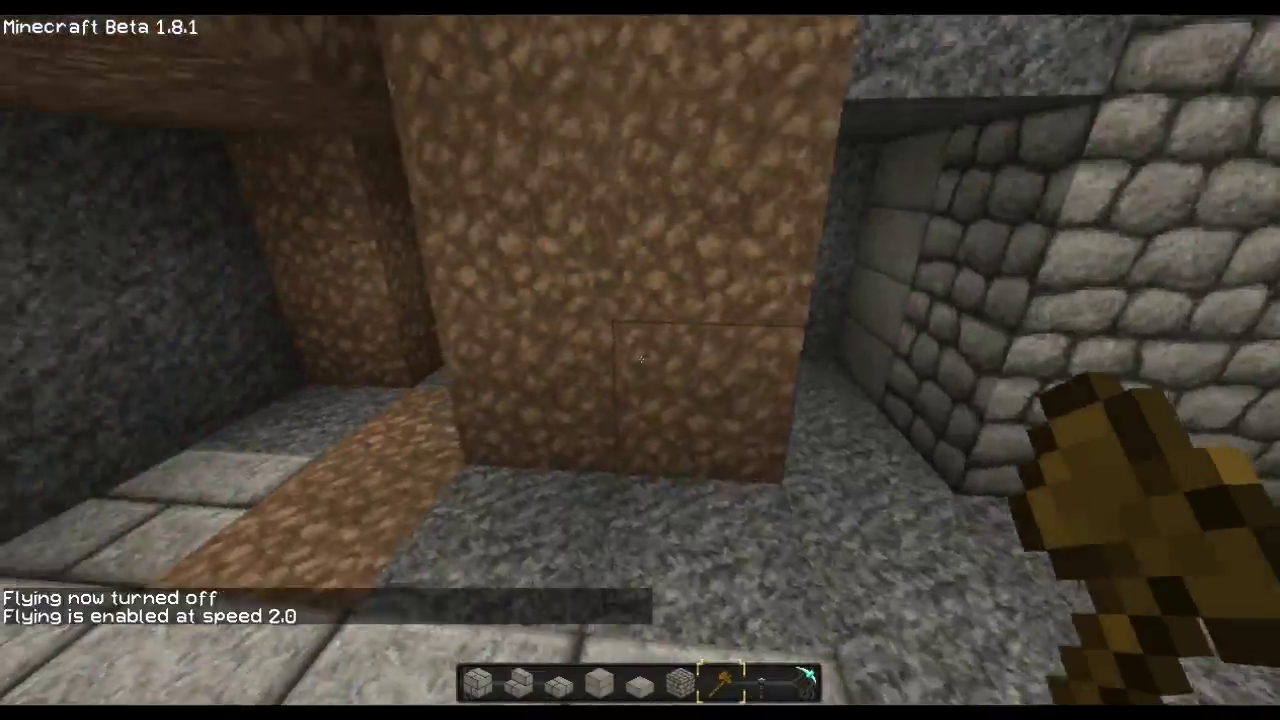
- Set pos1 at (-2, 47, 468) and fill the region with stone (649 blocks)
left_click(641, 359)
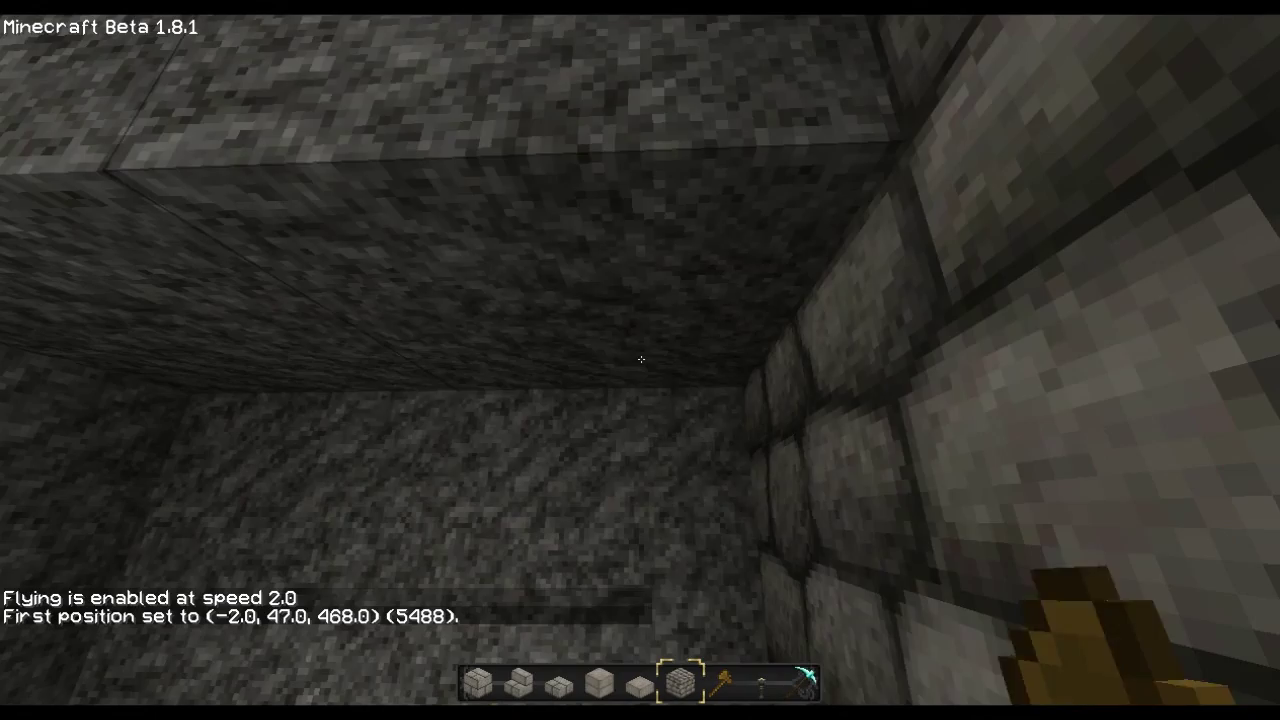
scroll(641, 359, "down", 1)
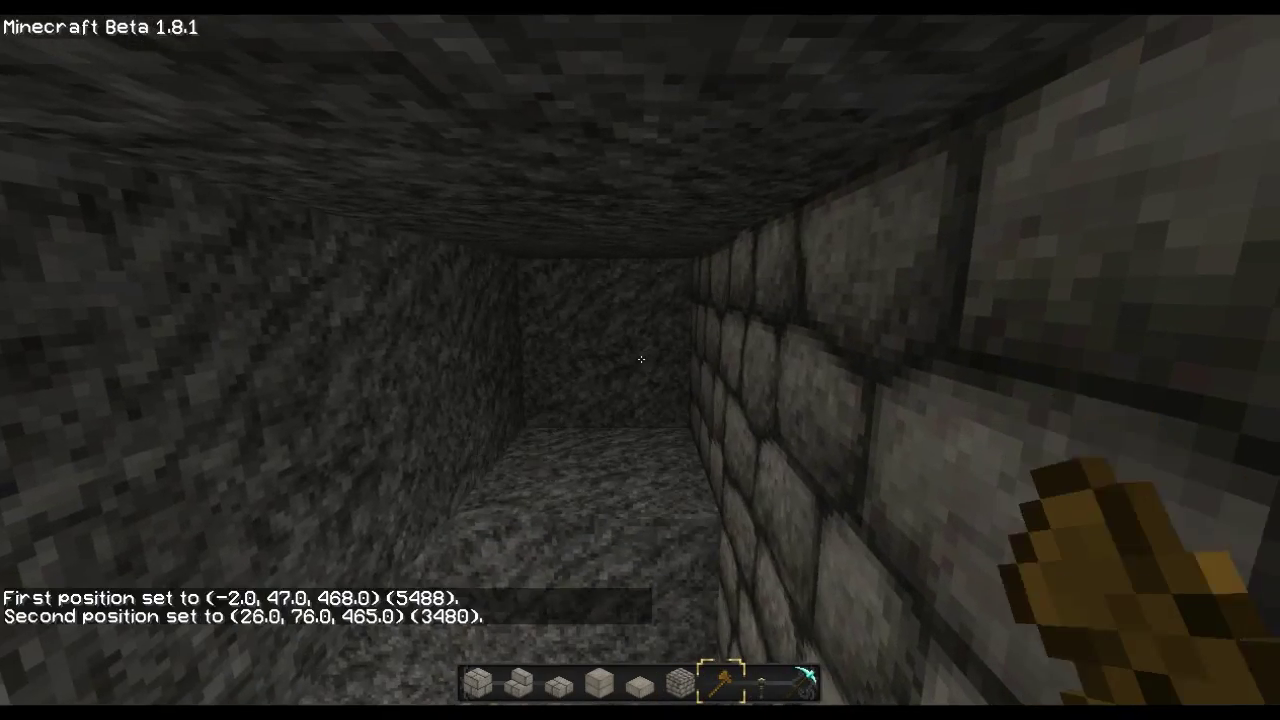
type("t/")
key("Return")
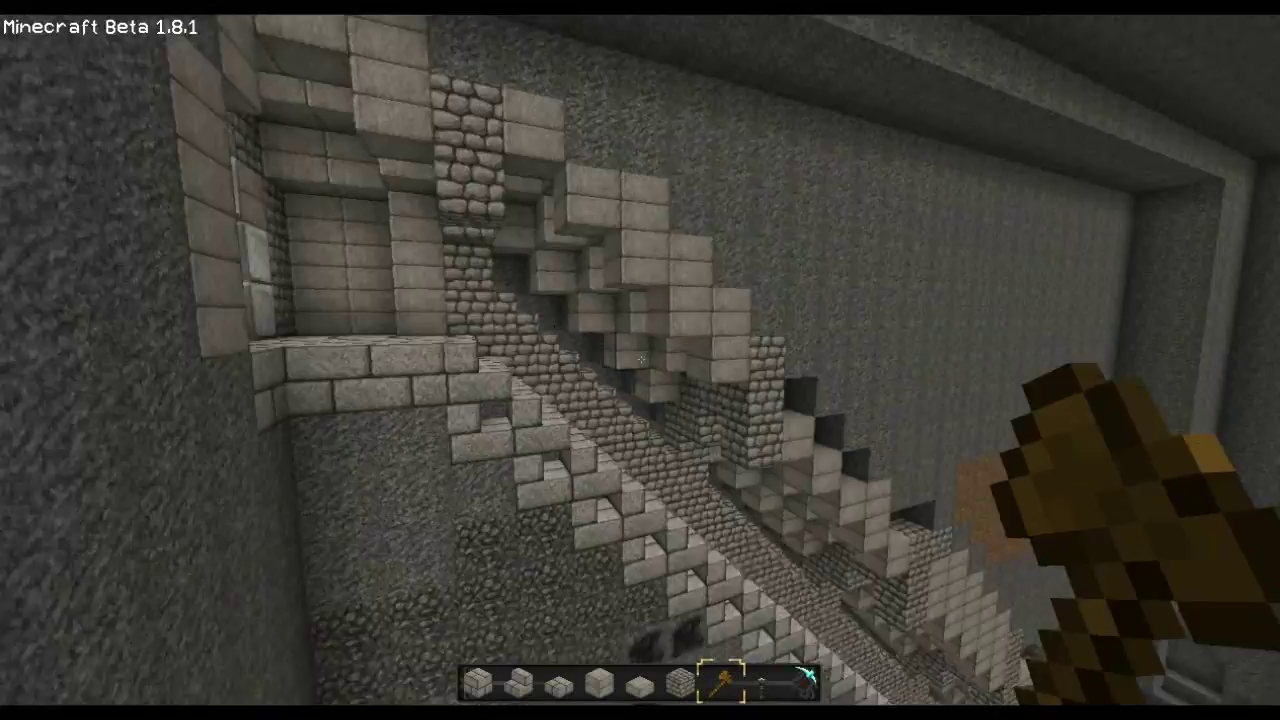
scroll(640, 360, "up", 1)
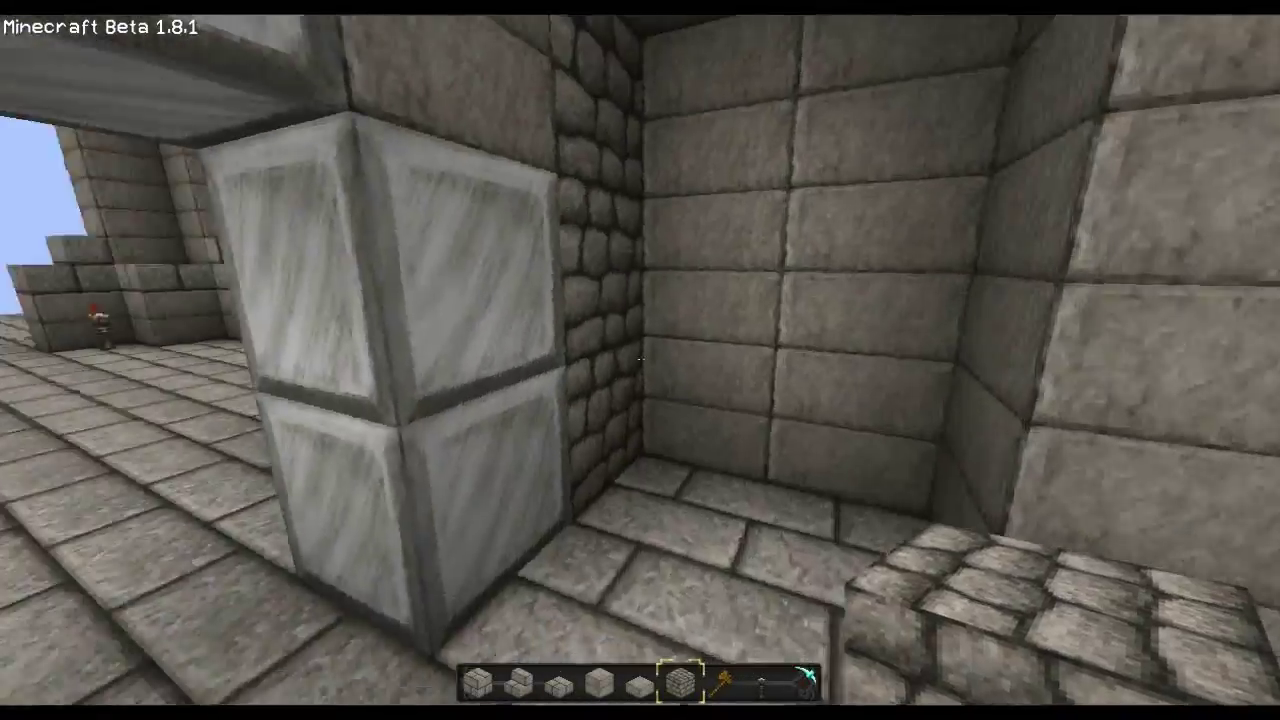
key("f")
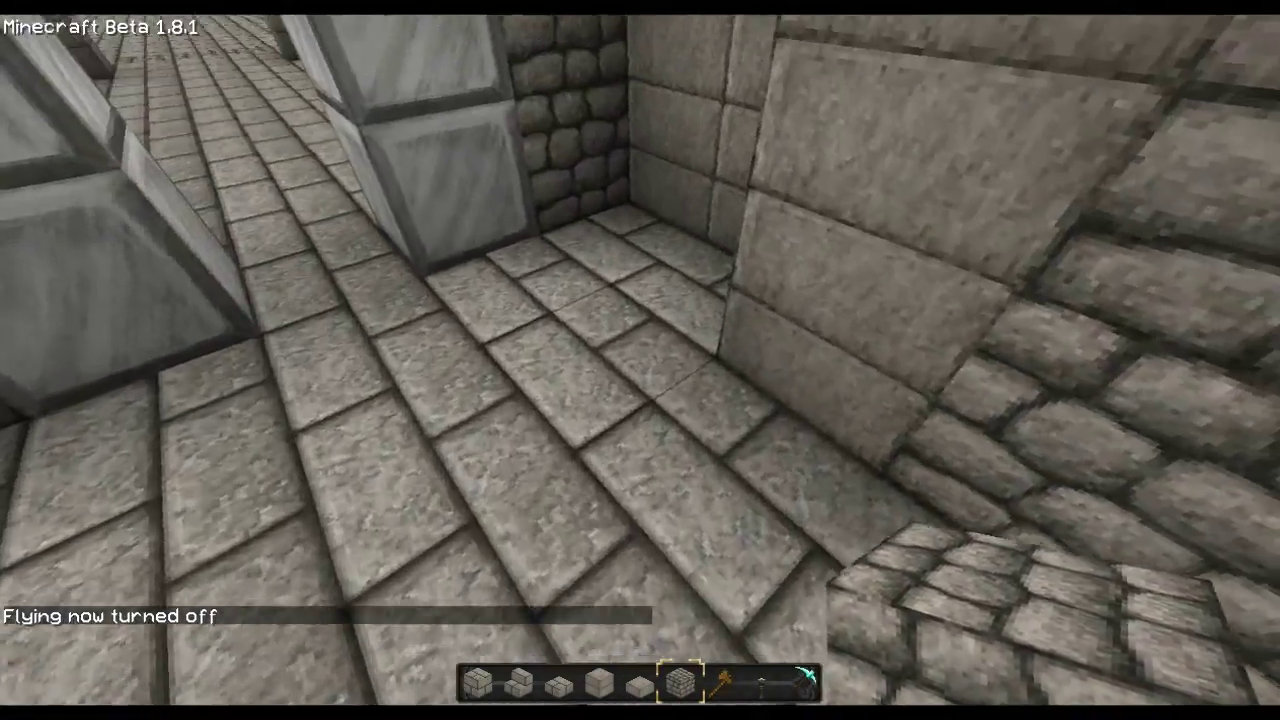
- Break through the floor blocks and the tunnel's end into the shaft
left_click(640, 360)
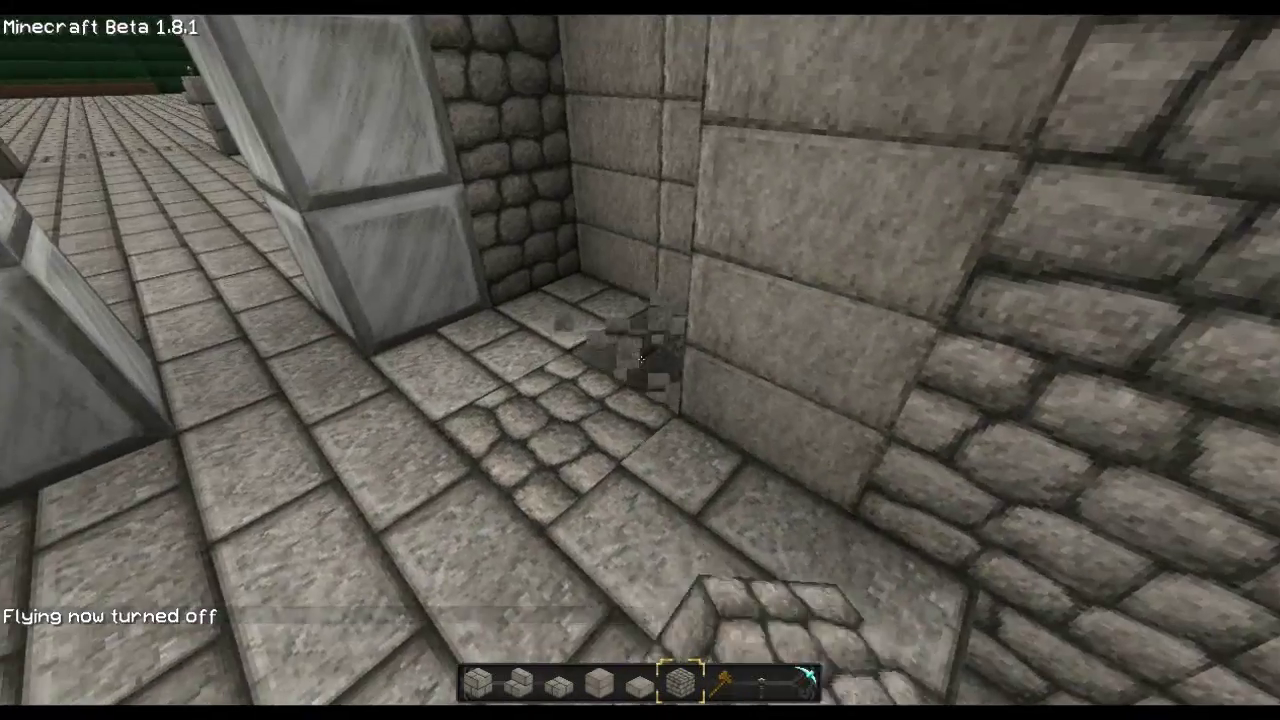
left_click(640, 360)
left_click(640, 360)
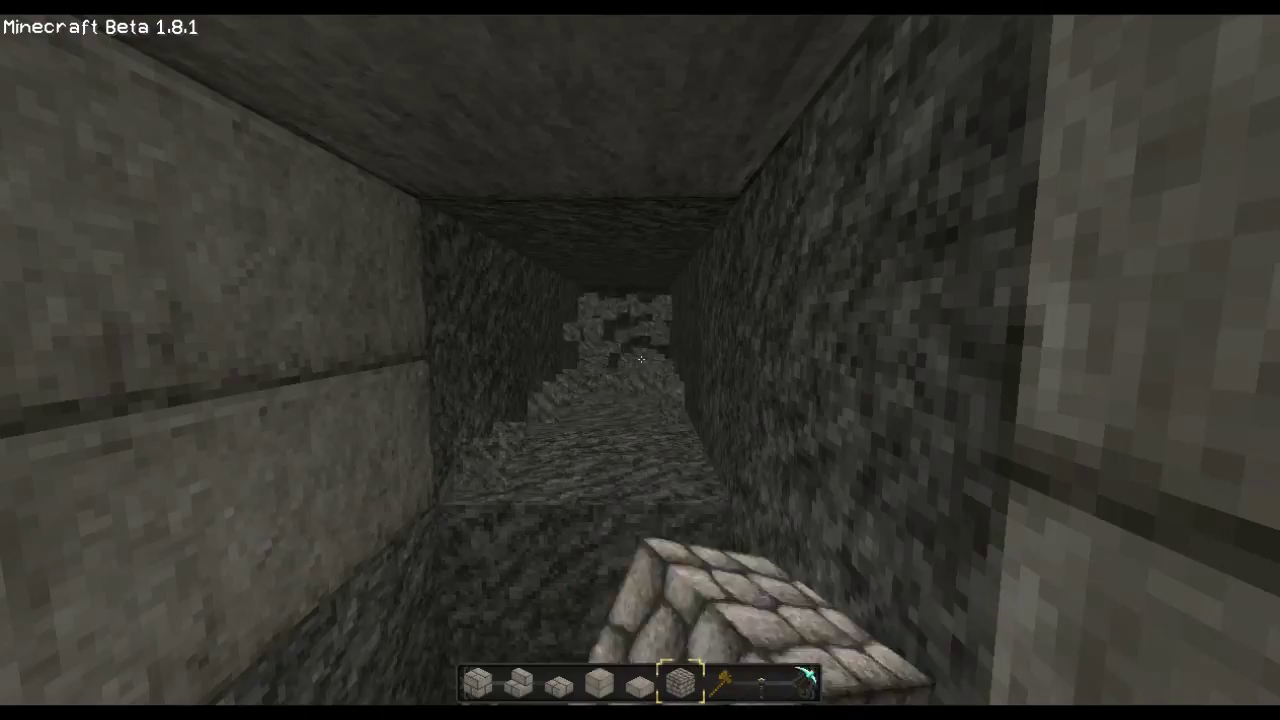
left_click(640, 360)
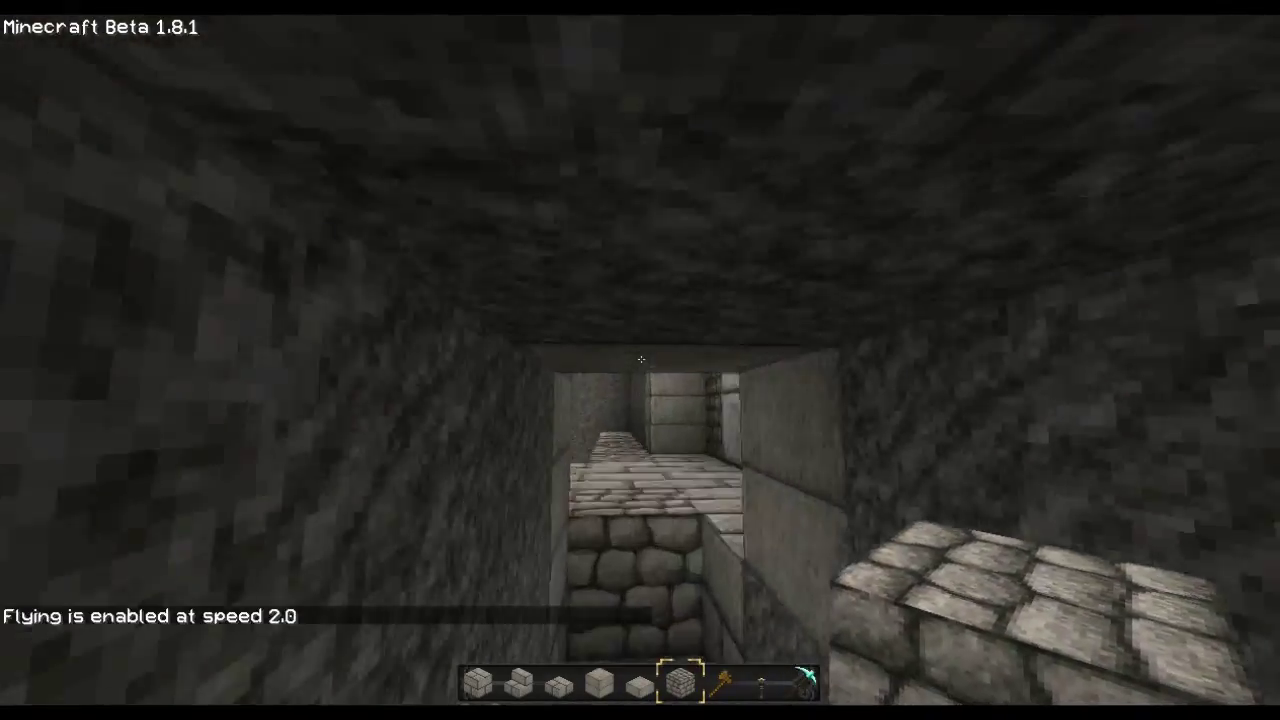
- Move through the corridor, stone-brick room and lit tunnel toward the wall opening
key("w")
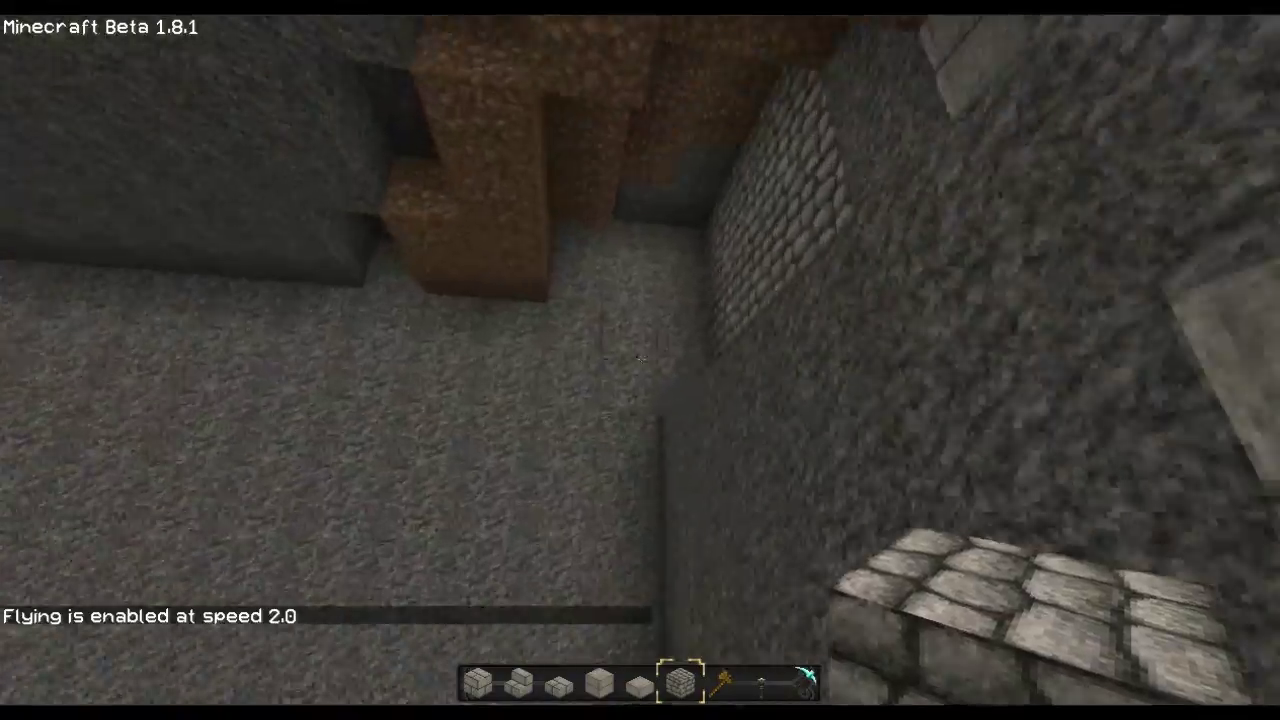
key("w")
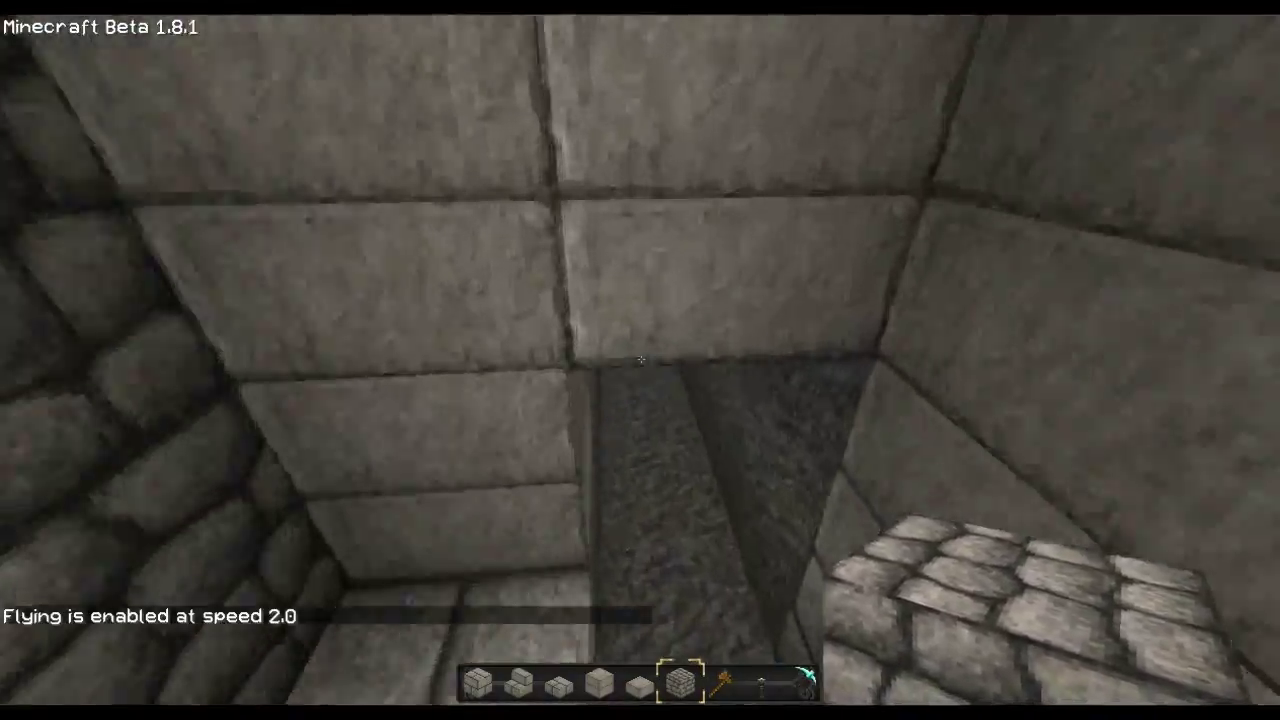
key("f")
key("f")
key("w")
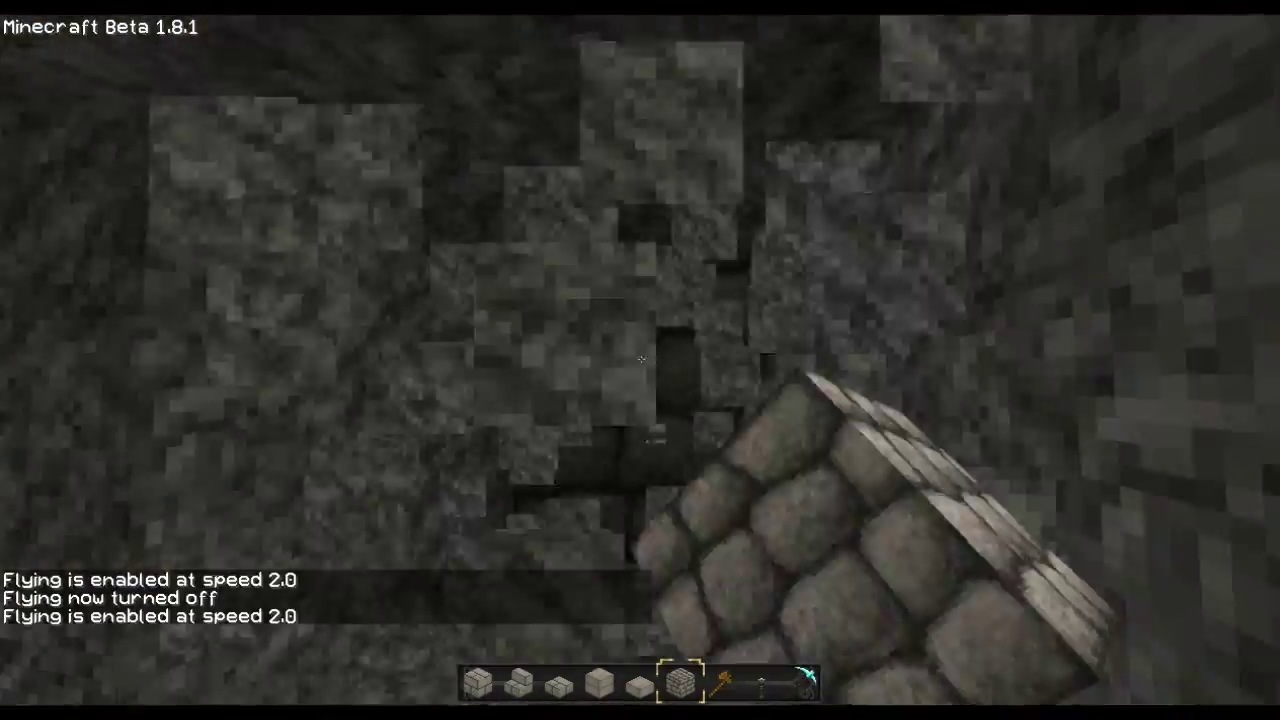
key("w")
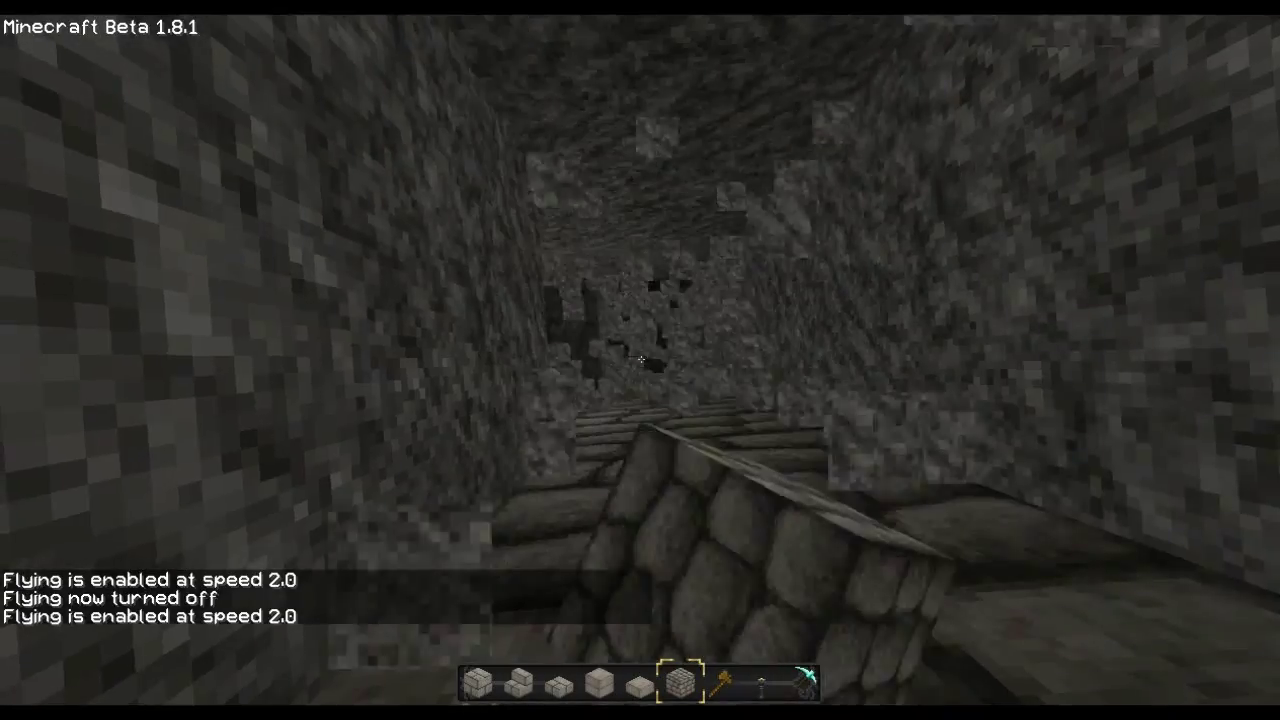
key("w")
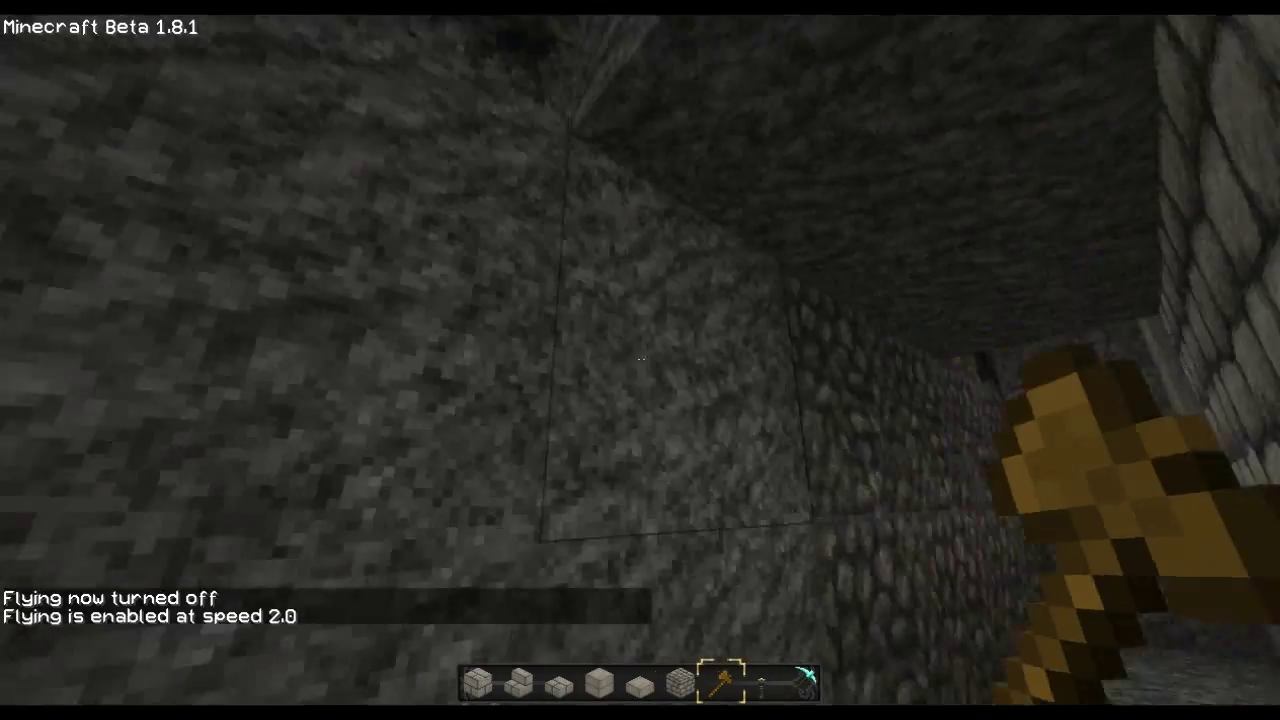
- Mark corners (26, 76, 487) and (1, 57, 477) and clear them to air (5365 blocks)
left_click(641, 359)
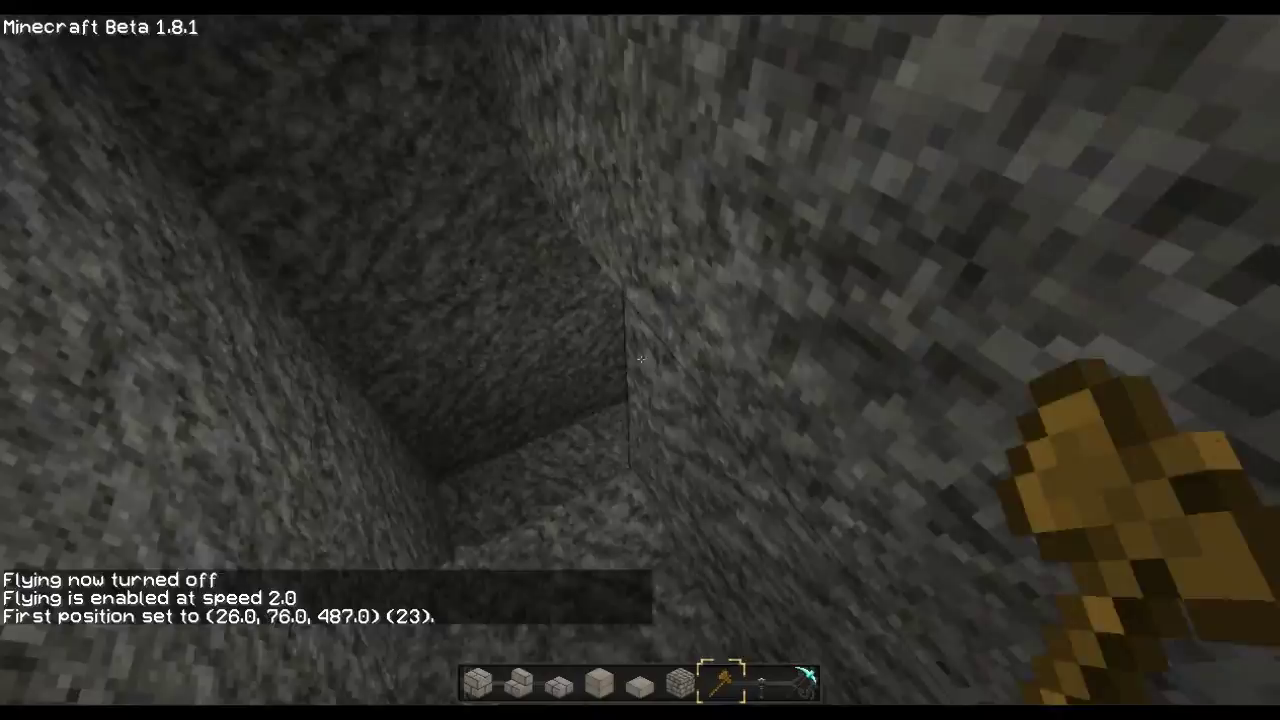
key("w")
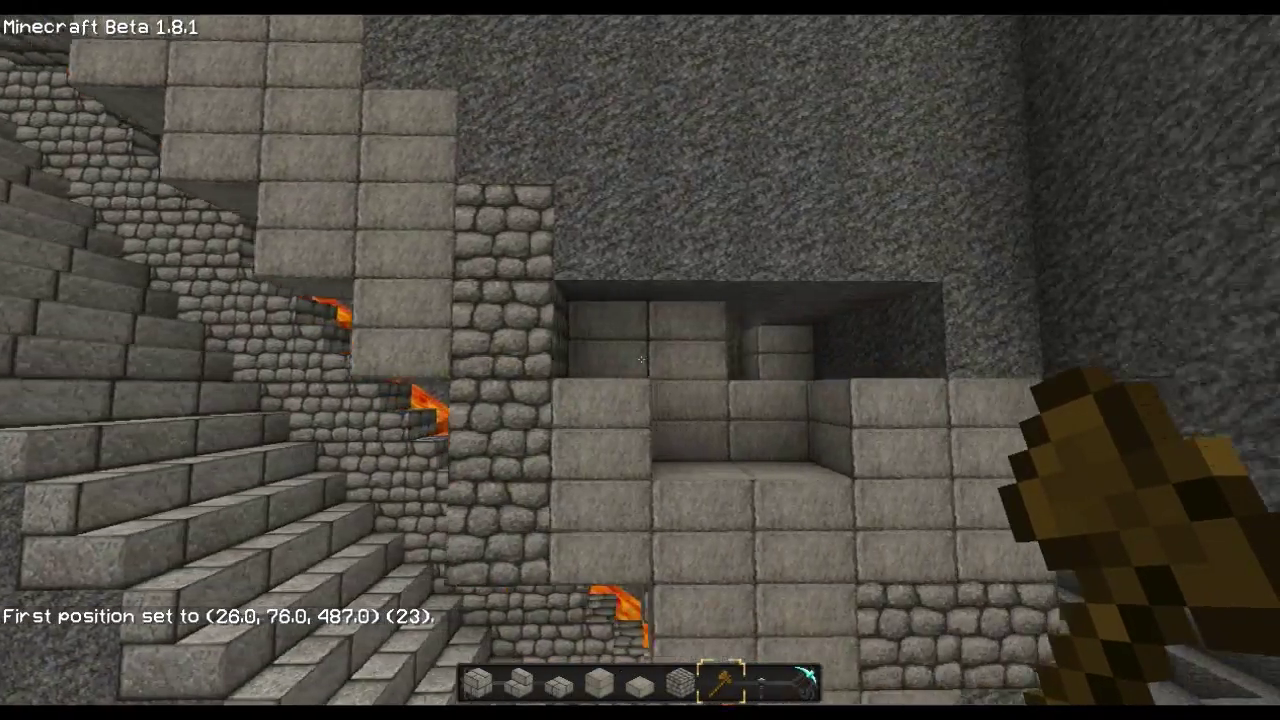
key("w")
key("w")
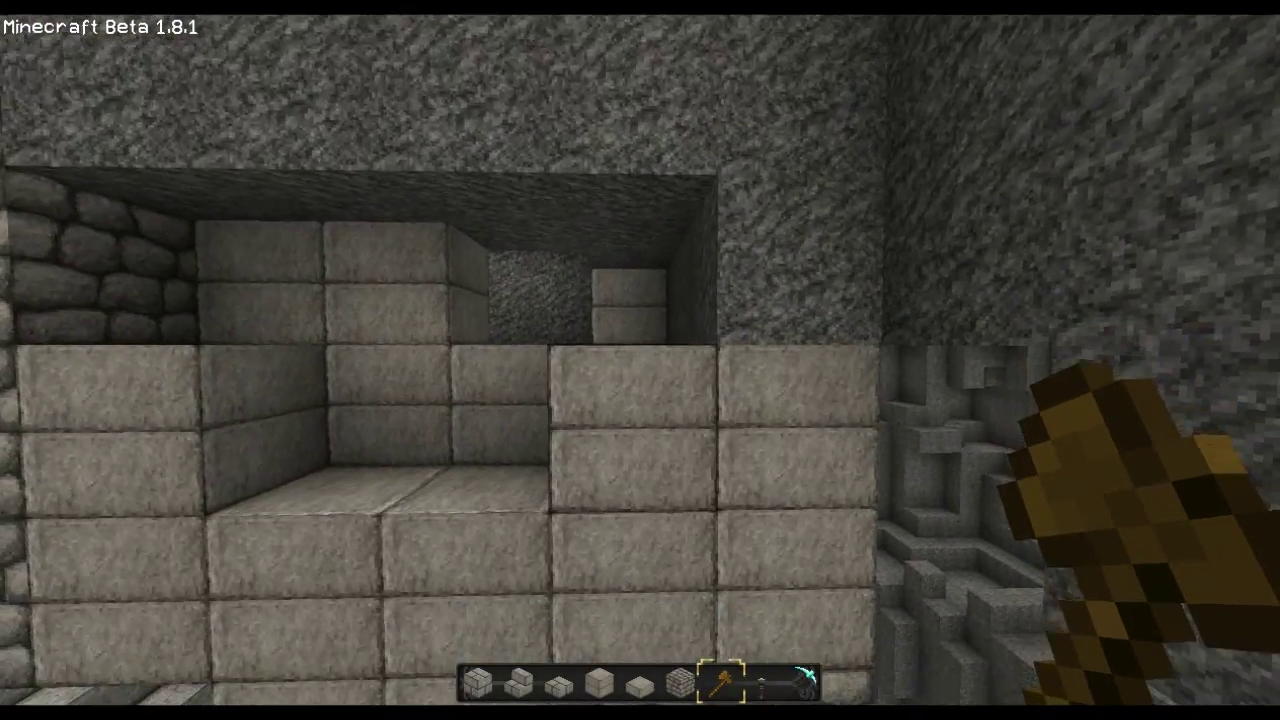
right_click(642, 367)
type("//set a")
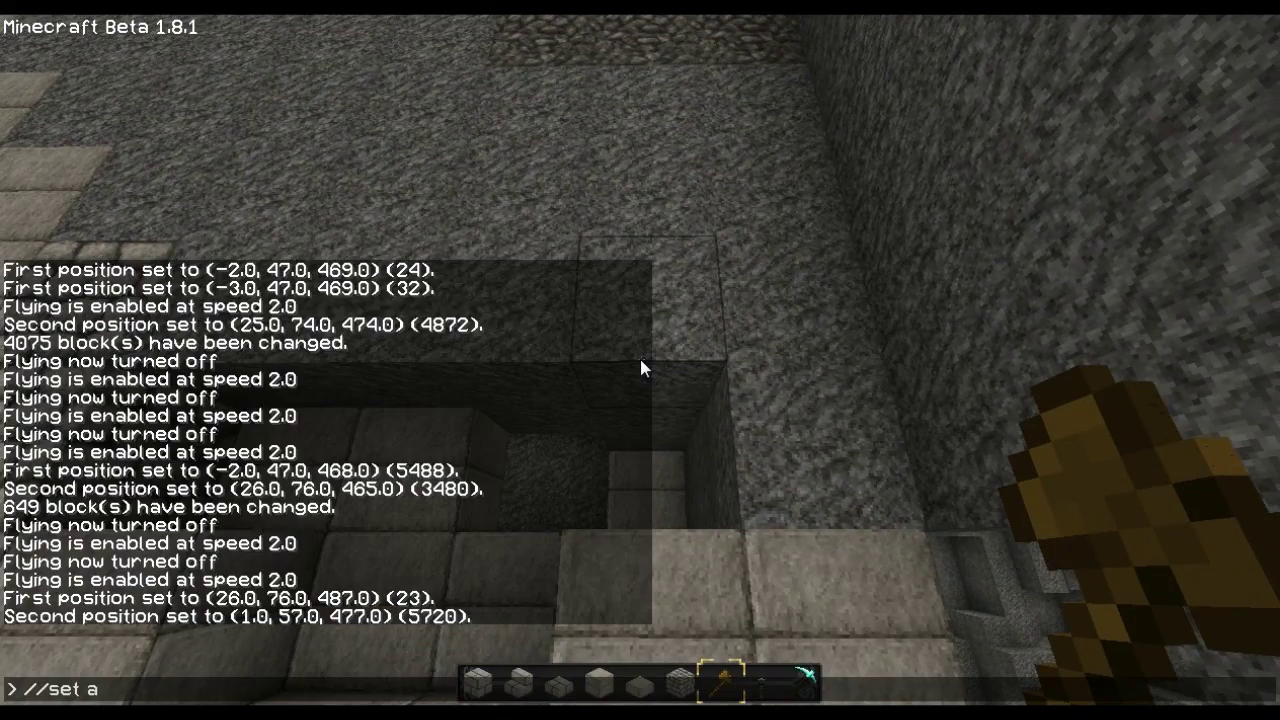
type("ir")
key("Return")
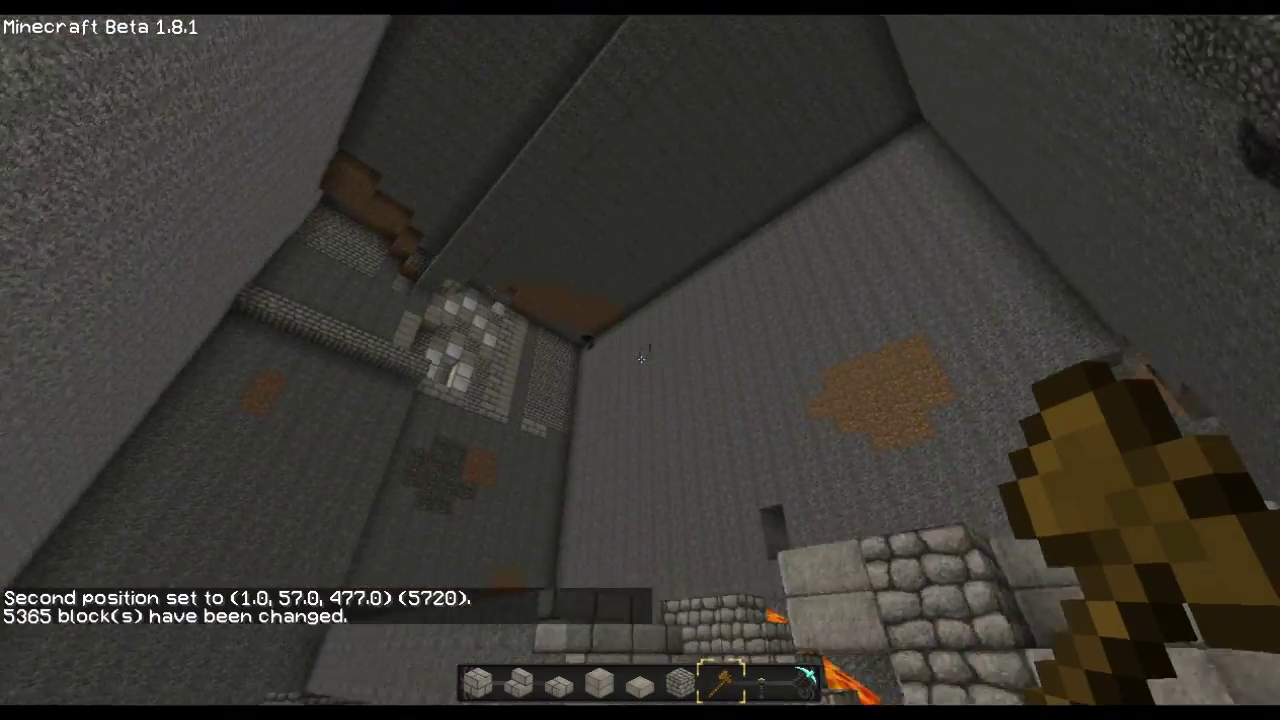
- Mark the floor region in the shaft corner and fill it with stone brick using //set 98
key("w")
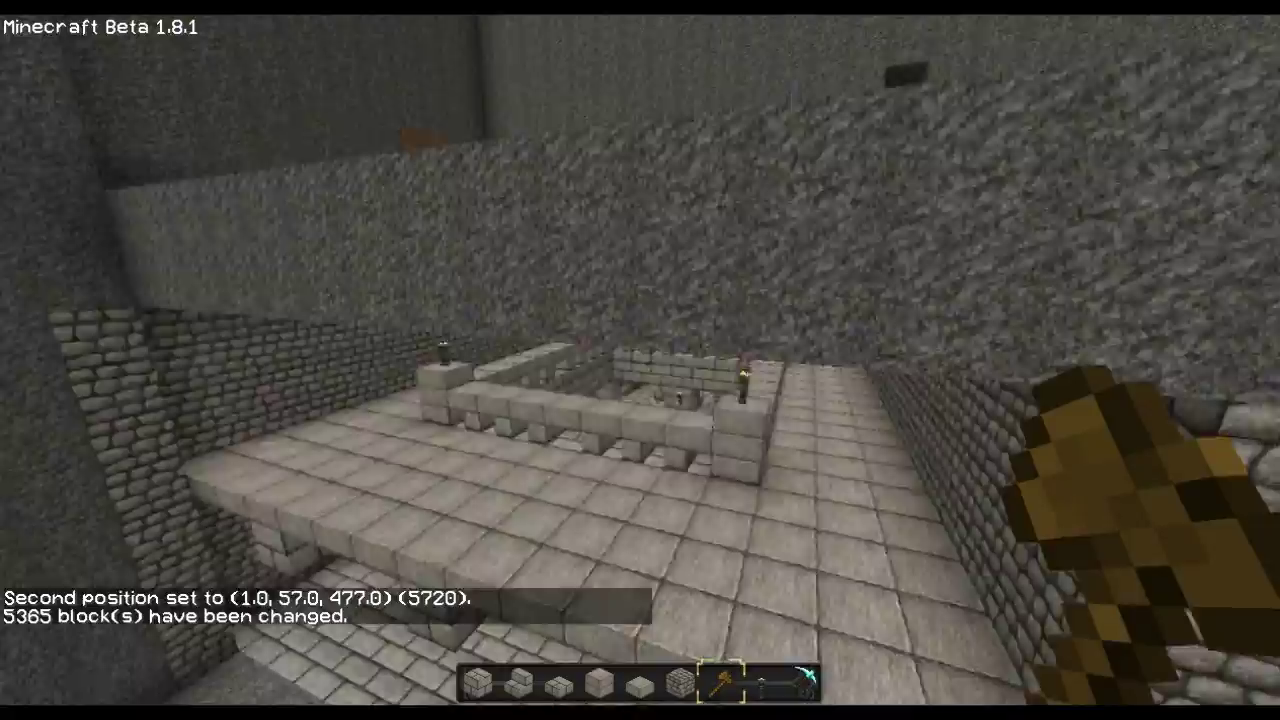
key("w")
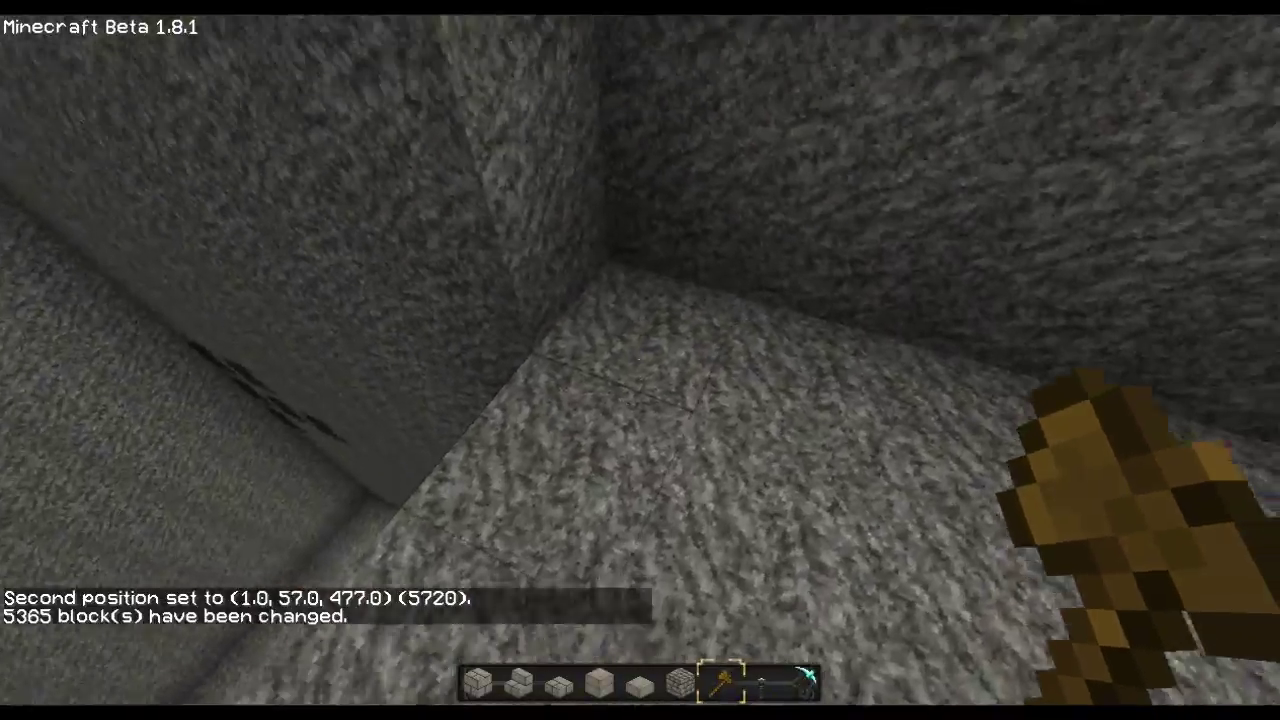
left_click(640, 360)
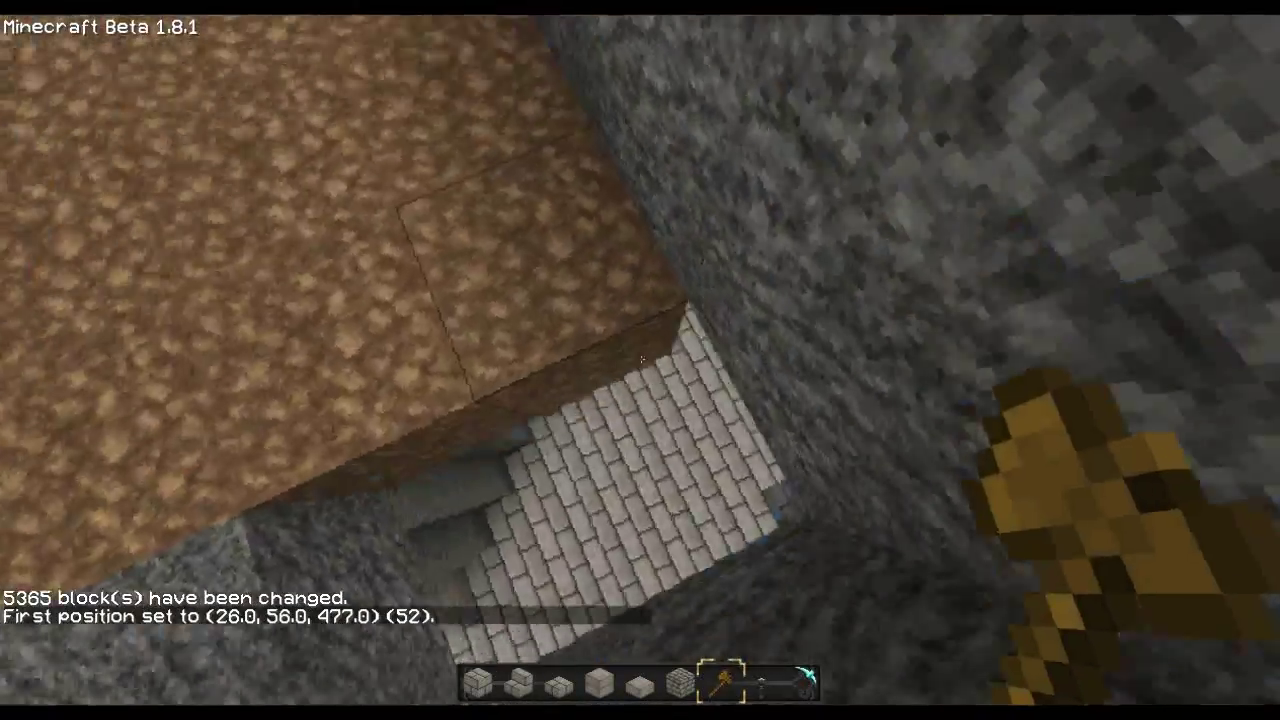
scroll(640, 360, "up", 1)
scroll(640, 360, "down", 1)
right_click(640, 360)
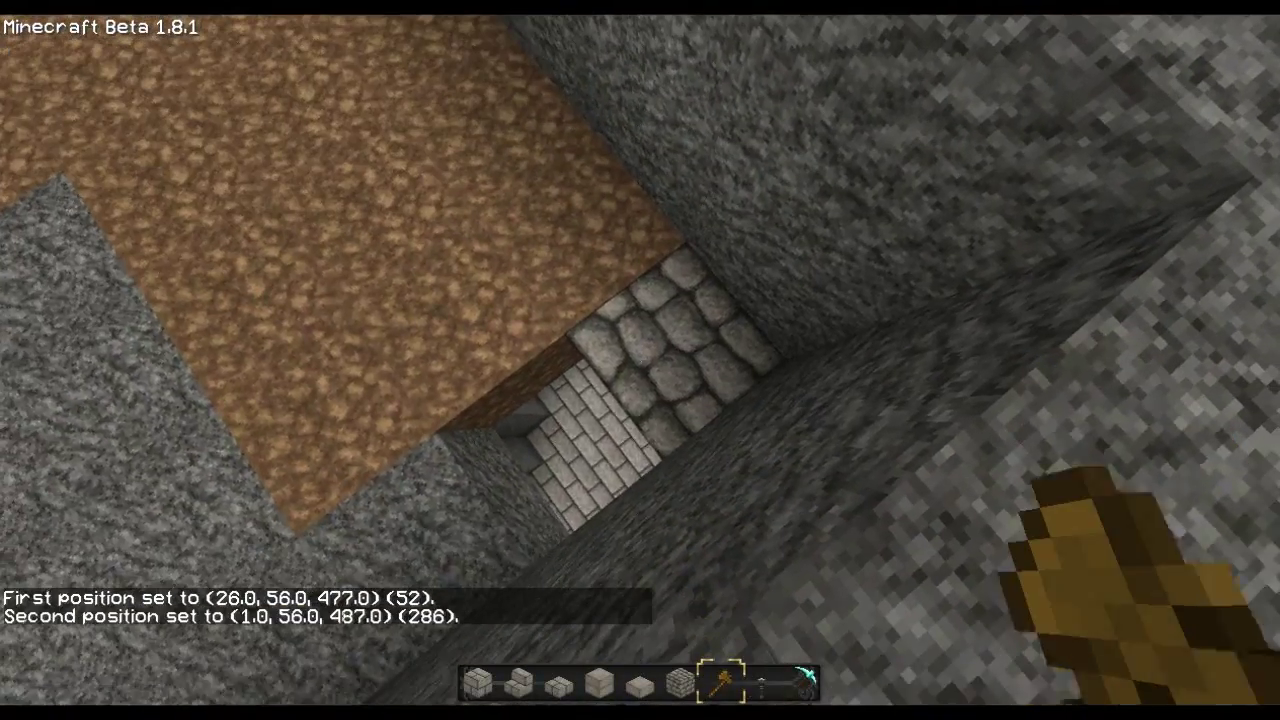
type("98")
key("Return")
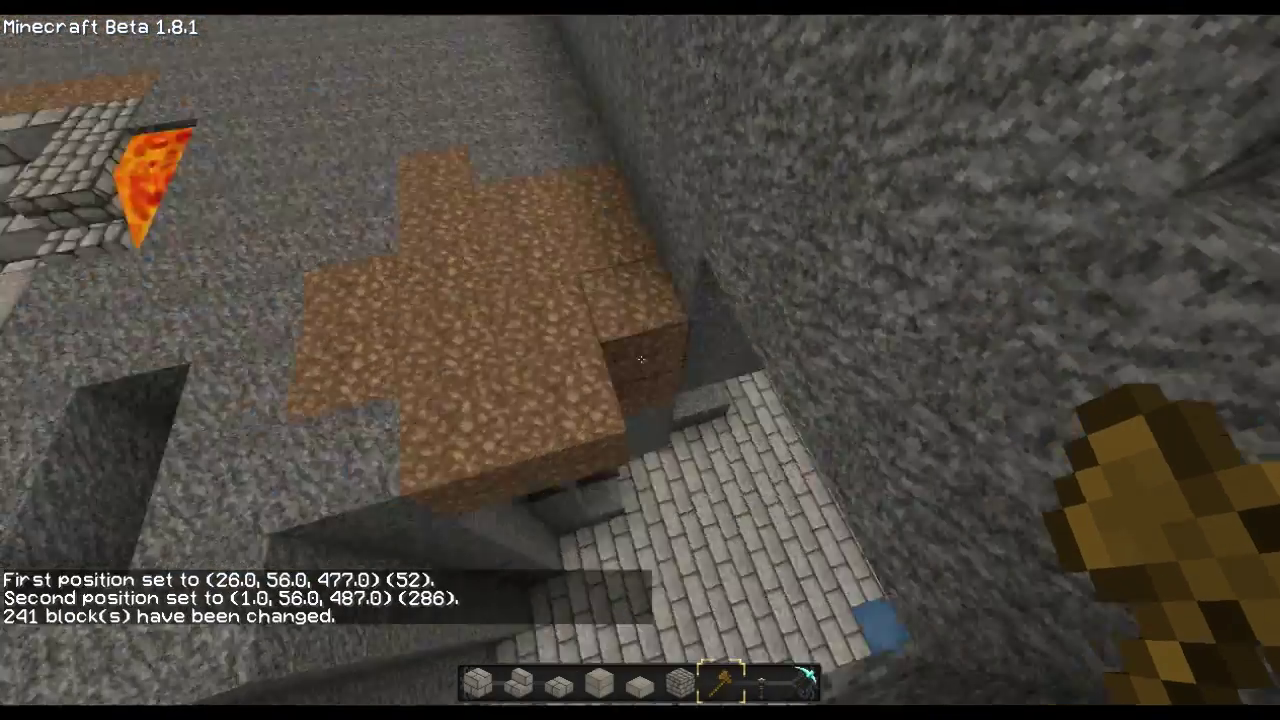
scroll(640, 360, "up", 1)
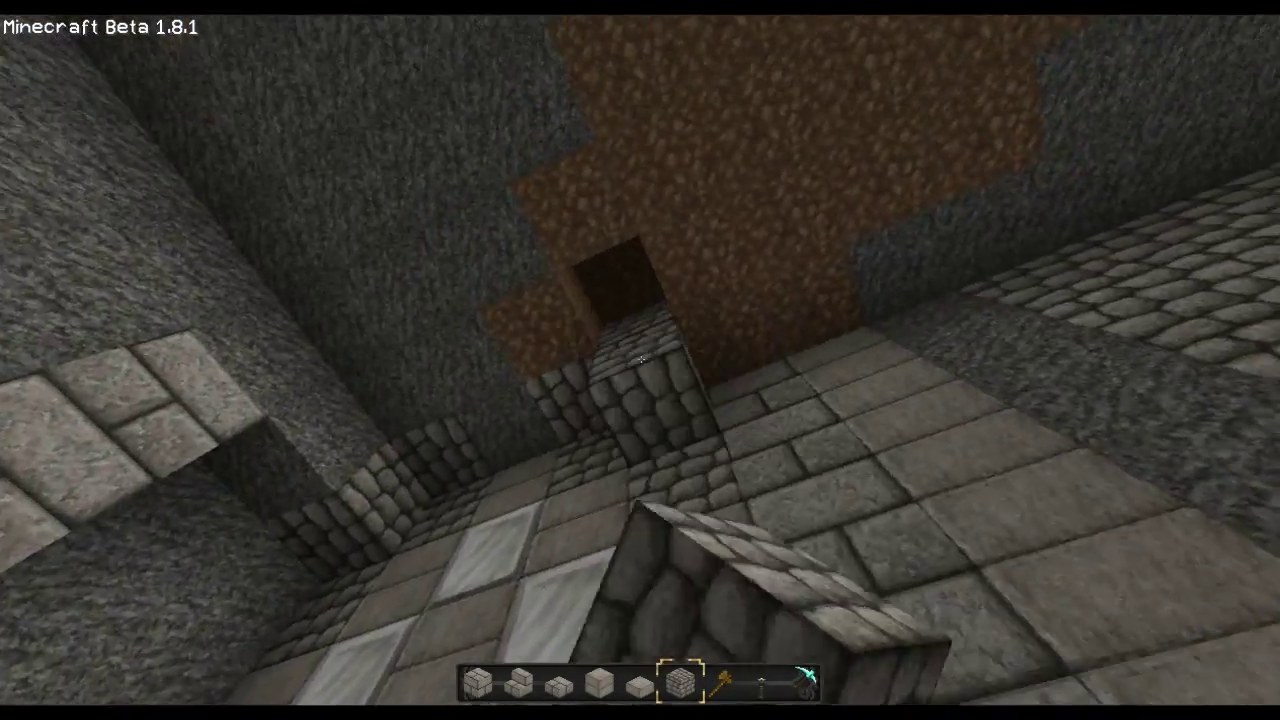
scroll(641, 359, "up", 1)
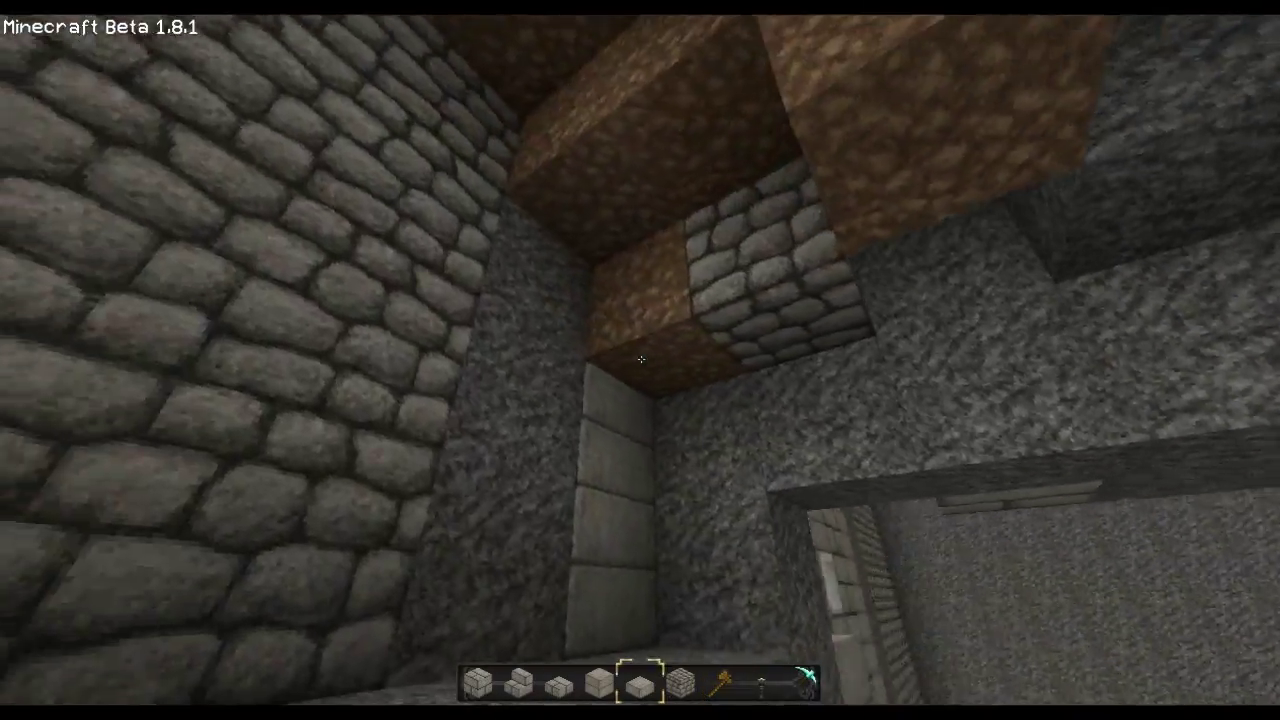
scroll(641, 359, "down", 1)
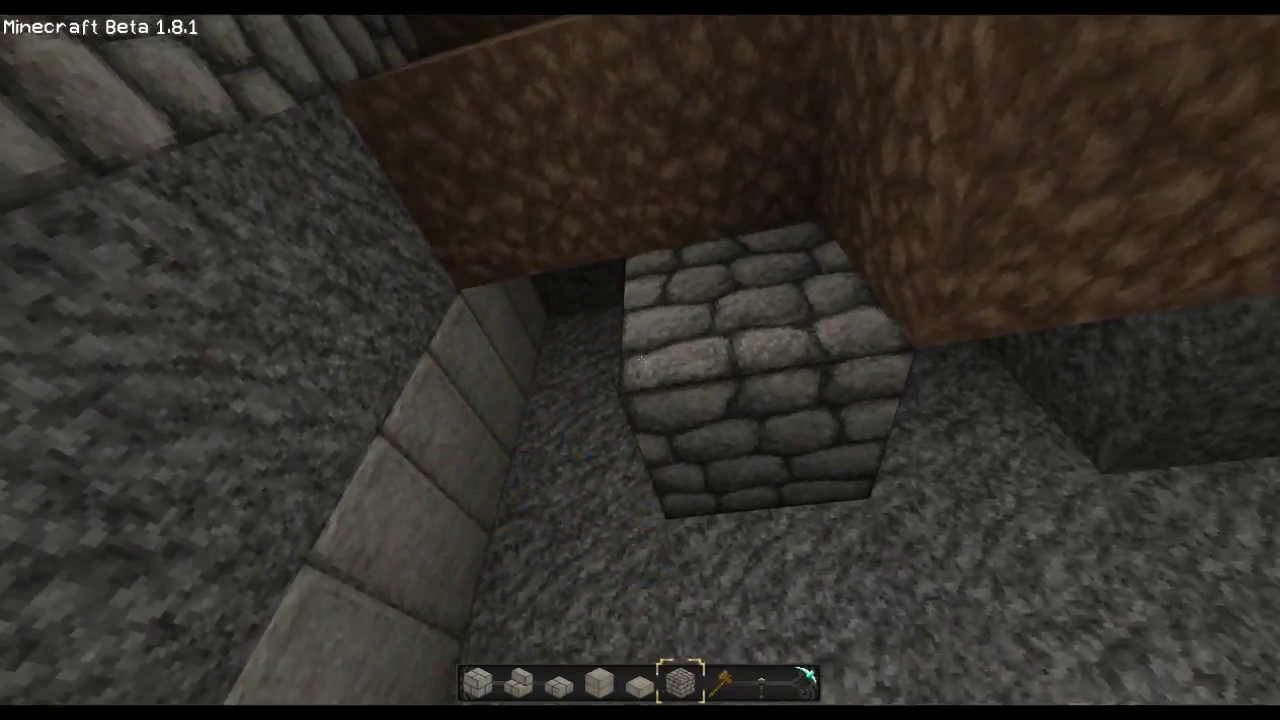
scroll(641, 359, "down", 1)
- Set position 1 at (26, 76, 475) on the top block of the shaft
left_click(641, 359)
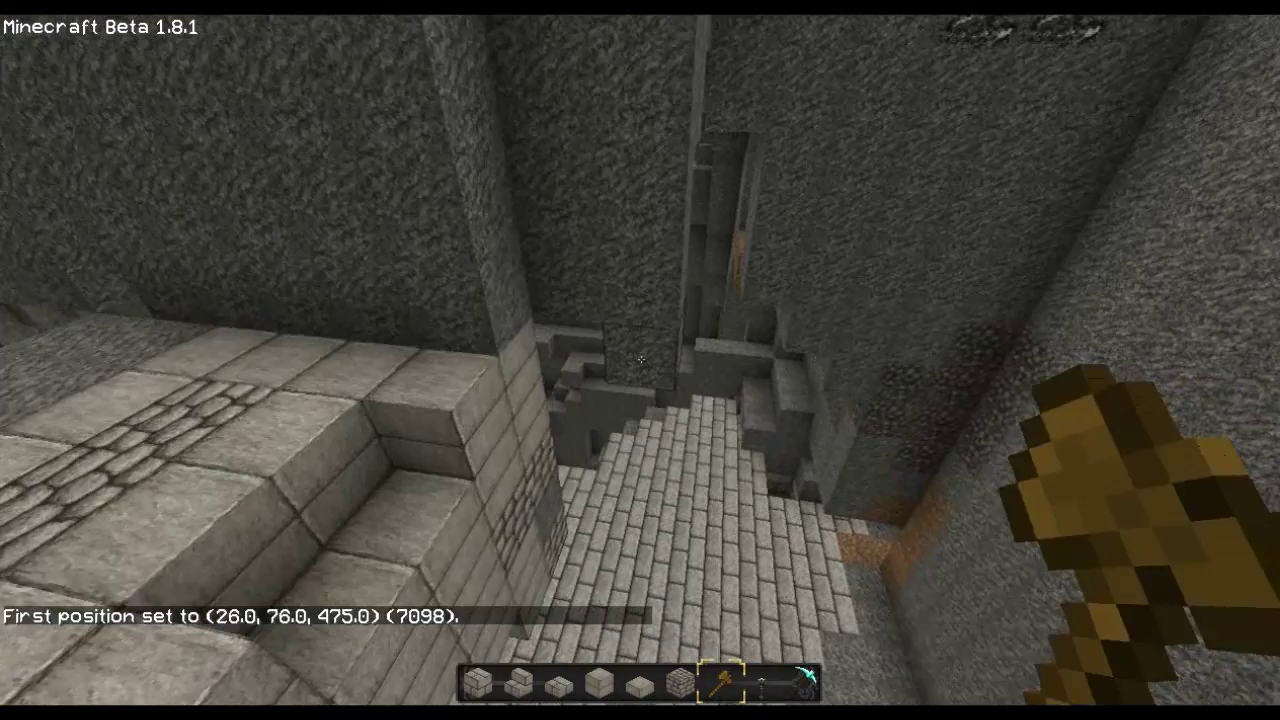
- Clear three marked rock sections of the shaft to air with //set
right_click(641, 359)
type("t 0")
key("Return")
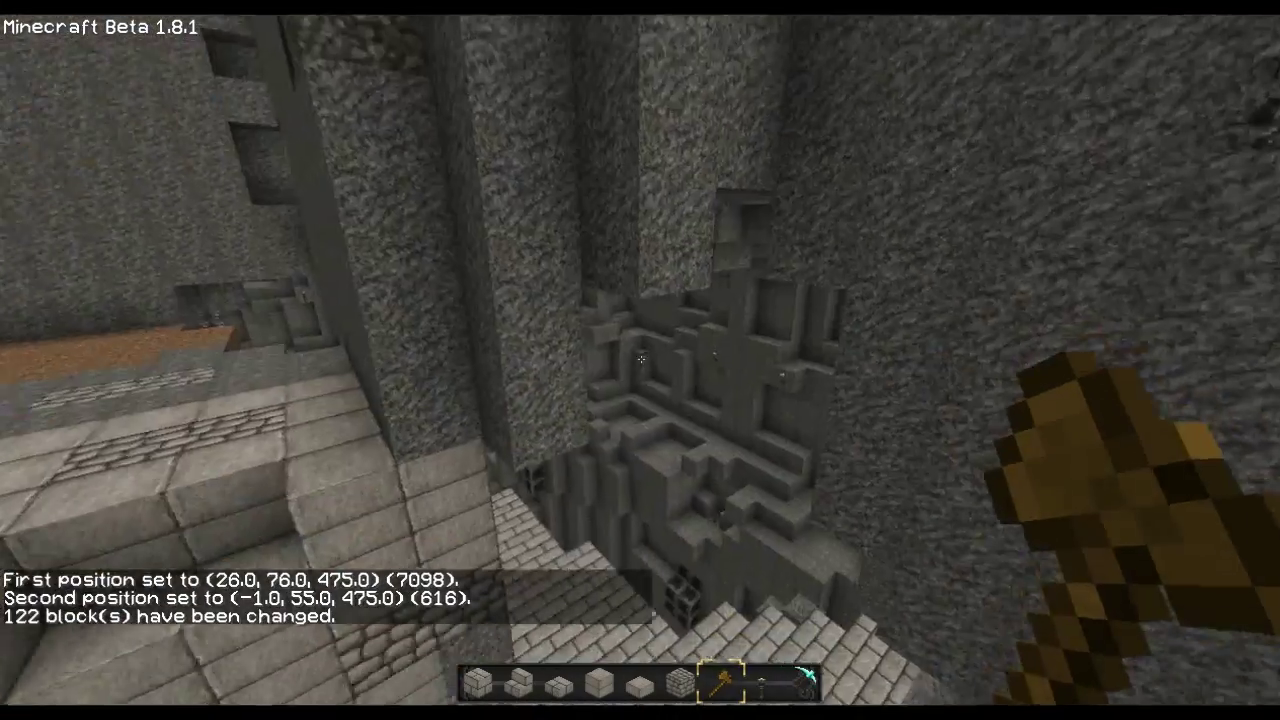
right_click(641, 359)
key("slash")
type("//set")
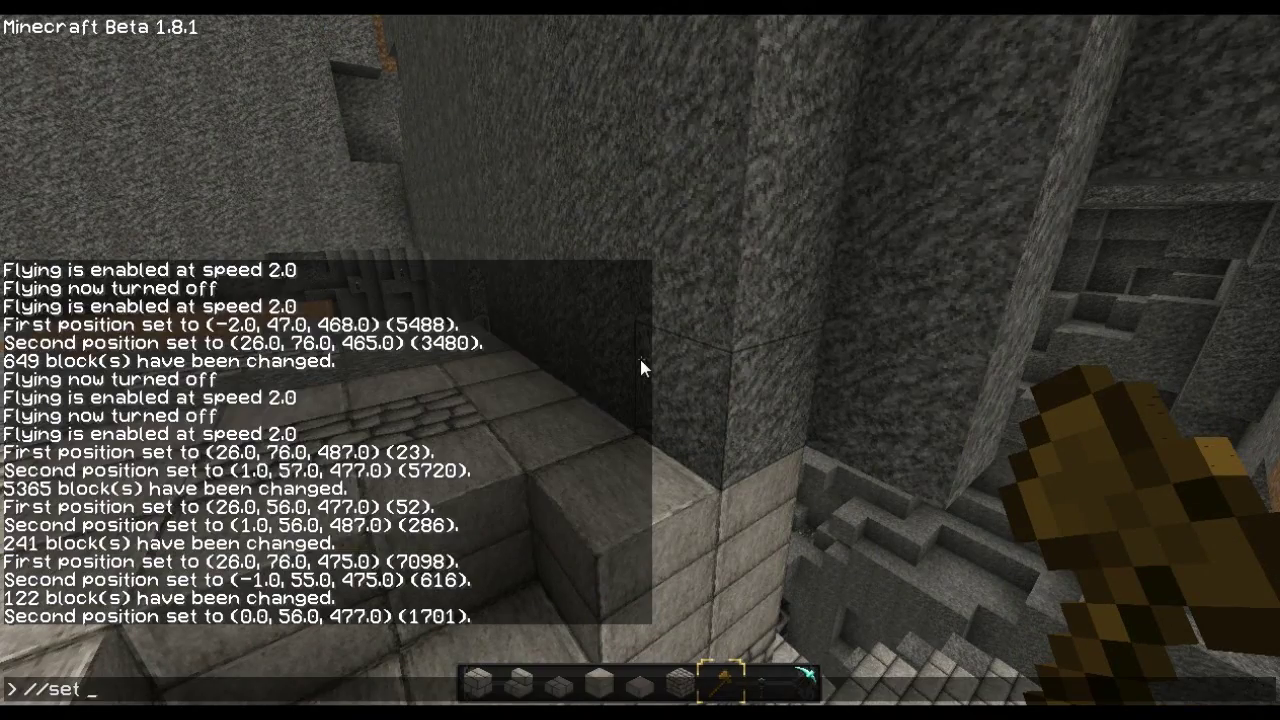
type("0")
key("Return")
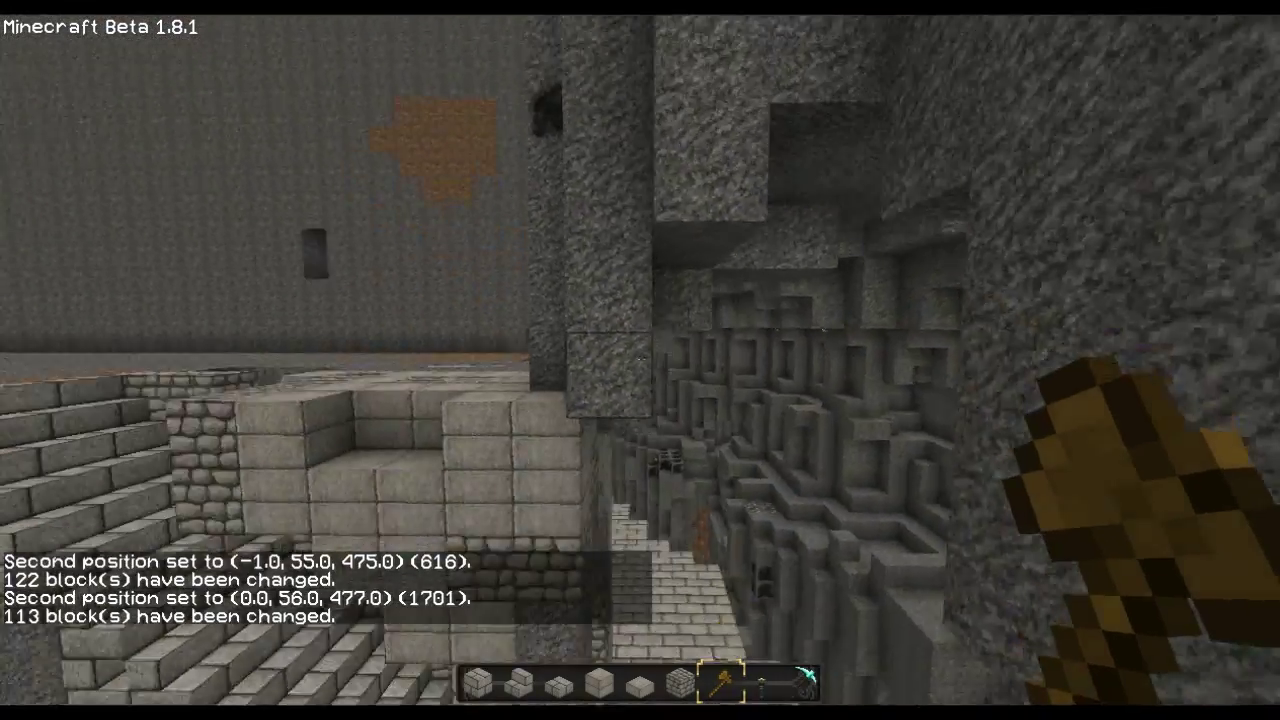
key("slash")
type("//")
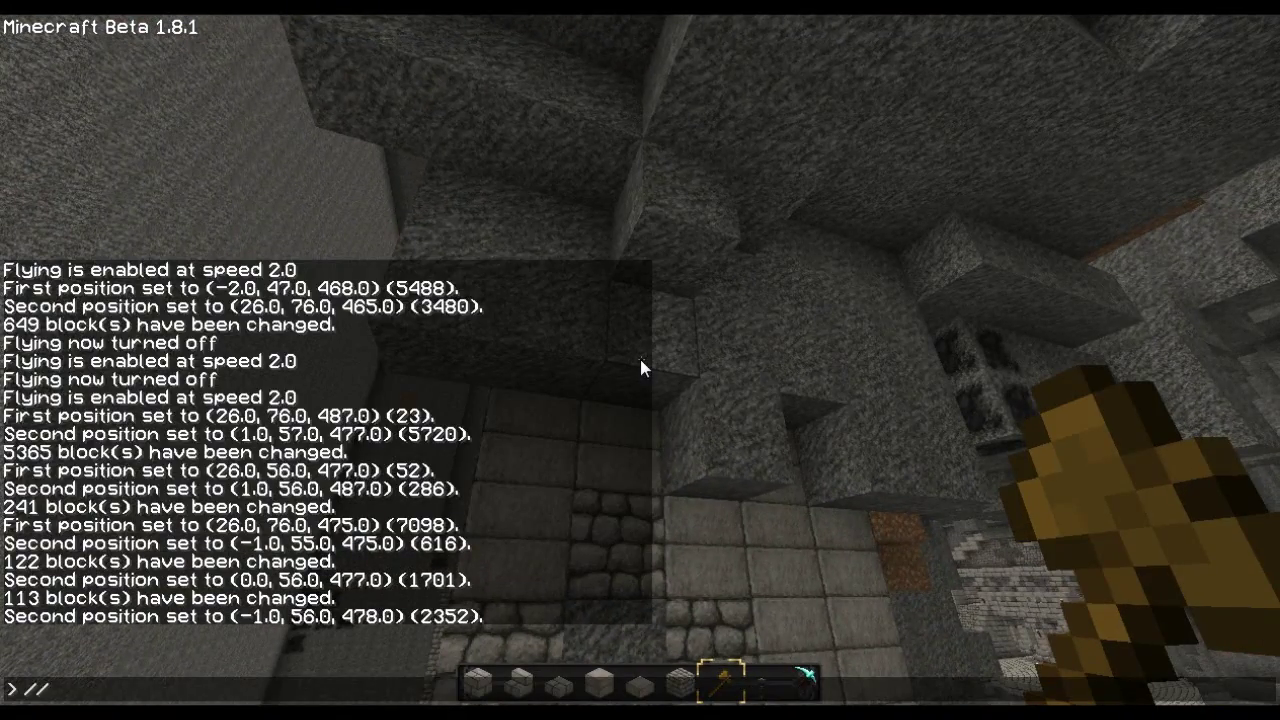
type("r")
key("Return")
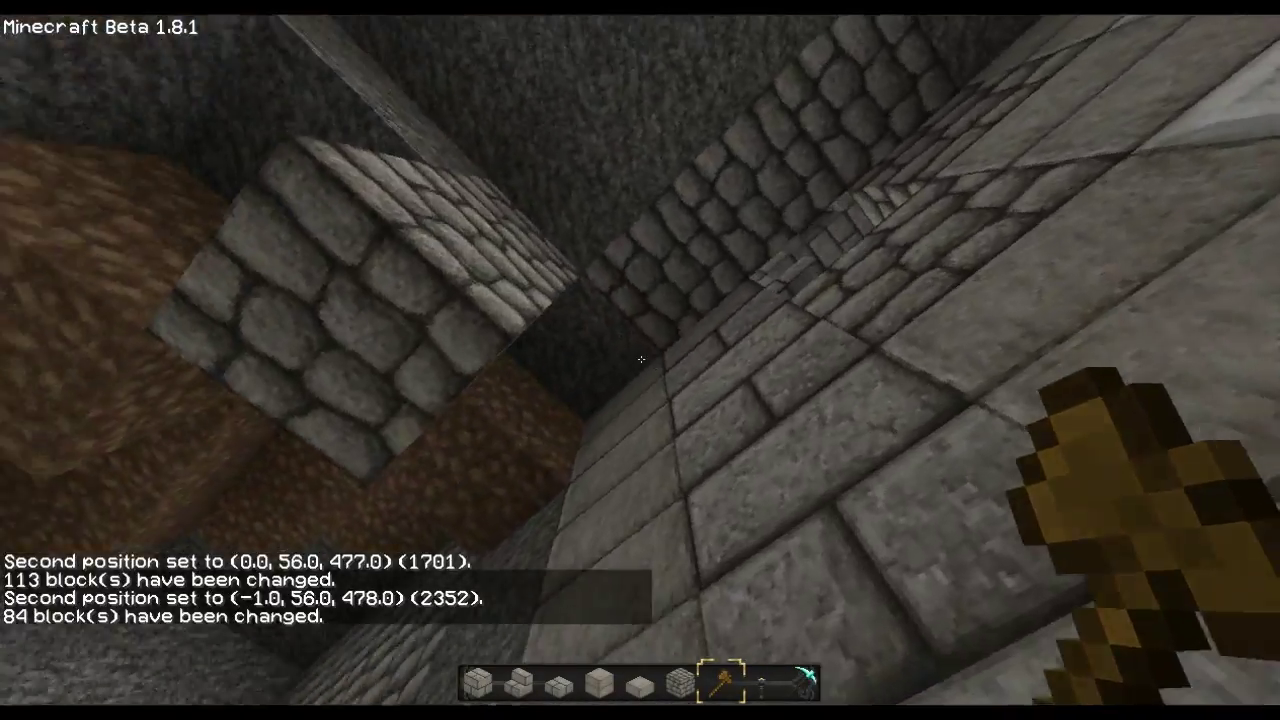
scroll(640, 360, "up", 1)
scroll(640, 360, "down", 1)
- Clear a wall section to air, then fill a 16-block section with stone brick (98)
left_click(640, 360)
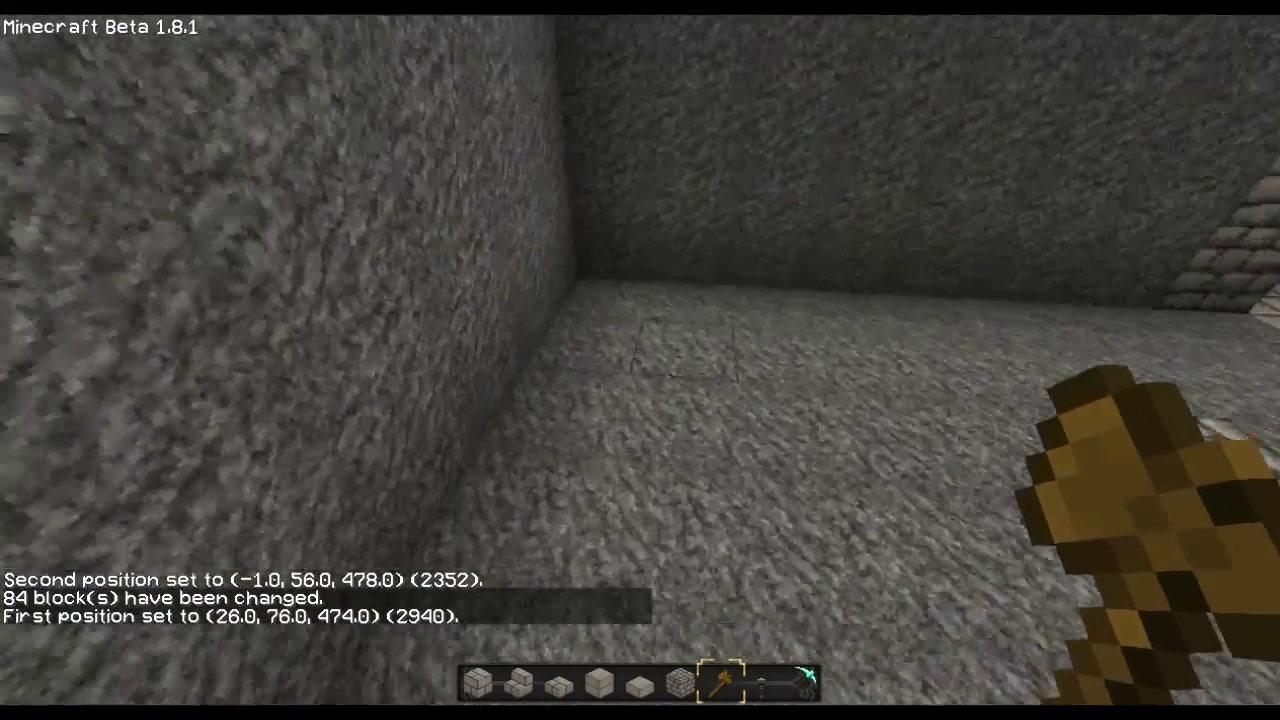
right_click(640, 360)
type("t//set ai")
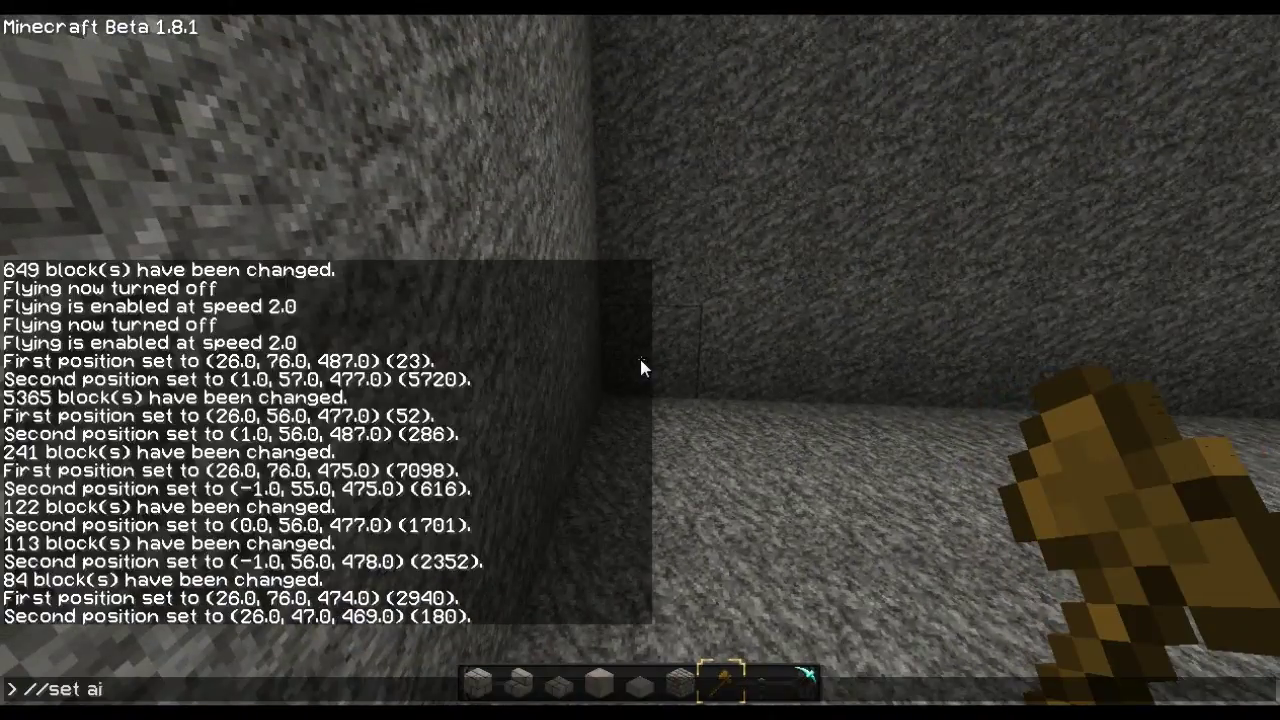
type("r")
key("Return")
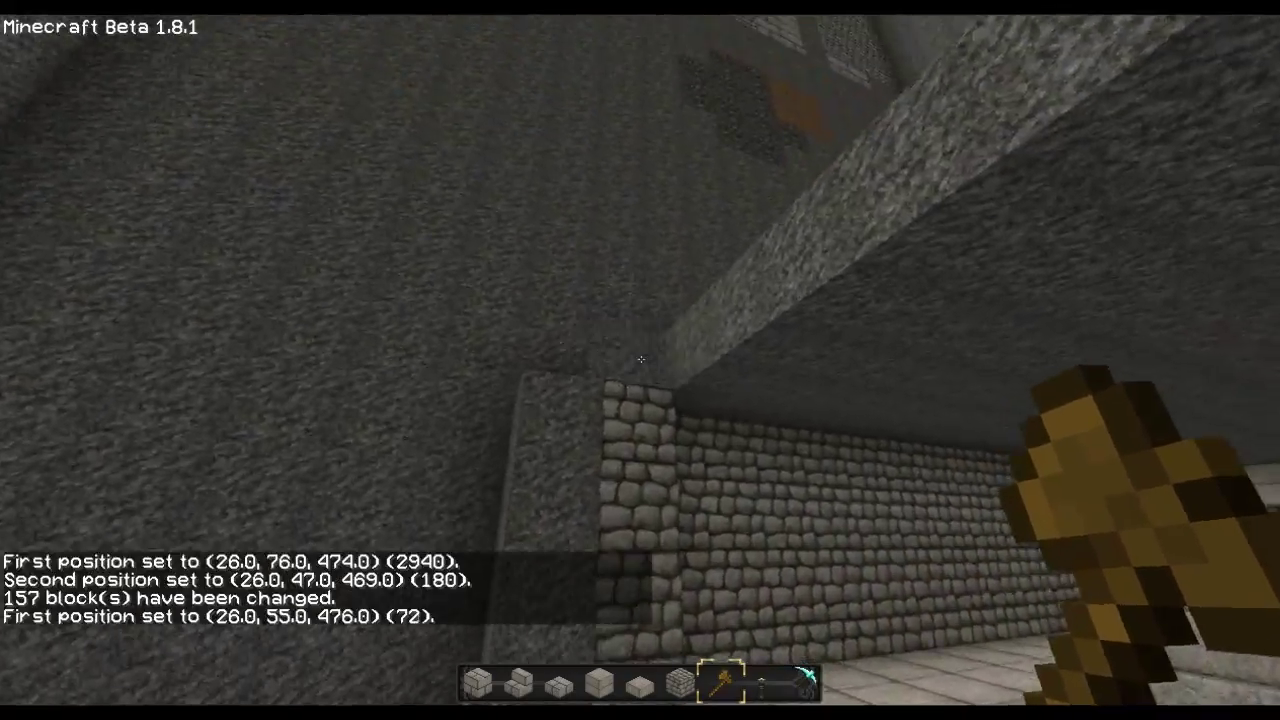
type("//set")
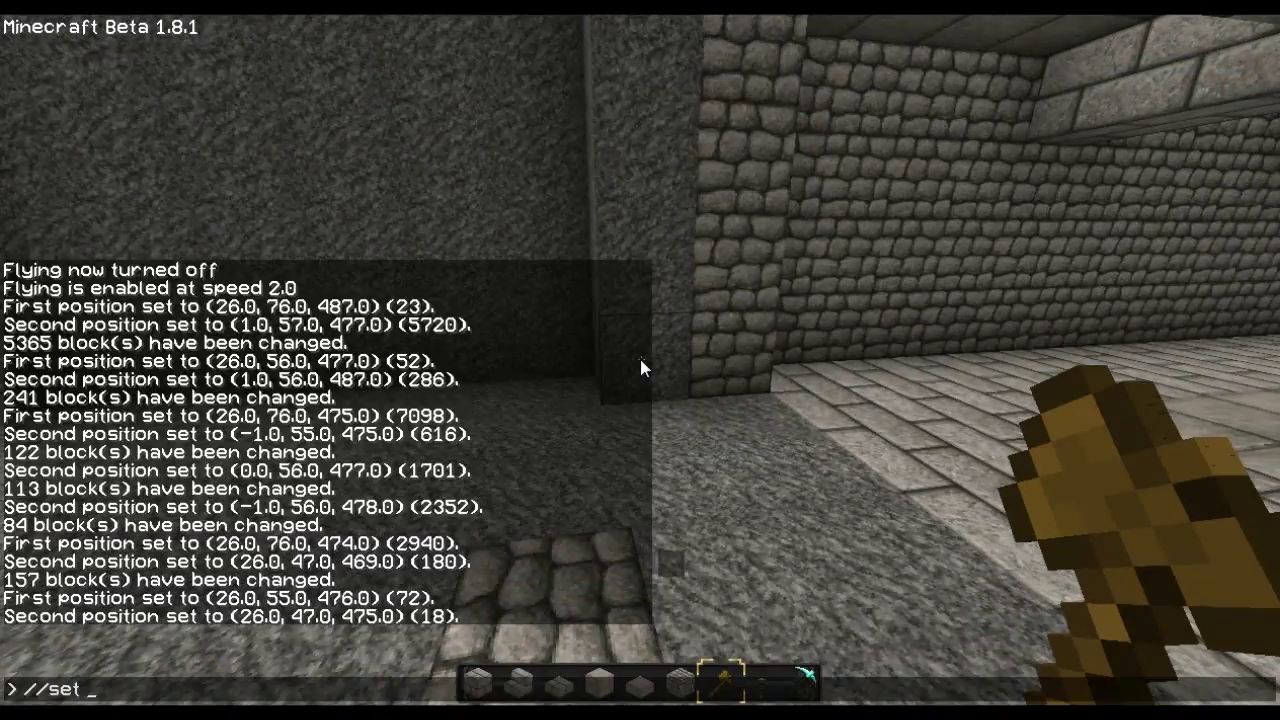
type("98")
key("Return")
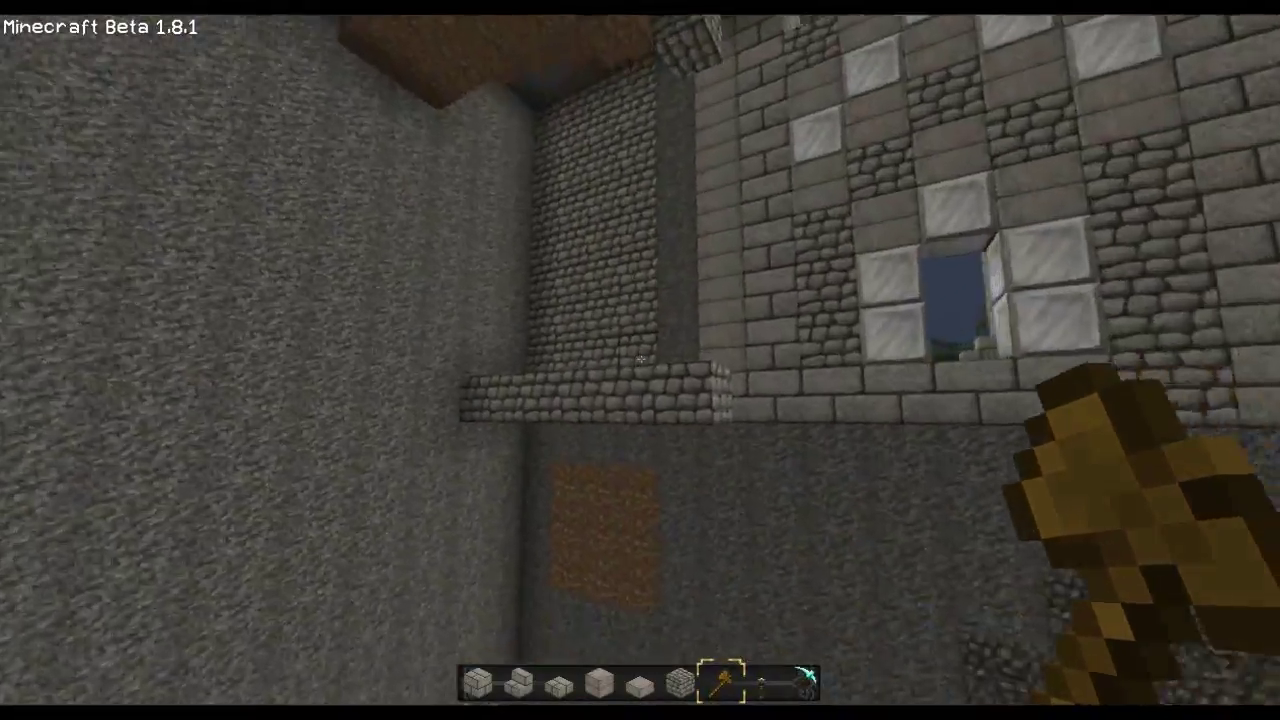
scroll(640, 360, "up", 1)
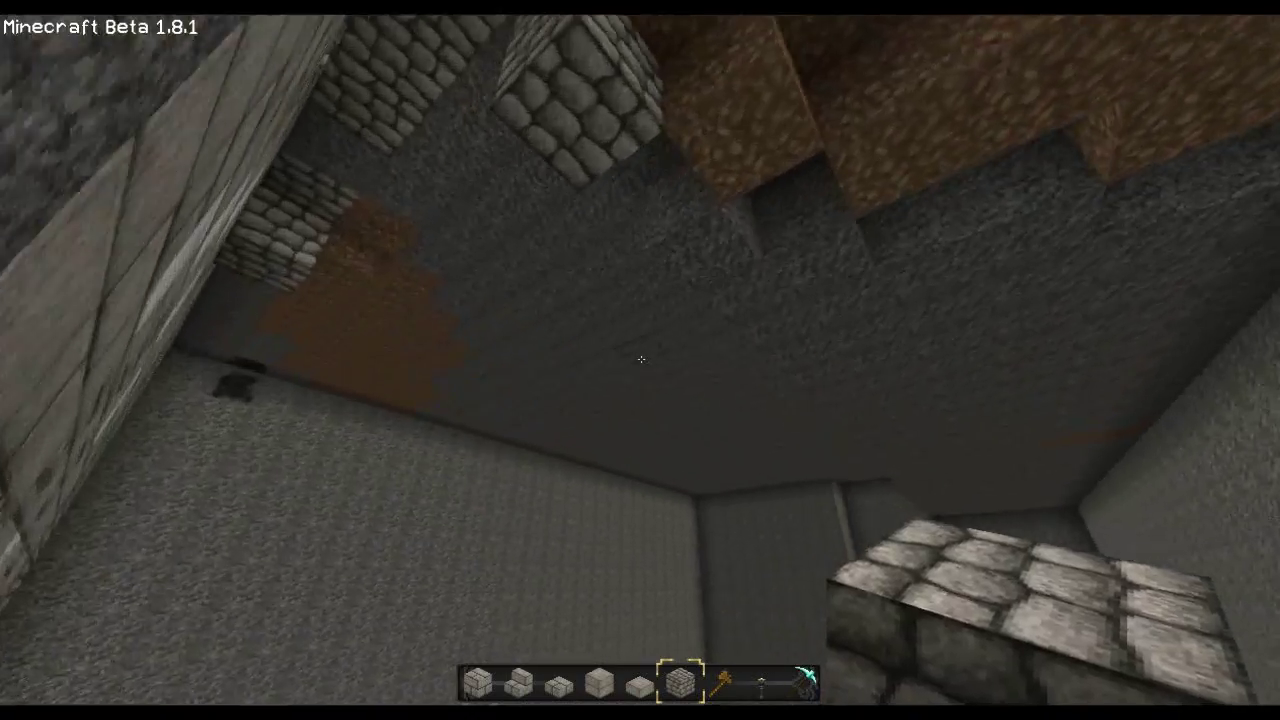
scroll(641, 359, "down", 1)
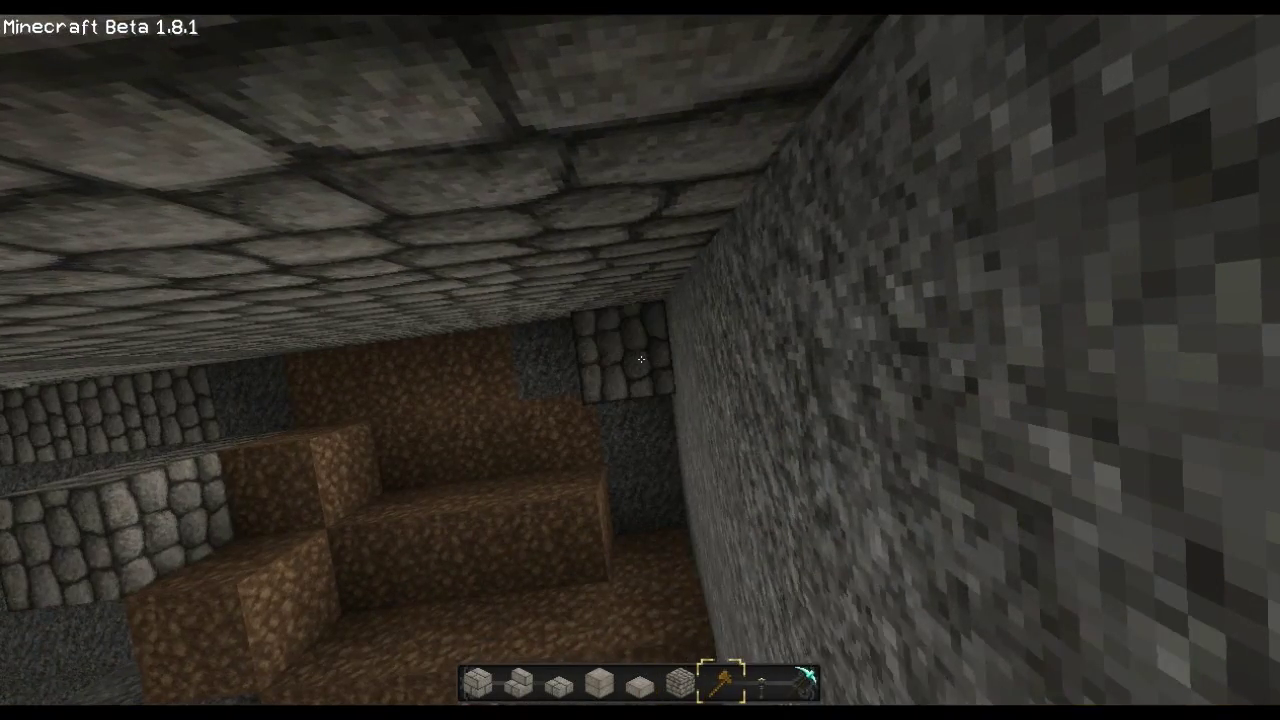
- Fill the 354-block upper-shaft region with stone brick (98), then break the cracked stone block
left_click(641, 359)
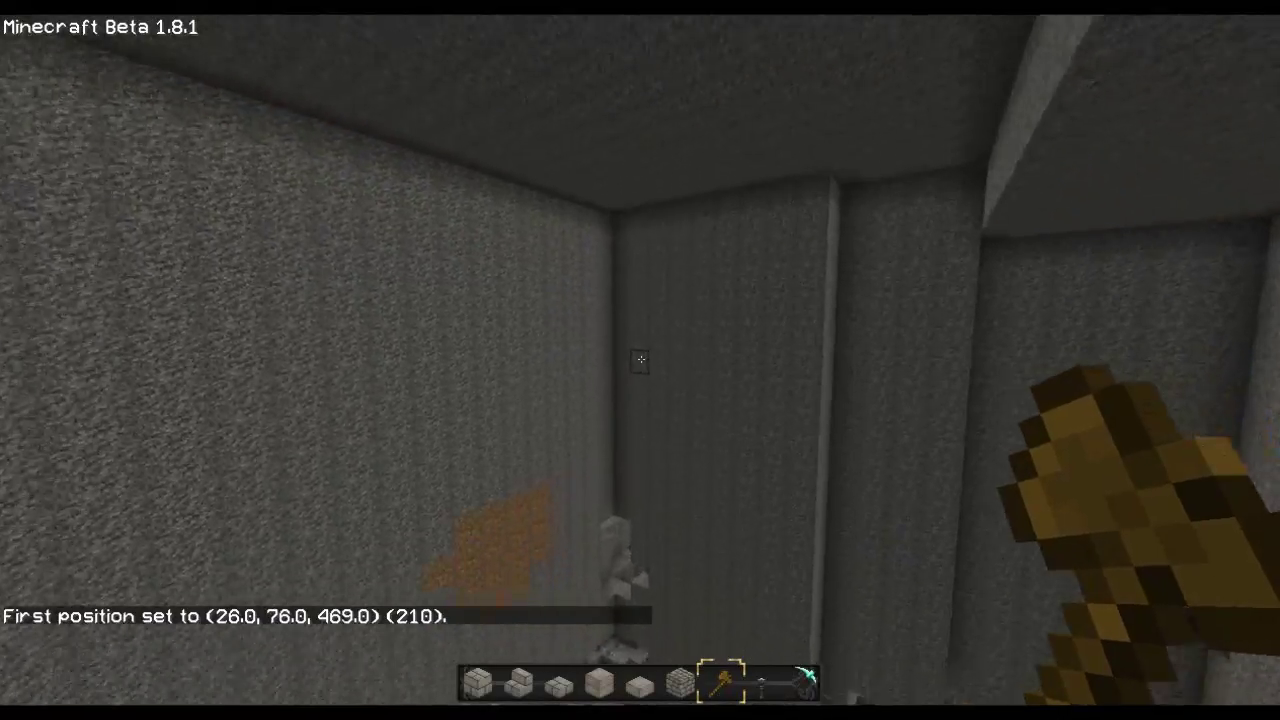
scroll(641, 359, "up", 1)
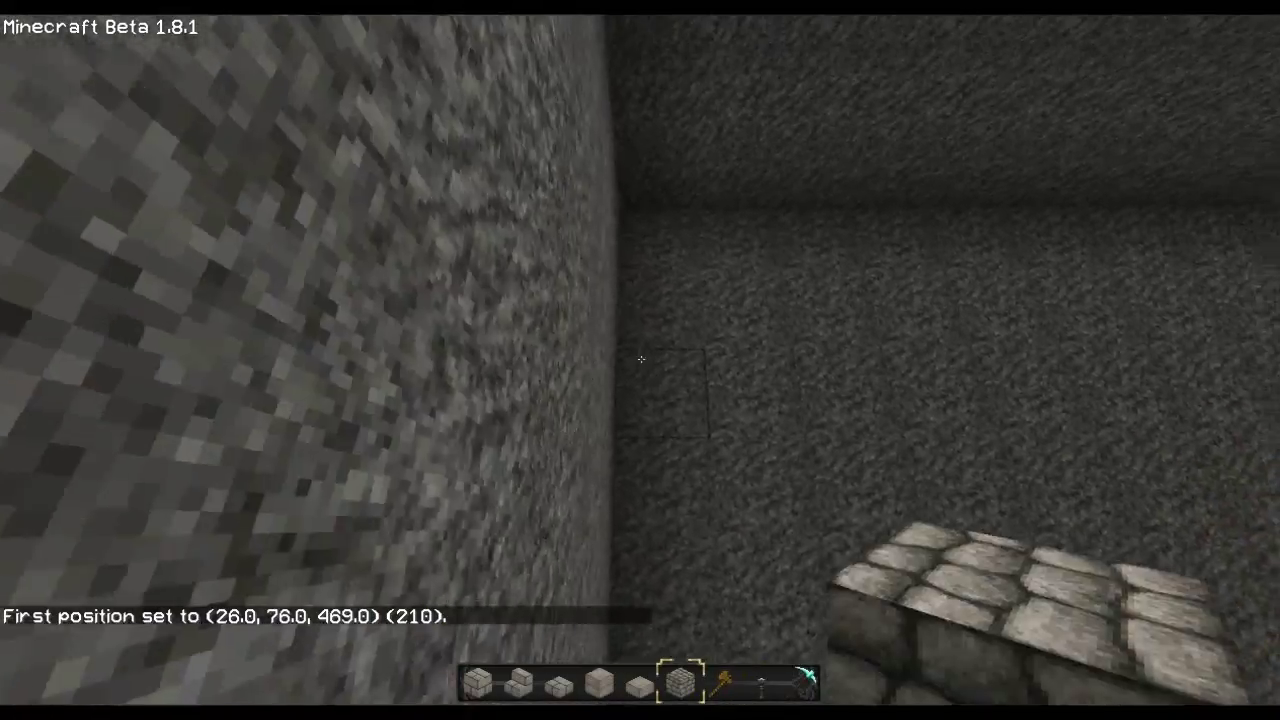
right_click(641, 359)
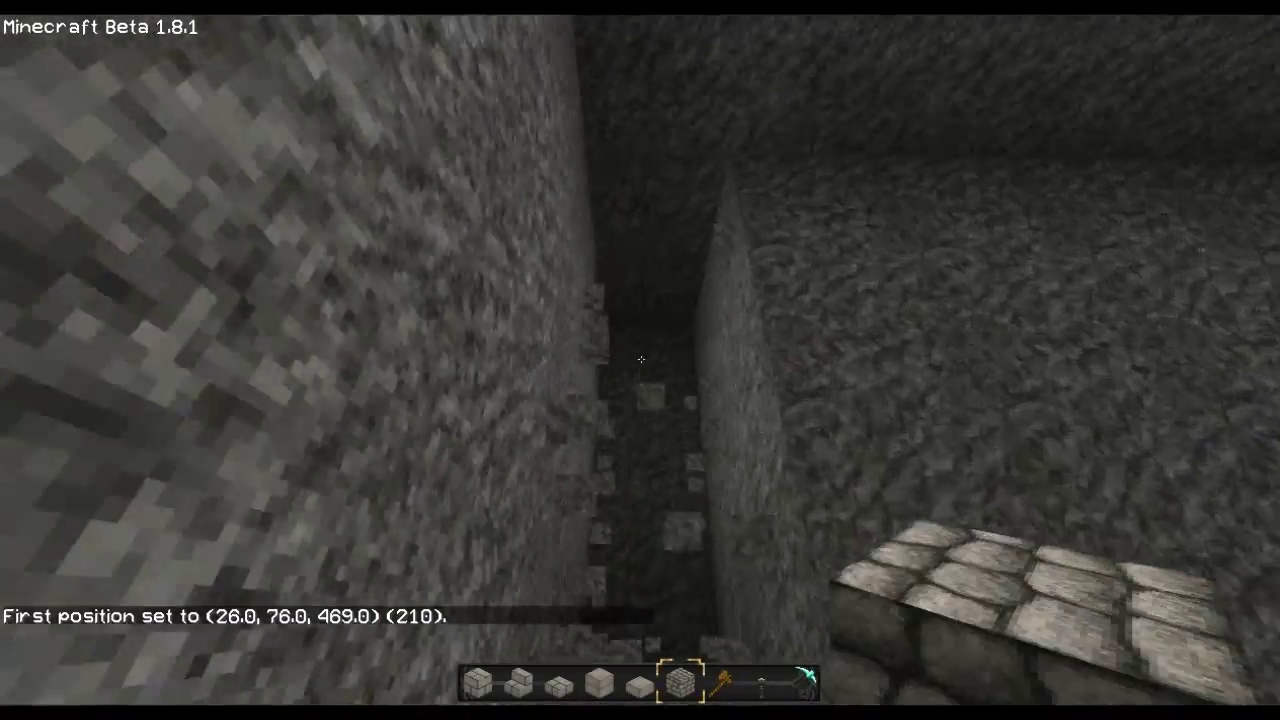
scroll(641, 359, "down", 1)
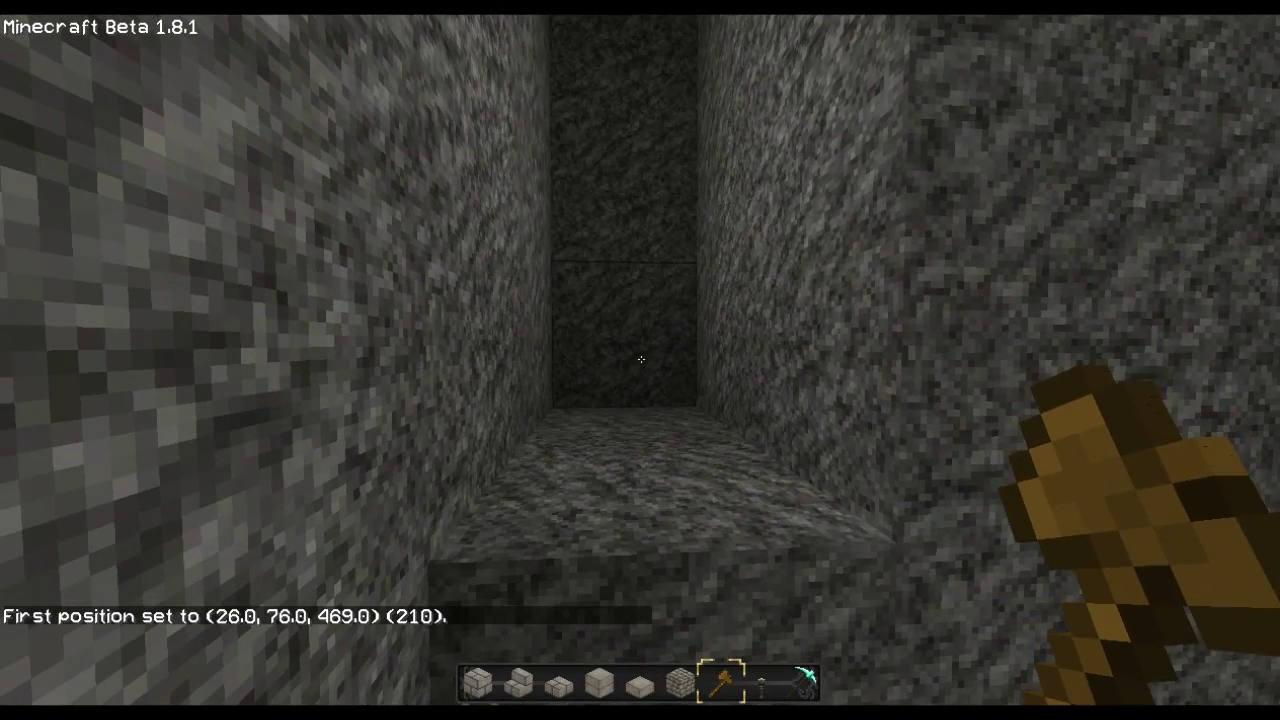
type("t")
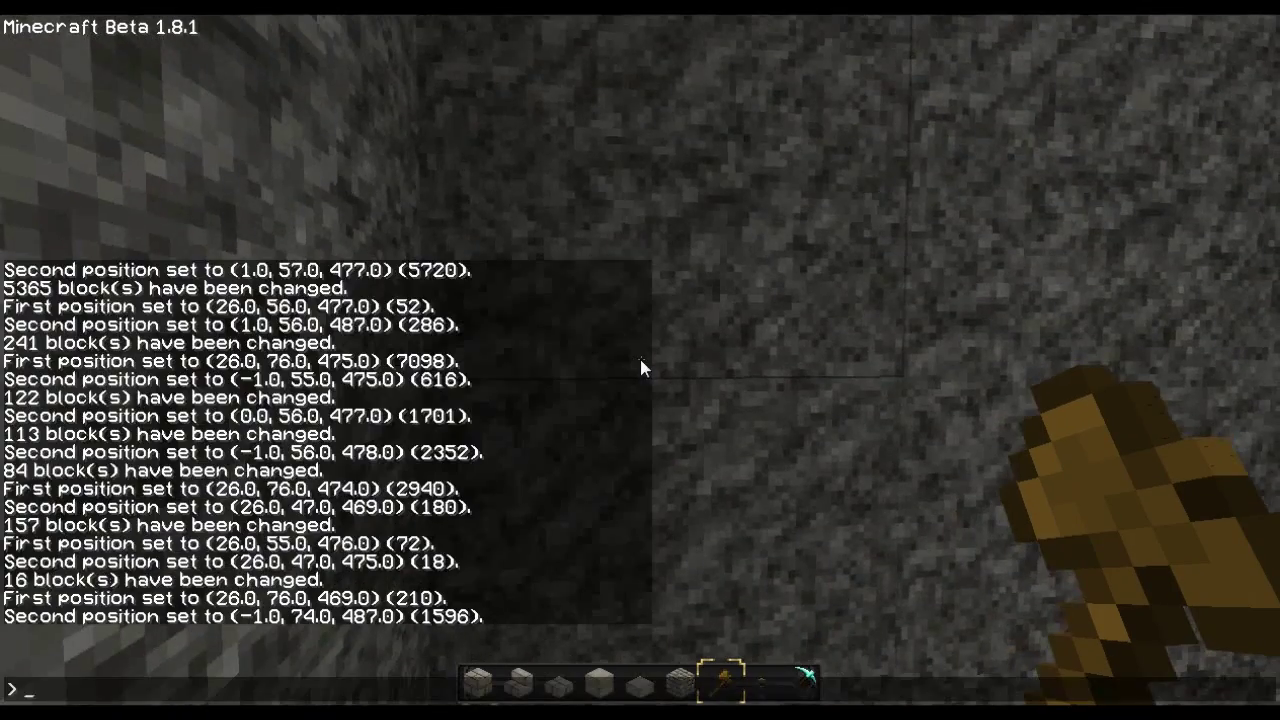
type("t 98")
key("Return")
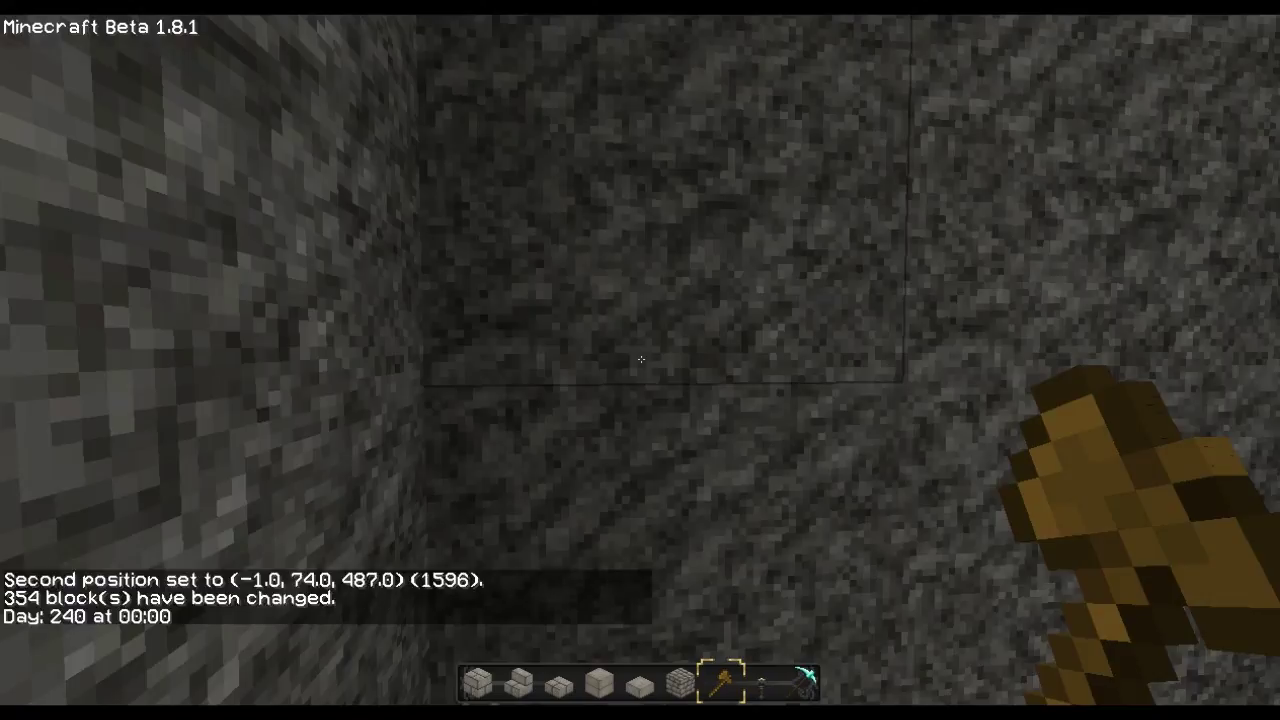
key("s")
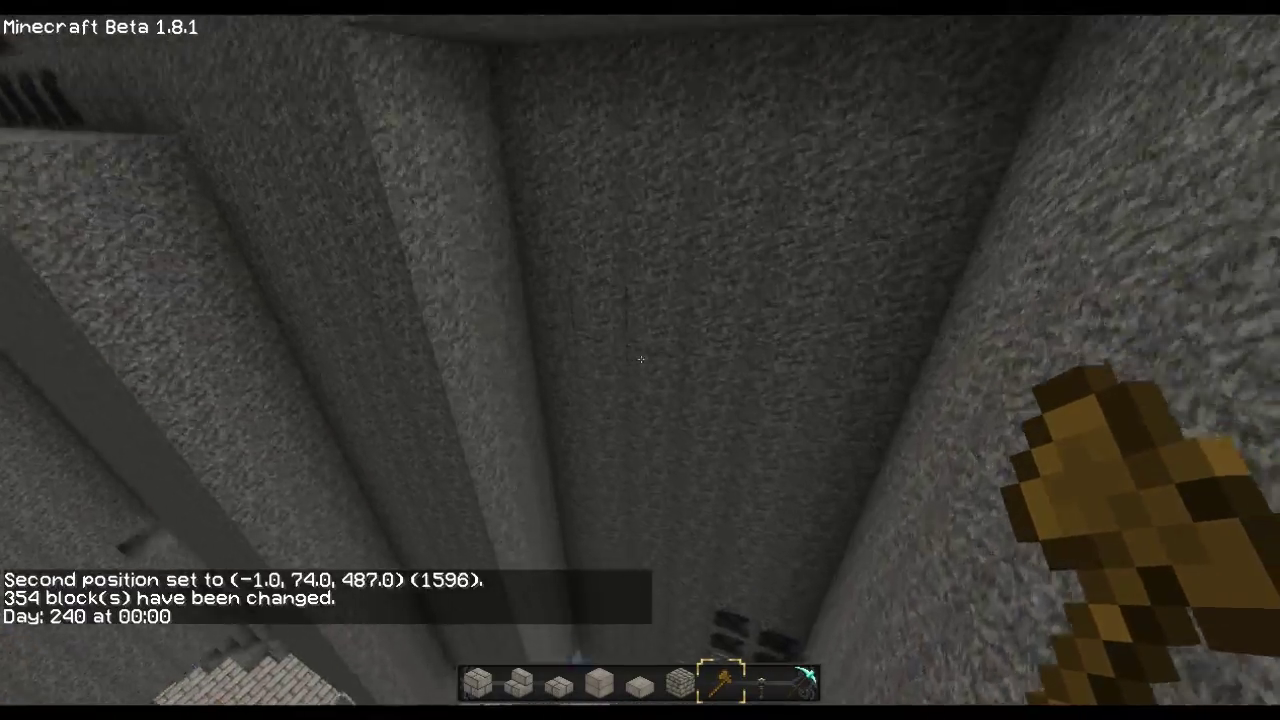
left_click(641, 359)
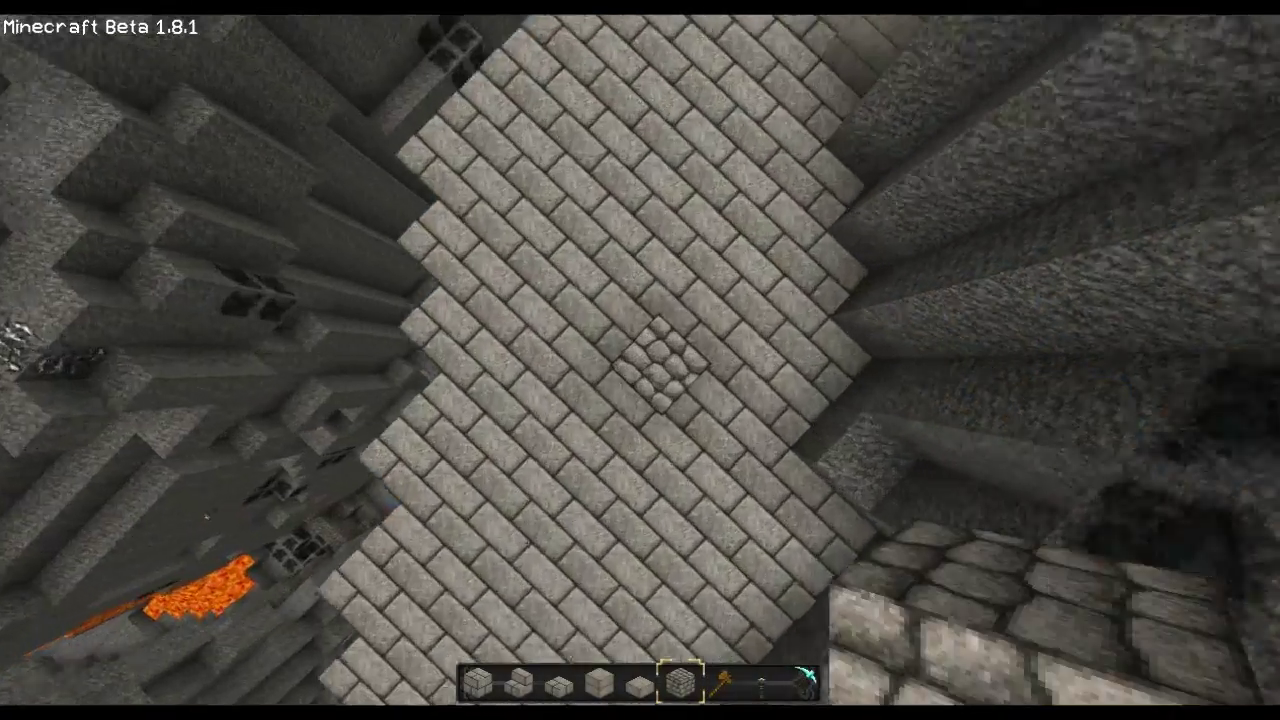
scroll(640, 360, "down", 1)
- Clear the selected region to air, undo the oversized 1,227-block change, and run another fill
right_click(640, 360)
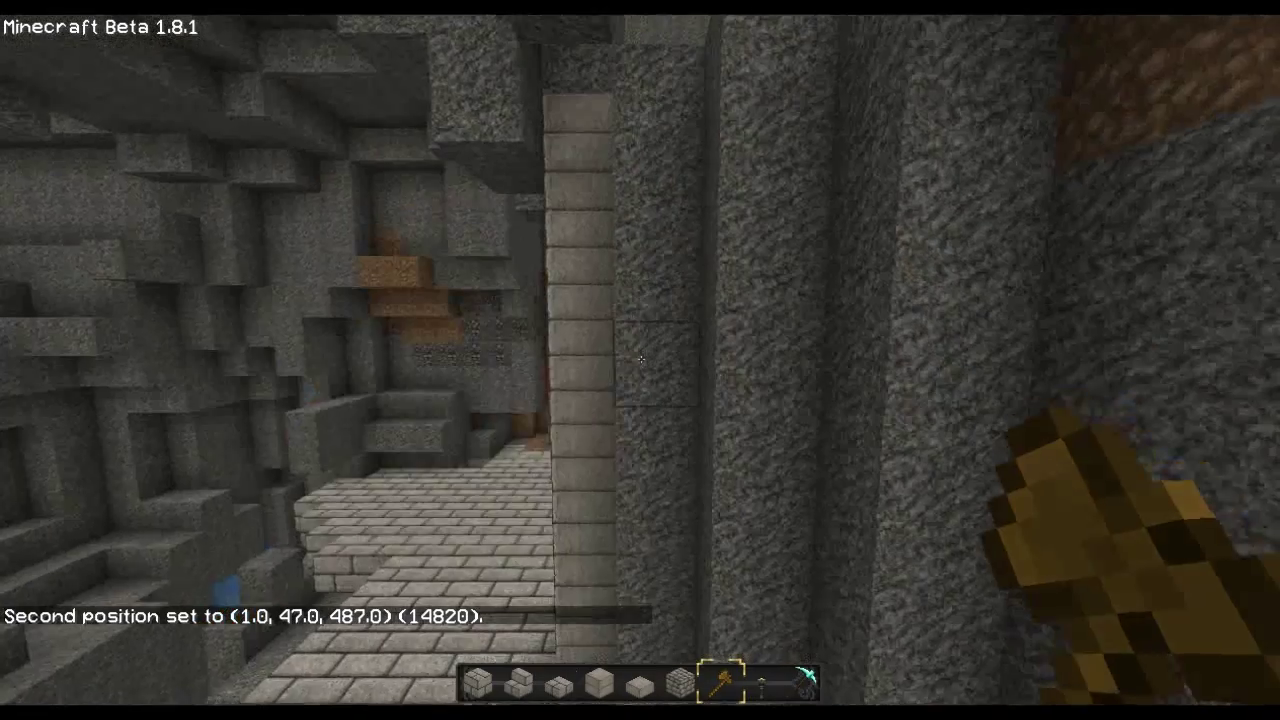
key("t")
type("//set air")
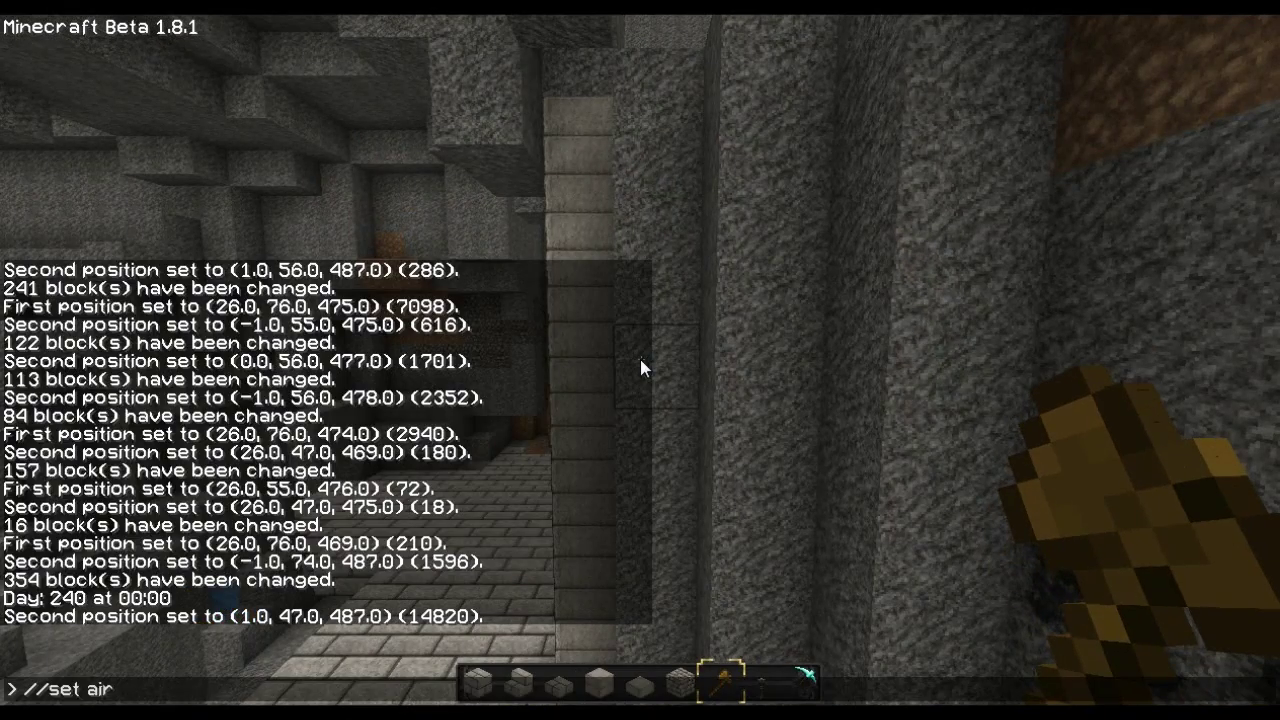
key("Return")
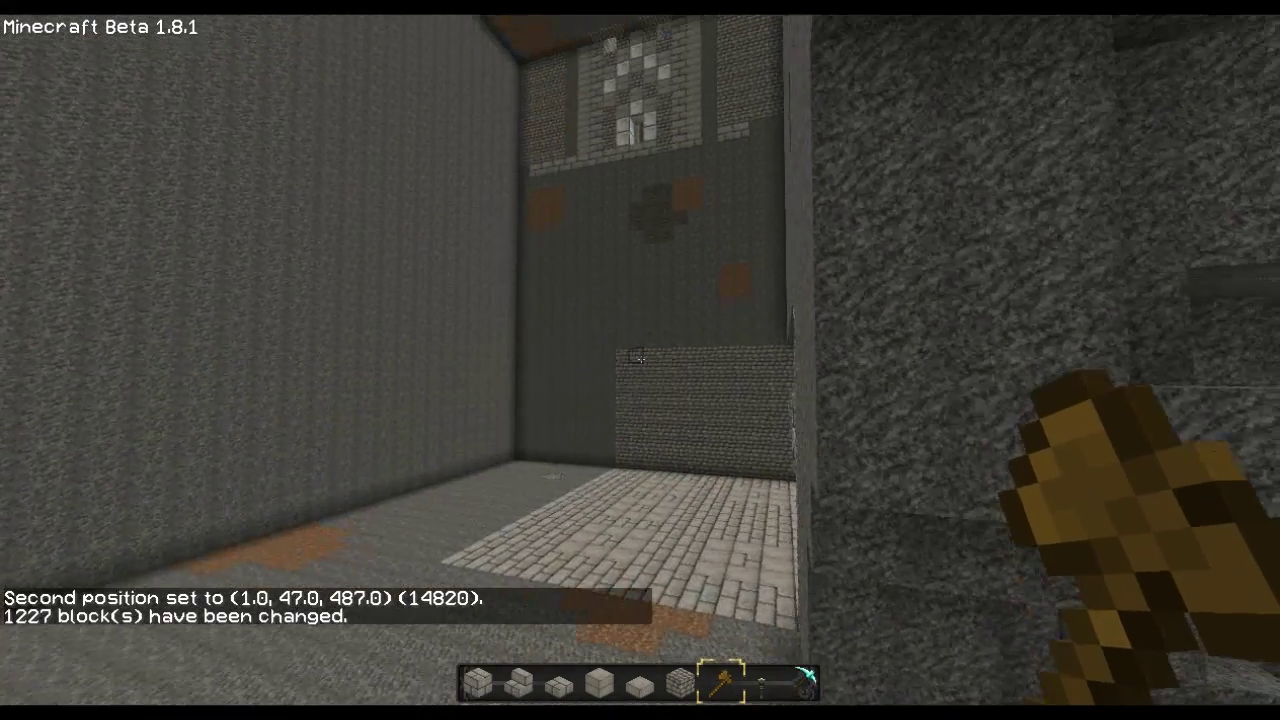
type("t/")
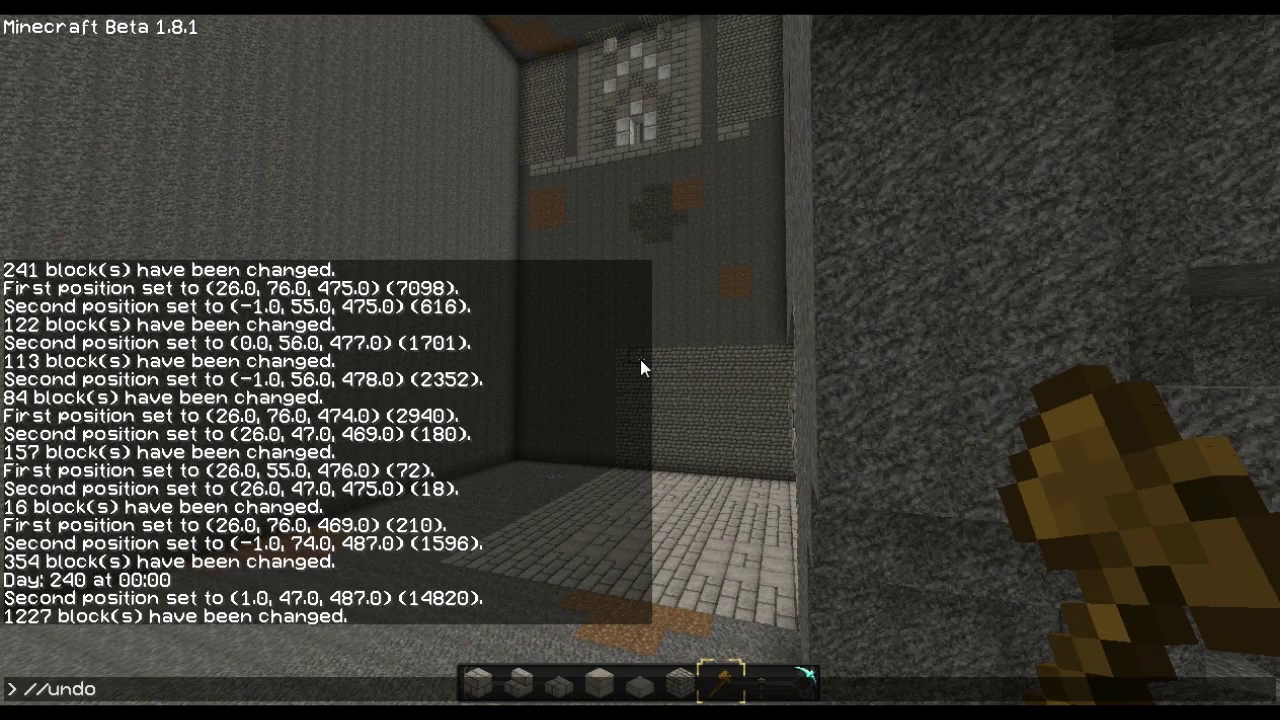
key("Return")
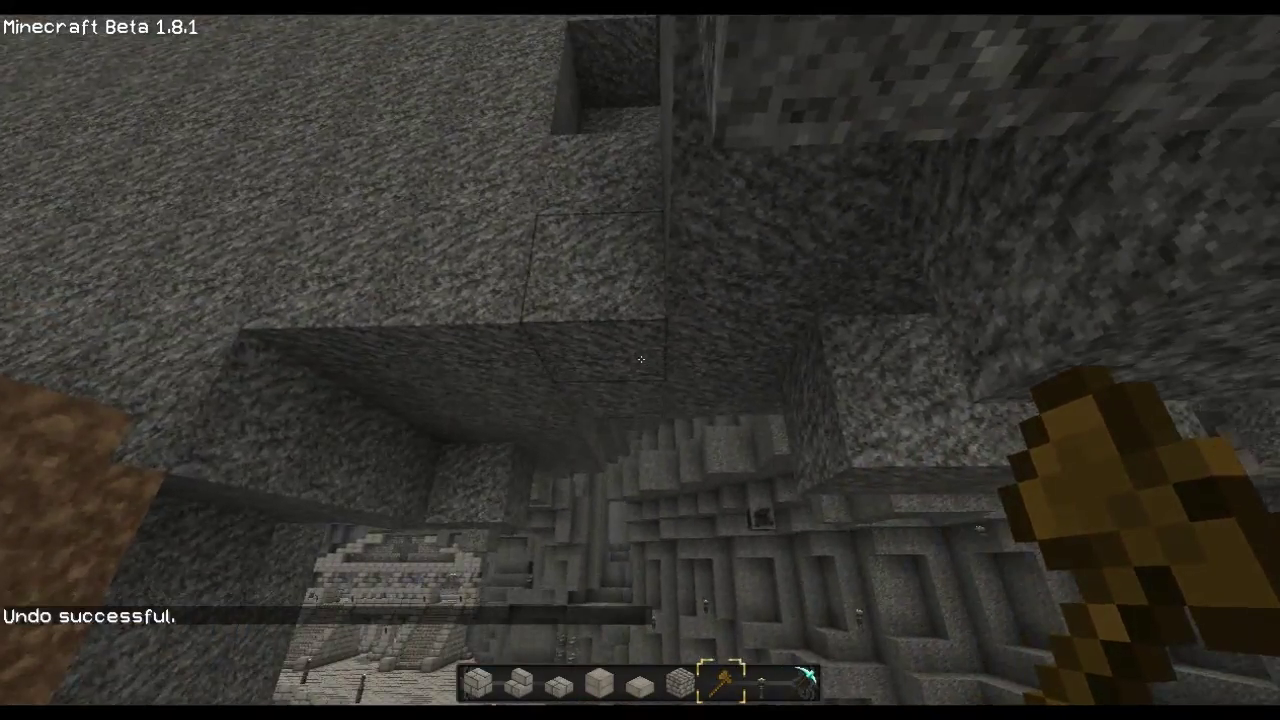
scroll(640, 360, "up", 1)
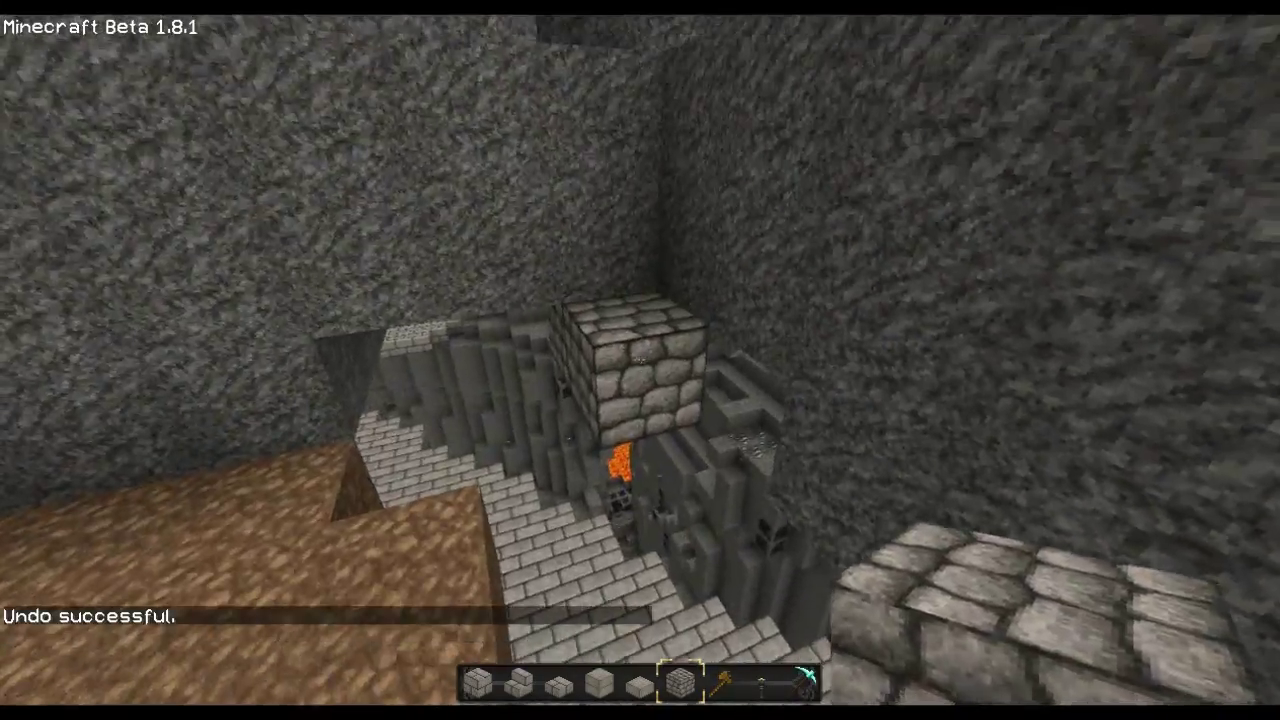
scroll(640, 360, "down", 1)
type("//set")
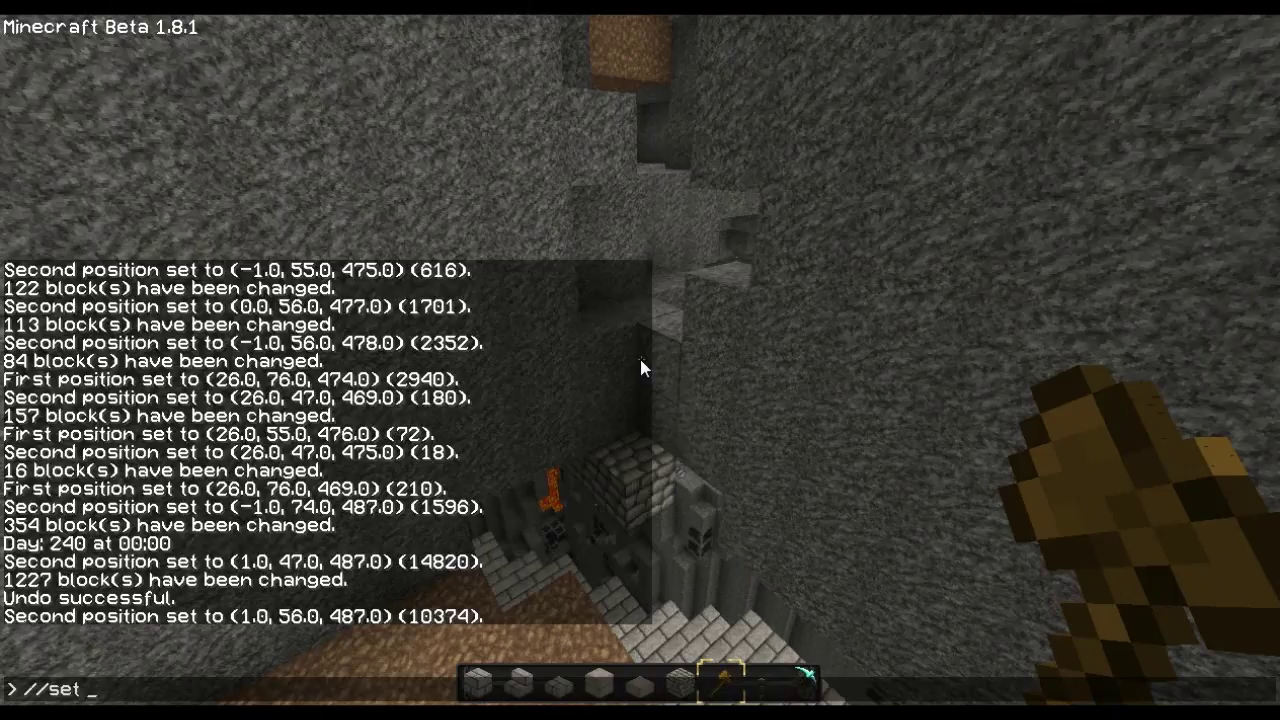
type("0")
key("Return")
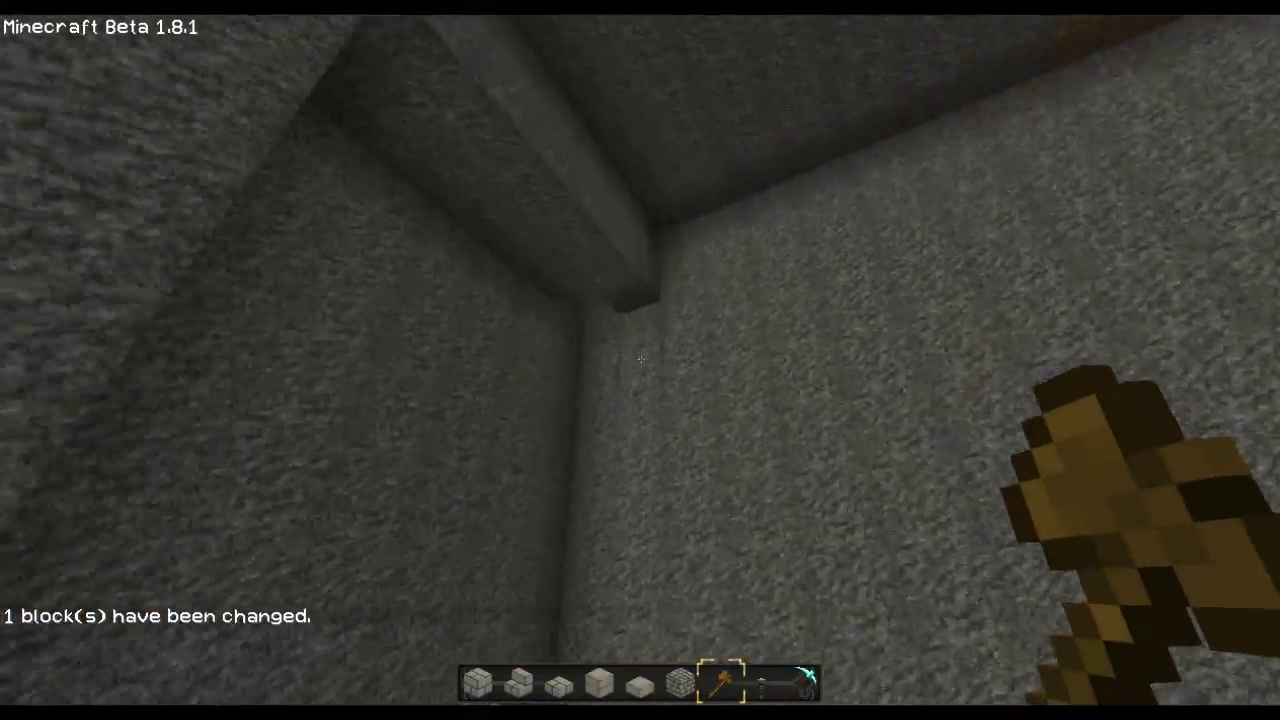
scroll(641, 359, "up", 1)
scroll(641, 359, "down", 1)
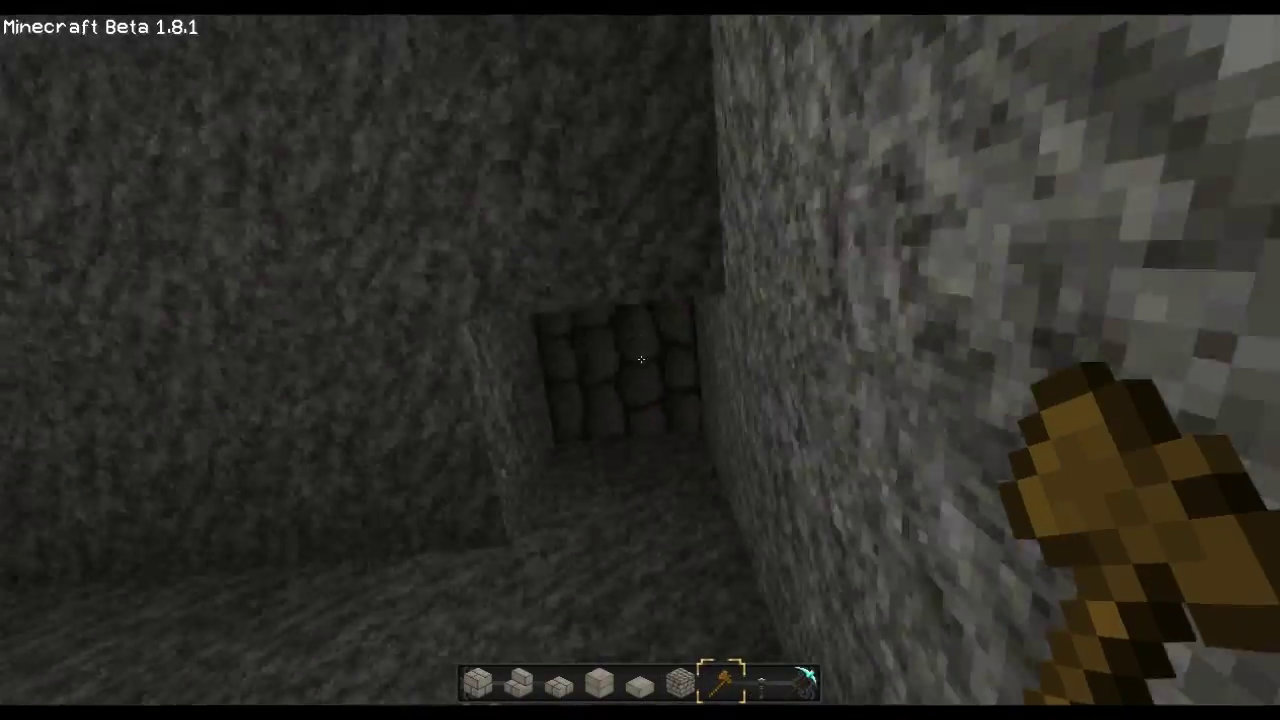
- Clear the 871-block section from (1, 56, 488) to (-3, 76, 469) to air
key("6")
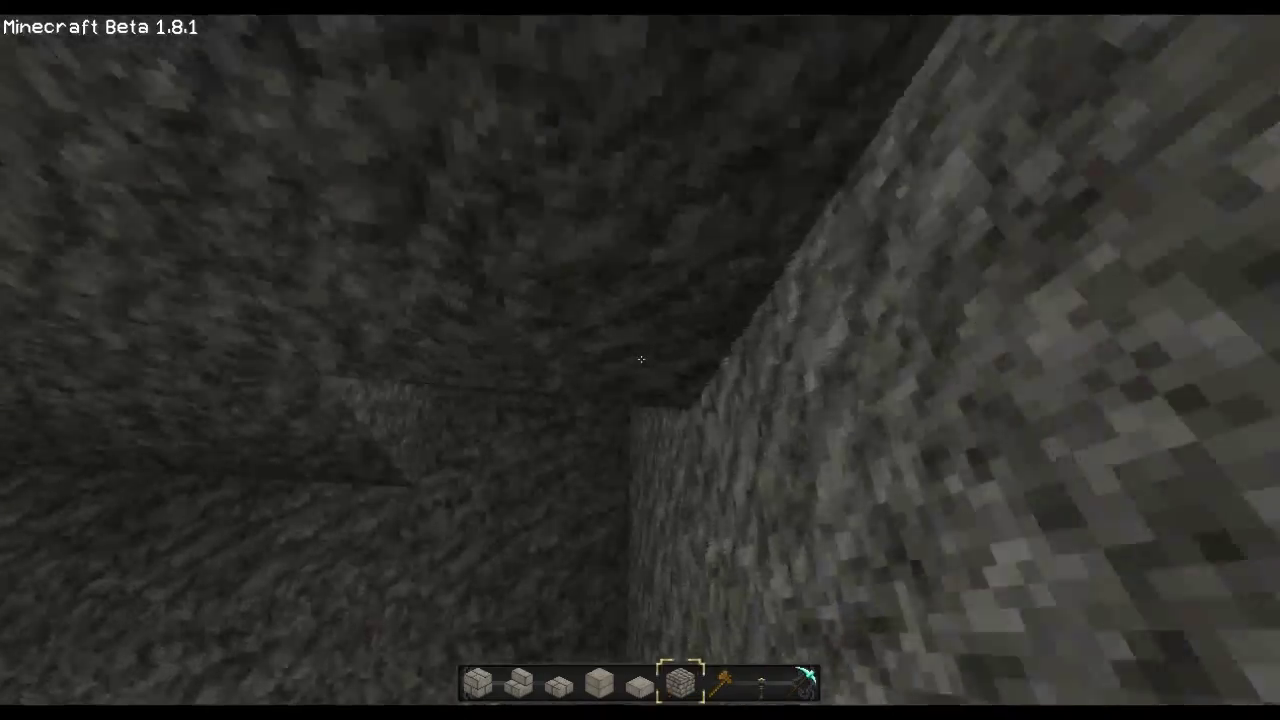
right_click(641, 359)
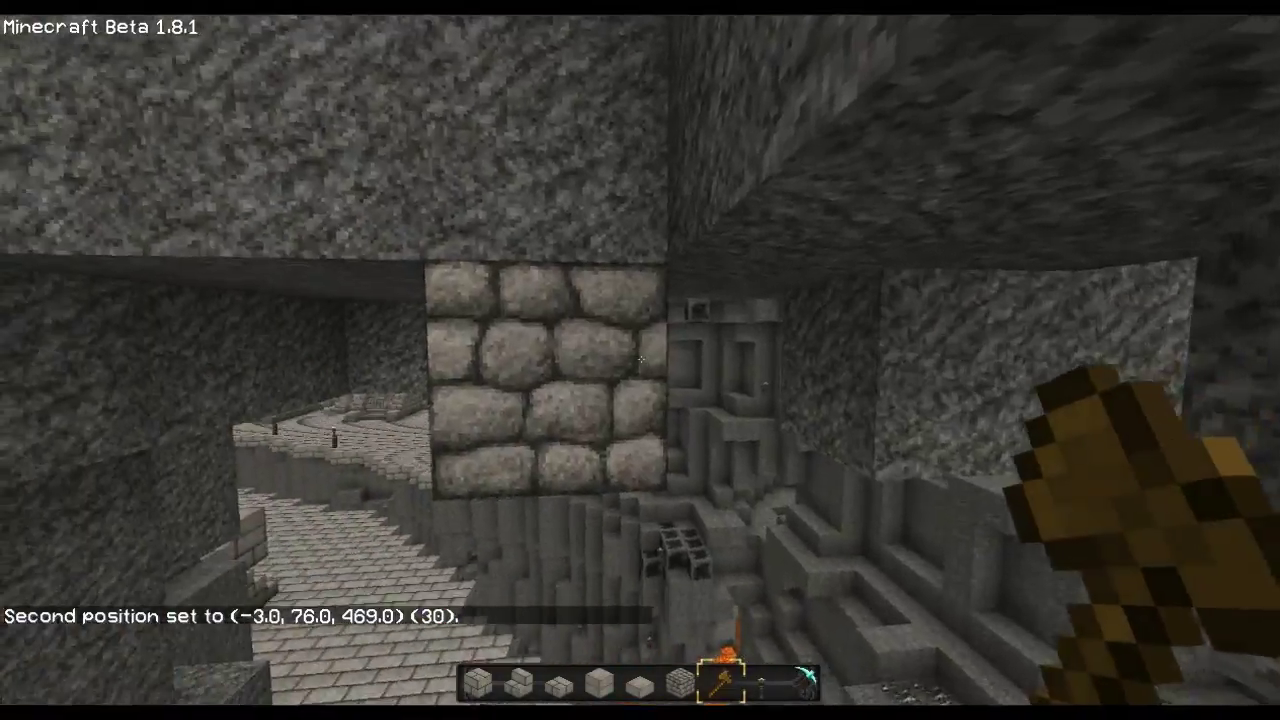
left_click(641, 359)
type("//set air")
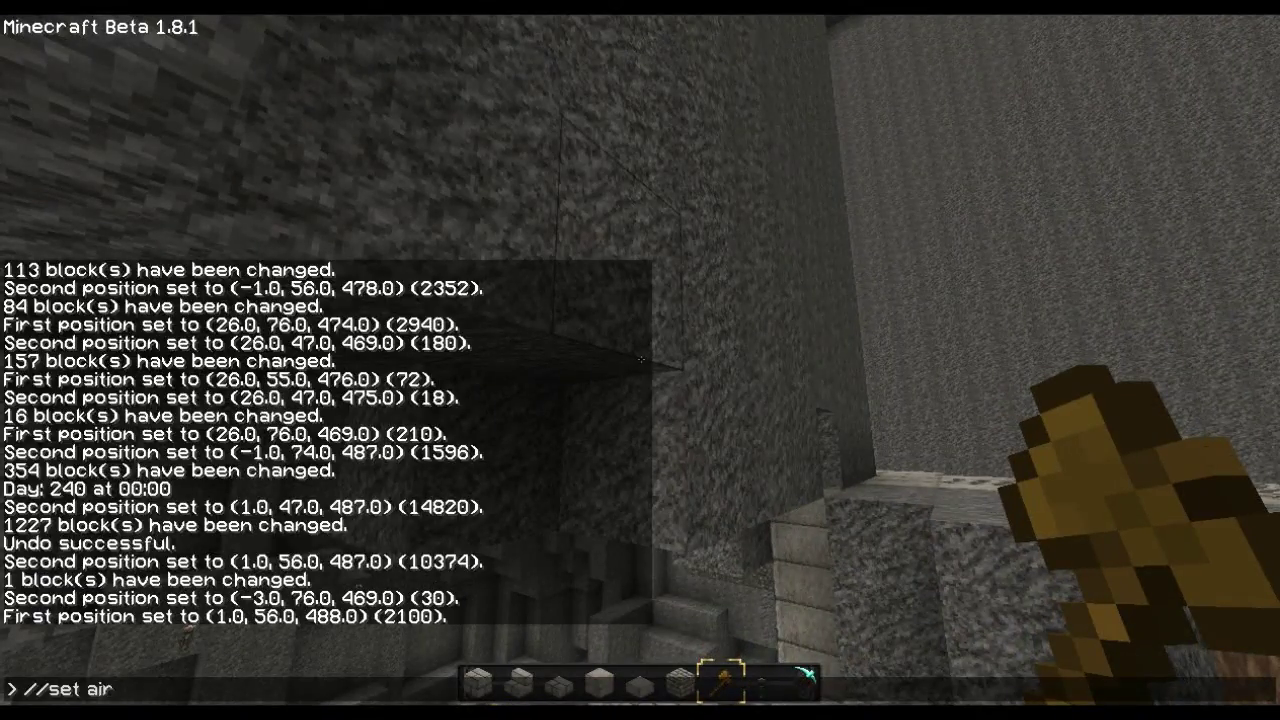
key("Return")
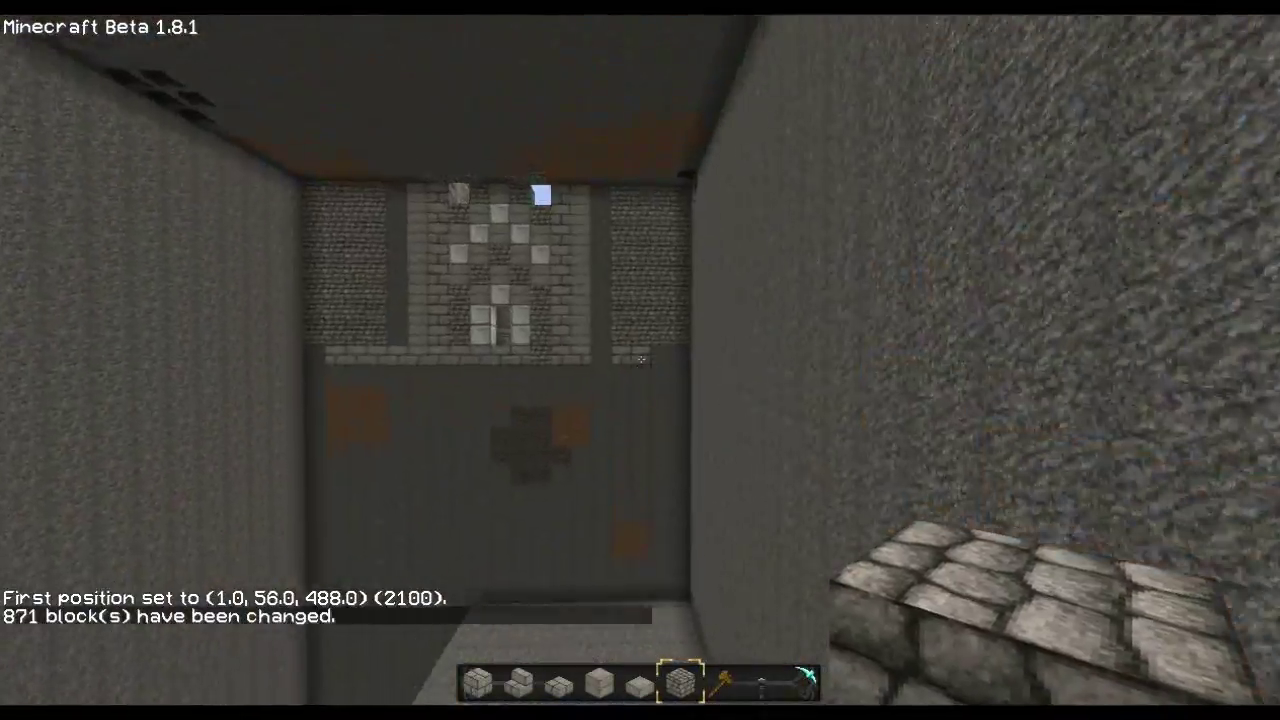
- Break the low-wall stone-brick block with slot 1, then return to slot 6
key("1")
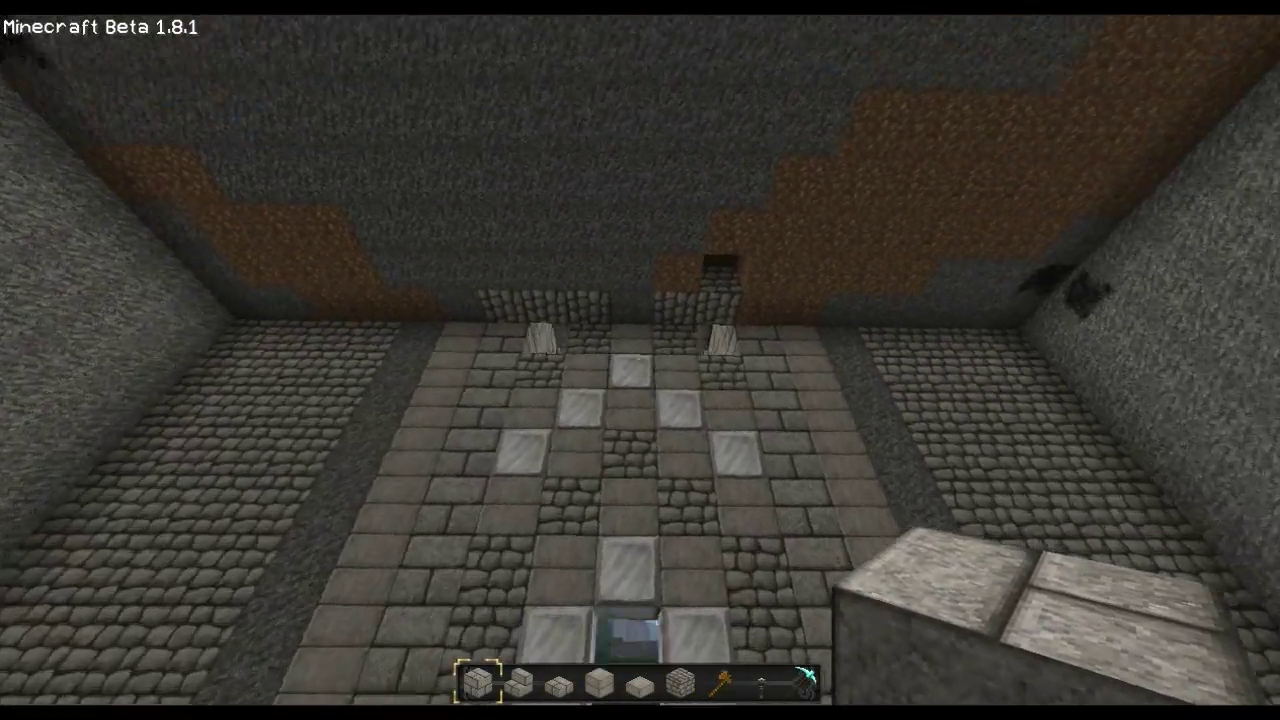
left_click(641, 359)
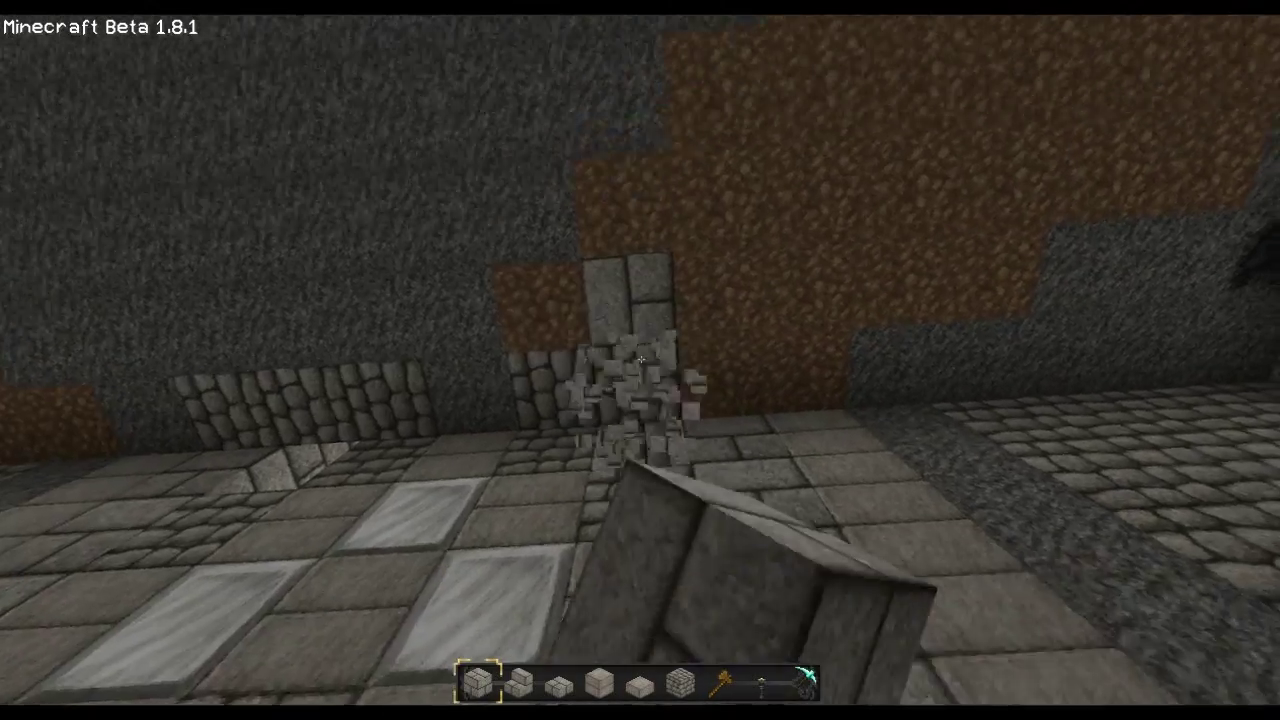
key("6")
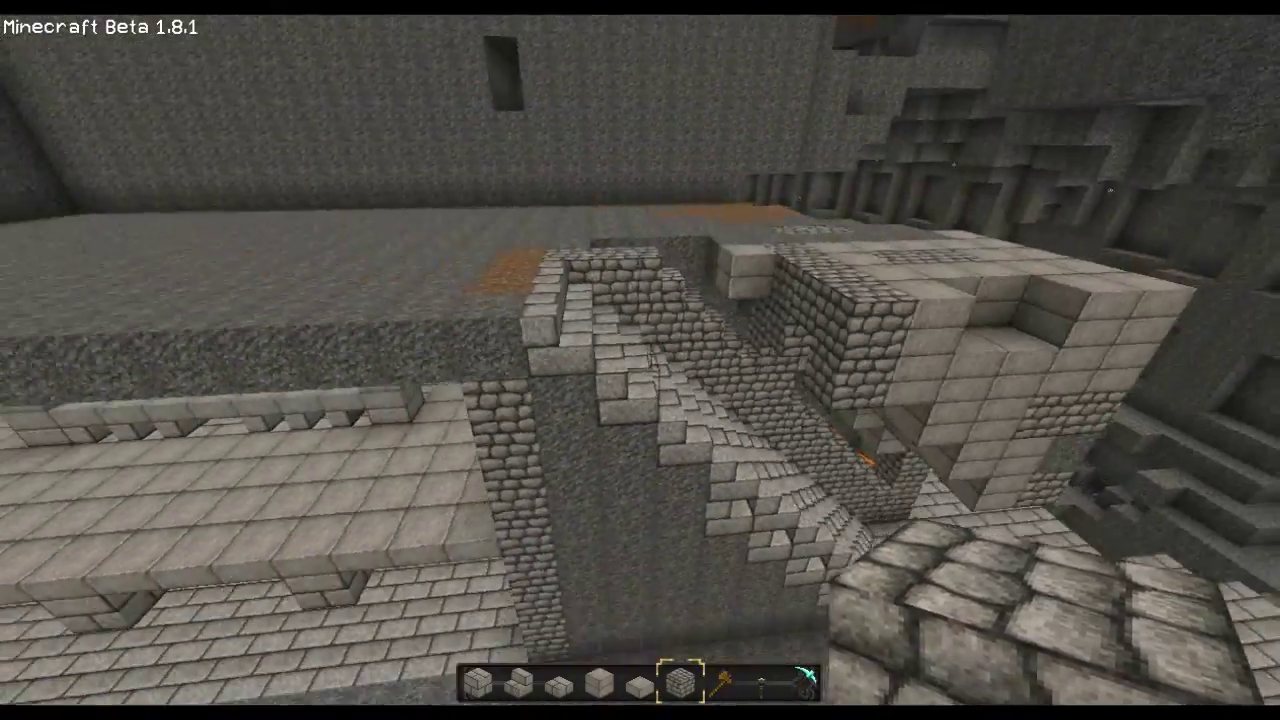
scroll(640, 360, "down", 1)
- Select a region below the temple floor and clear its 834 blocks to air
left_click(640, 360)
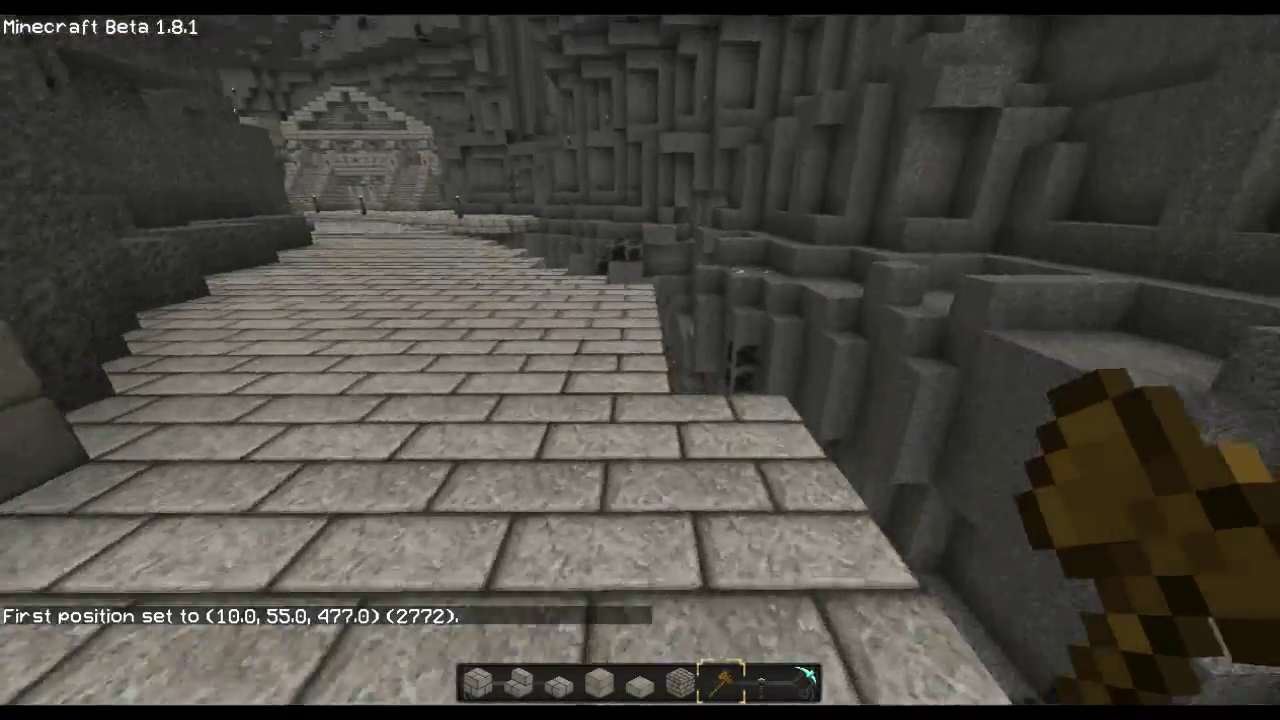
scroll(640, 360, "up", 1)
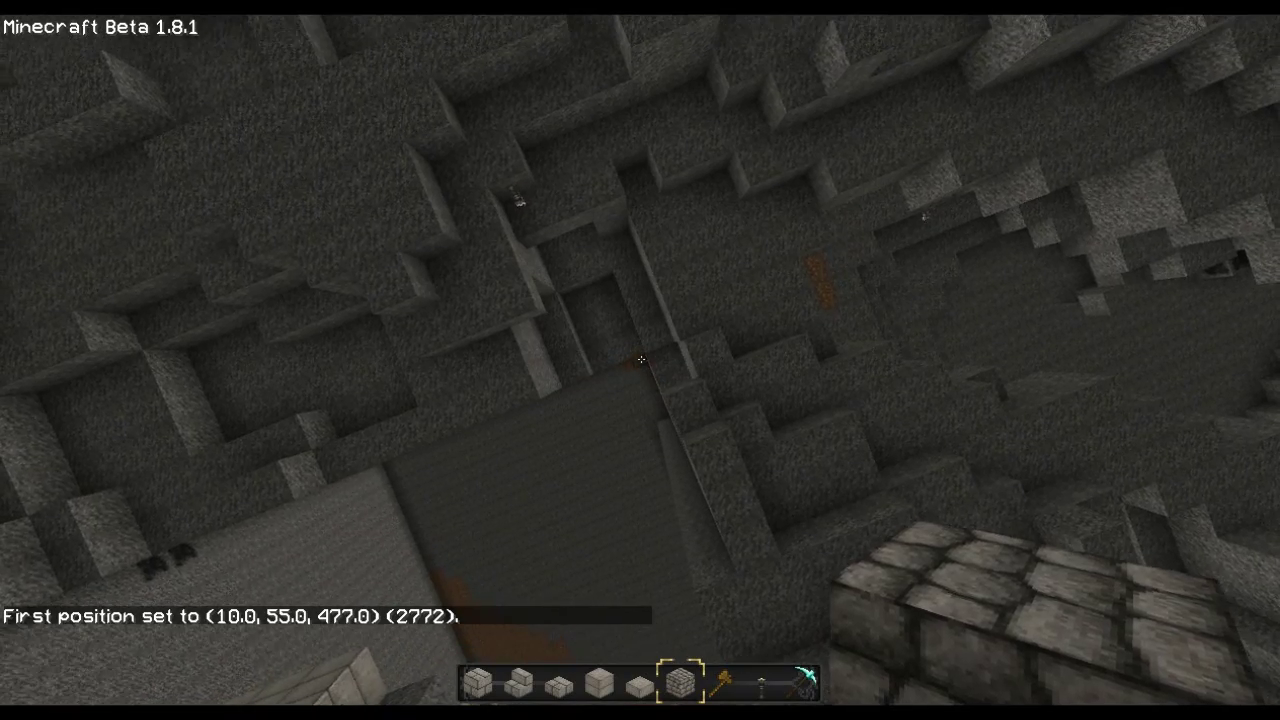
scroll(640, 360, "down", 1)
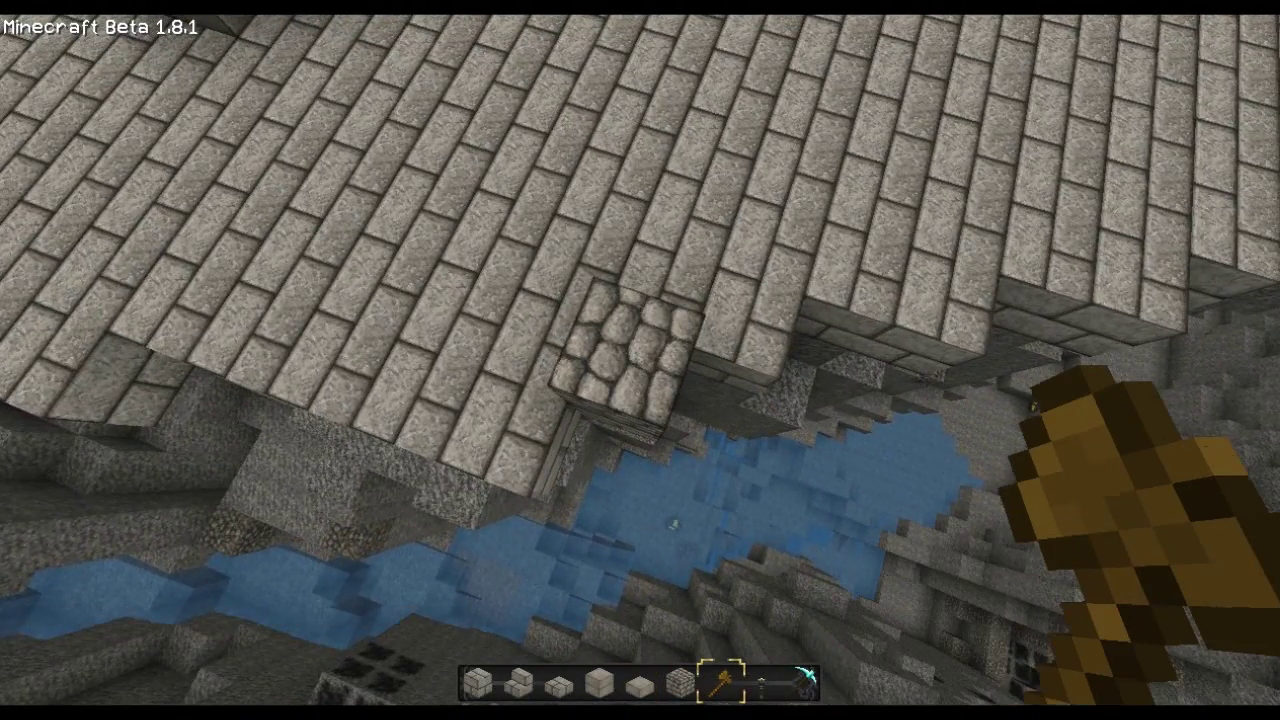
key("t")
key("Escape")
right_click(640, 360)
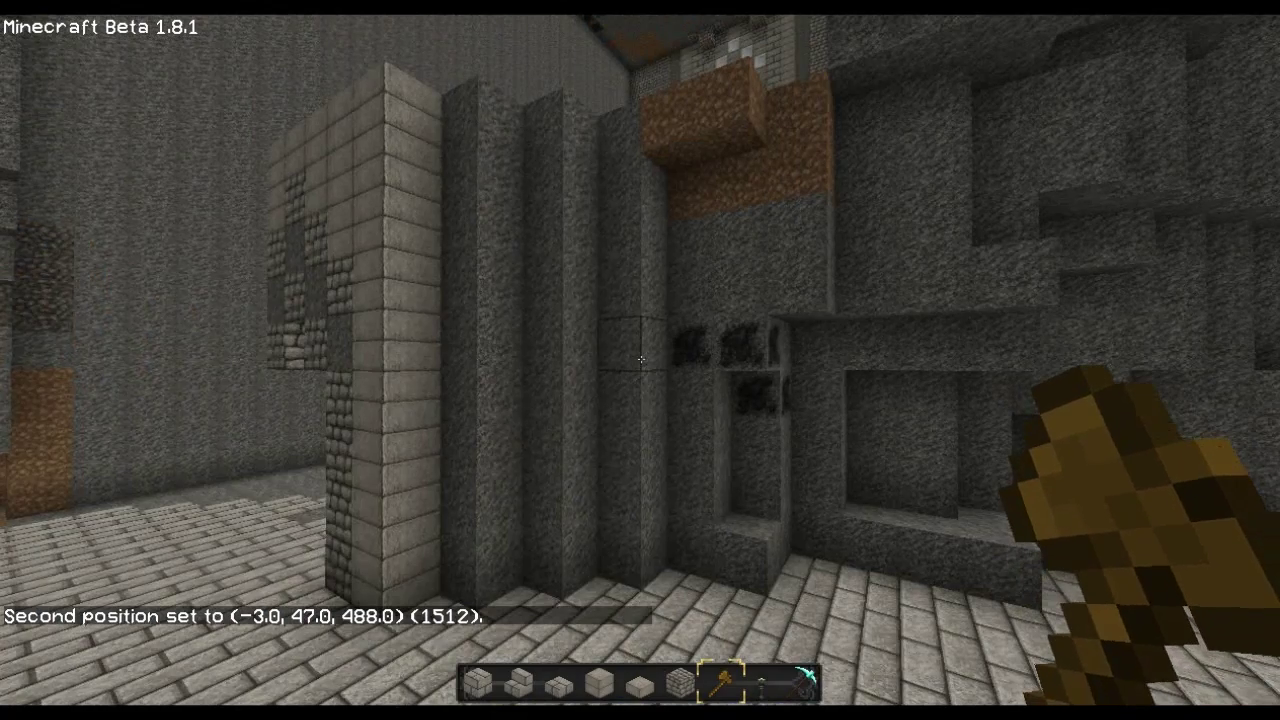
type("t/")
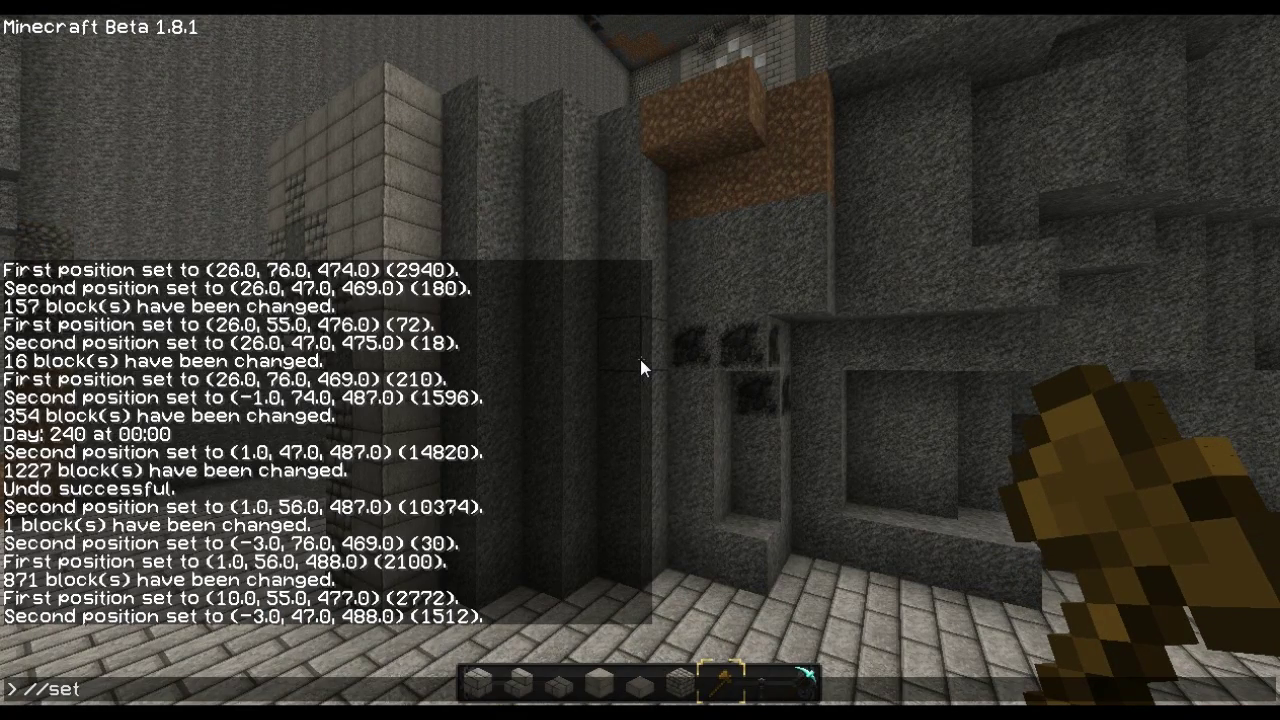
key("Return")
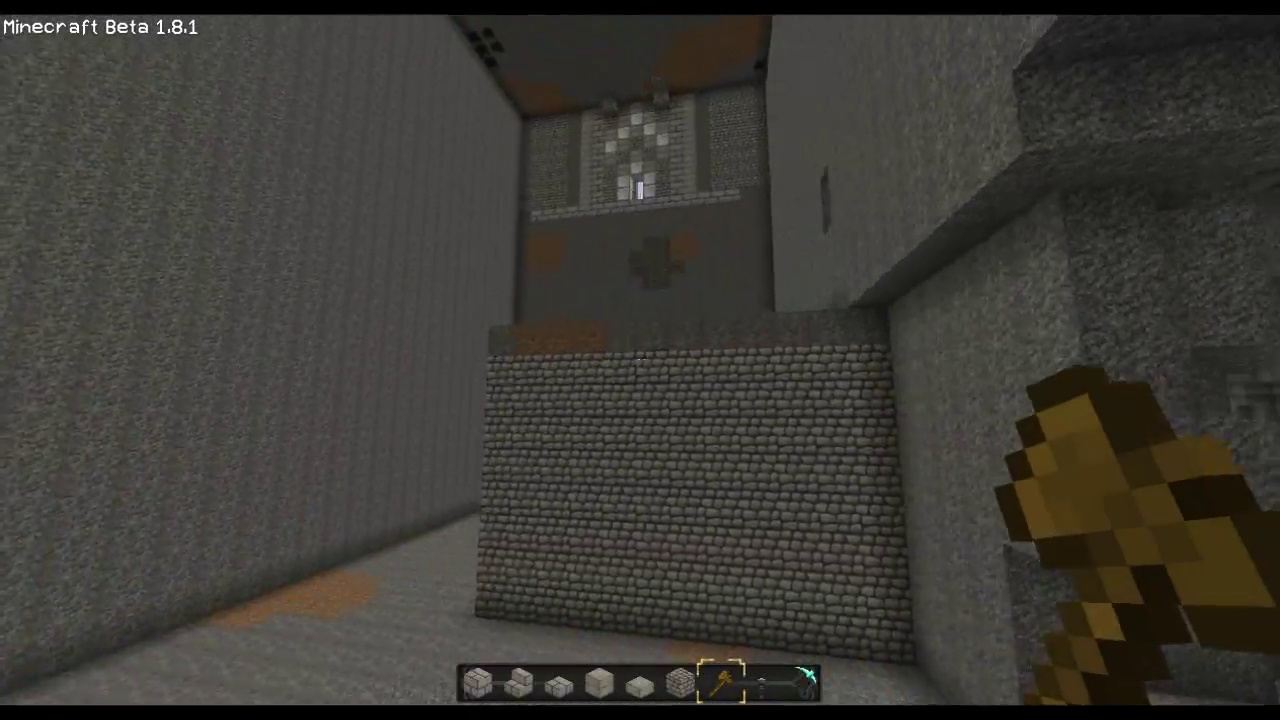
- Walk to the far temple wall and break two blocks beside it
key("w")
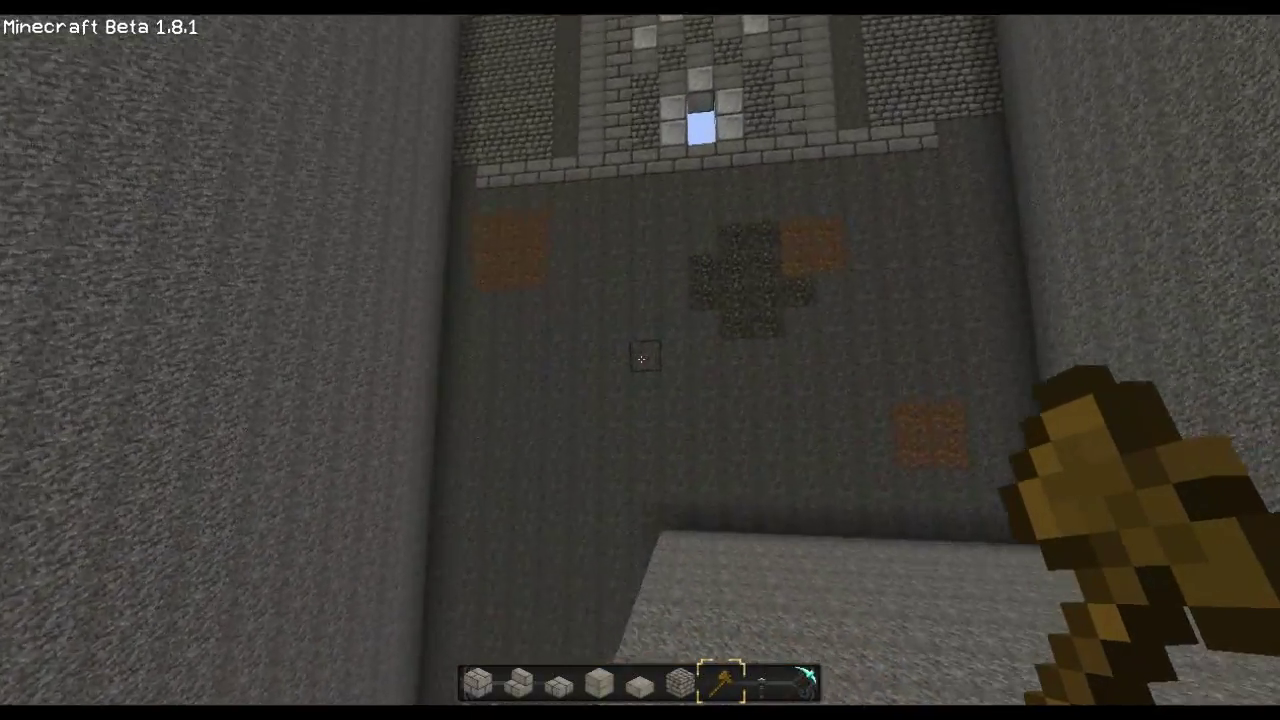
key("w")
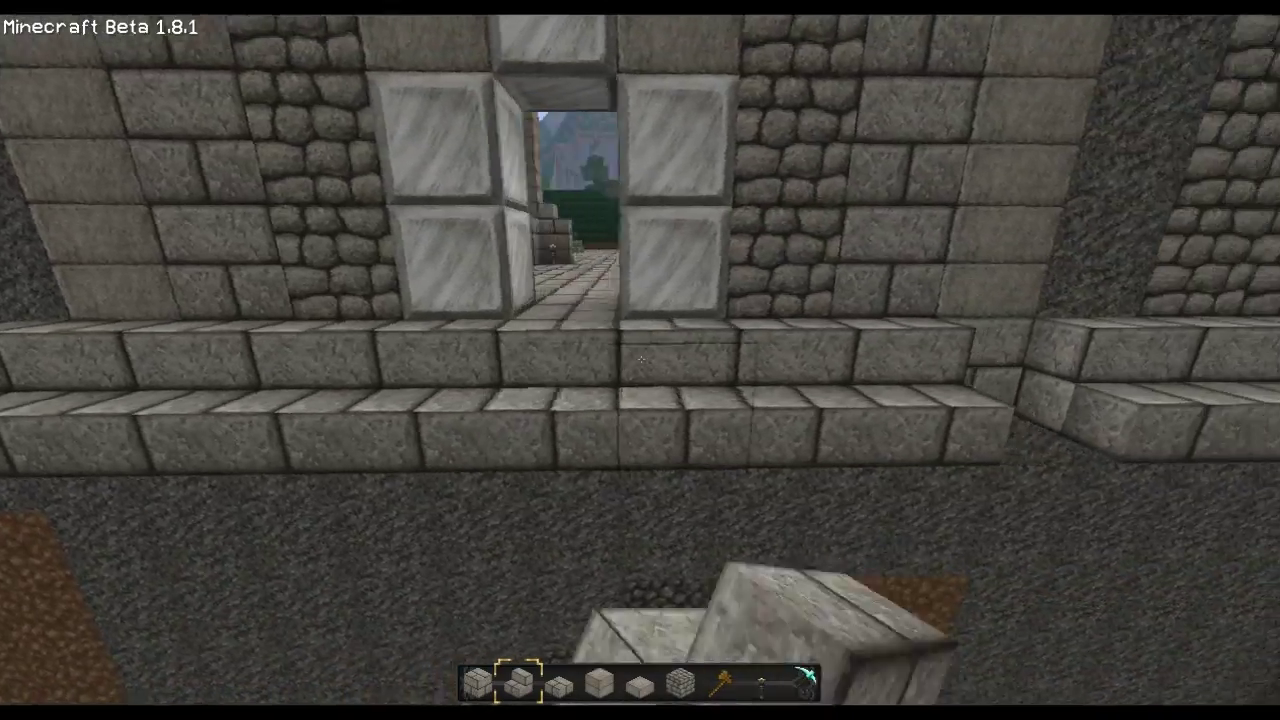
key("d")
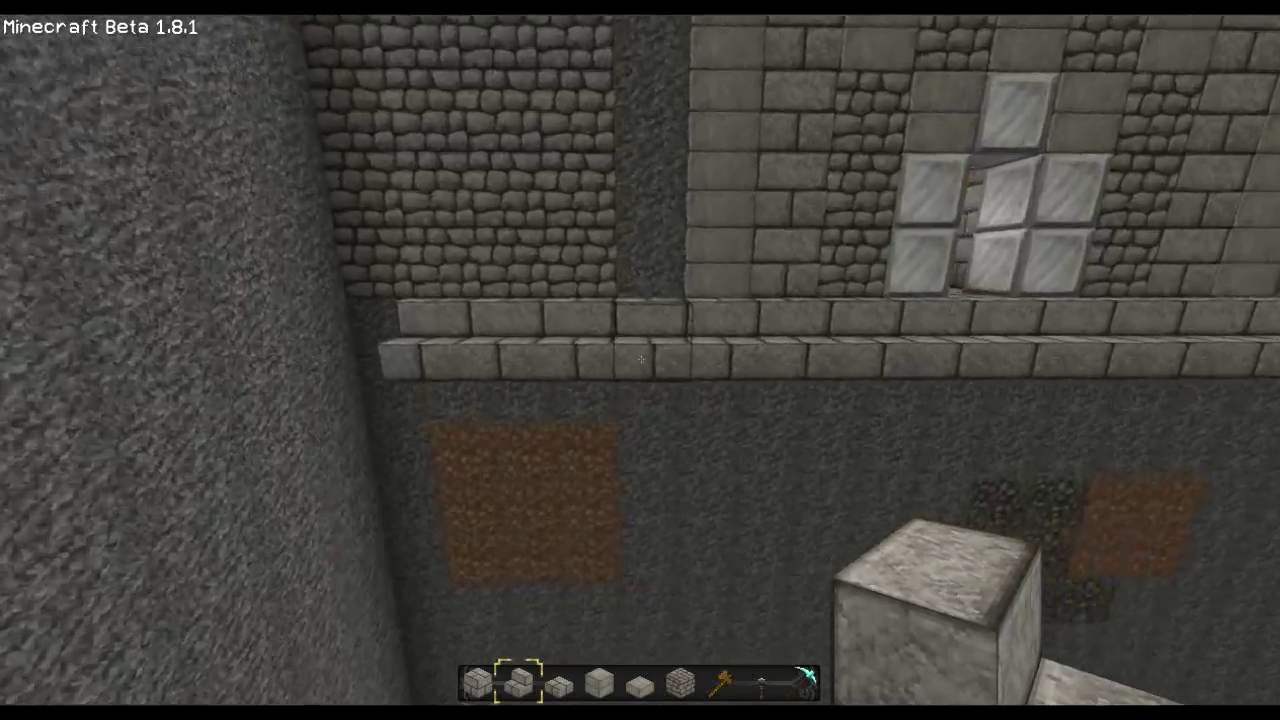
left_click(641, 358)
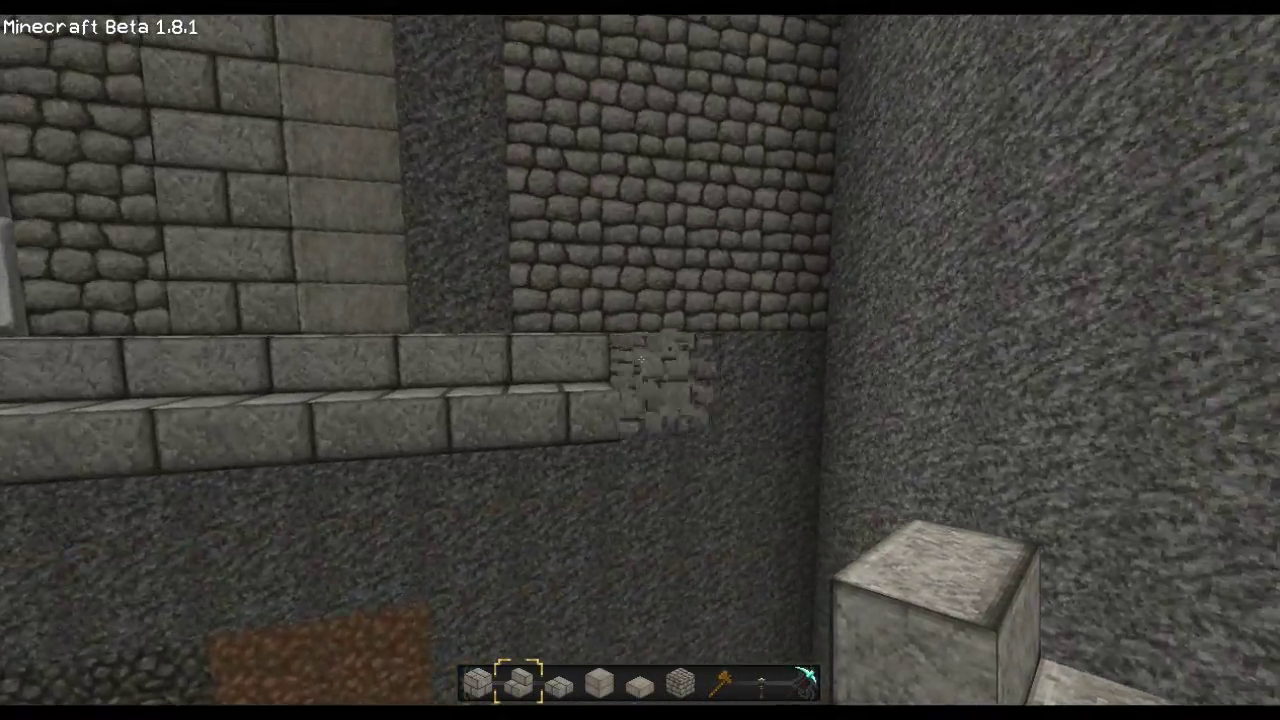
left_click(641, 358)
key("s")
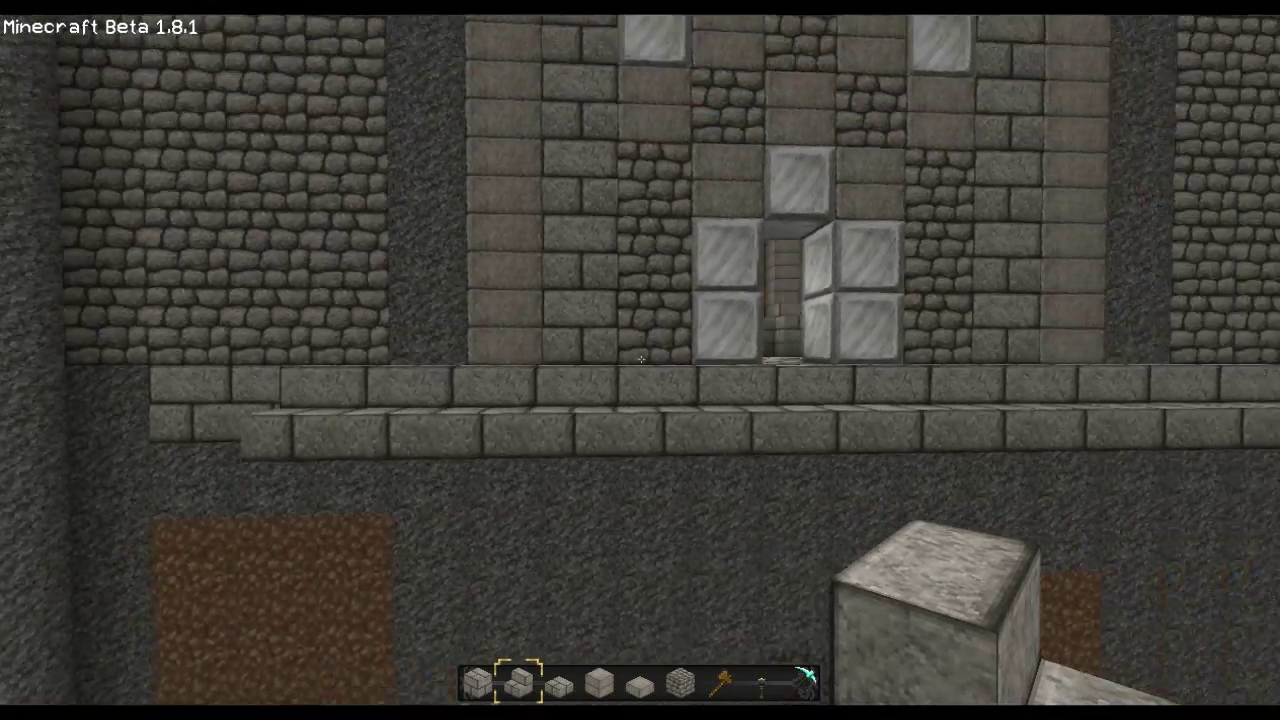
key("s")
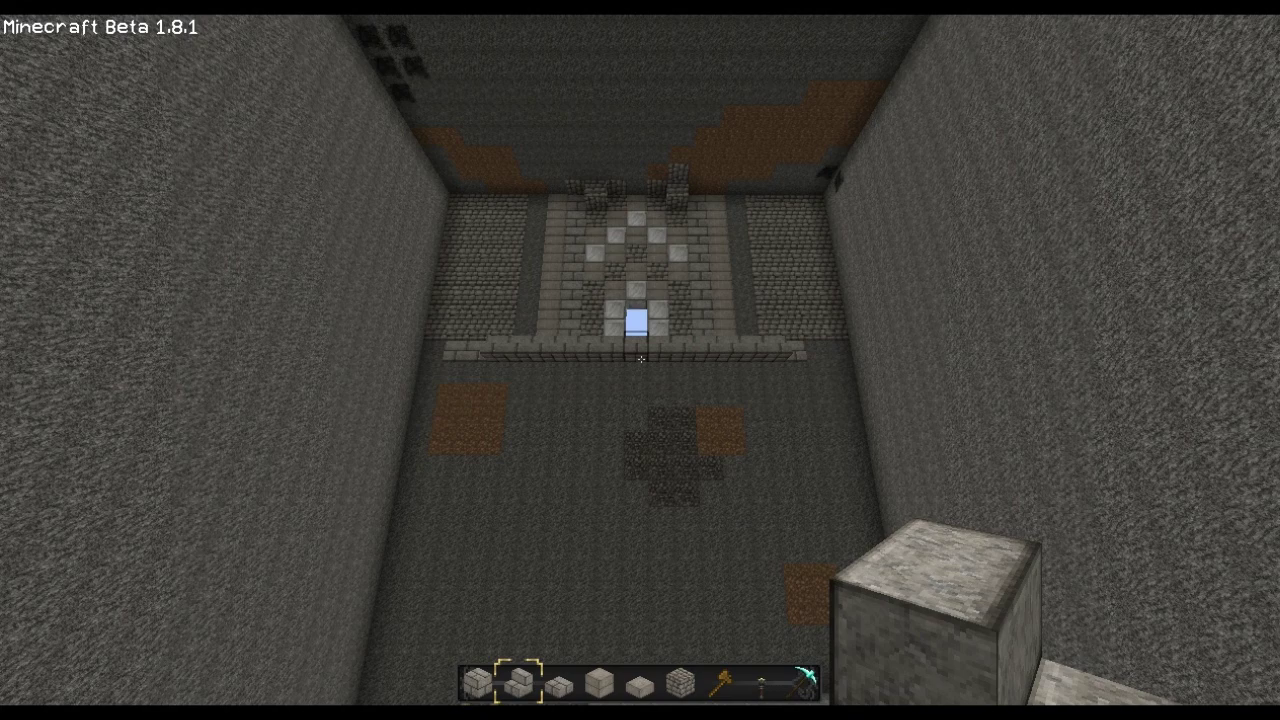
- Extend the ledge along the wall with a row of stone bricks, removing one stray brick
key("w")
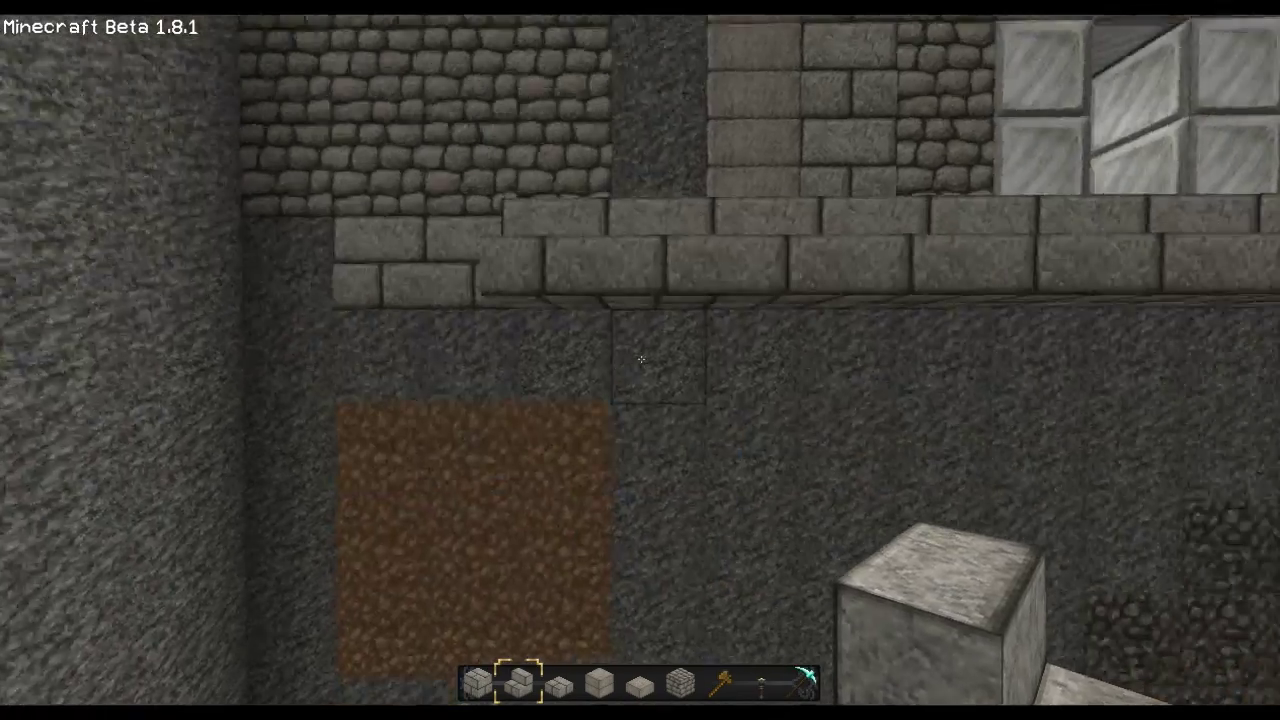
right_click(640, 358)
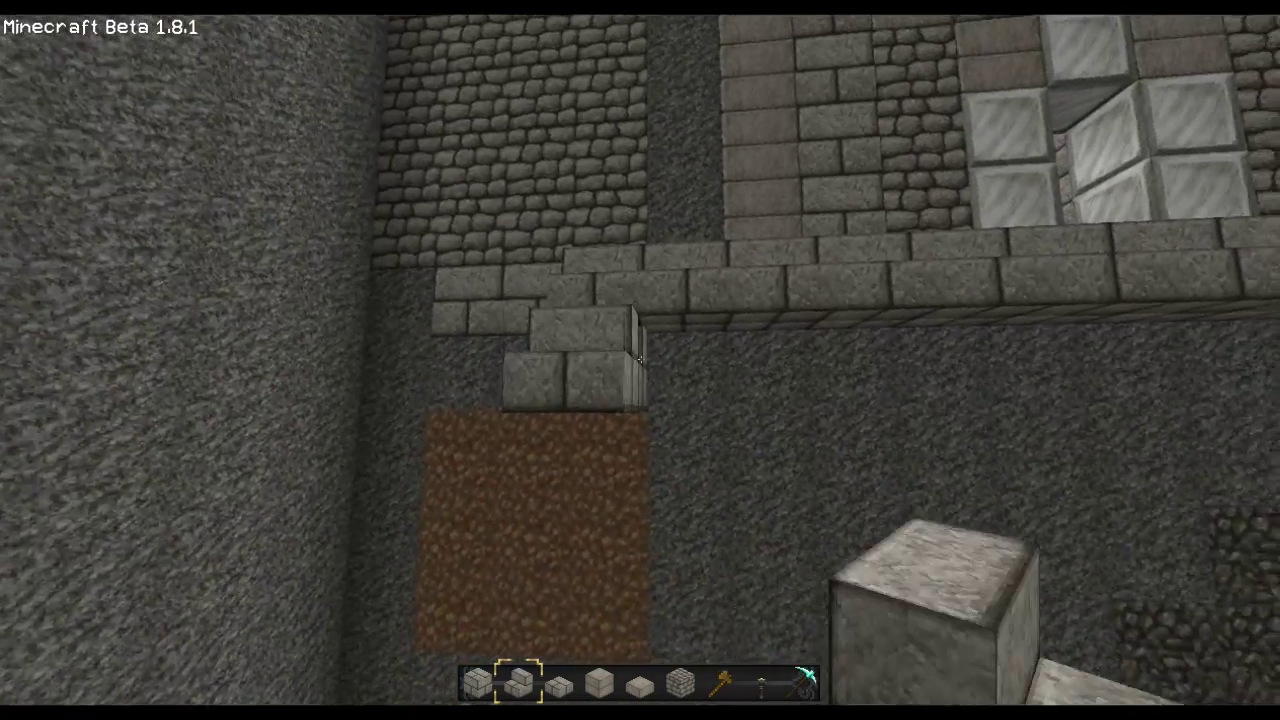
key("d")
right_click(640, 358)
right_click(640, 358)
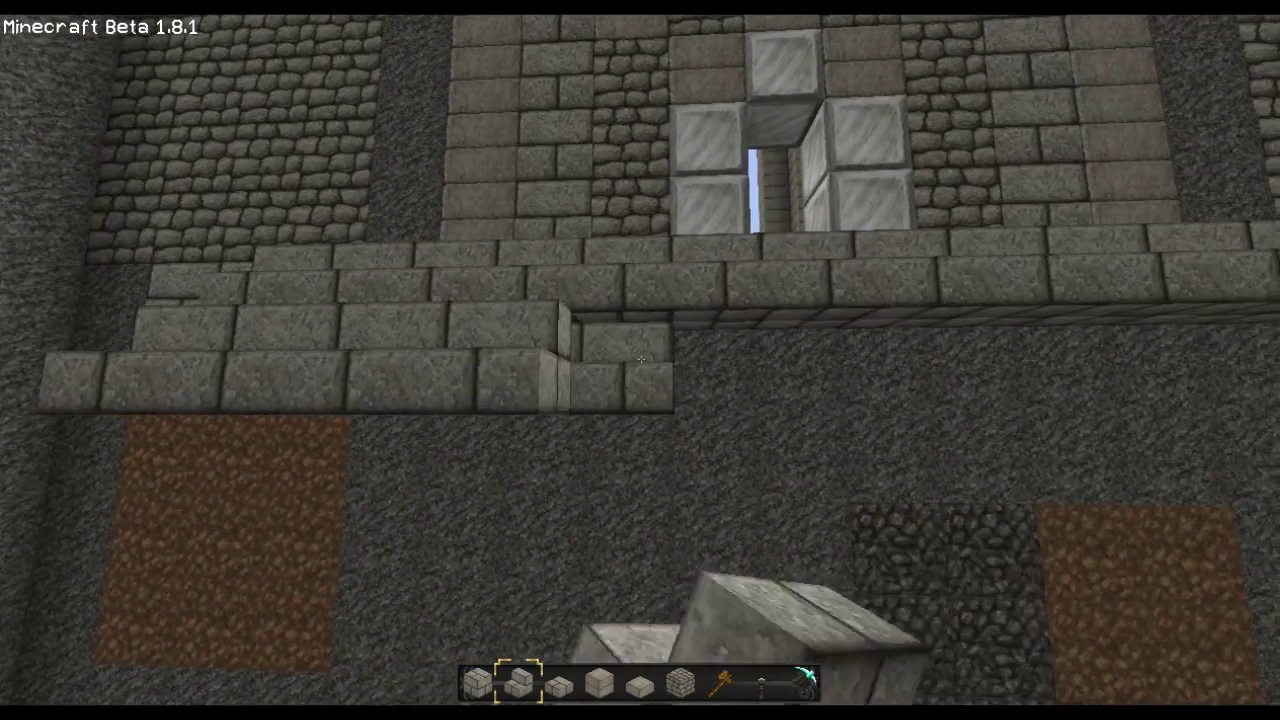
left_click(640, 358)
key("d")
right_click(640, 358)
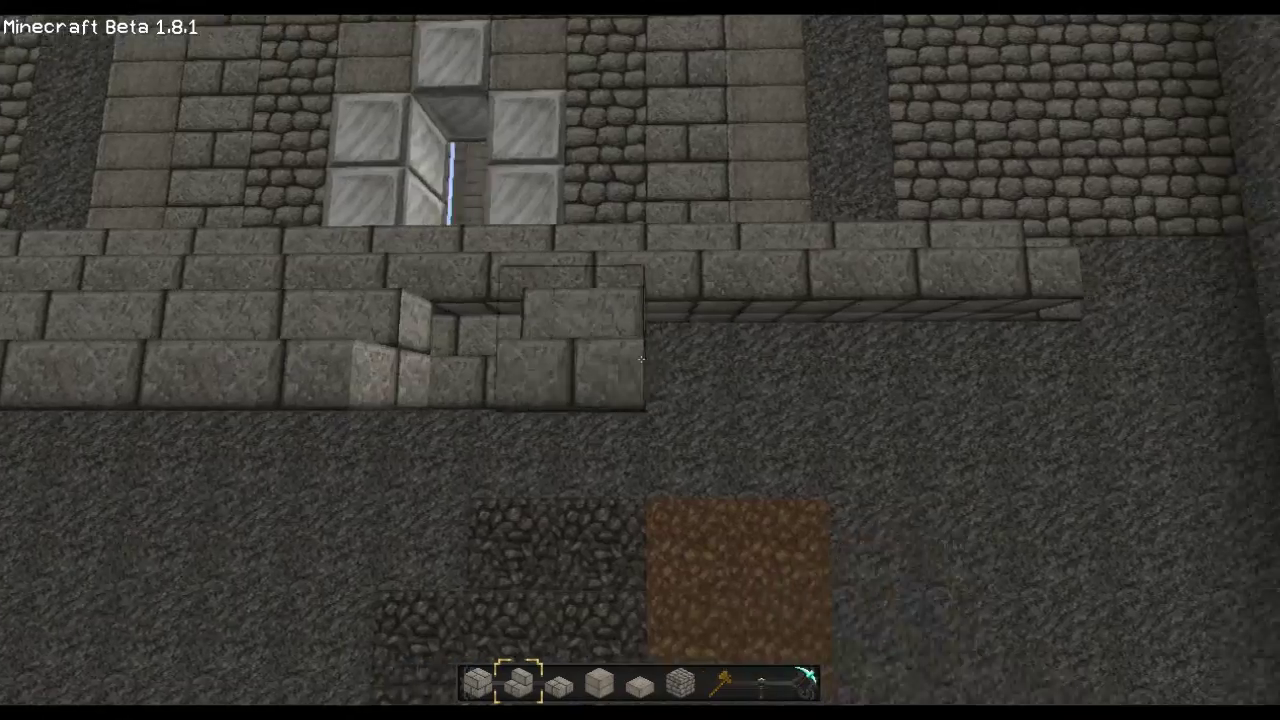
right_click(640, 358)
key("d")
right_click(640, 358)
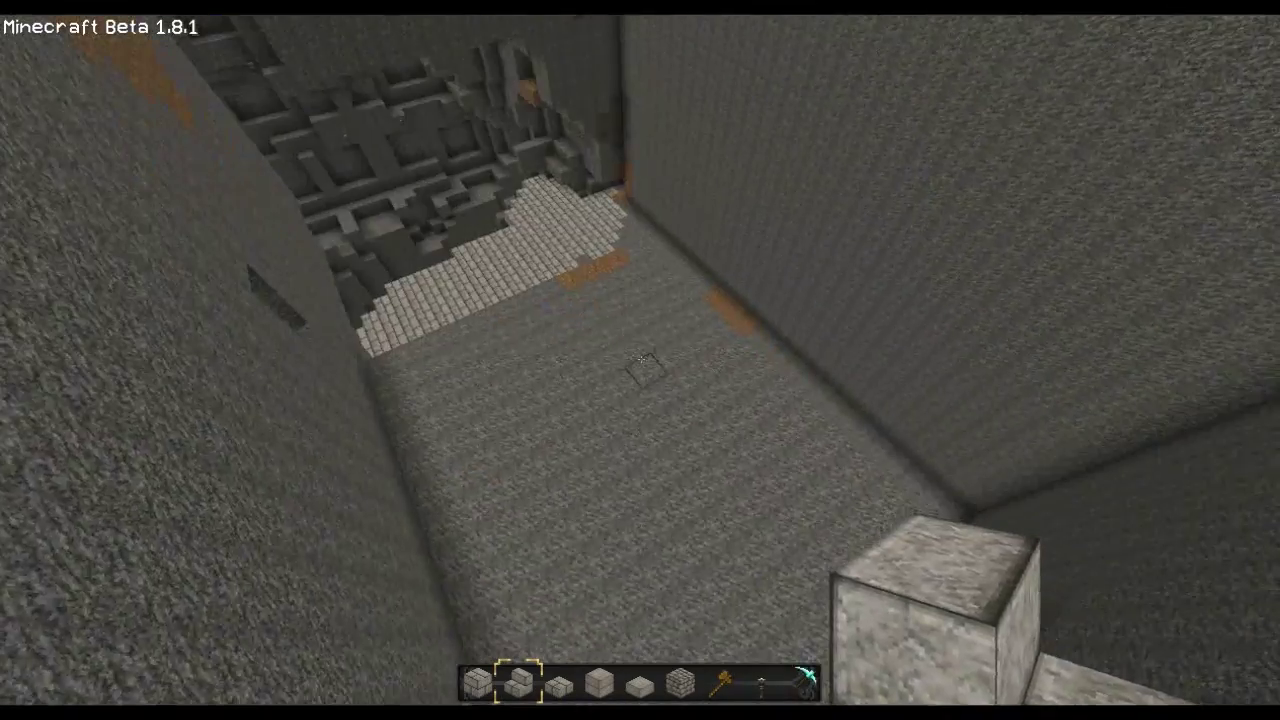
- Run a fill on the selection, then undo the mistaken 215-block result
key("7")
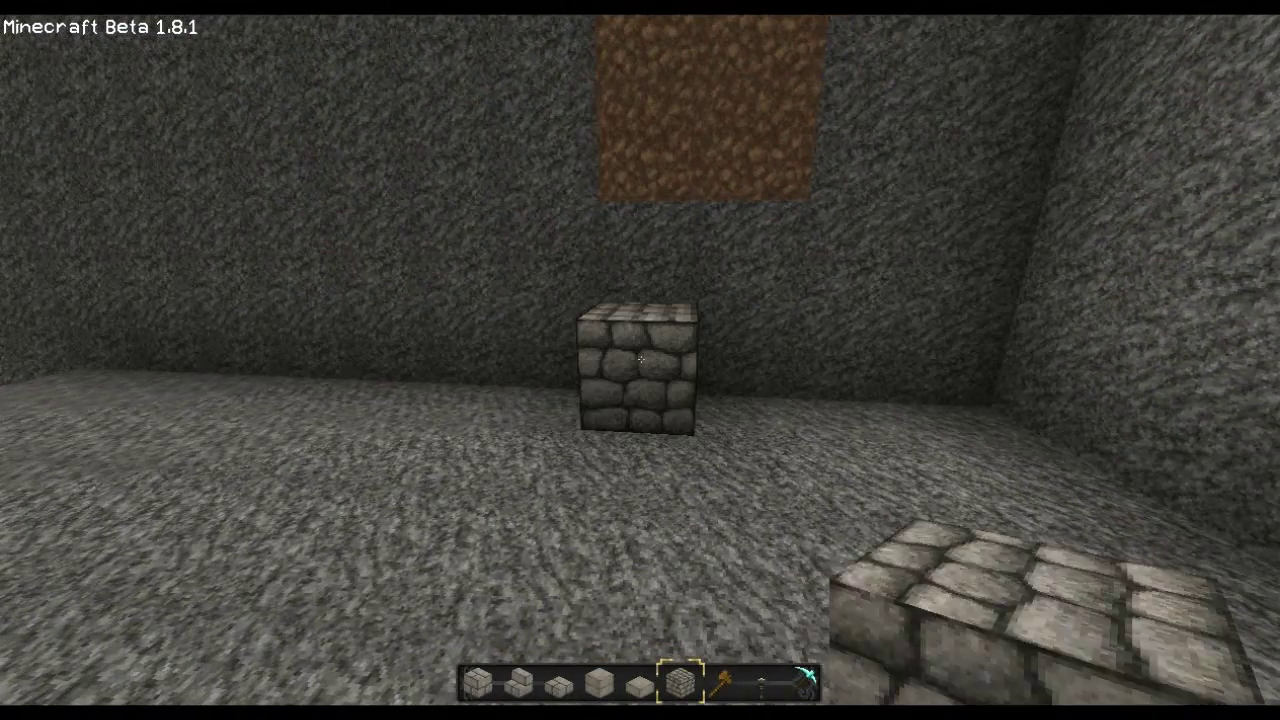
key("slash")
type("98")
key("Return")
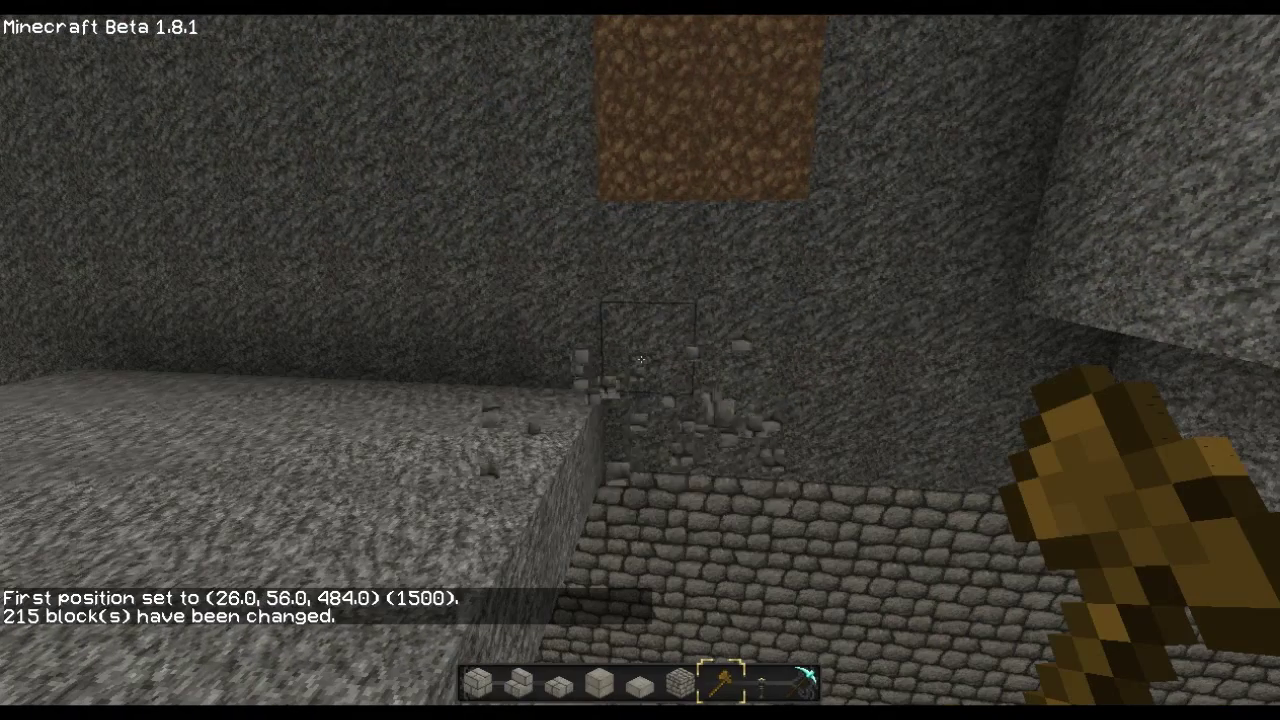
key("t")
type("//undo")
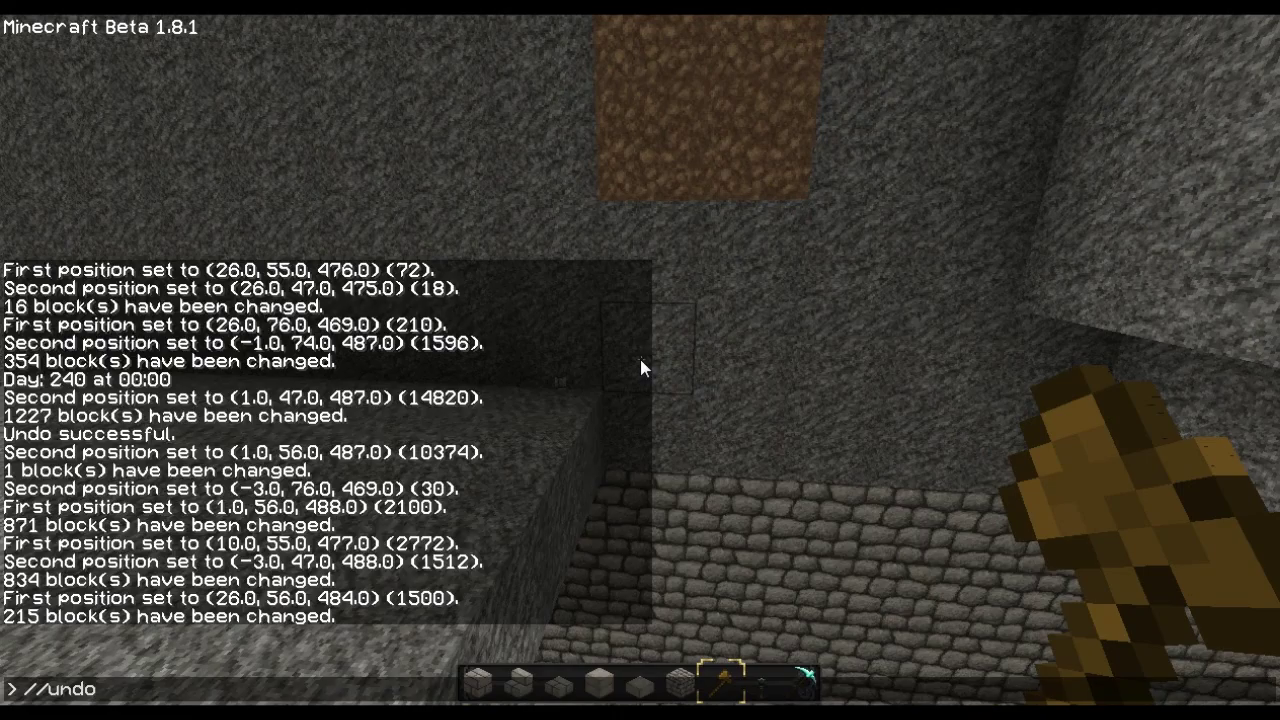
key("Return")
- Mark the first step slice with a marker brick and fill it with stone
key("1")
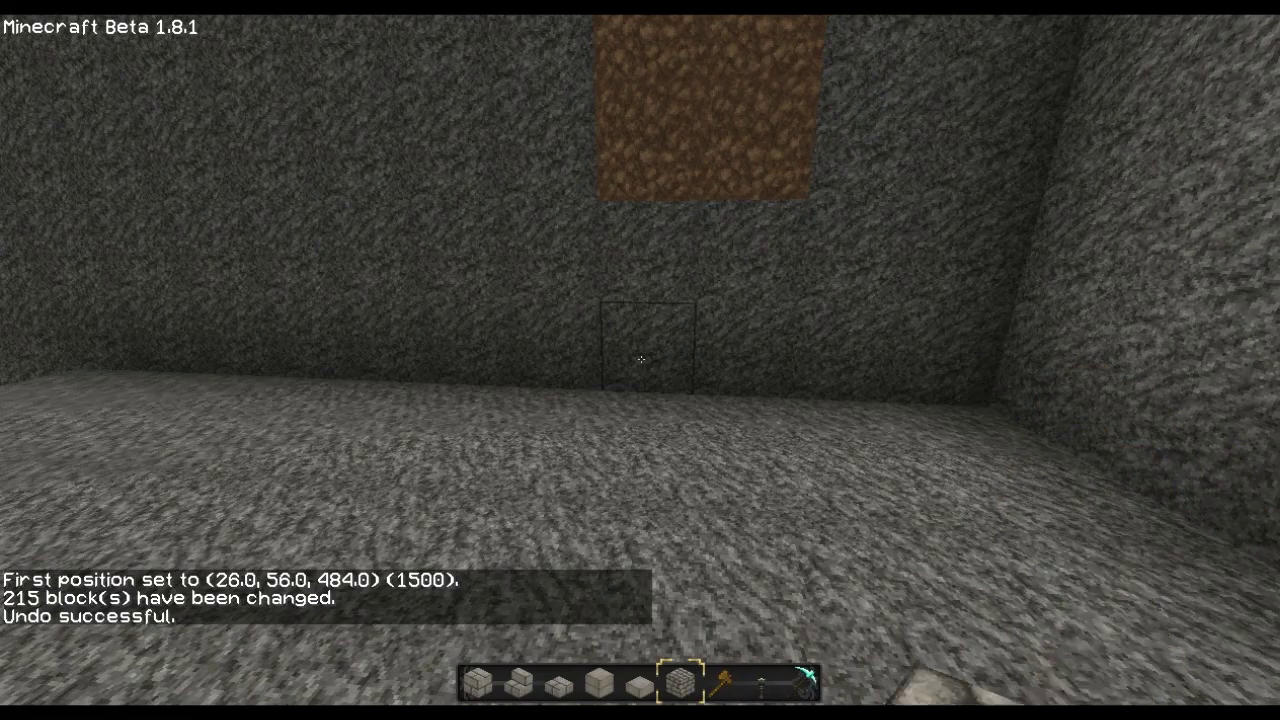
right_click(641, 359)
right_click(641, 359)
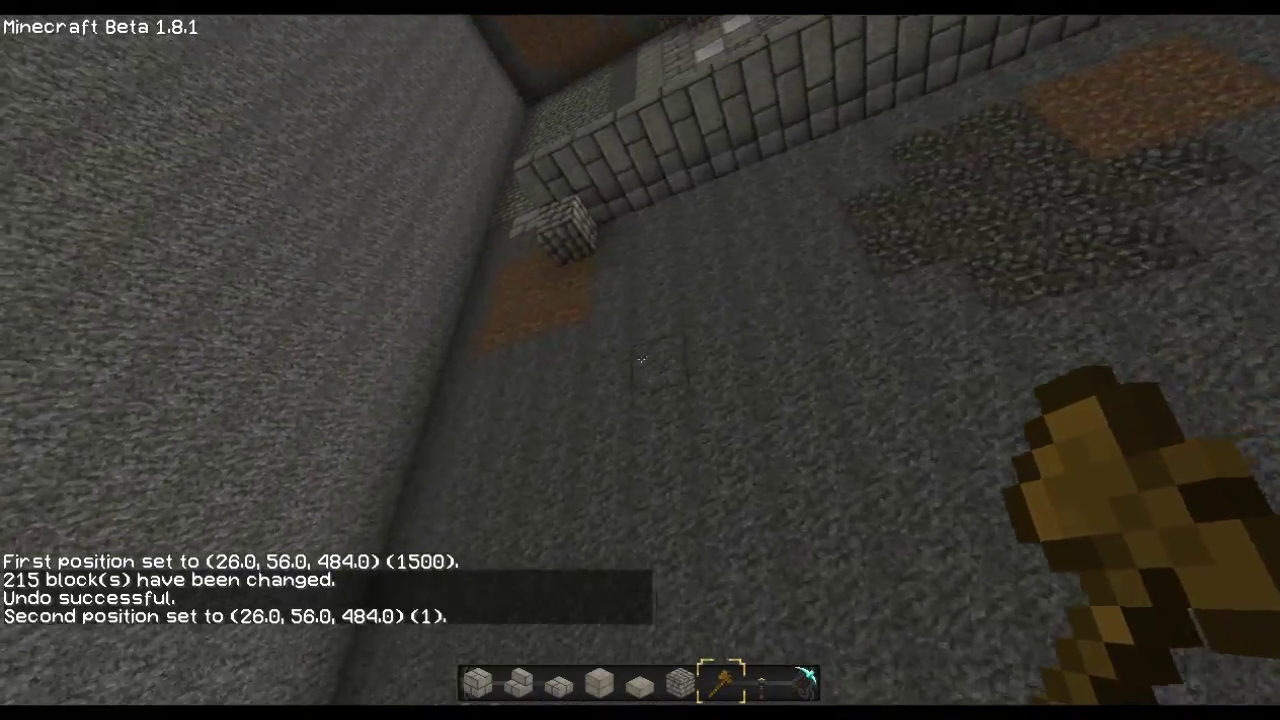
right_click(640, 360)
key("t")
type("//set")
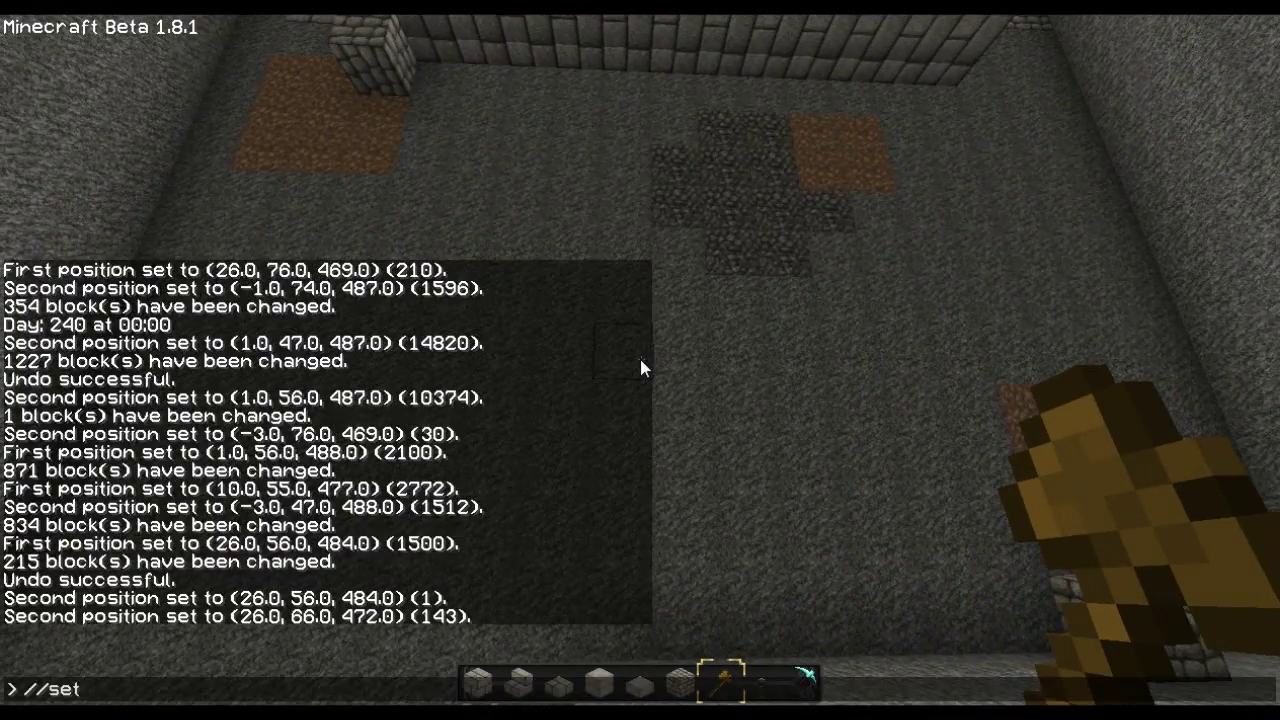
key("Return")
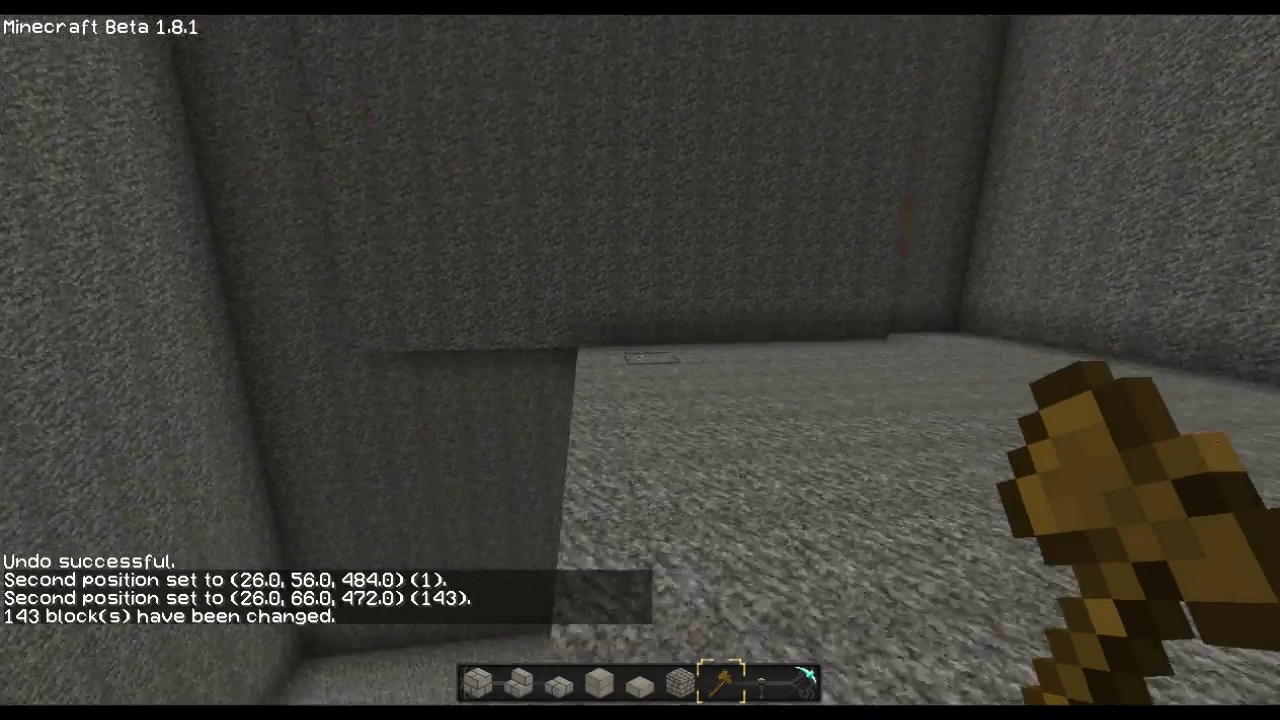
scroll(641, 359, "up", 1)
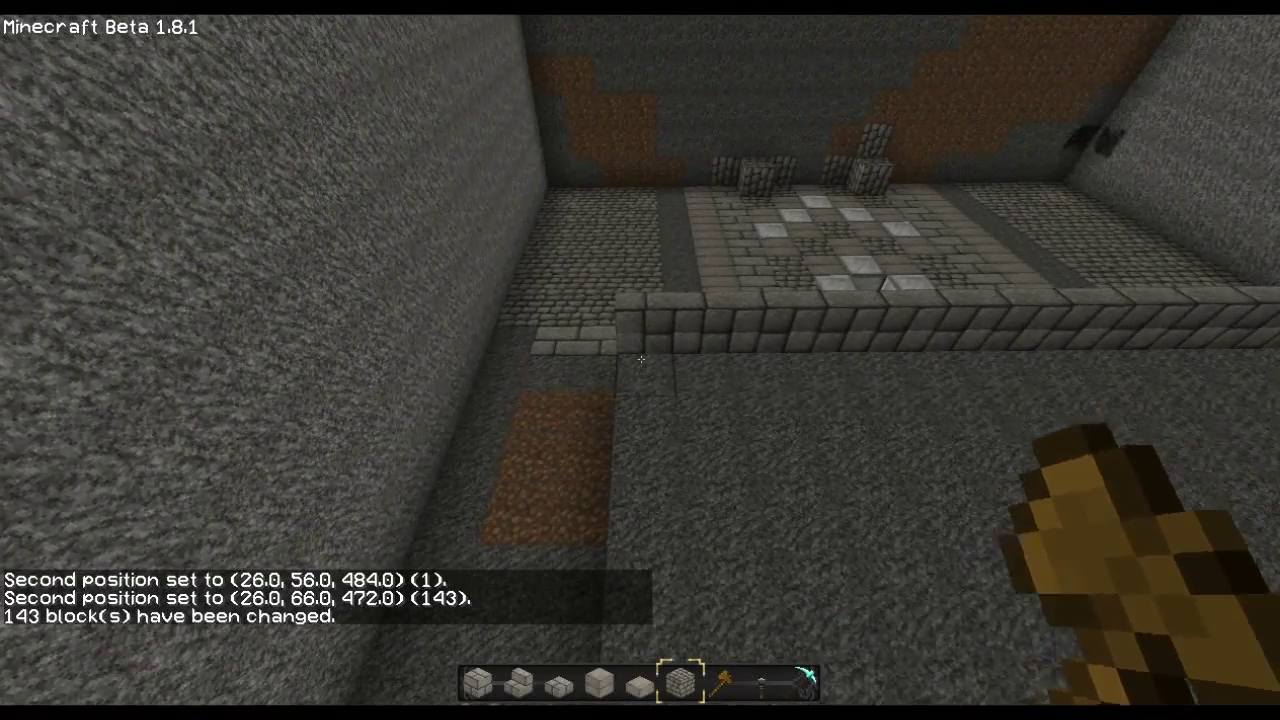
- Mark the next step slice on the shaft floor and fill it with stone
key("w")
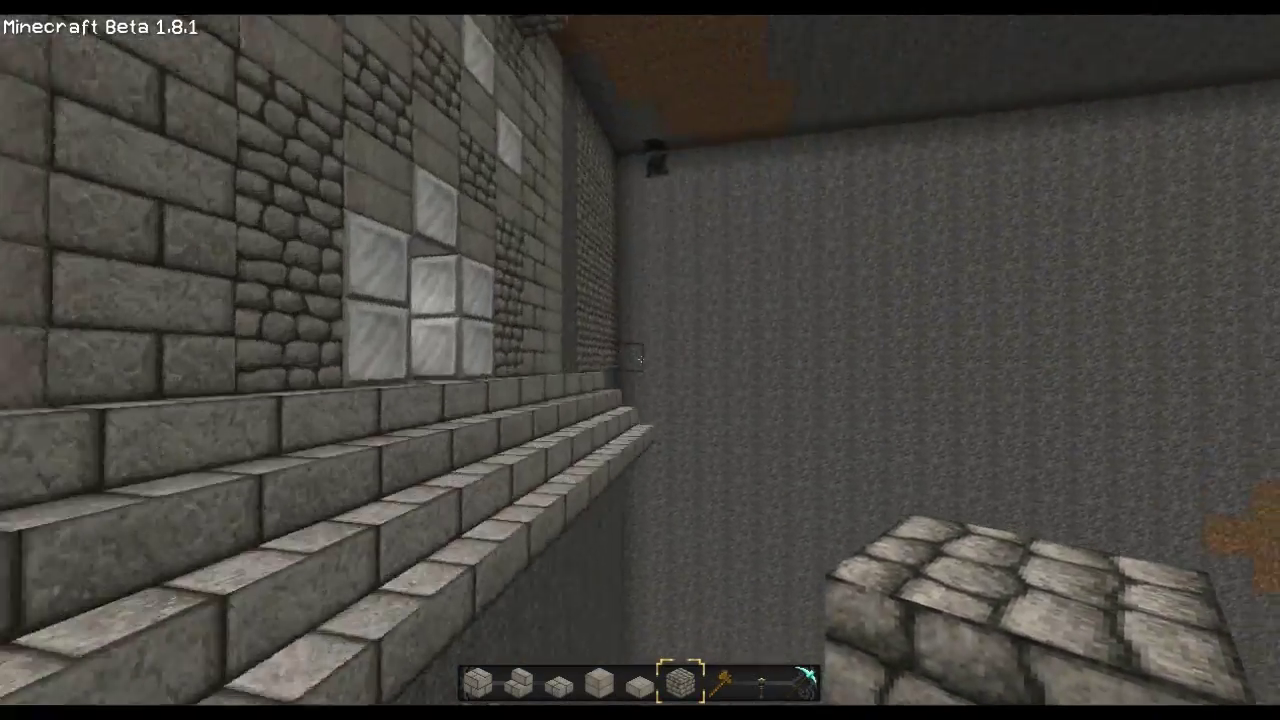
key("f")
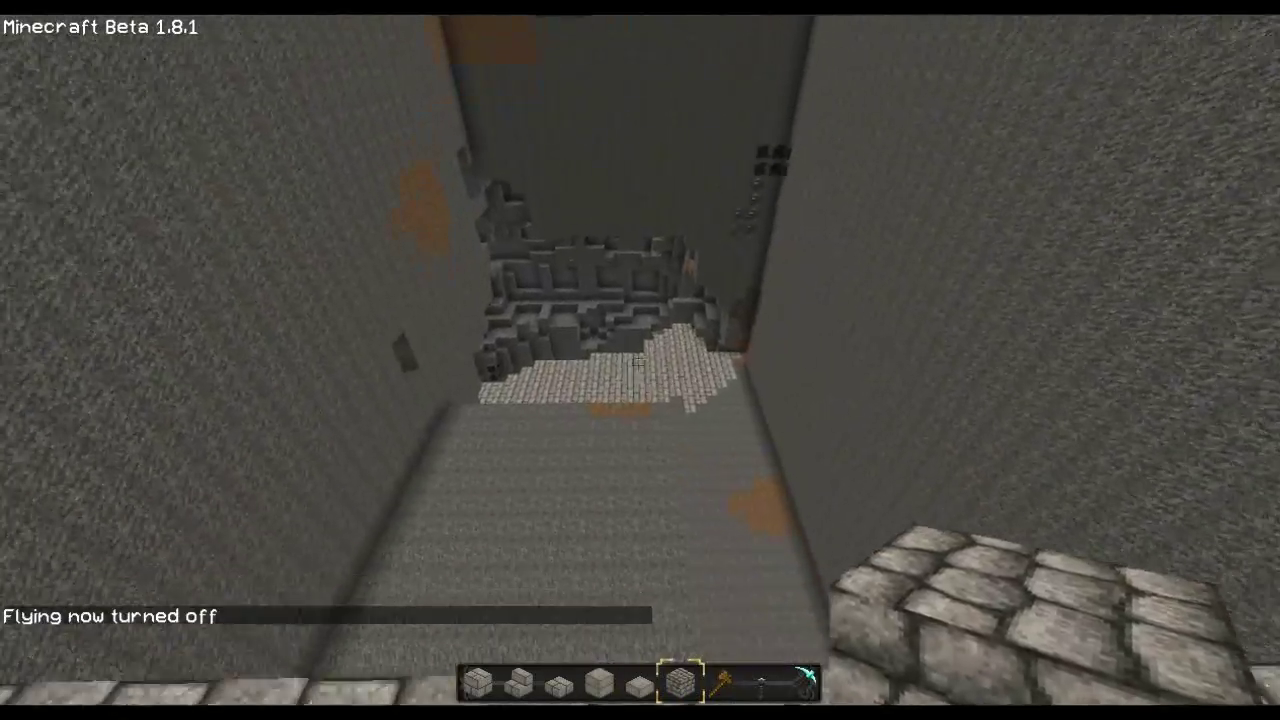
key("f")
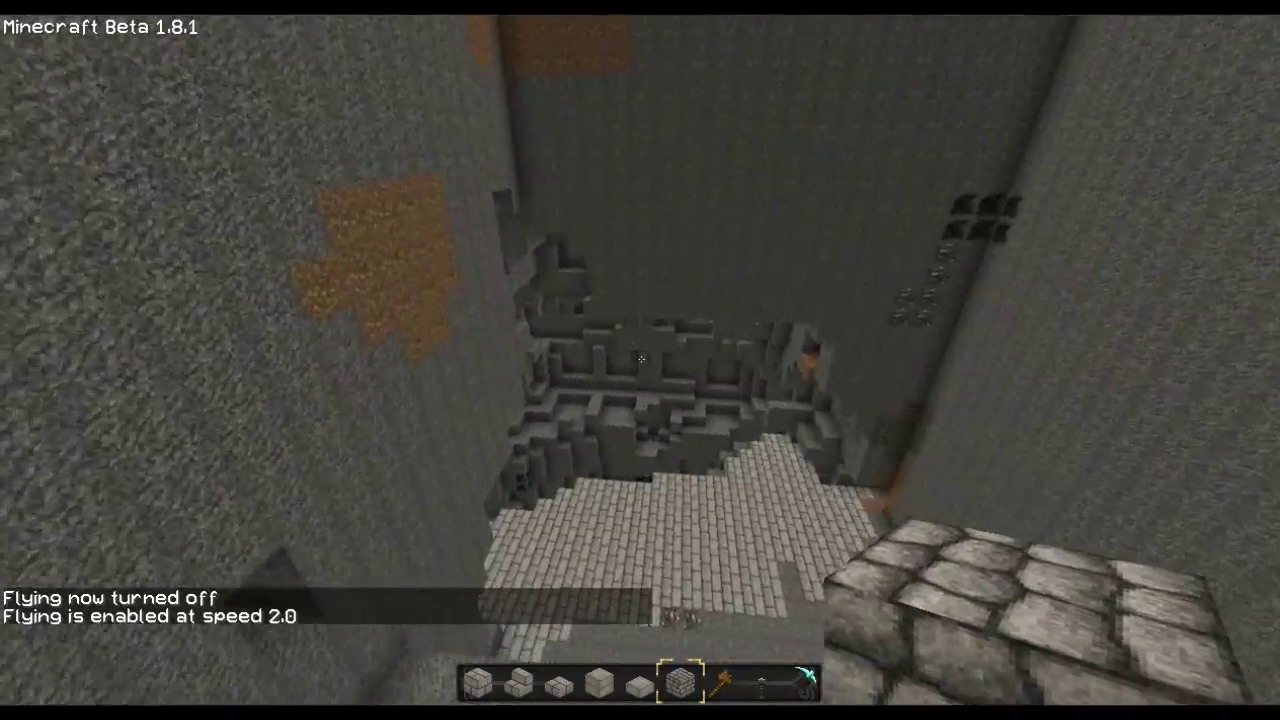
key("w")
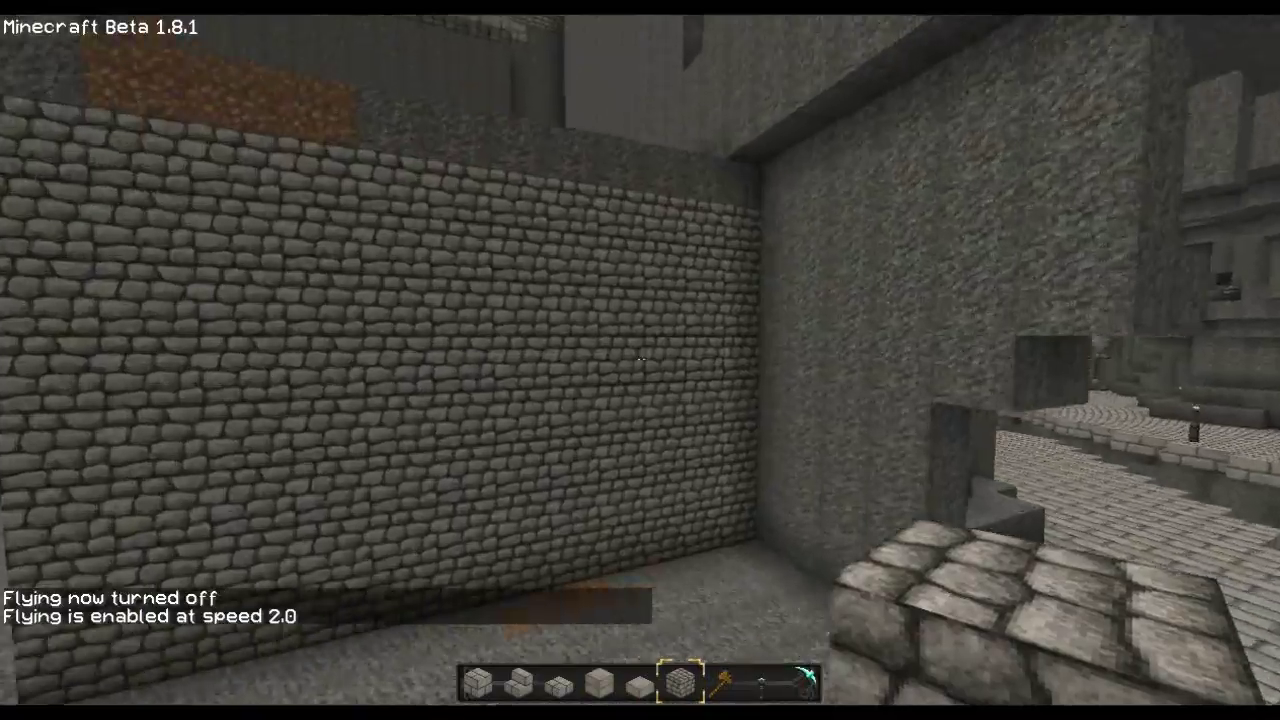
key("space")
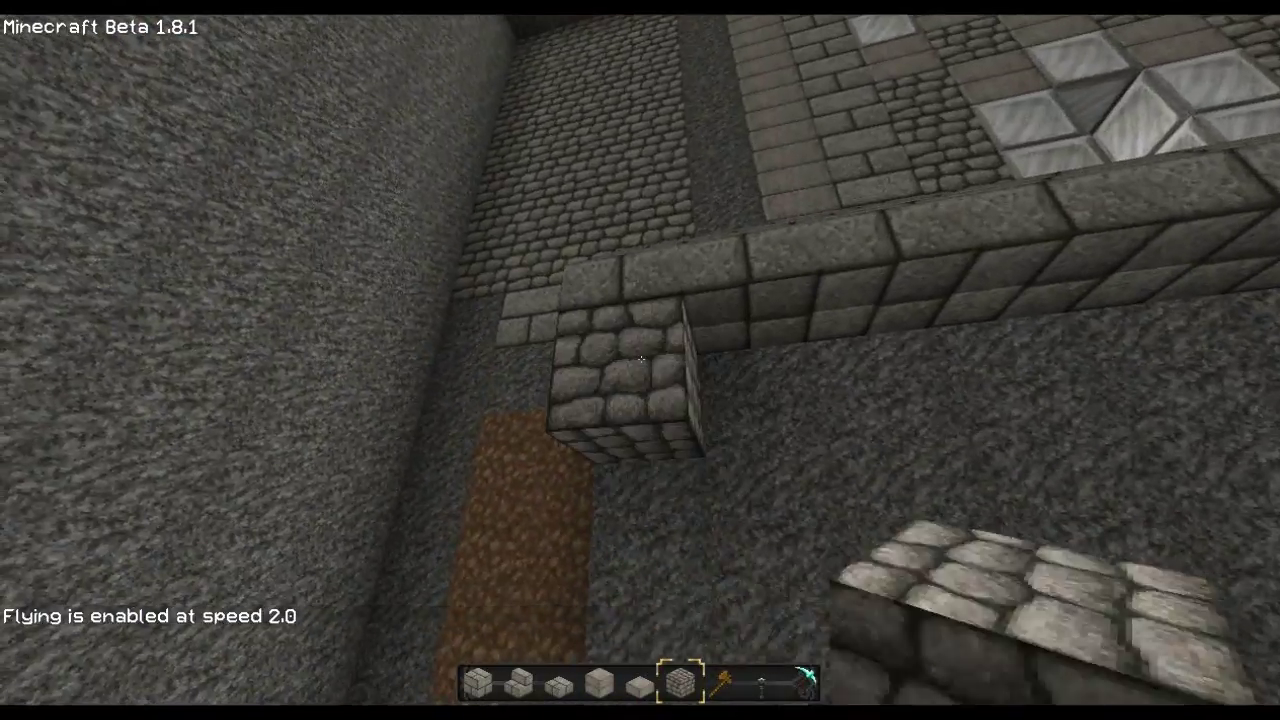
scroll(640, 360, "down", 1)
left_click(640, 360)
scroll(640, 360, "up", 1)
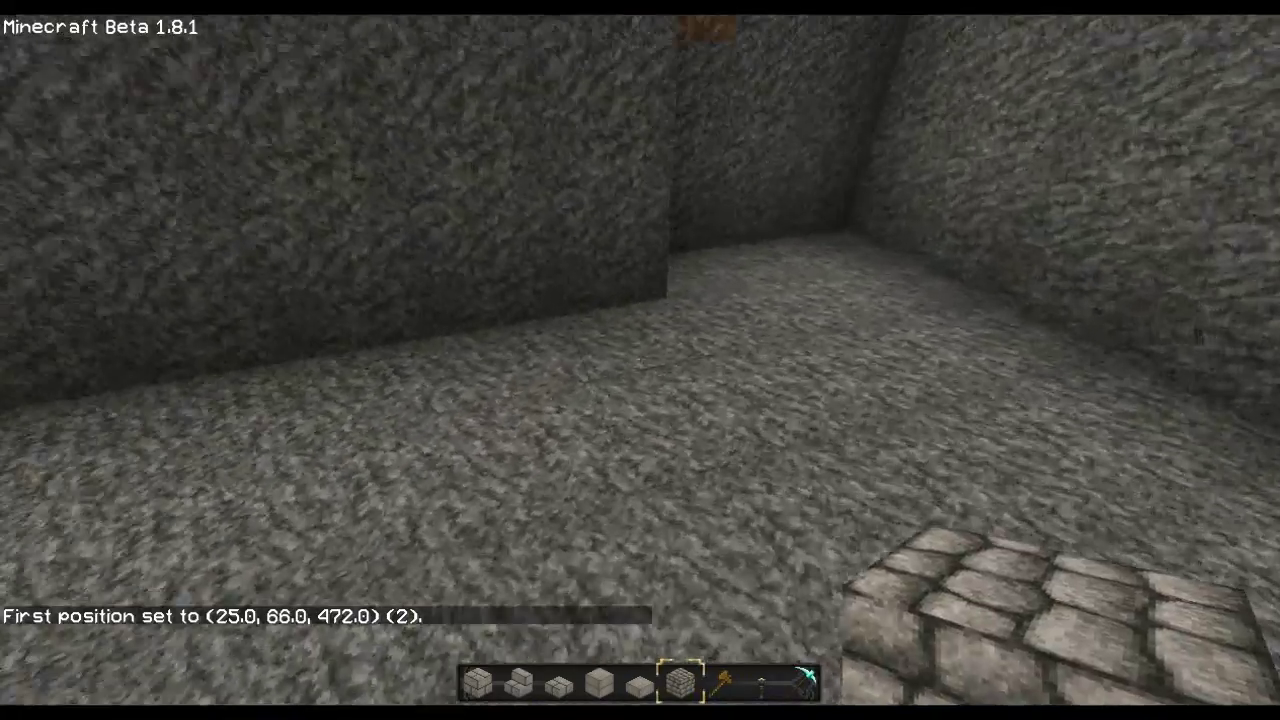
right_click(640, 360)
scroll(640, 360, "down", 1)
type("//set 1")
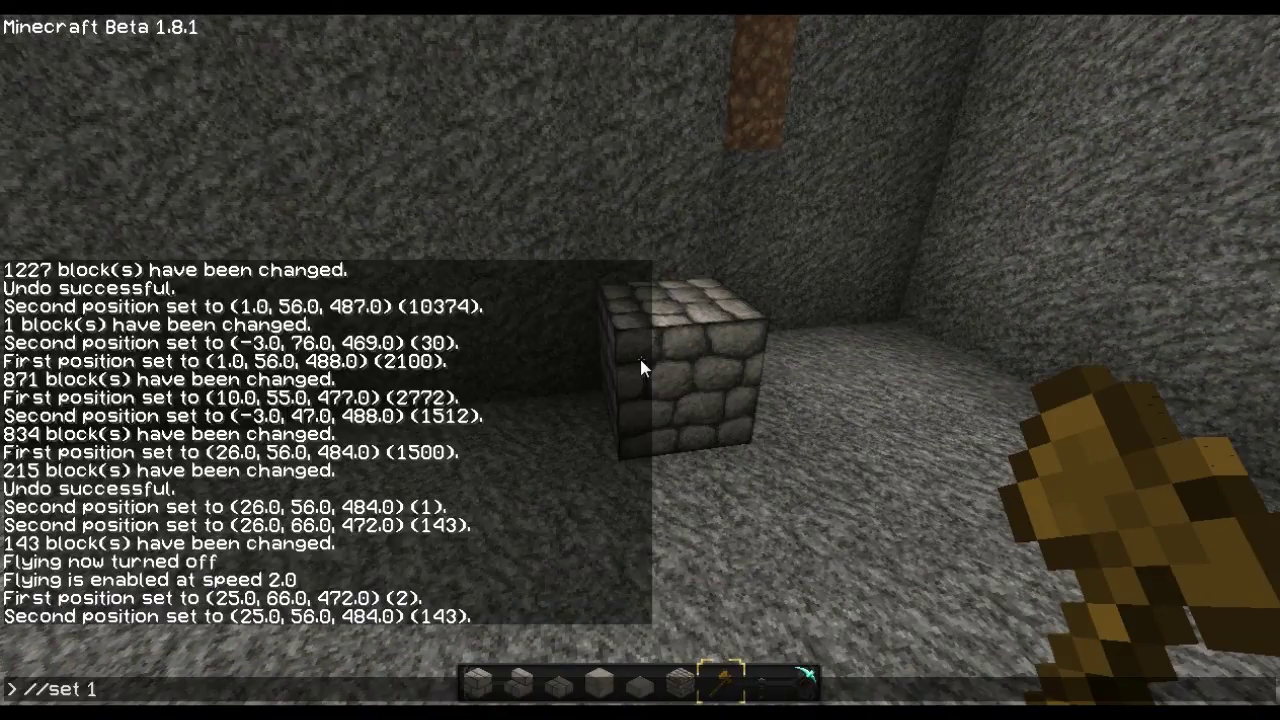
key("Return")
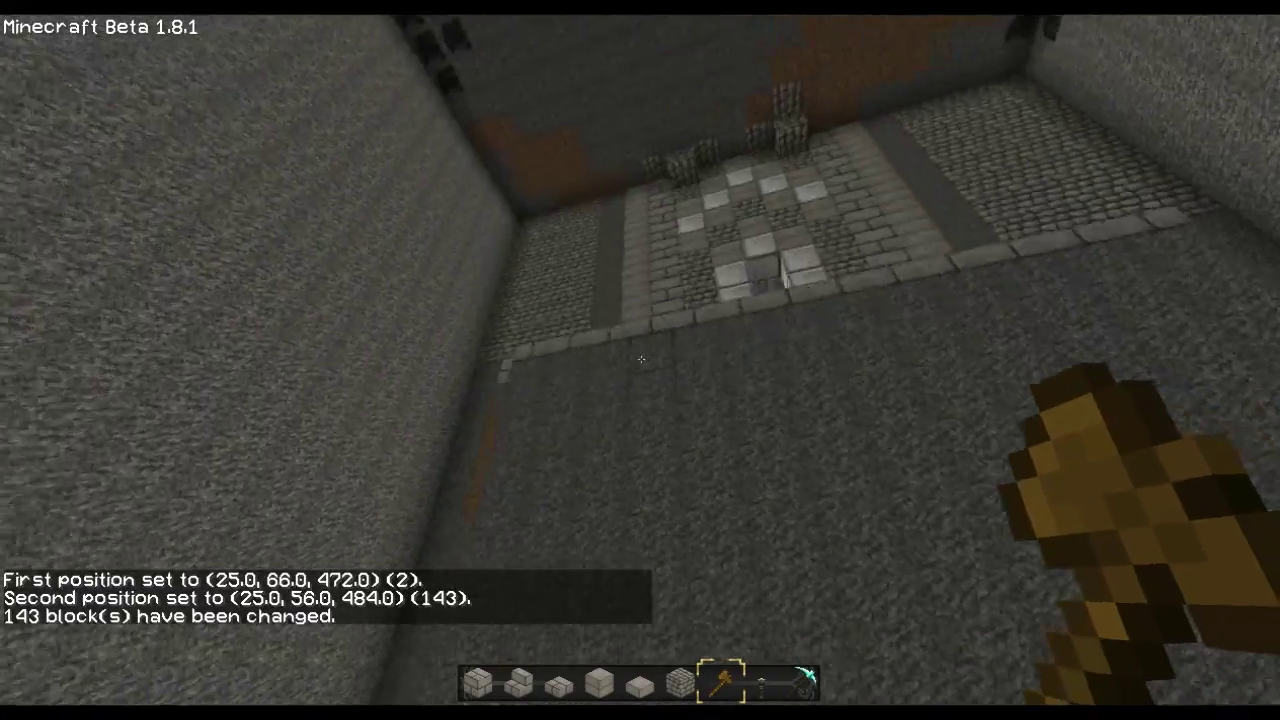
scroll(640, 360, "up", 1)
- Mark the third slice one block lower, then refill its accidental grass fill with stone
right_click(640, 360)
scroll(640, 360, "down", 1)
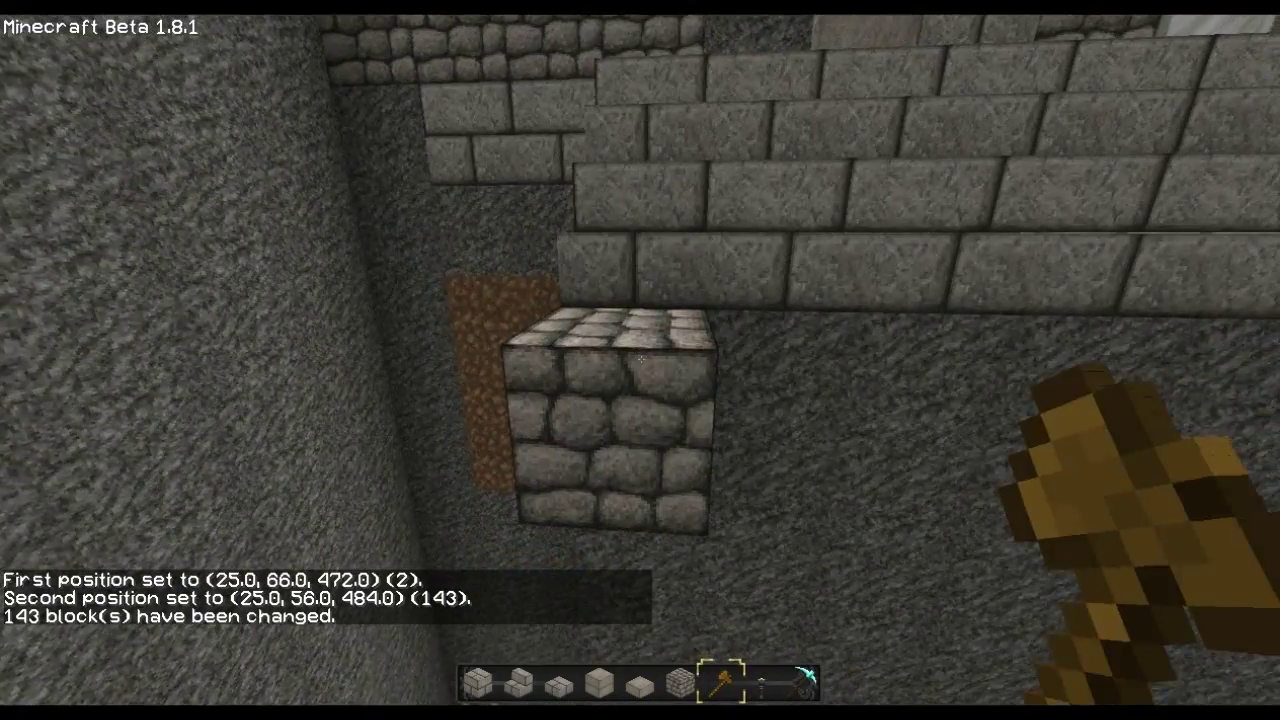
scroll(640, 360, "down", 1)
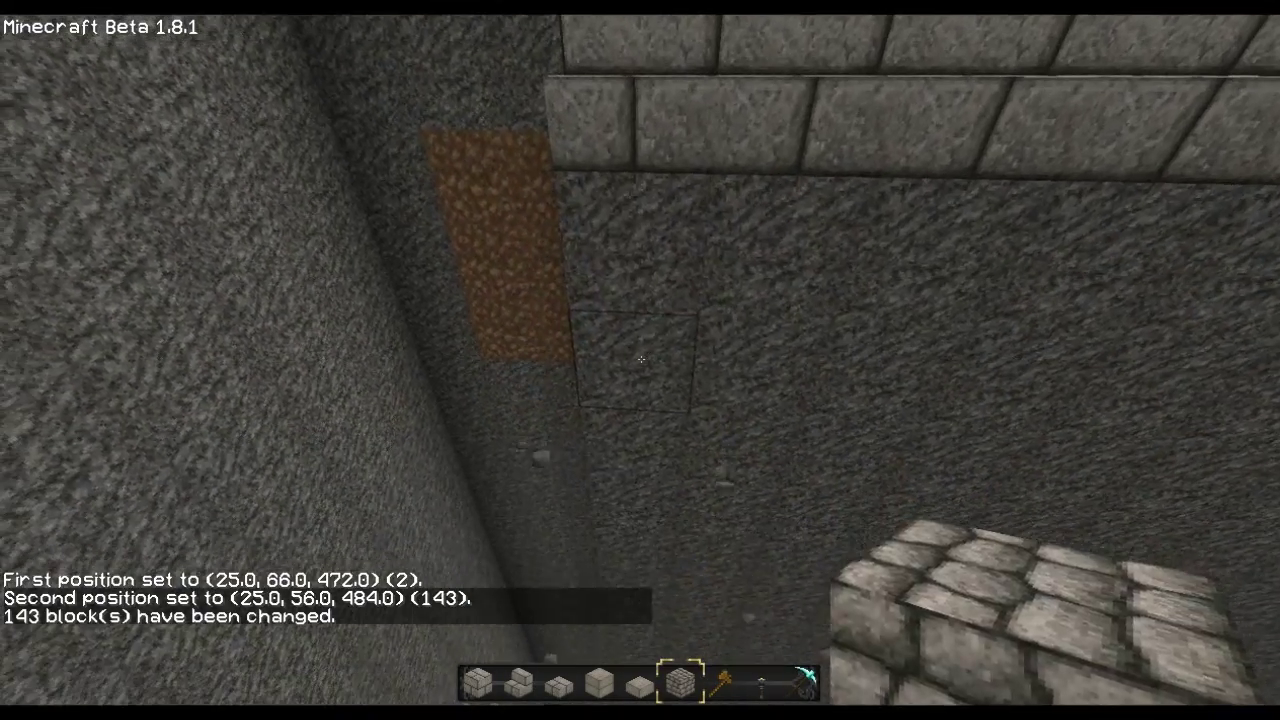
left_click(640, 360)
scroll(640, 360, "up", 1)
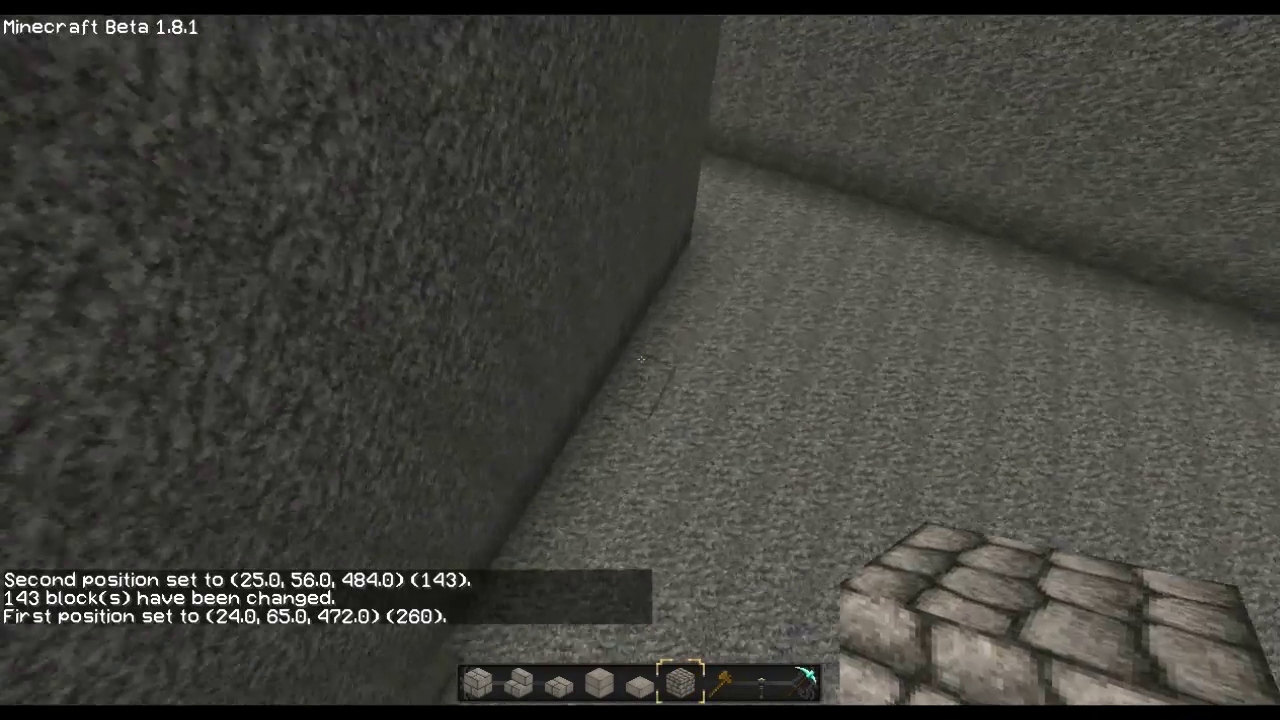
right_click(640, 360)
scroll(640, 360, "down", 1)
type("/")
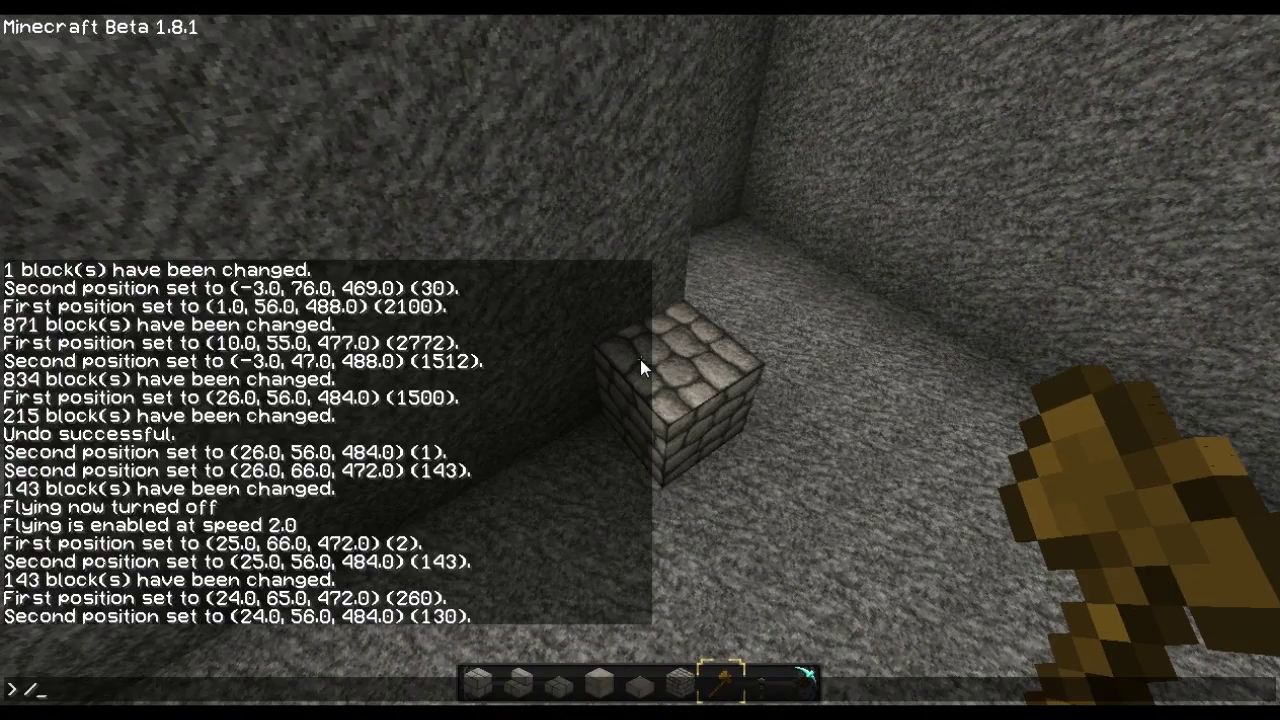
type("2")
key("Return")
key("t")
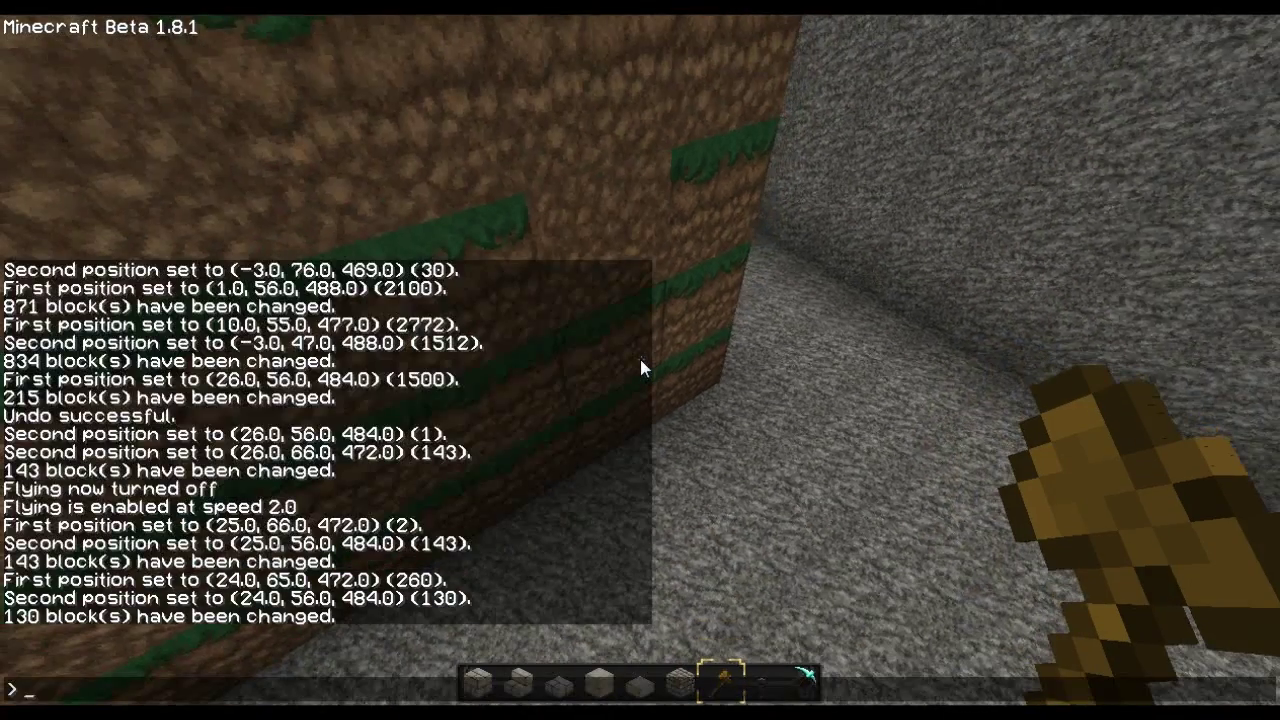
key("Return")
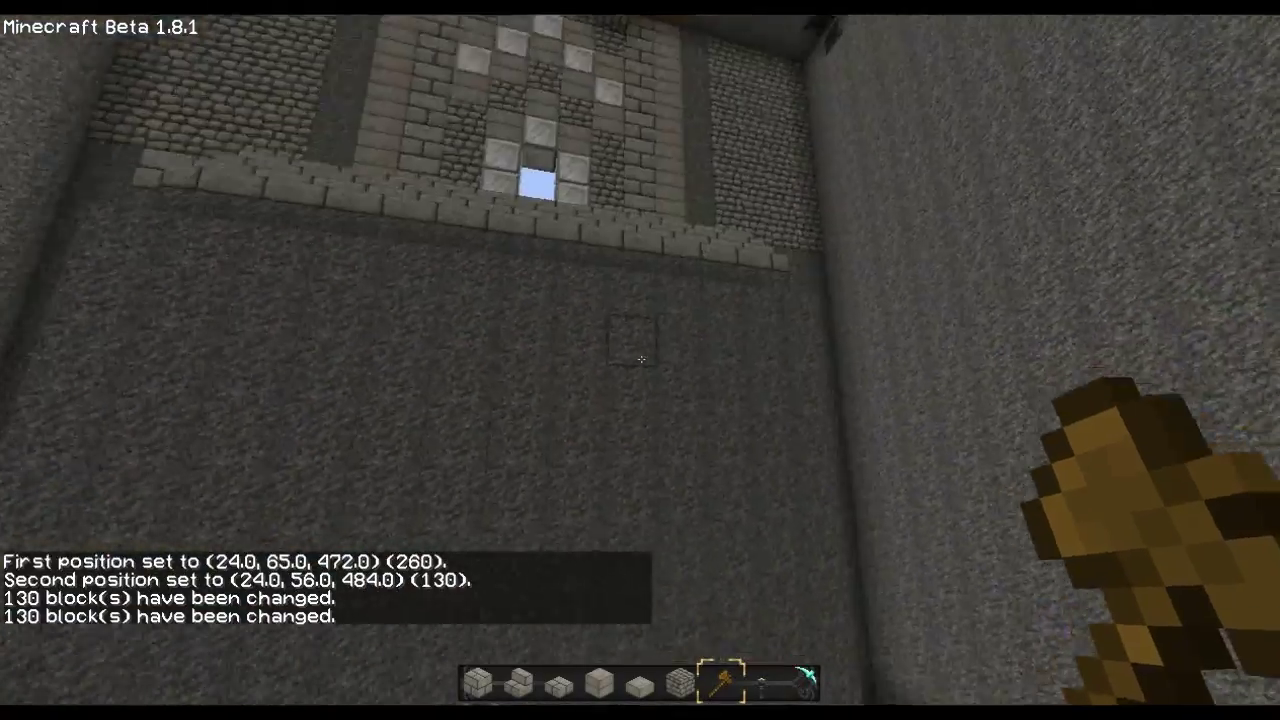
key("w")
key("space")
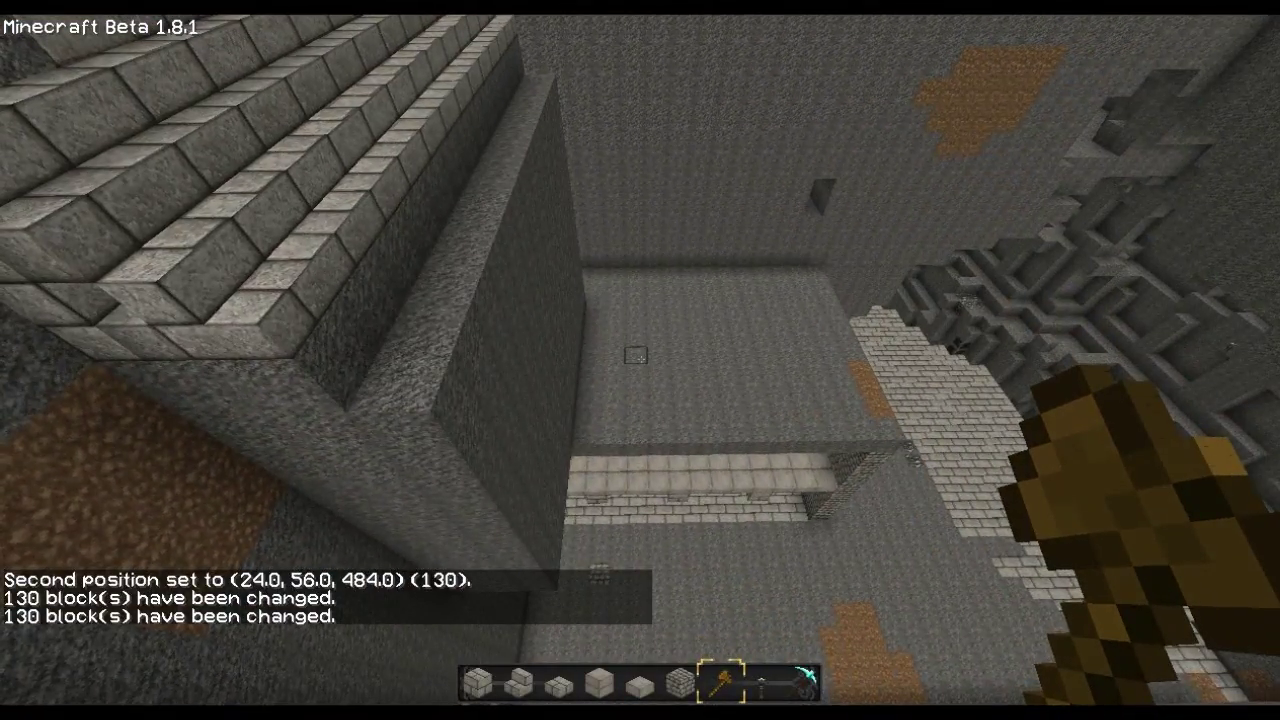
- Bind the K key to a WorldEdit set command using /bind
key("slash")
type("/bind k //set")
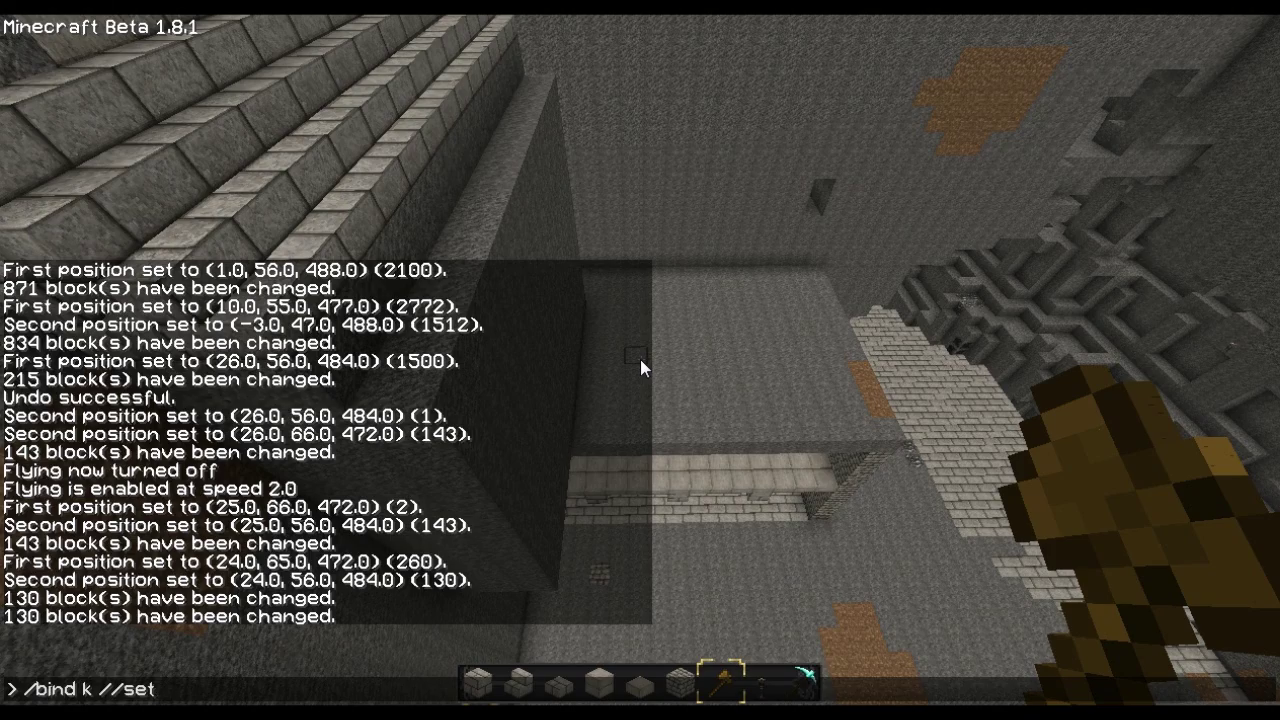
type("1")
key("Return")
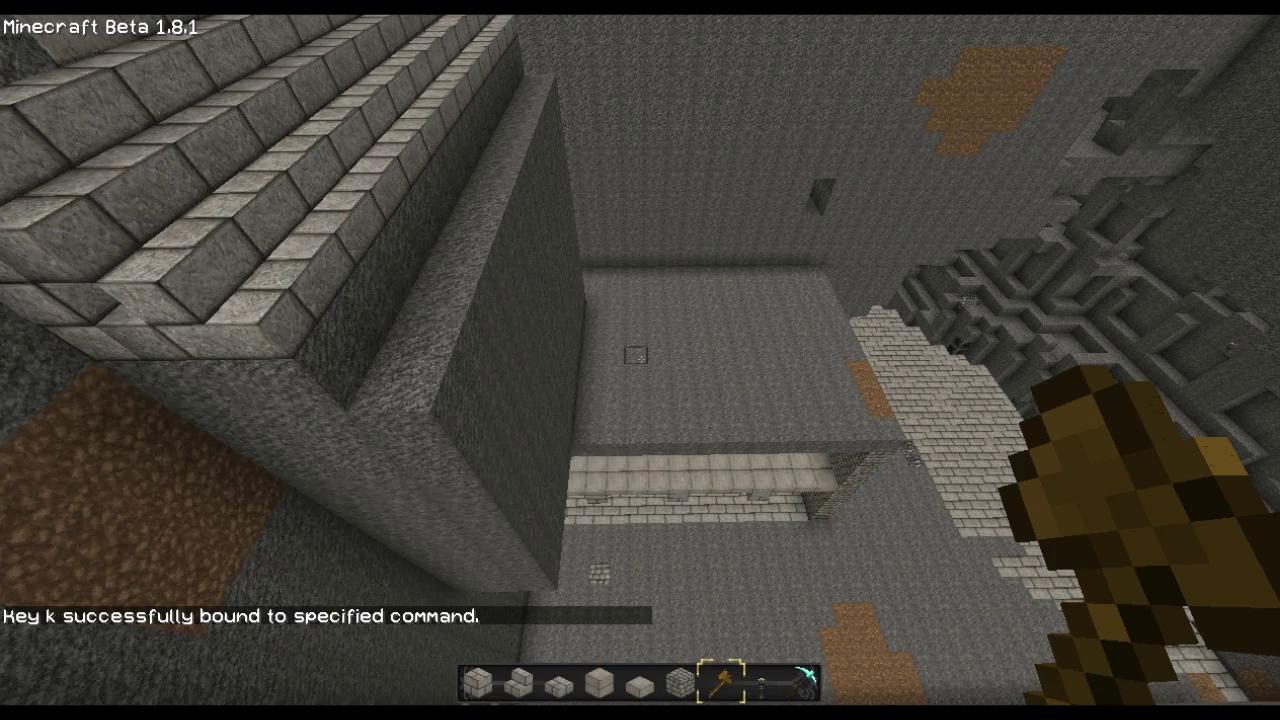
scroll(640, 360, "up", 1)
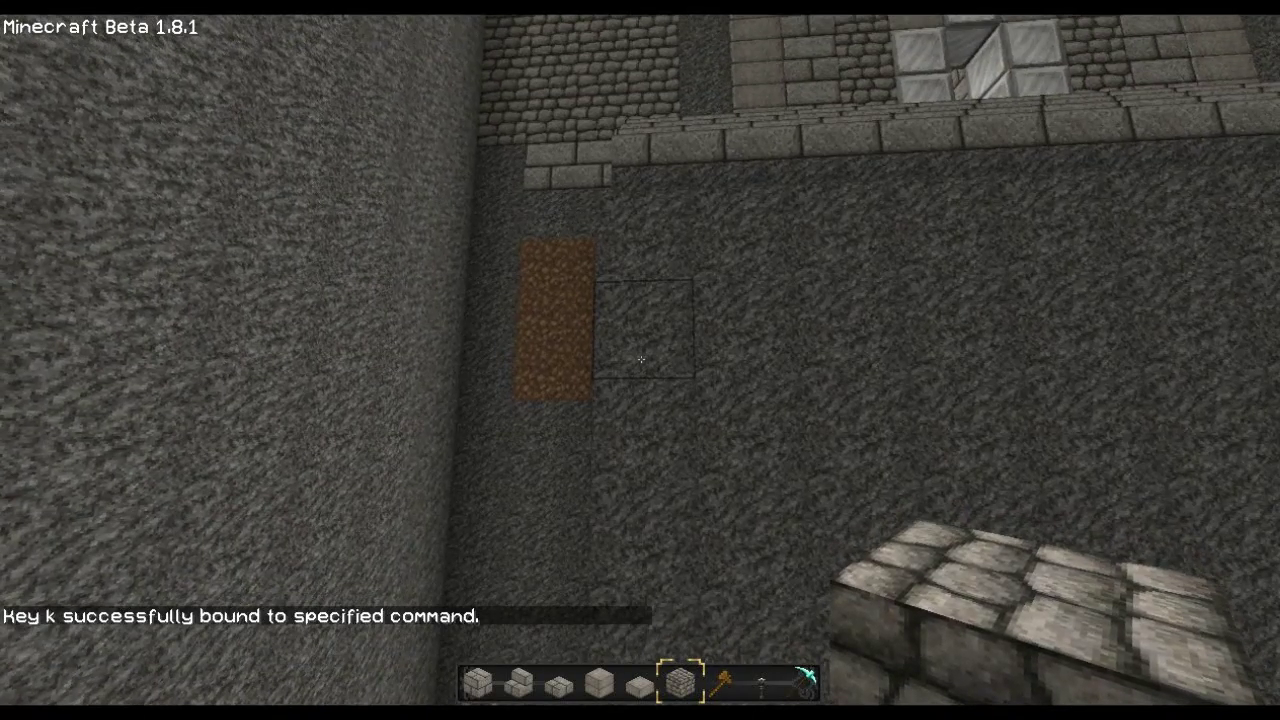
- Place marker bricks and mark corner pairs for the first step rows
right_click(641, 359)
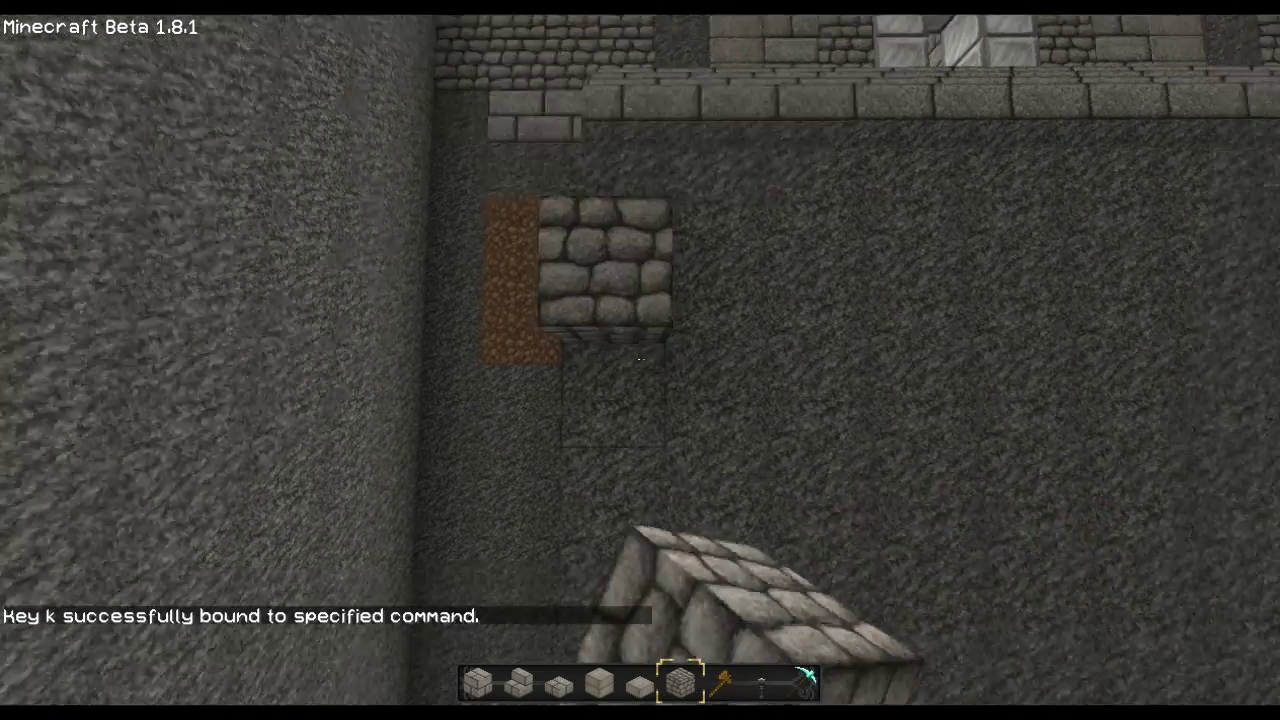
right_click(641, 359)
scroll(641, 359, "down", 1)
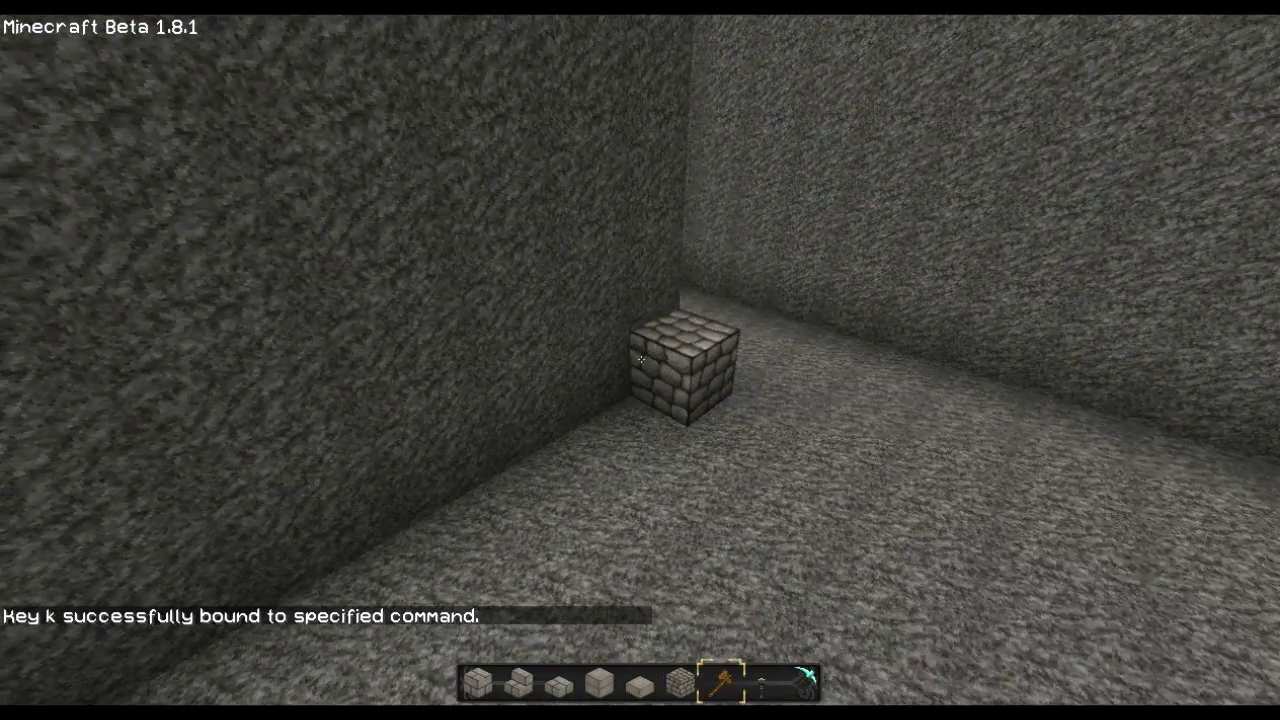
left_click(641, 359)
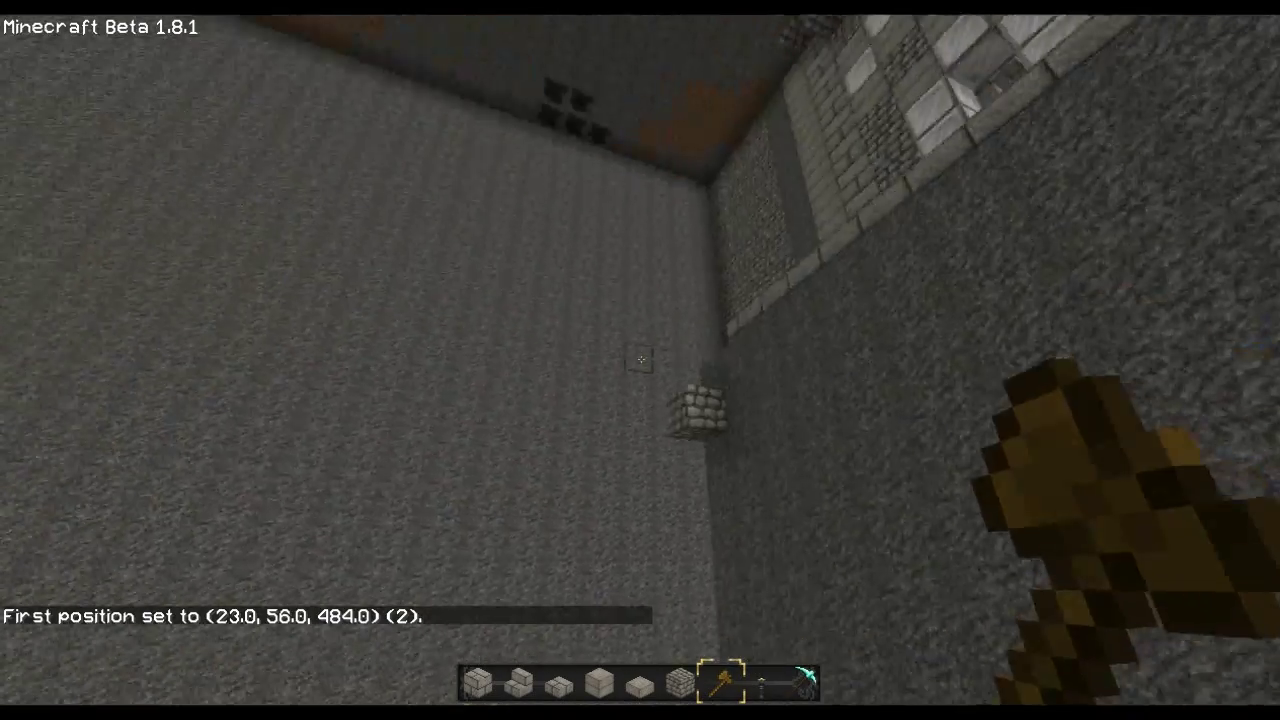
right_click(641, 359)
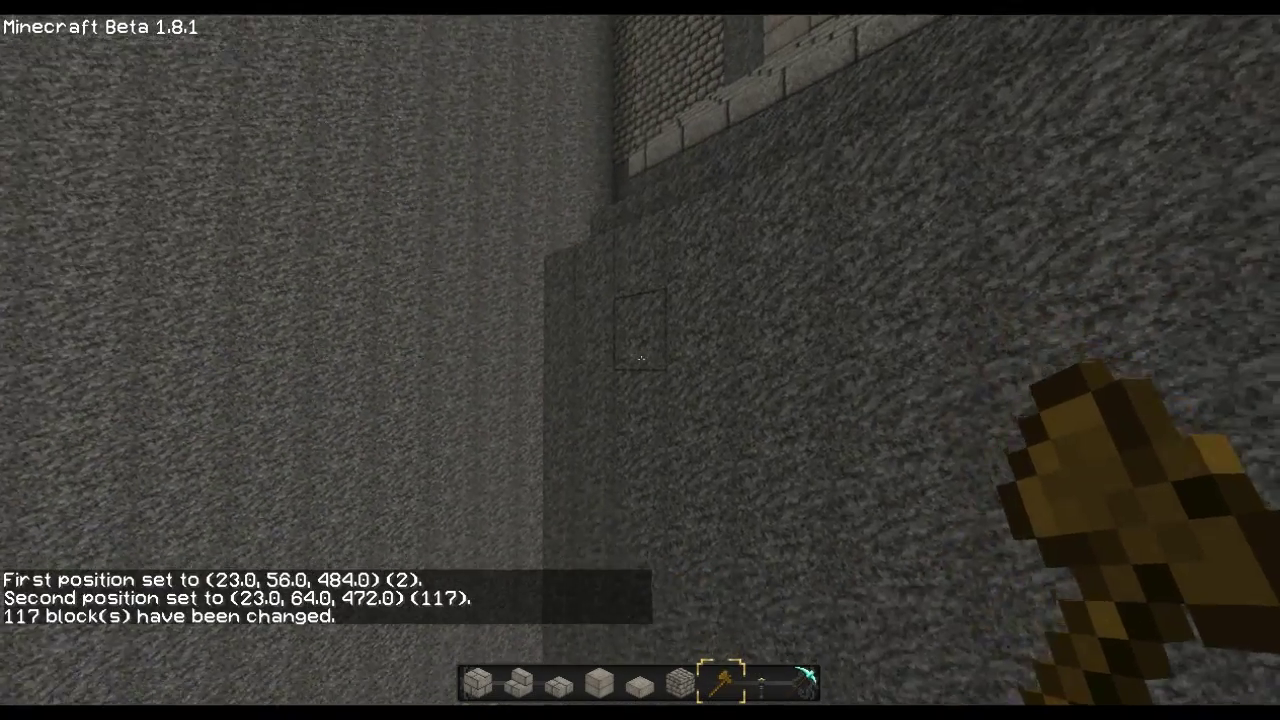
scroll(641, 359, "up", 1)
scroll(641, 359, "down", 1)
left_click(641, 359)
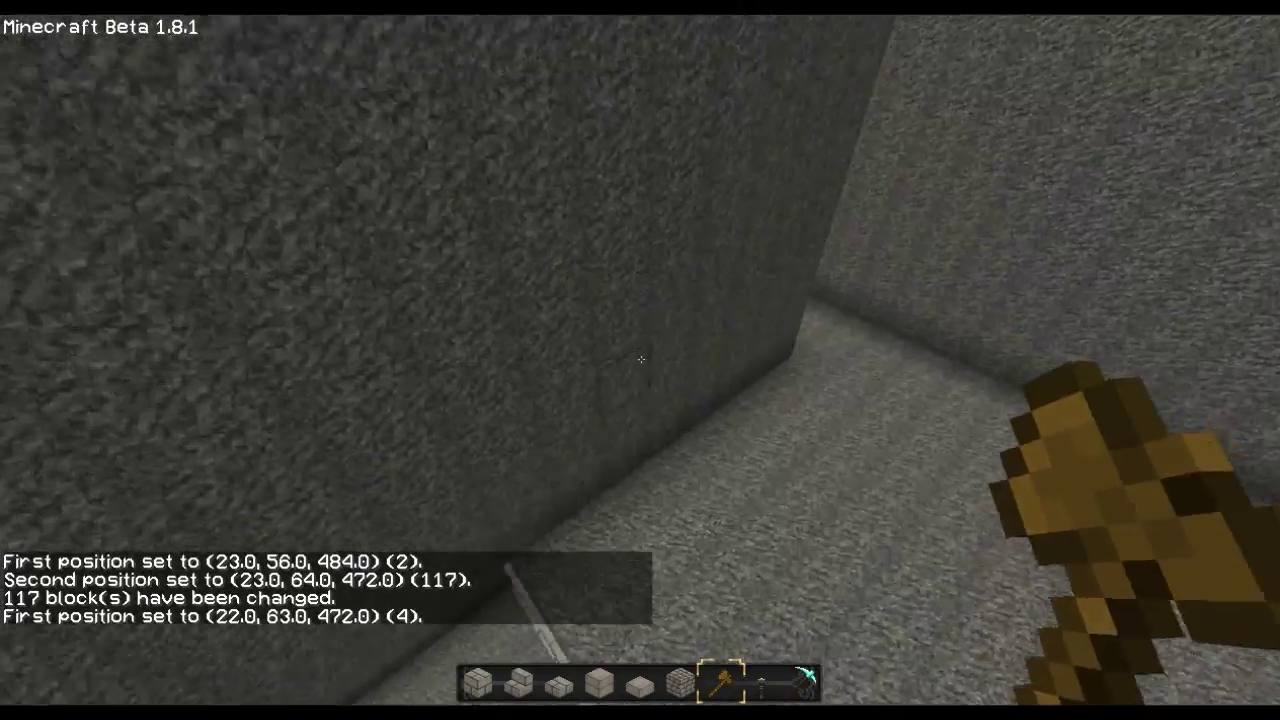
scroll(641, 359, "up", 1)
scroll(641, 359, "down", 1)
right_click(641, 359)
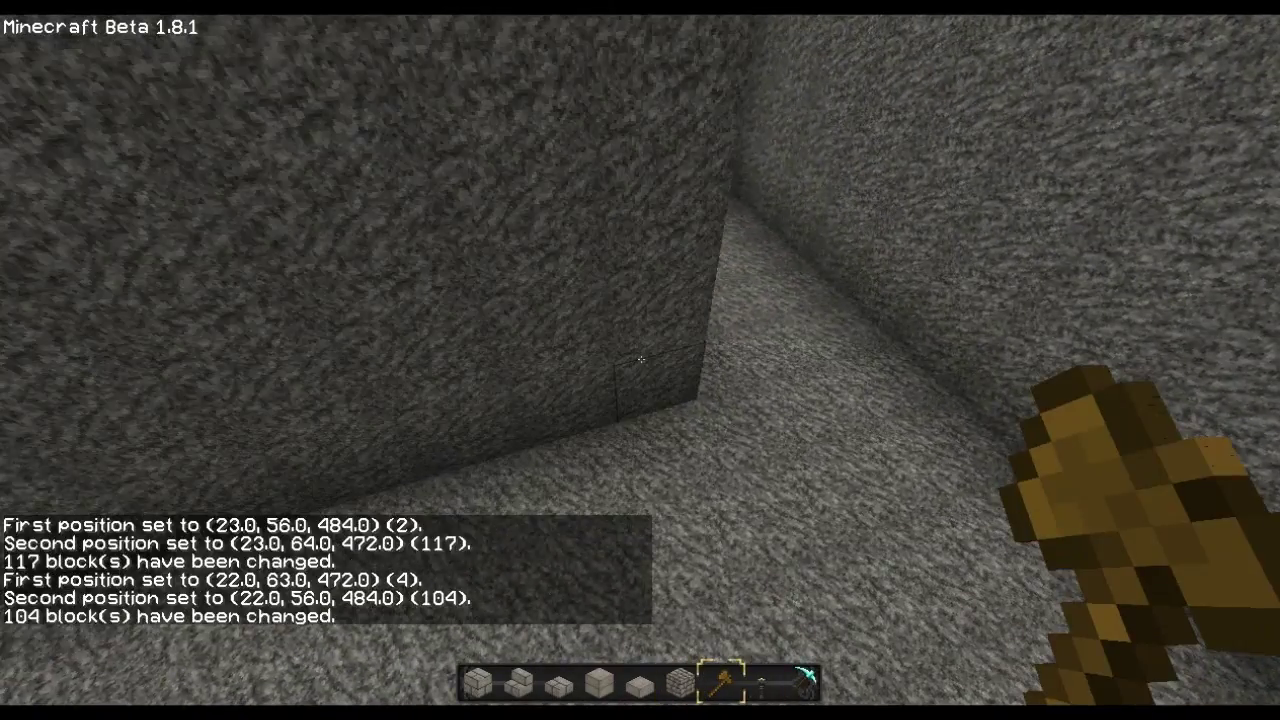
scroll(641, 359, "up", 1)
right_click(641, 359)
scroll(641, 359, "down", 1)
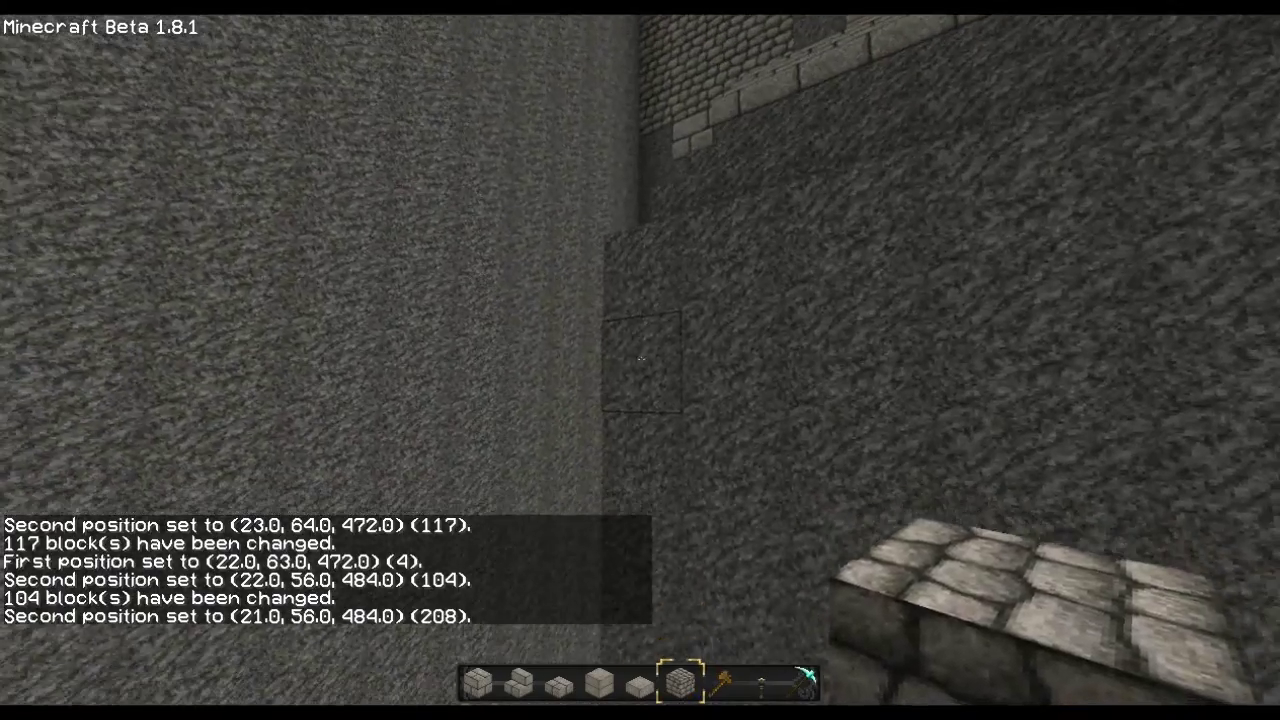
- Mark corner pairs at new marker bricks for the next lower step rows
right_click(641, 359)
scroll(641, 359, "down", 1)
left_click(641, 359)
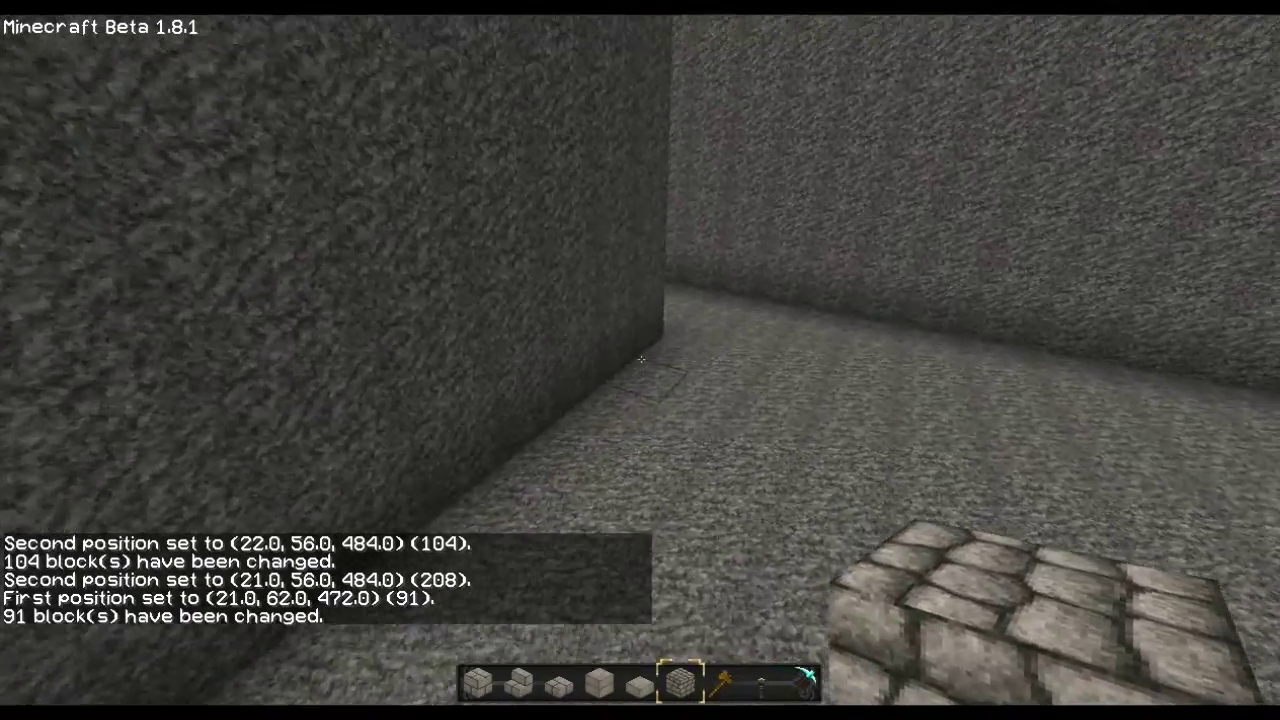
right_click(641, 359)
scroll(641, 359, "down", 1)
left_click(641, 359)
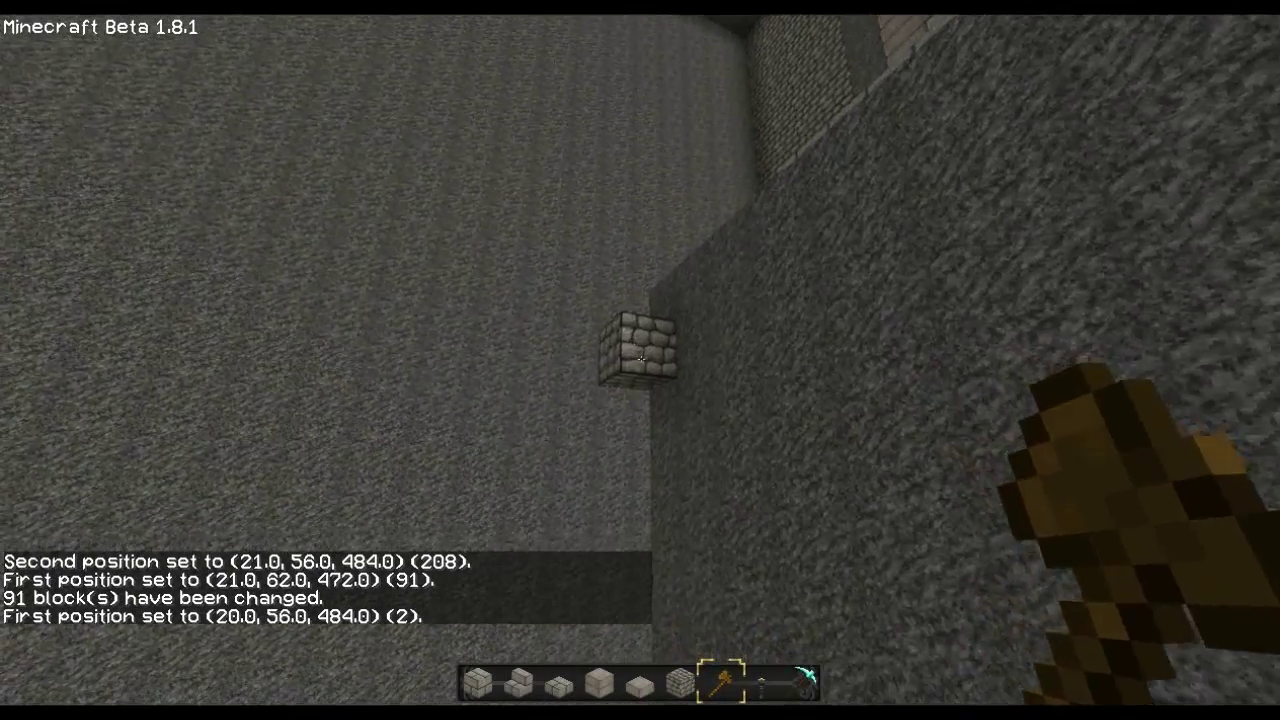
right_click(641, 359)
scroll(641, 359, "up", 1)
right_click(641, 359)
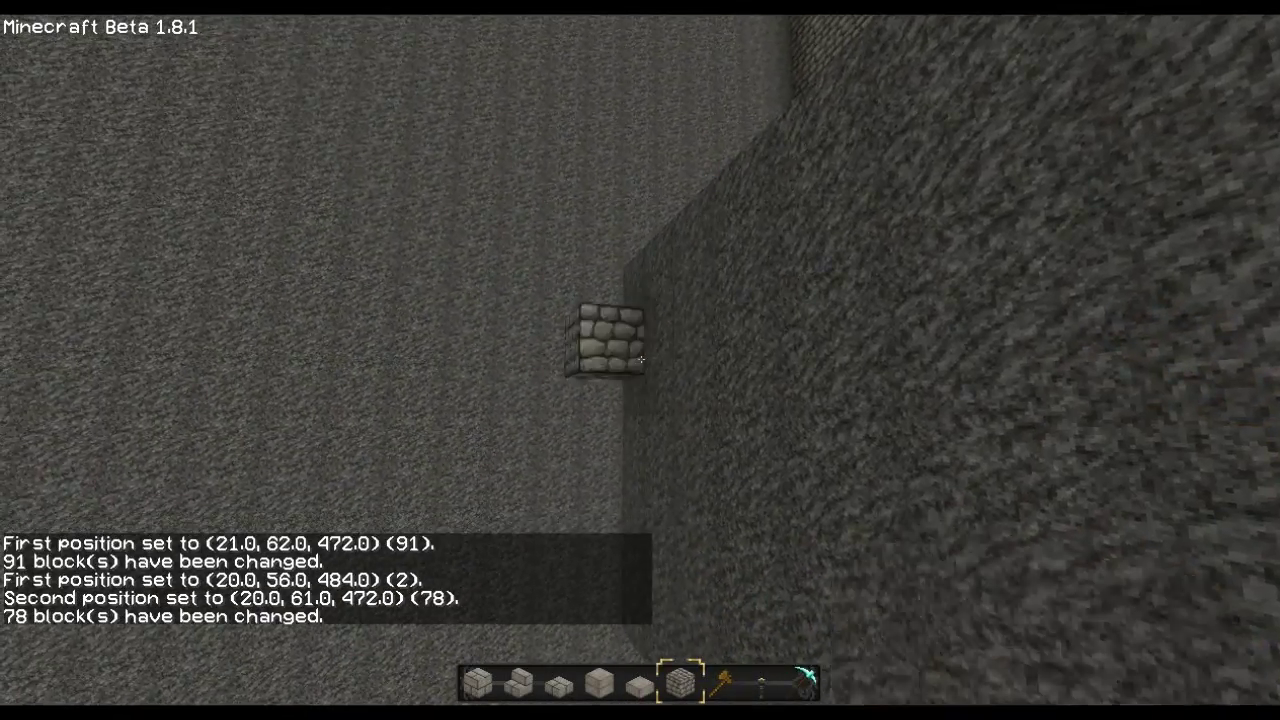
scroll(641, 359, "down", 1)
left_click(641, 359)
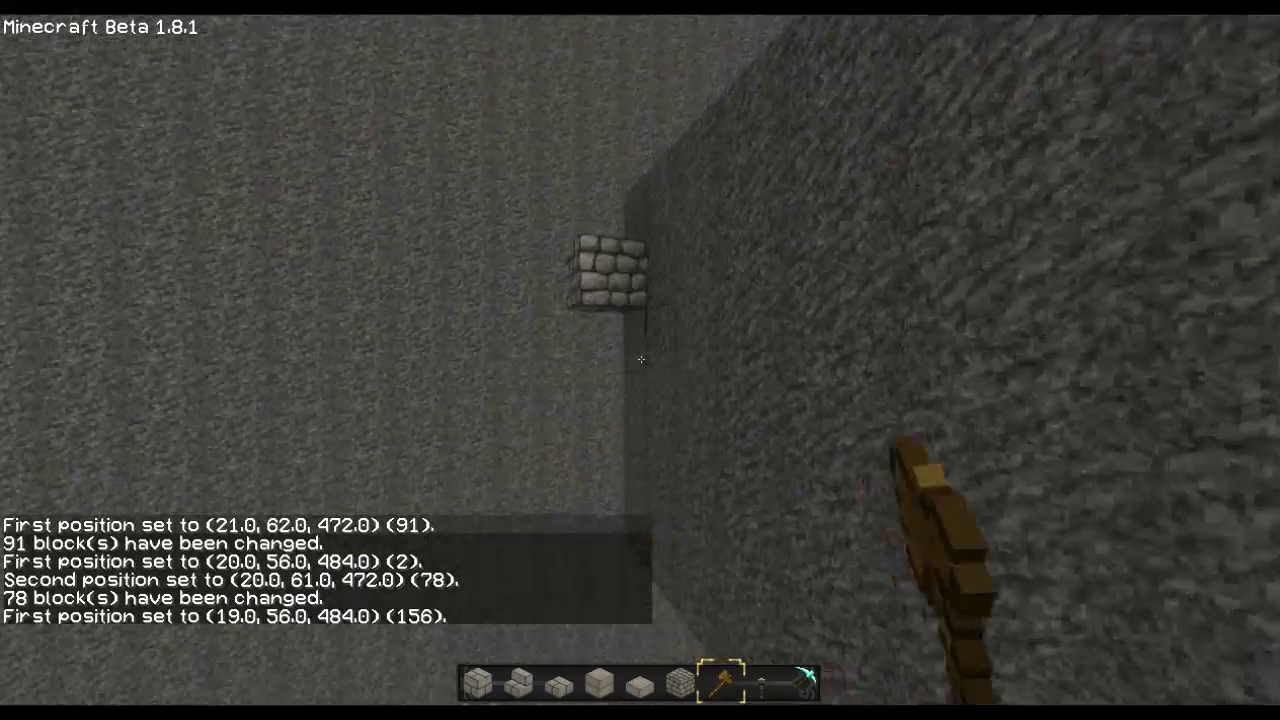
right_click(641, 359)
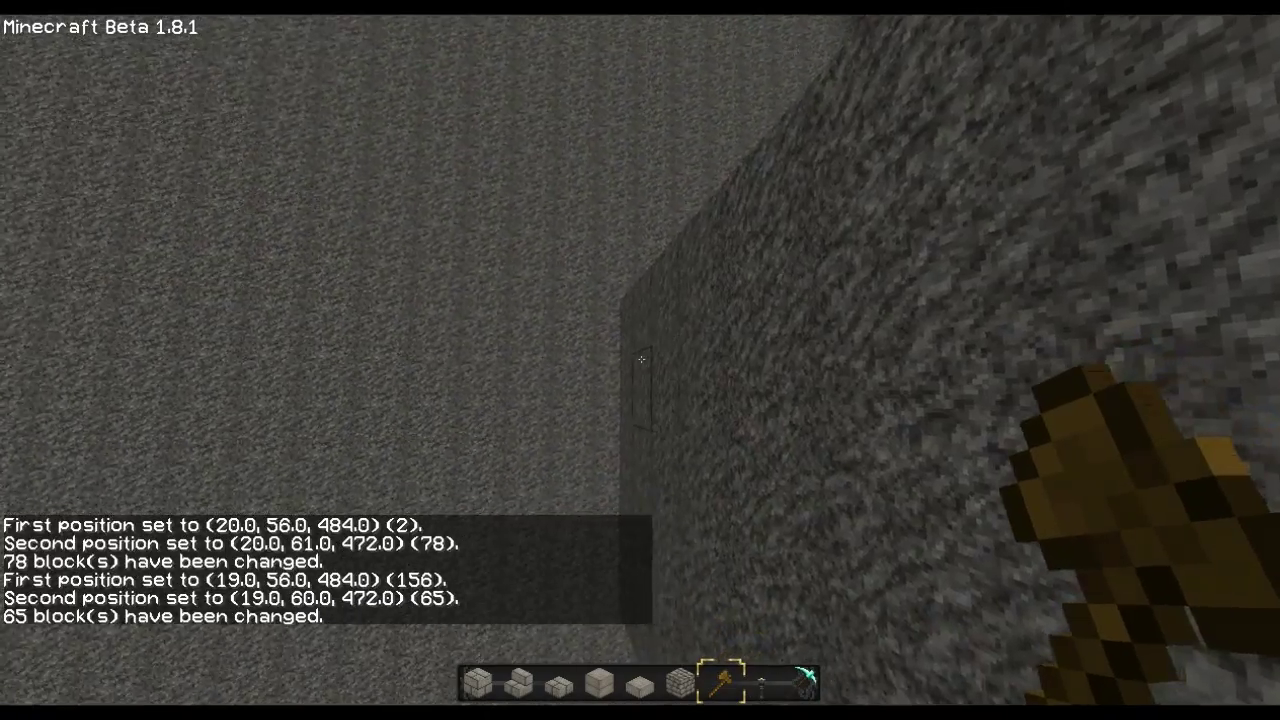
scroll(641, 359, "up", 1)
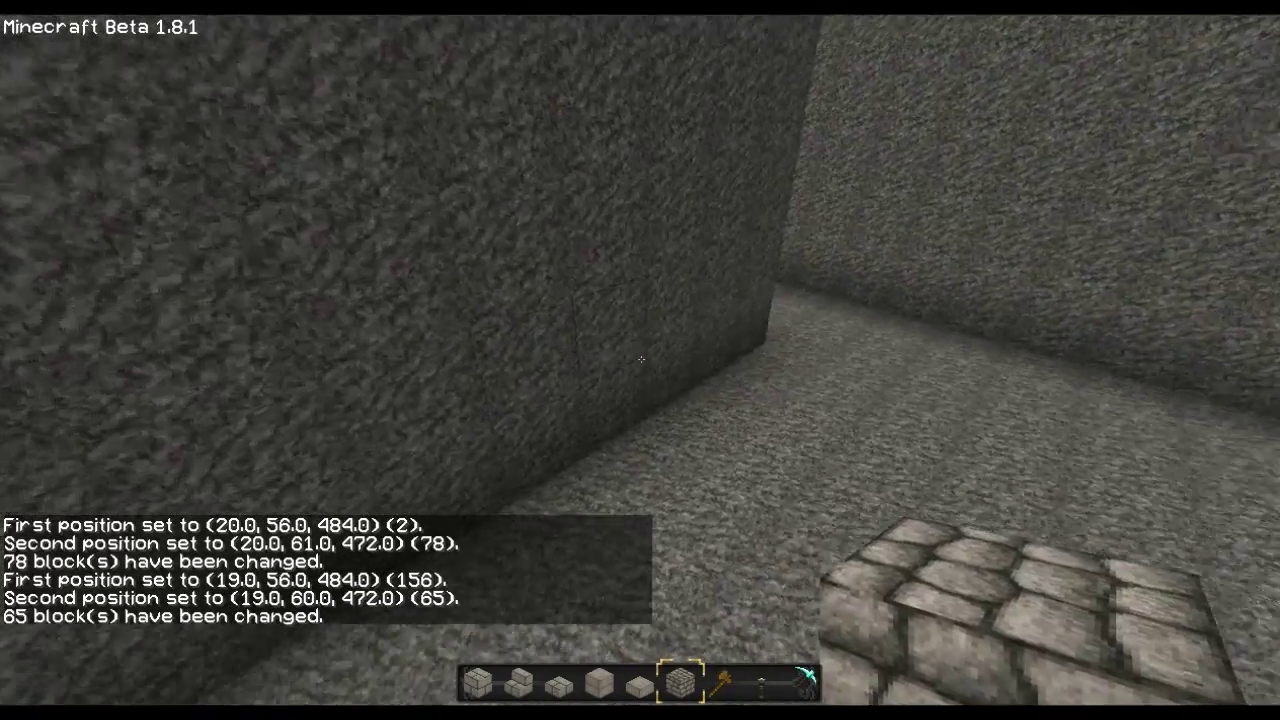
- Mark corners one block lower for the remaining rows, down to the last step
left_click(641, 359)
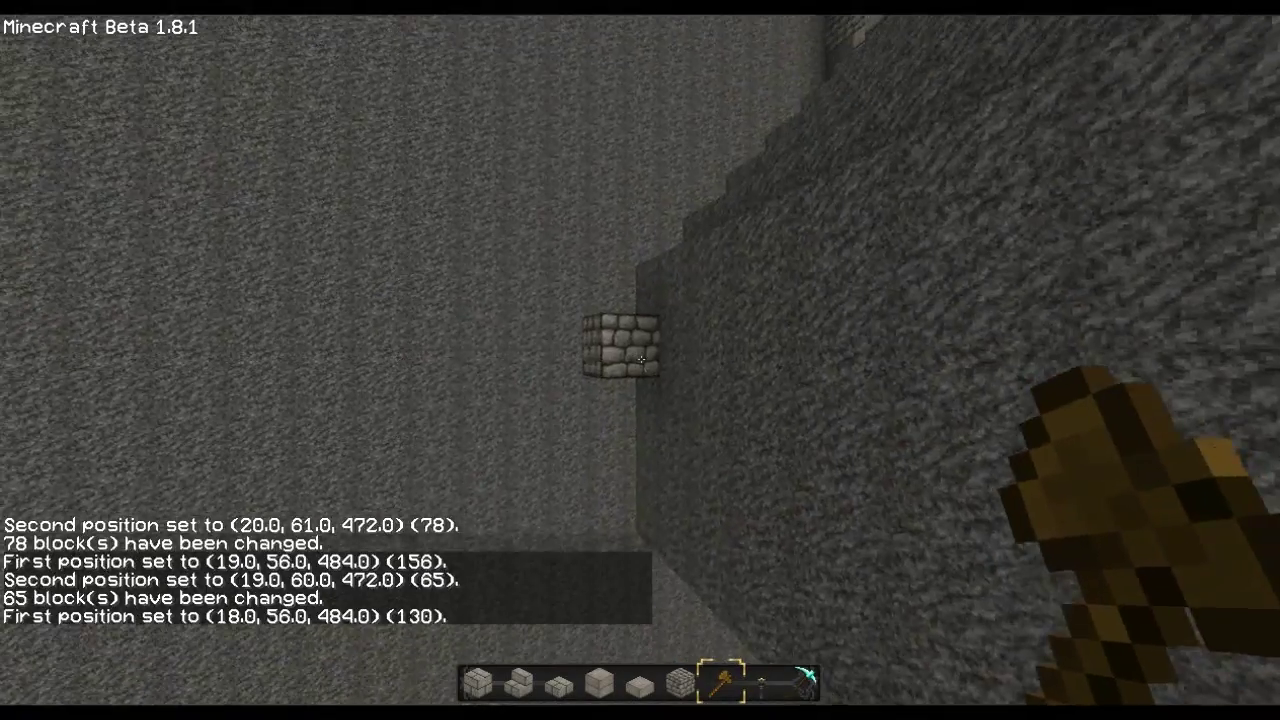
right_click(641, 359)
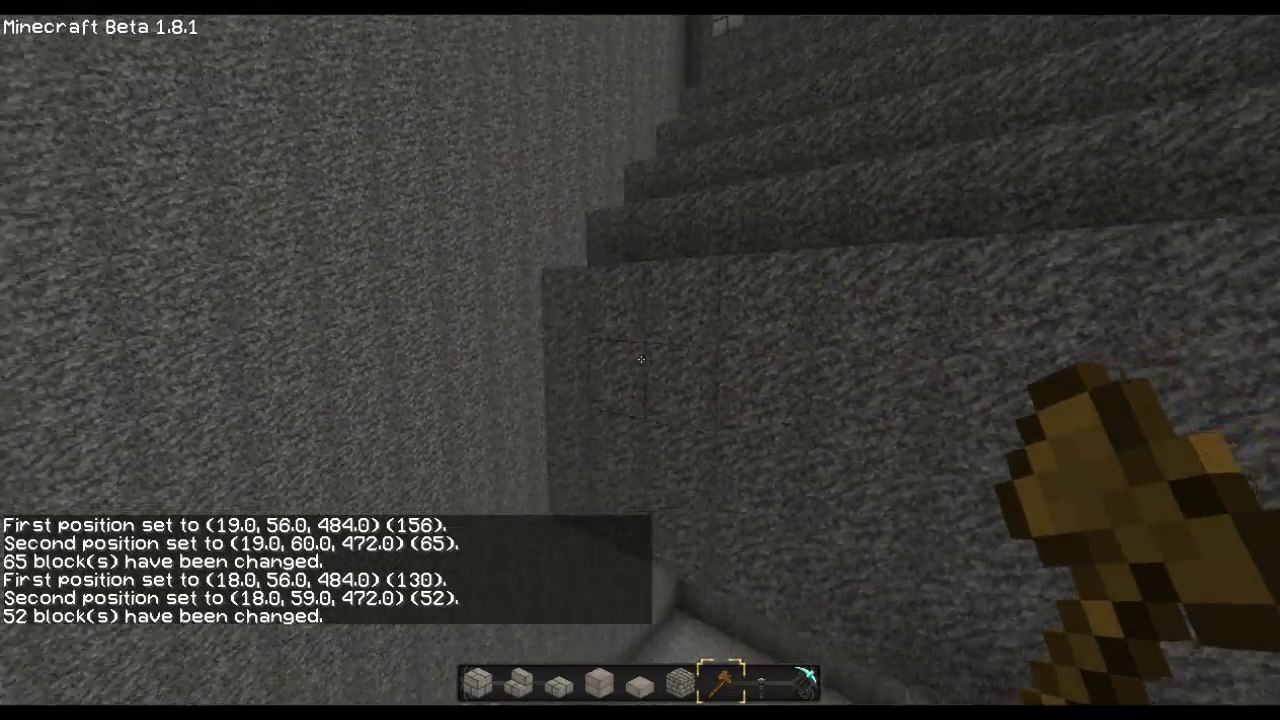
scroll(641, 359, "up", 1)
scroll(641, 359, "down", 1)
left_click(641, 359)
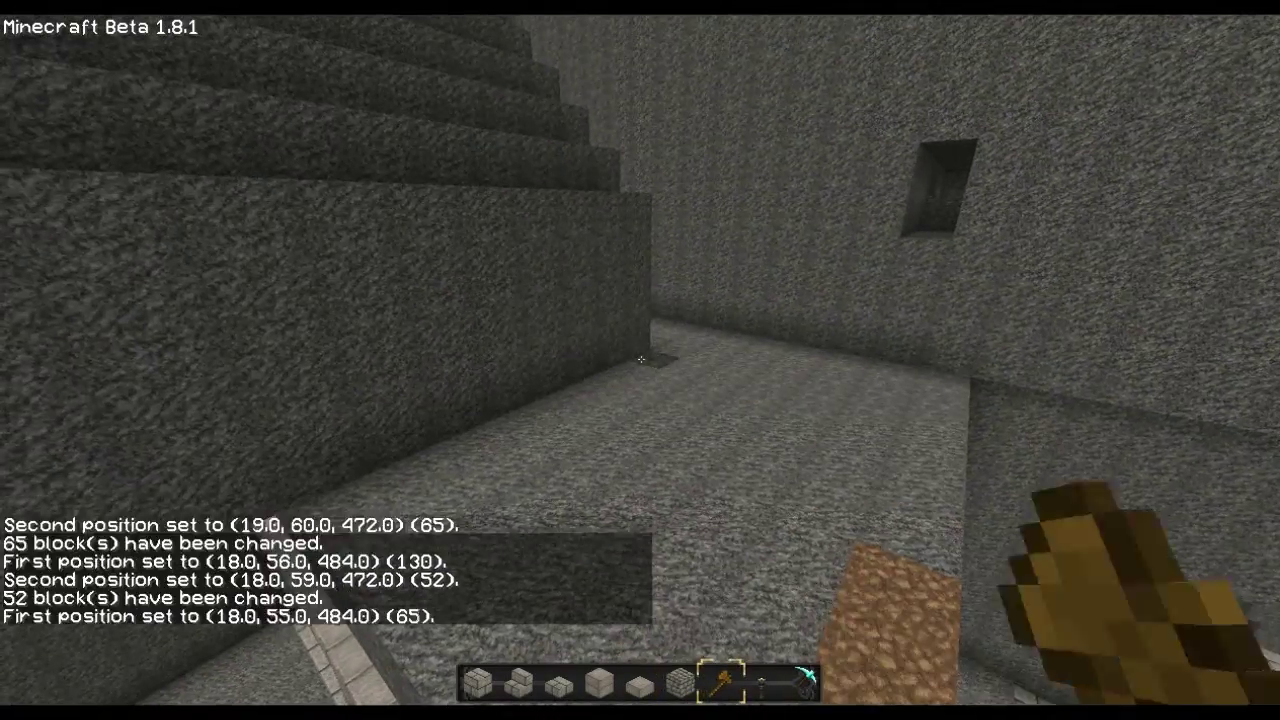
scroll(641, 359, "up", 1)
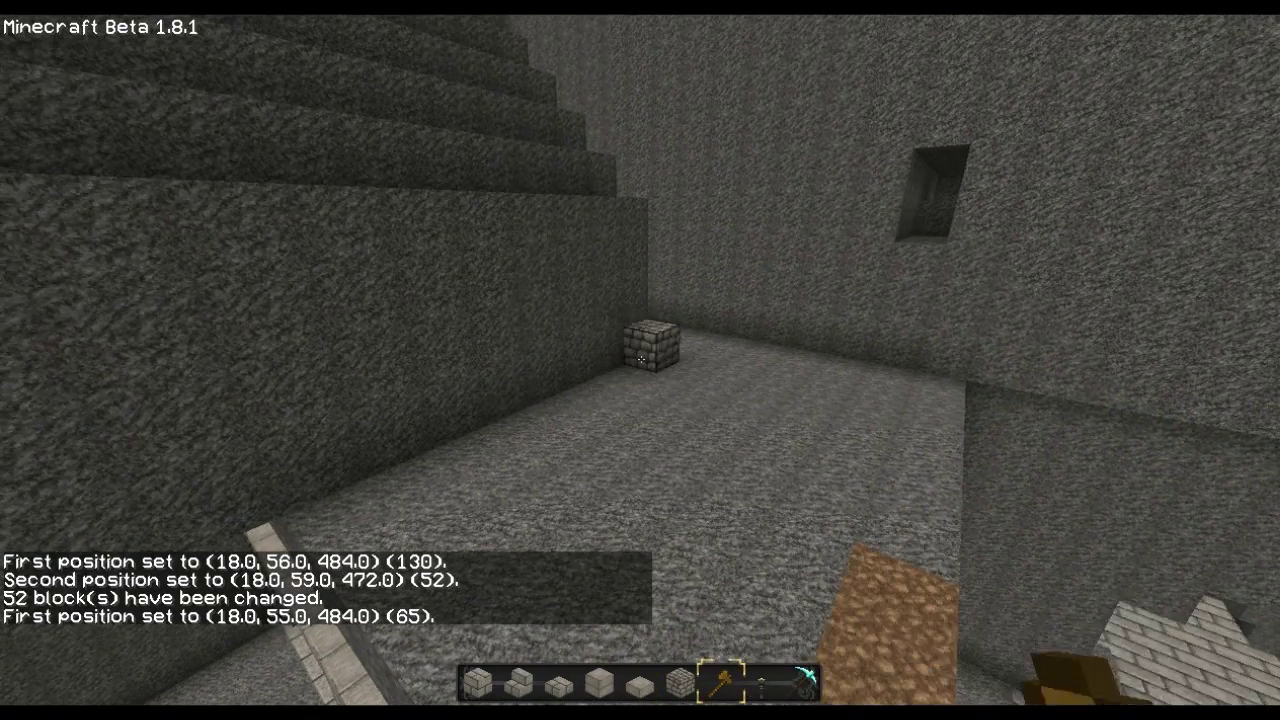
left_click(641, 359)
scroll(641, 359, "up", 1)
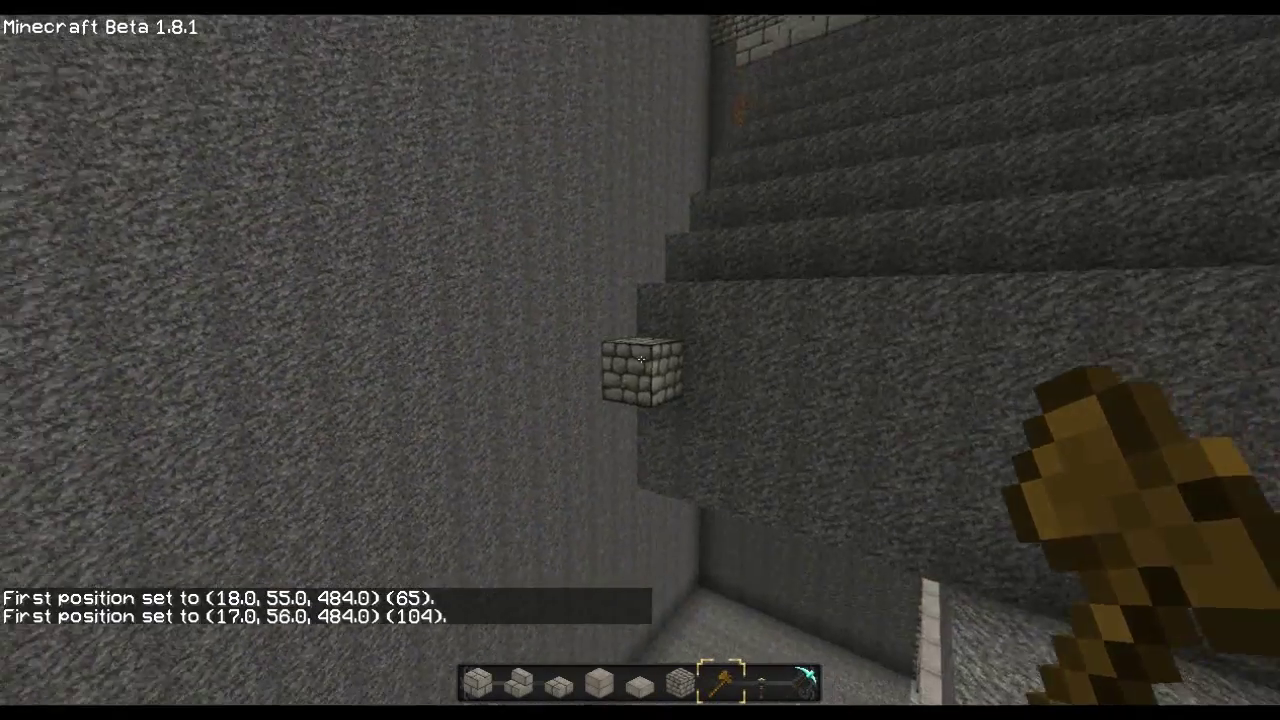
right_click(641, 359)
scroll(641, 359, "up", 1)
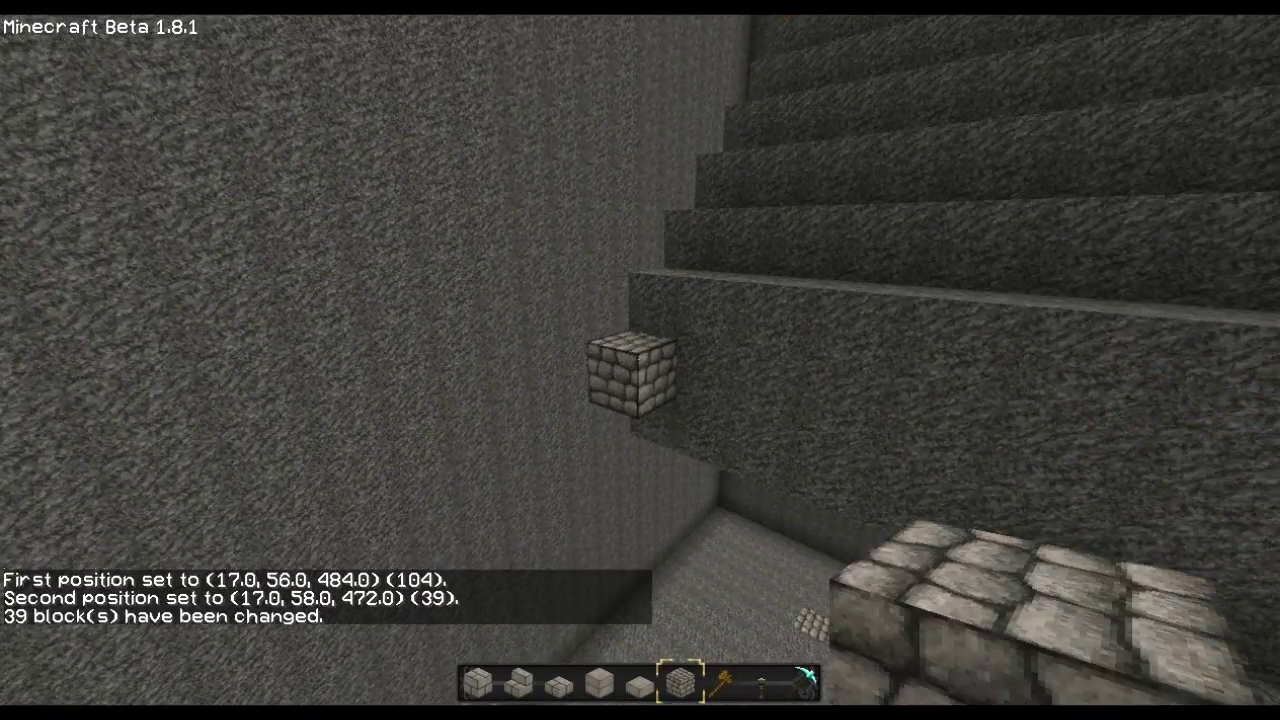
scroll(640, 360, "down", 1)
left_click(640, 360)
scroll(640, 360, "up", 1)
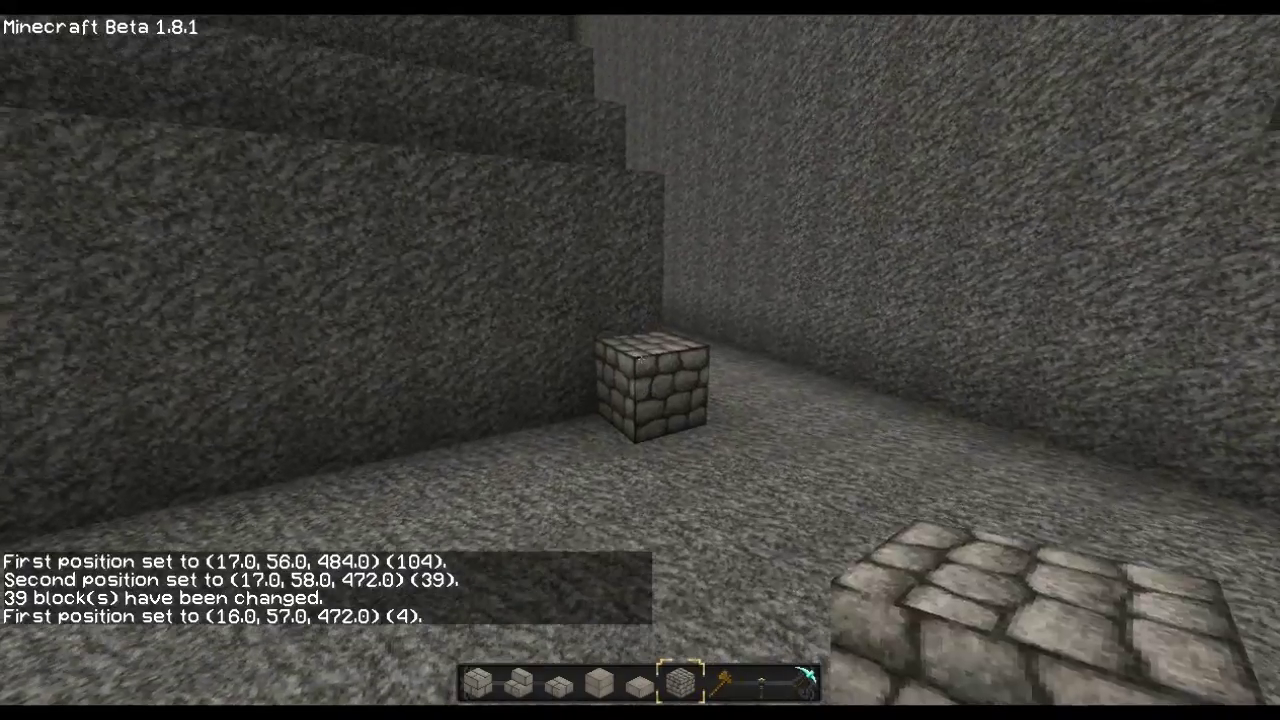
scroll(640, 360, "down", 1)
right_click(640, 360)
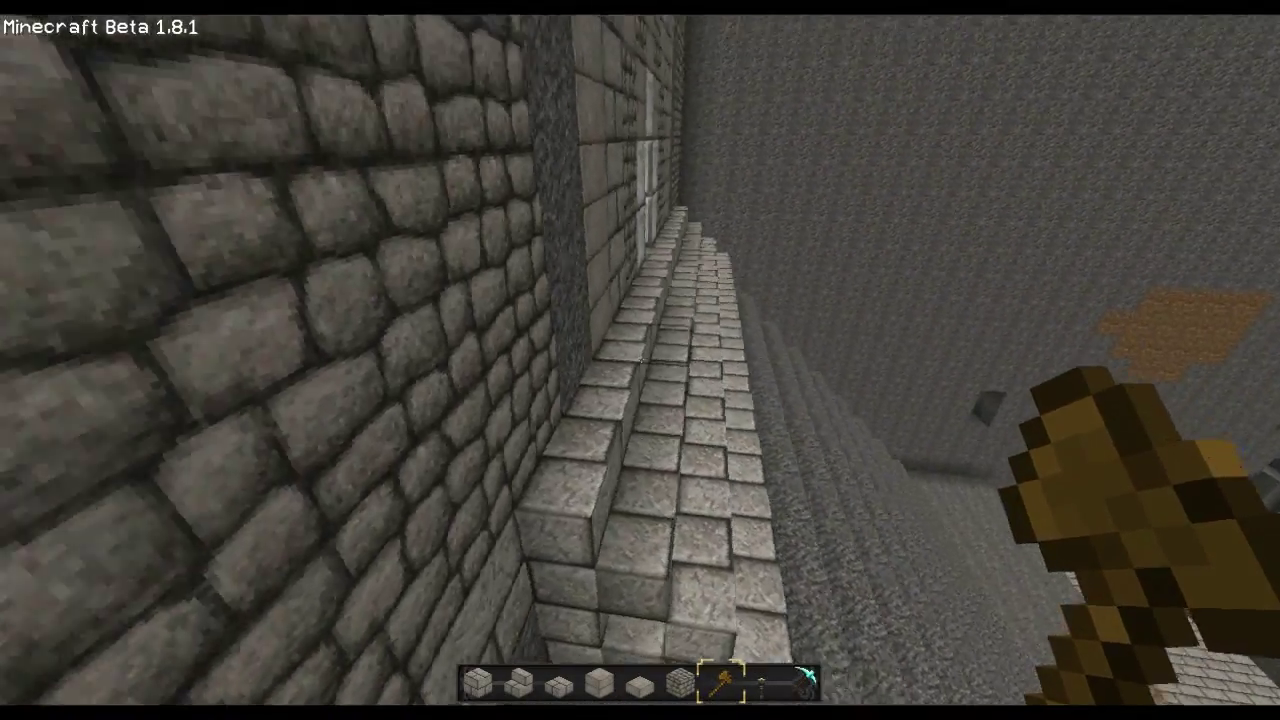
scroll(640, 360, "up", 1)
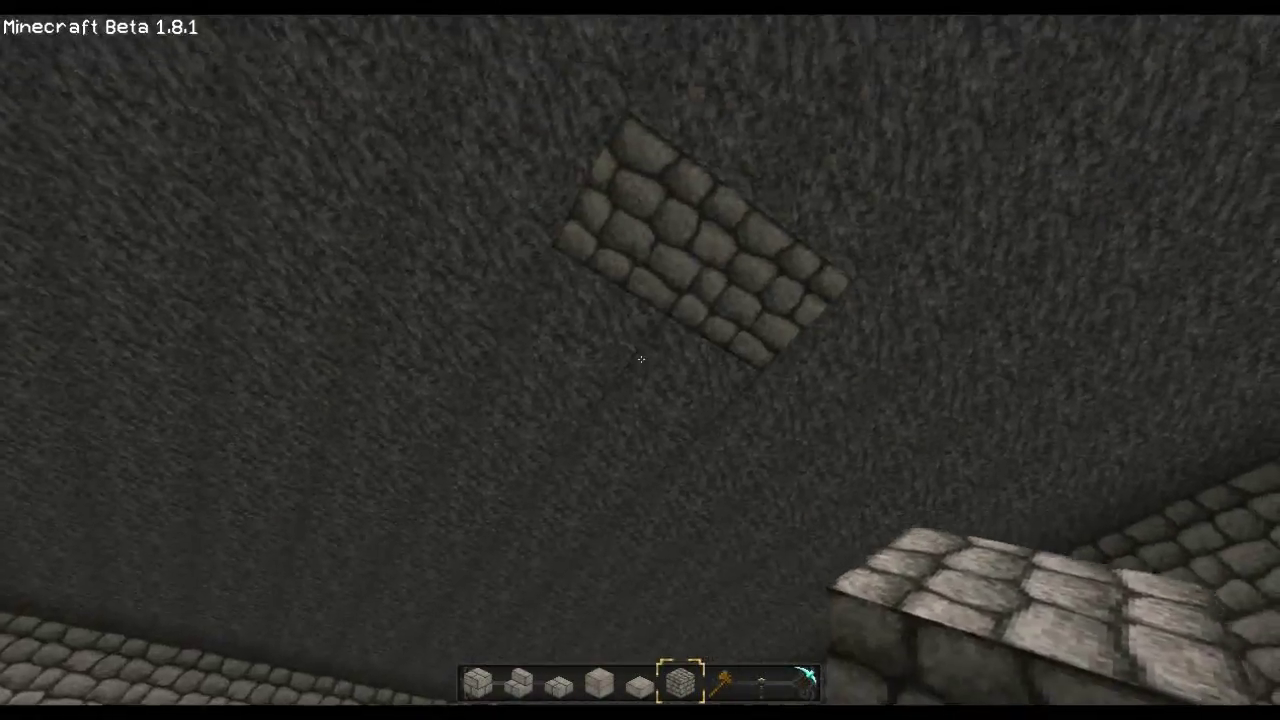
- Pick a different block into hotbar slot 2 and break the leftover marker brick on the wall
key("e")
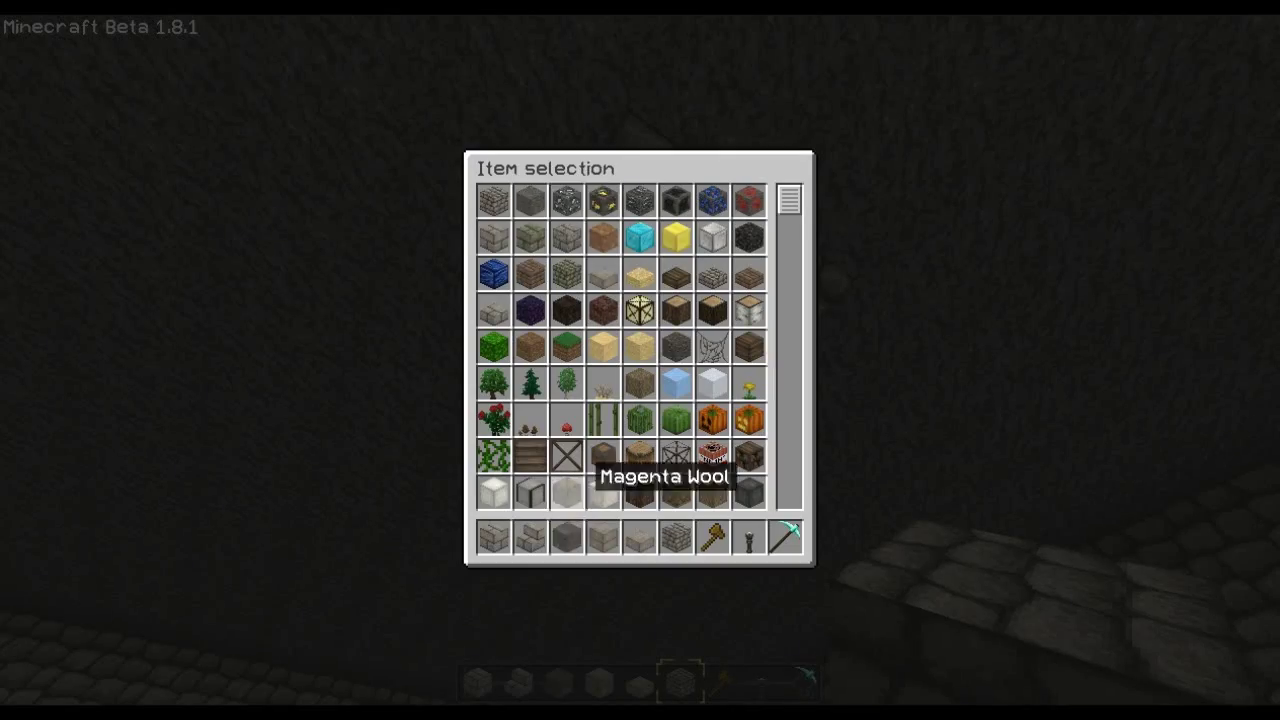
key("e")
key("2")
left_click(640, 360)
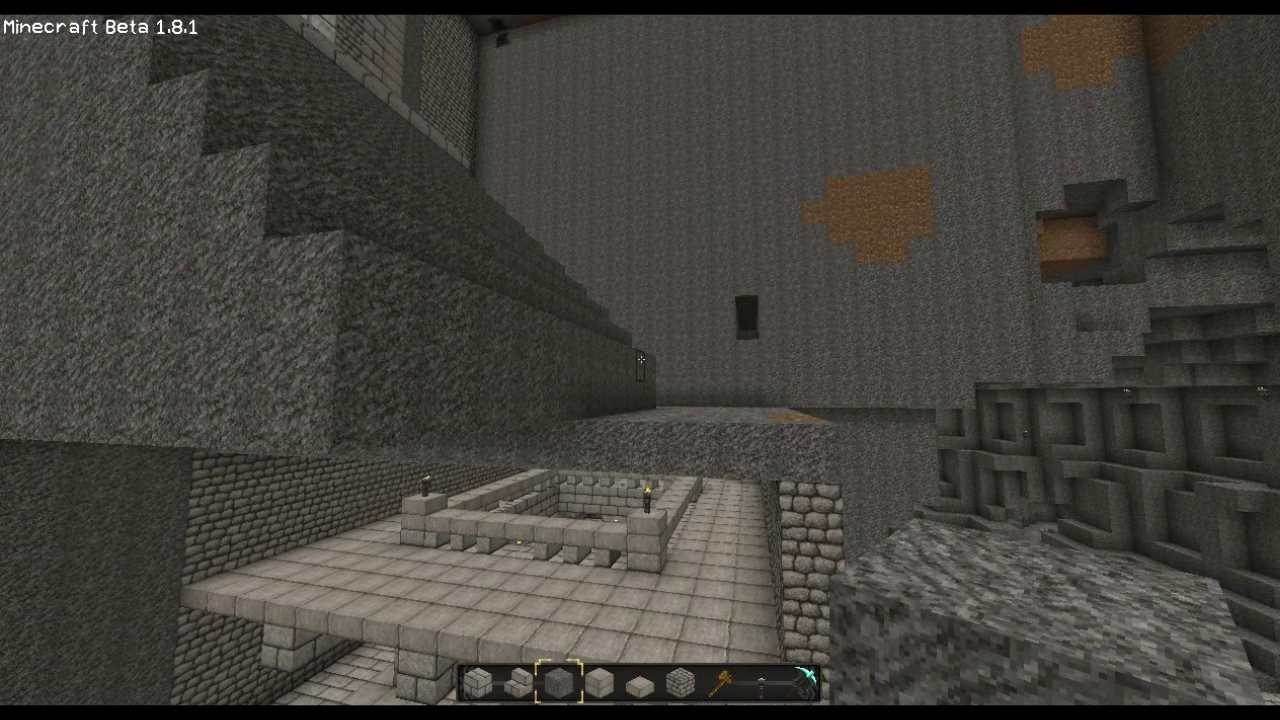
- Place one stone block at the wall's end, then climb the stairs toward the glass-paned temple wall
key("w")
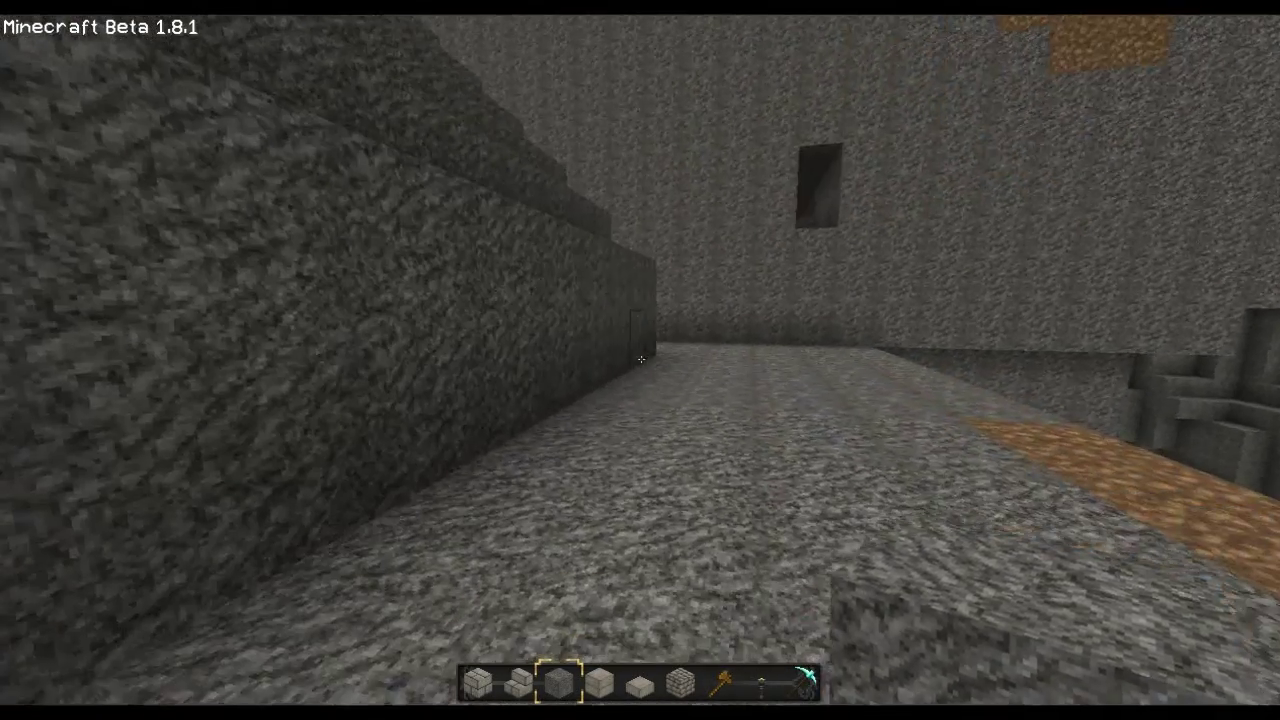
right_click(640, 360)
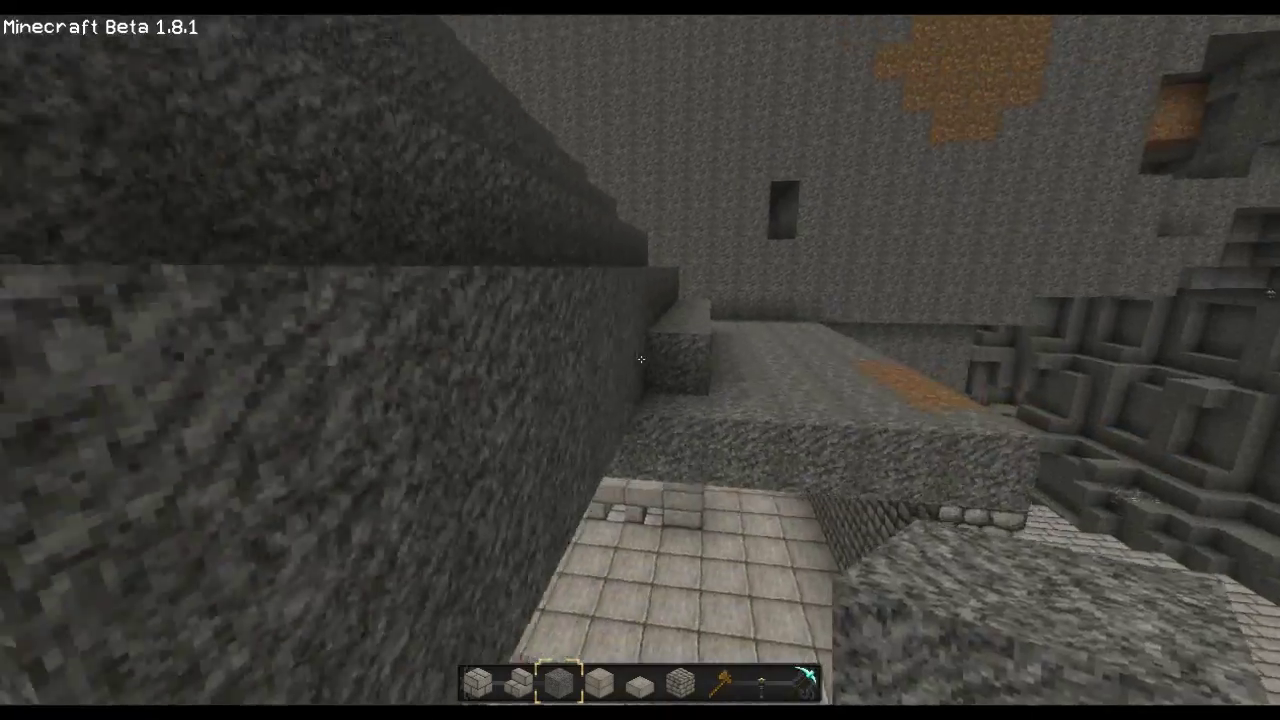
key("s")
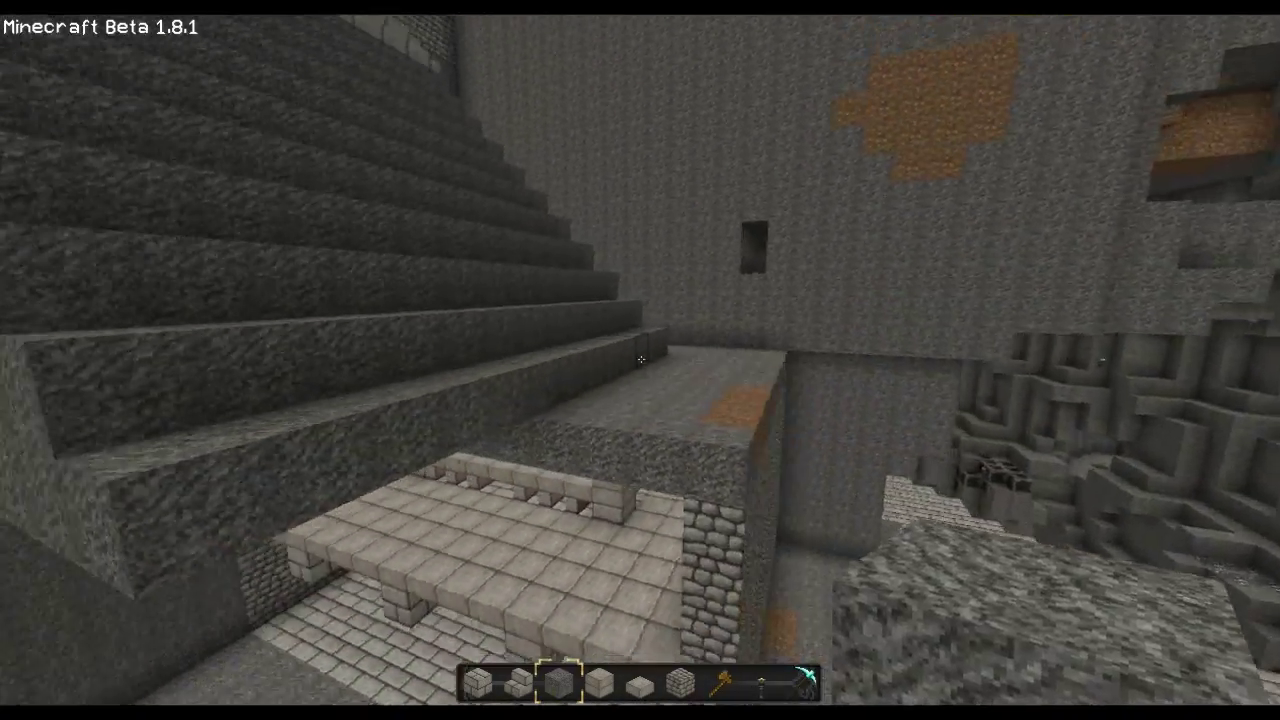
key("s")
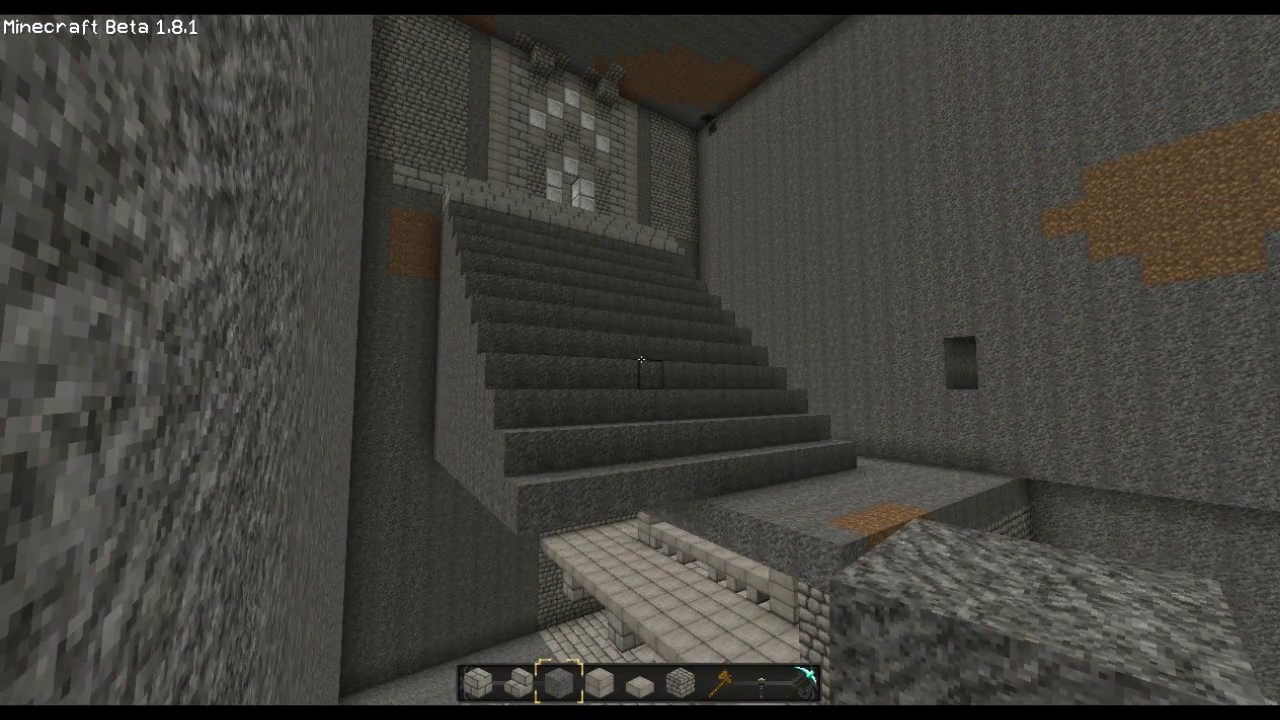
key("w")
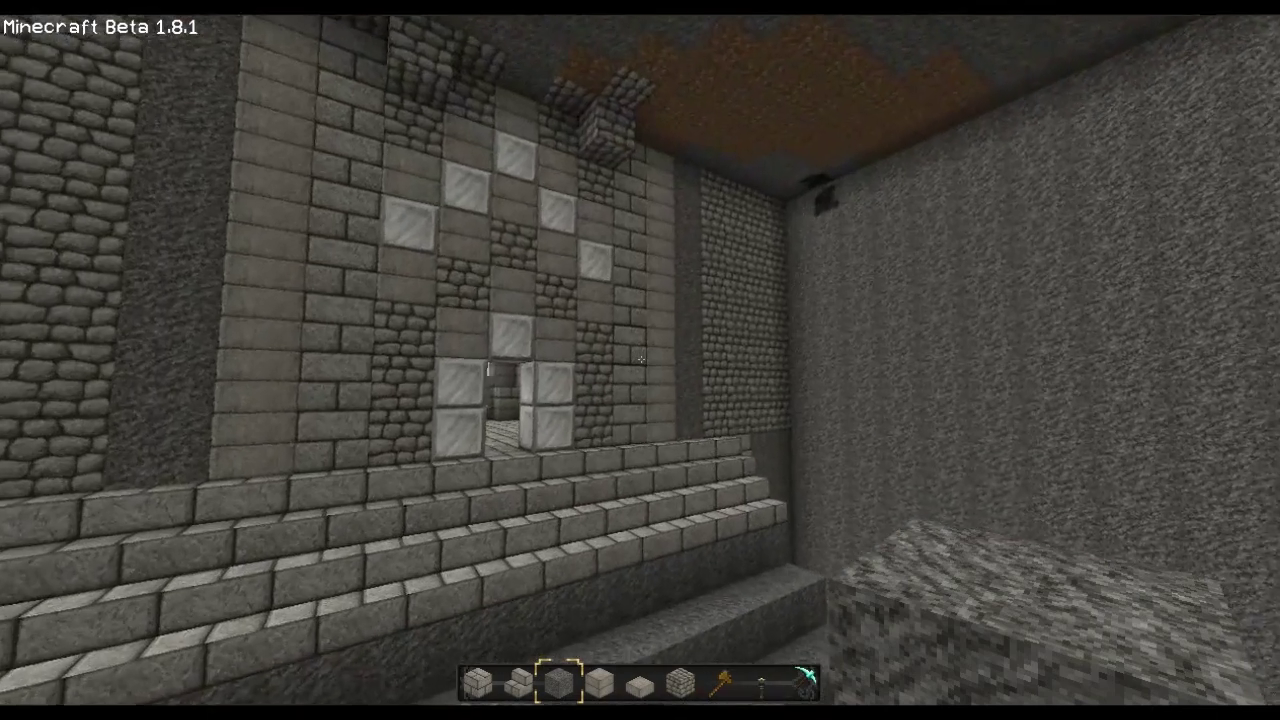
key("w")
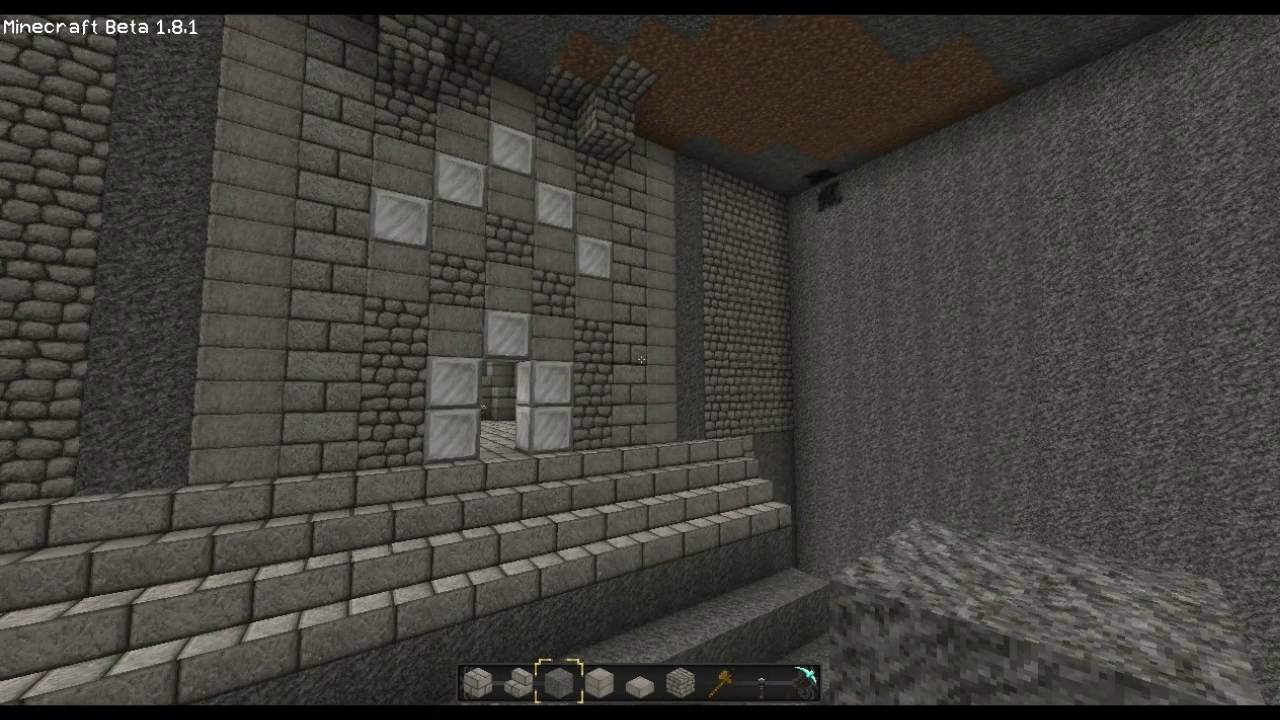